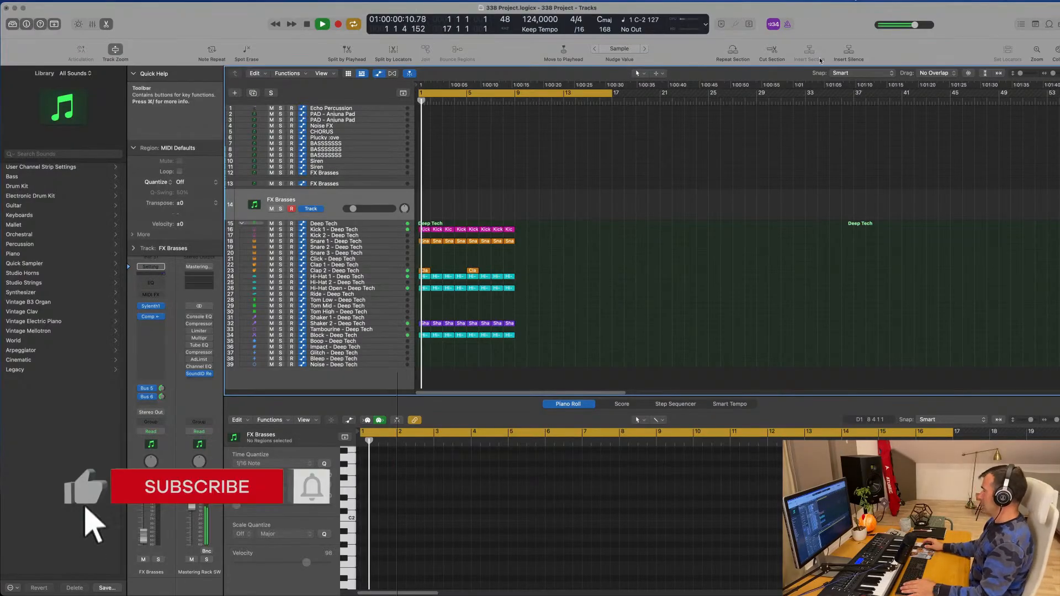
Switch the SoundID Reference calibration profile on the mastering channel to Audio-Technica ATH-M70X Wired Average
{"action": "key", "text": "space"}
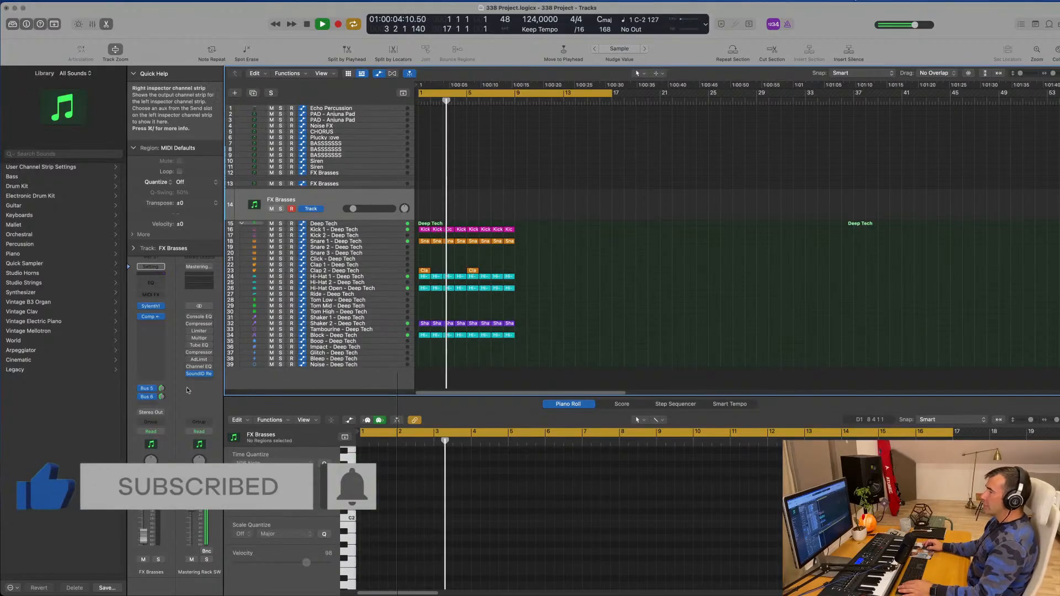
{"action": "key", "text": "space"}
{"action": "left_click", "coordinate": [200, 376]}
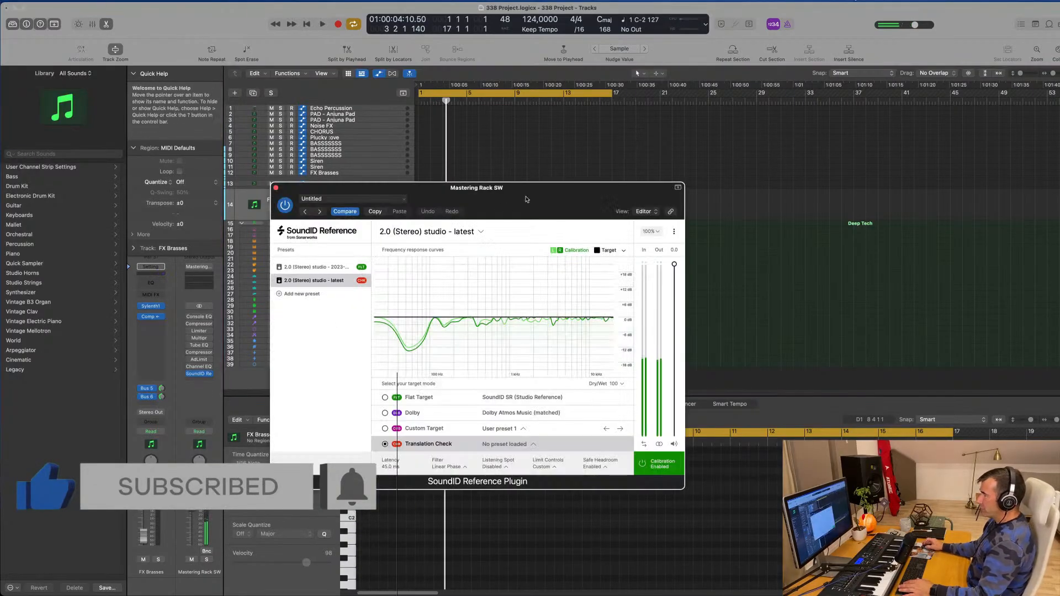
{"action": "left_click", "coordinate": [481, 233]}
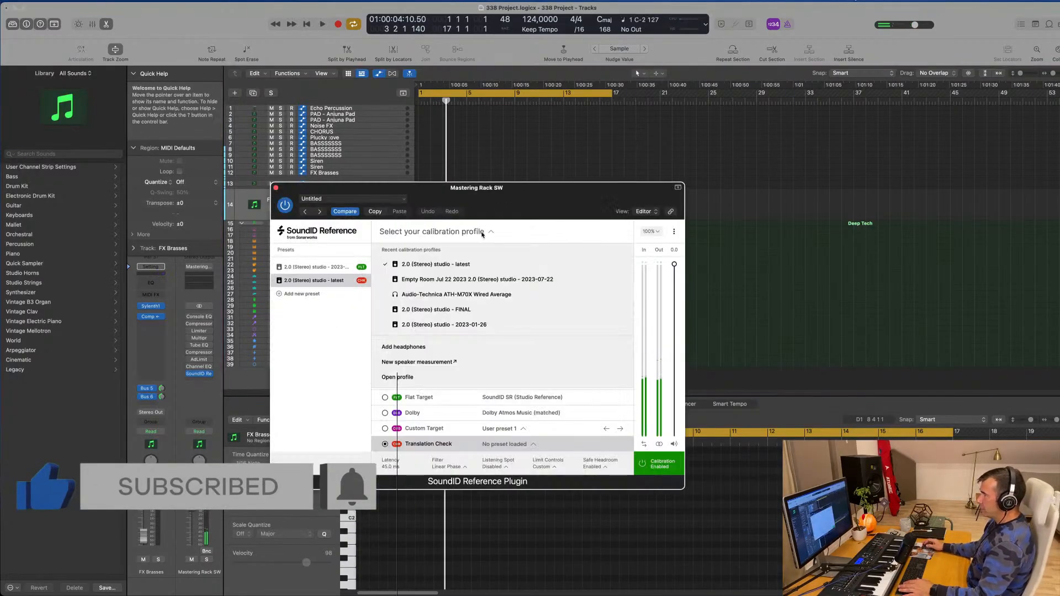
{"action": "left_click", "coordinate": [462, 294]}
{"action": "key", "text": "space"}
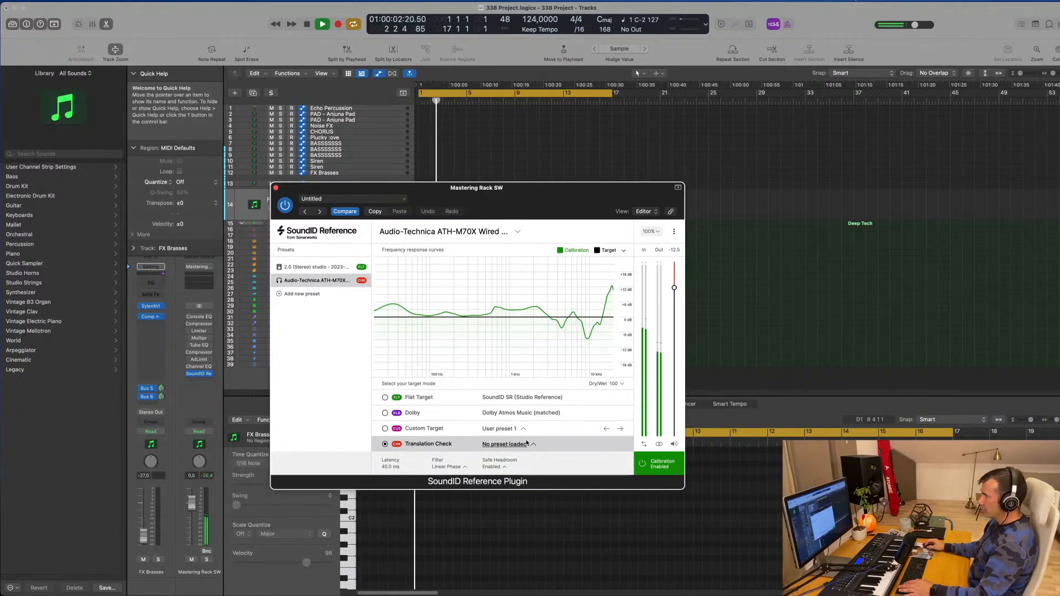
Disable Safe Headroom in SoundID Reference and raise its output level to 0.0, closing the plugin when done
{"action": "left_click", "coordinate": [504, 468]}
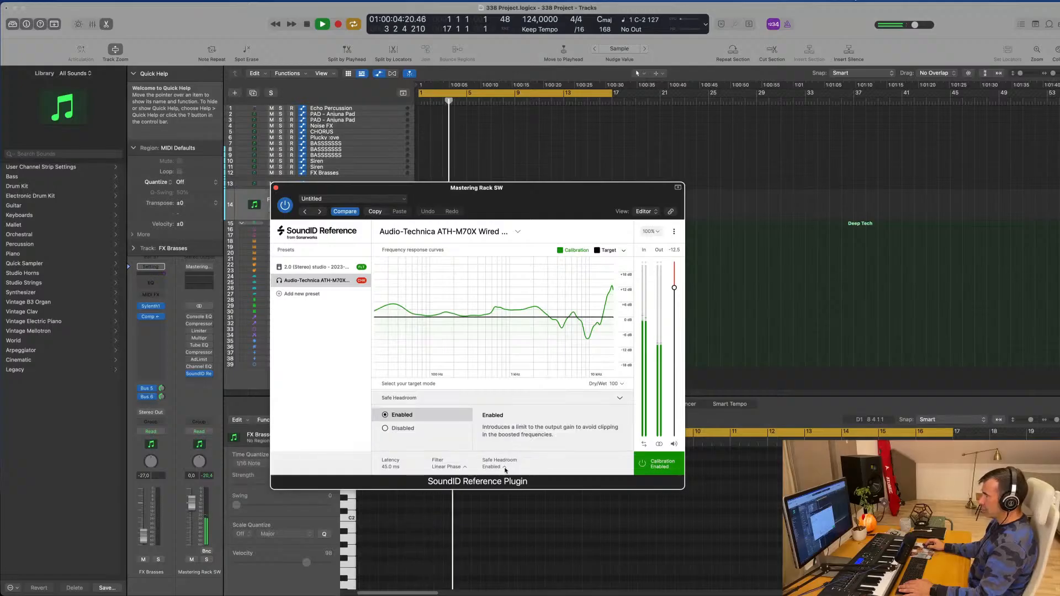
{"action": "left_click", "coordinate": [385, 429]}
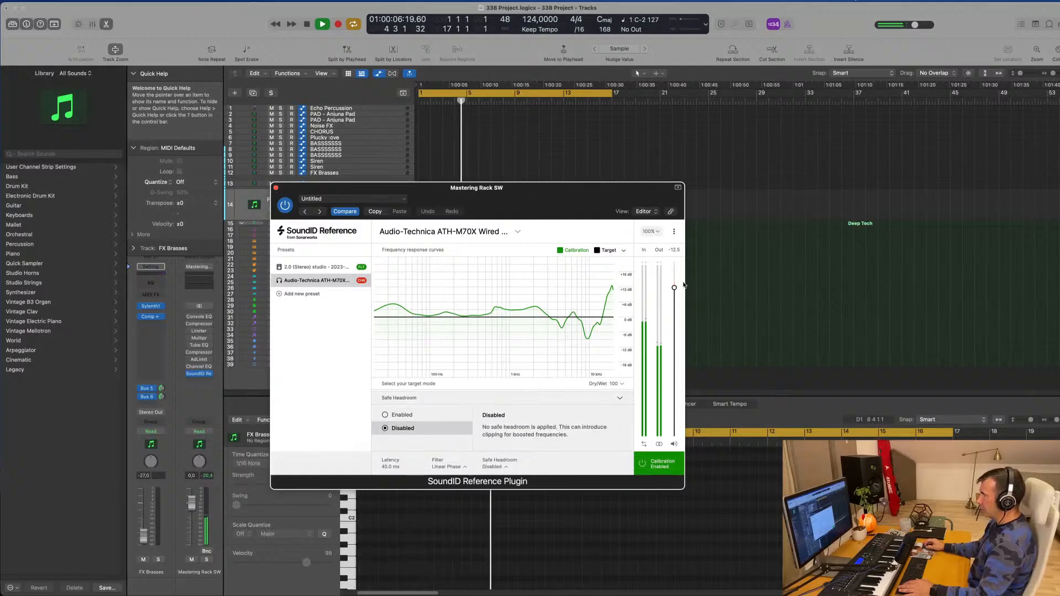
{"action": "left_click_drag", "start_coordinate": [674, 287], "coordinate": [674, 262]}
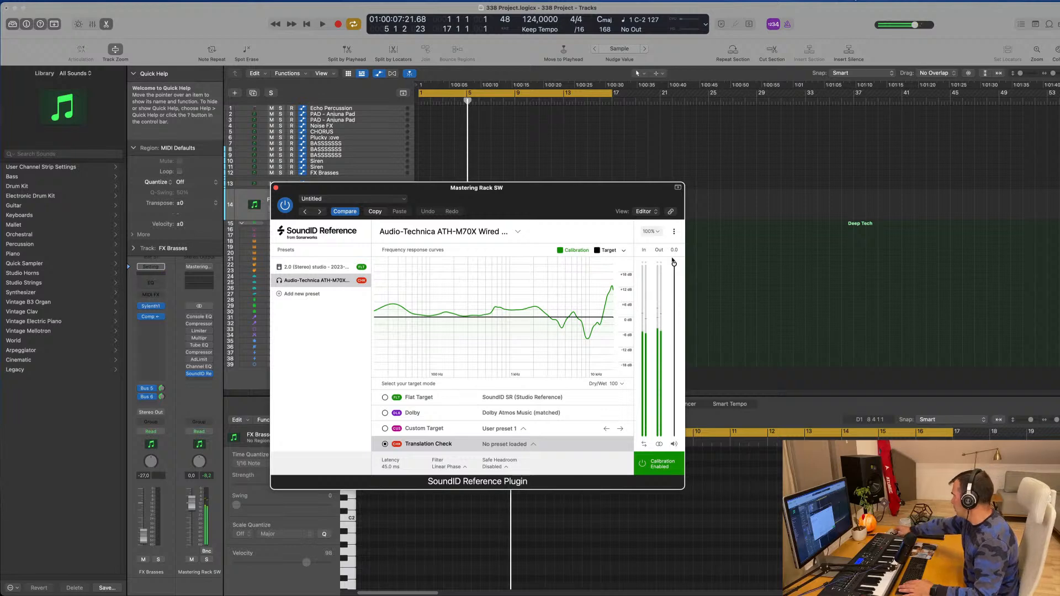
{"action": "key", "text": "space"}
{"action": "left_click_drag", "start_coordinate": [557, 204], "coordinate": [689, 186]}
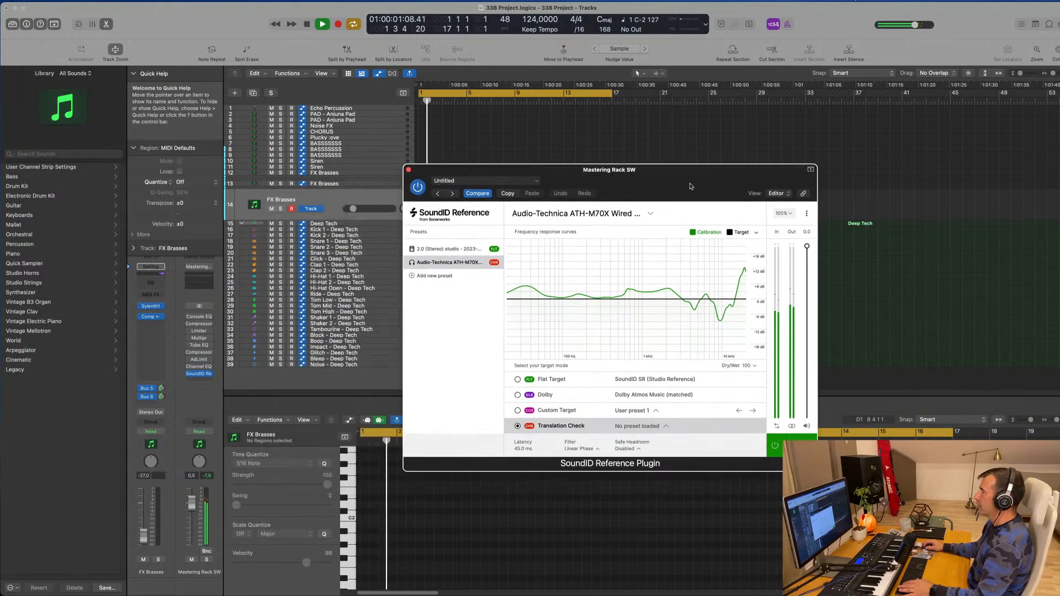
{"action": "left_click", "coordinate": [409, 170]}
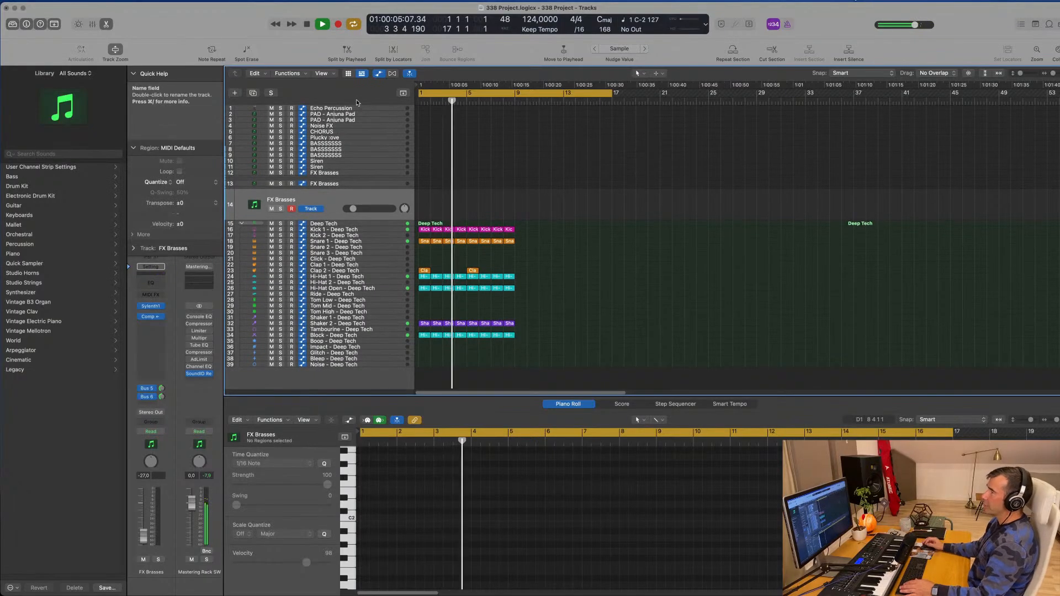
Stop playback and repeat all Deep Tech drum regions once so the beat extends from bar 9 to bar 17
{"action": "left_click", "coordinate": [360, 144]}
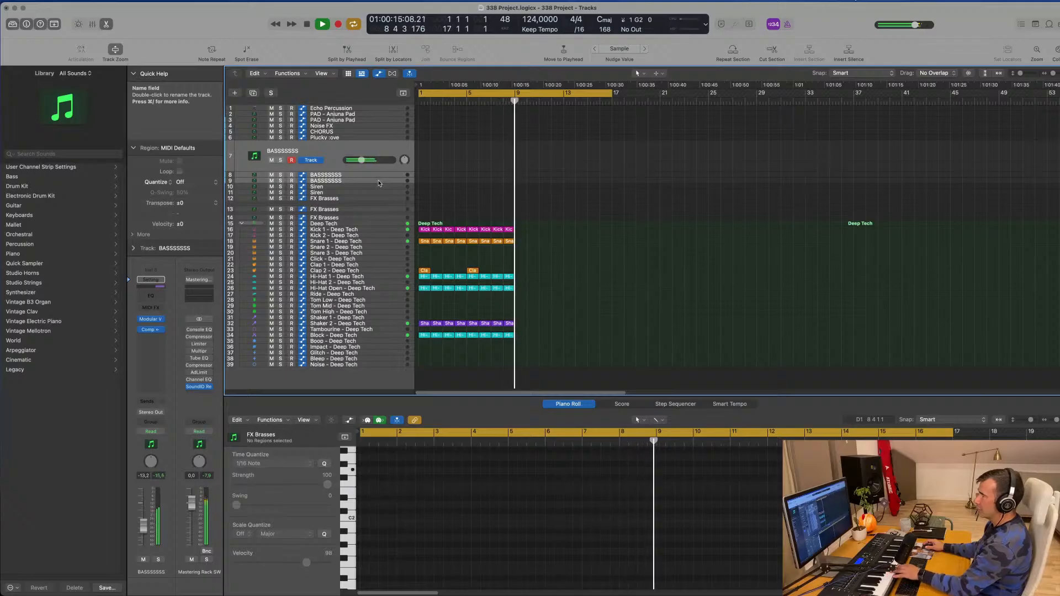
{"action": "key", "text": "space"}
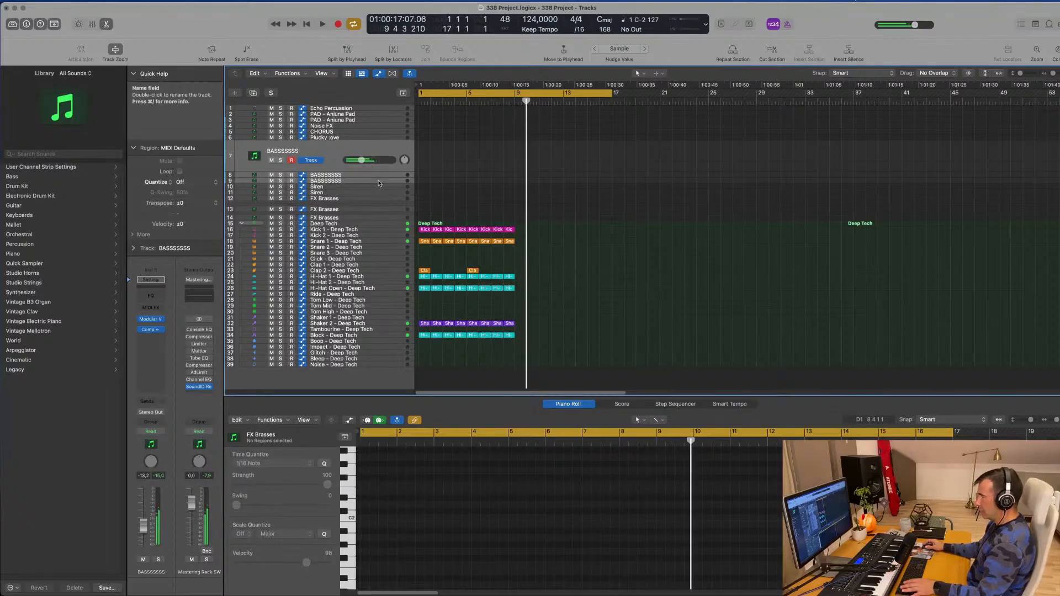
{"action": "left_click_drag", "start_coordinate": [540, 230], "coordinate": [411, 347]}
{"action": "key", "text": "super+r"}
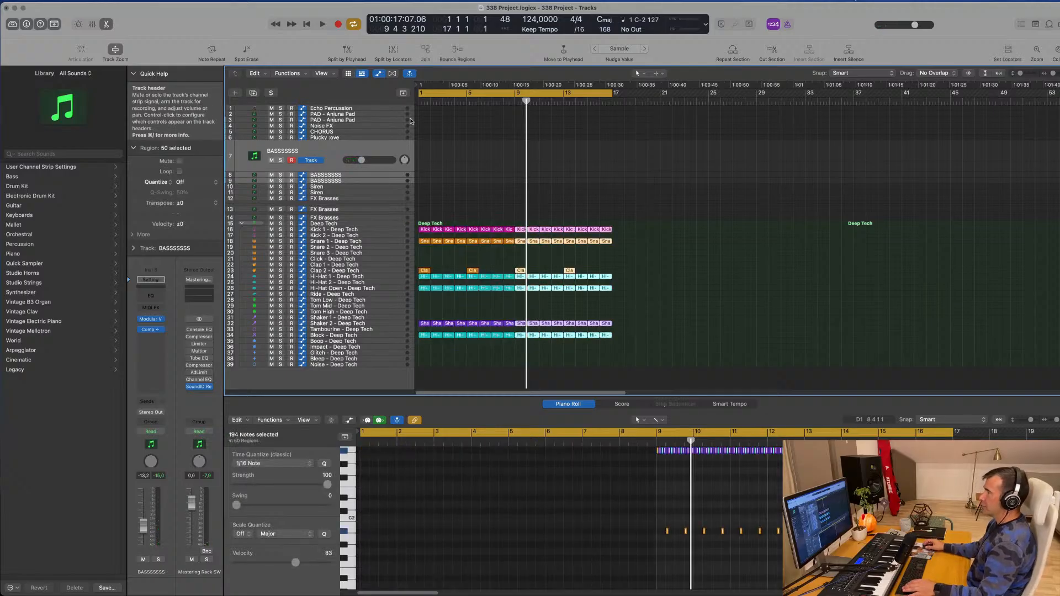
Record-enable all three BASSSSSSS tracks so they can be played together
{"action": "left_click", "coordinate": [290, 181]}
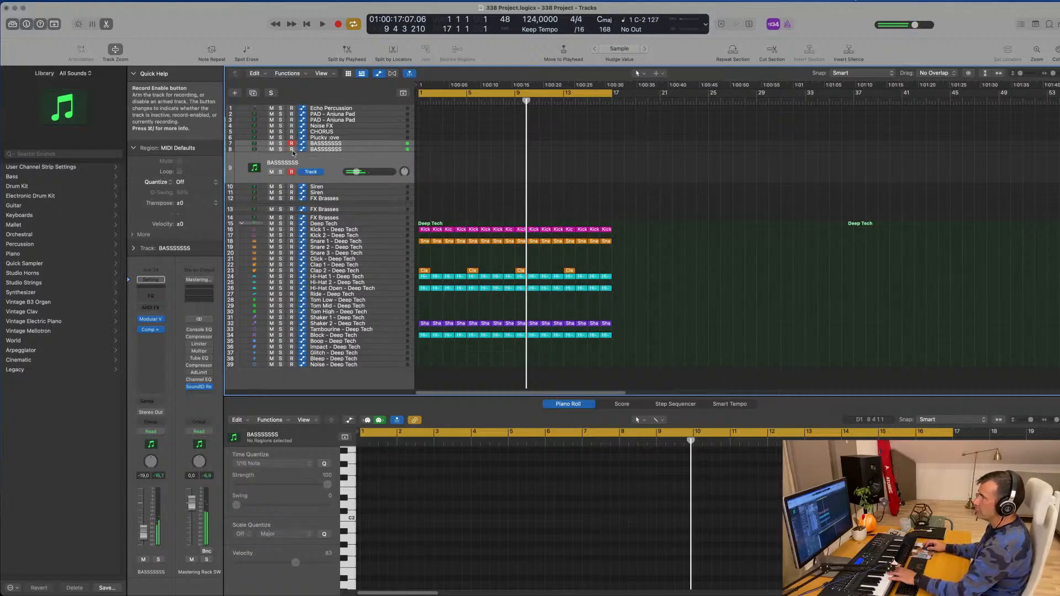
{"action": "left_click", "coordinate": [291, 146]}
{"action": "left_click", "coordinate": [291, 146]}
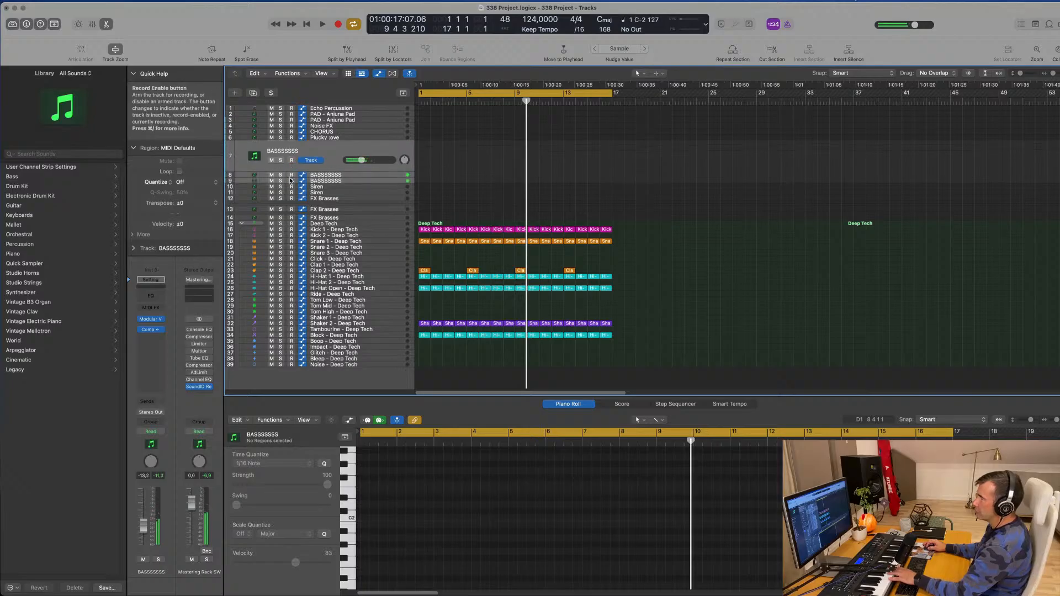
{"action": "left_click", "coordinate": [292, 160]}
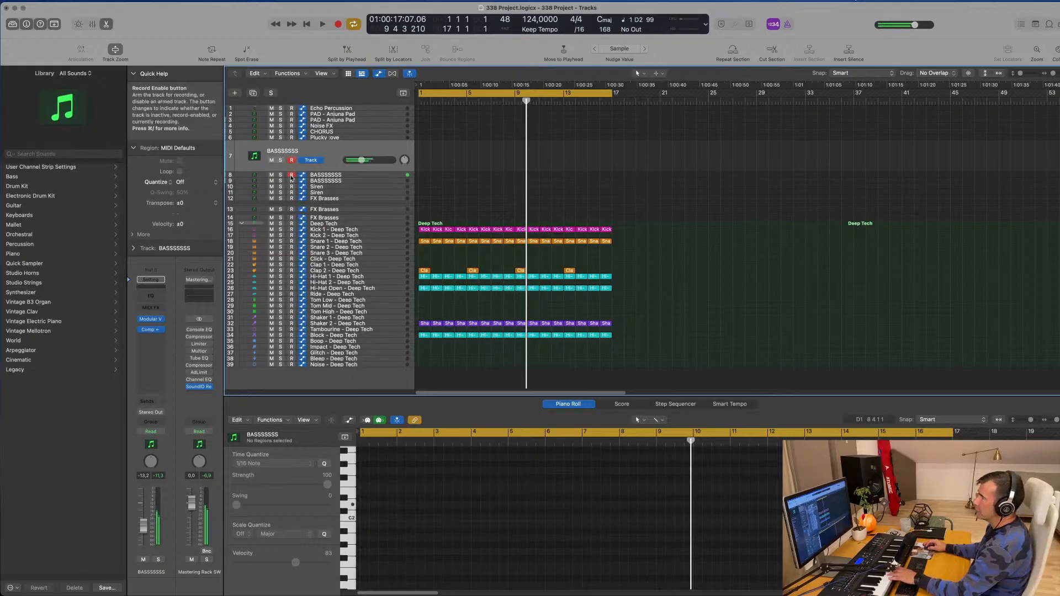
{"action": "left_click", "coordinate": [292, 161]}
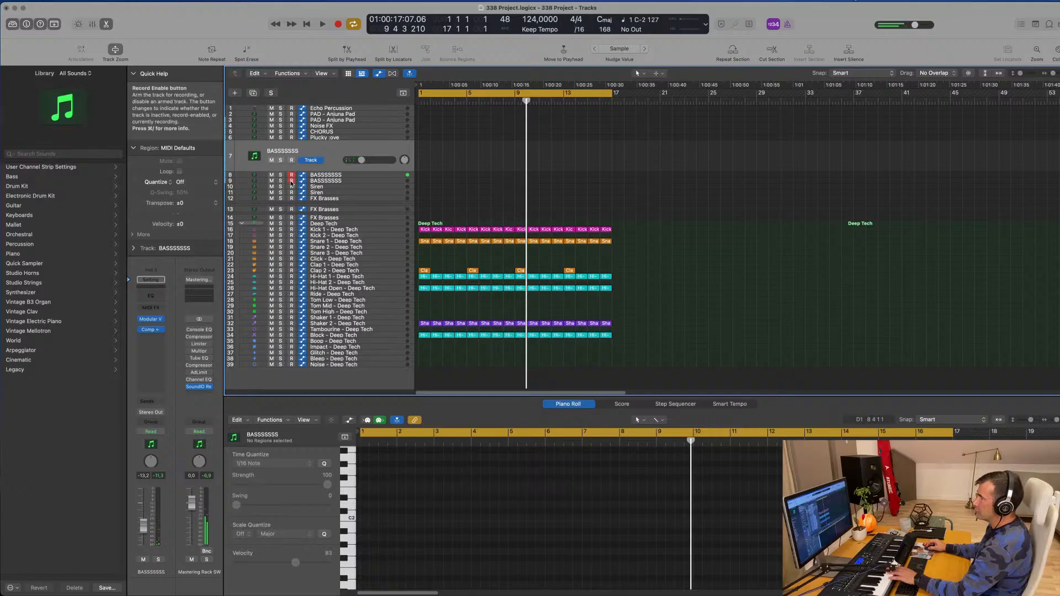
{"action": "left_click", "coordinate": [291, 180]}
{"action": "left_click", "coordinate": [343, 181]}
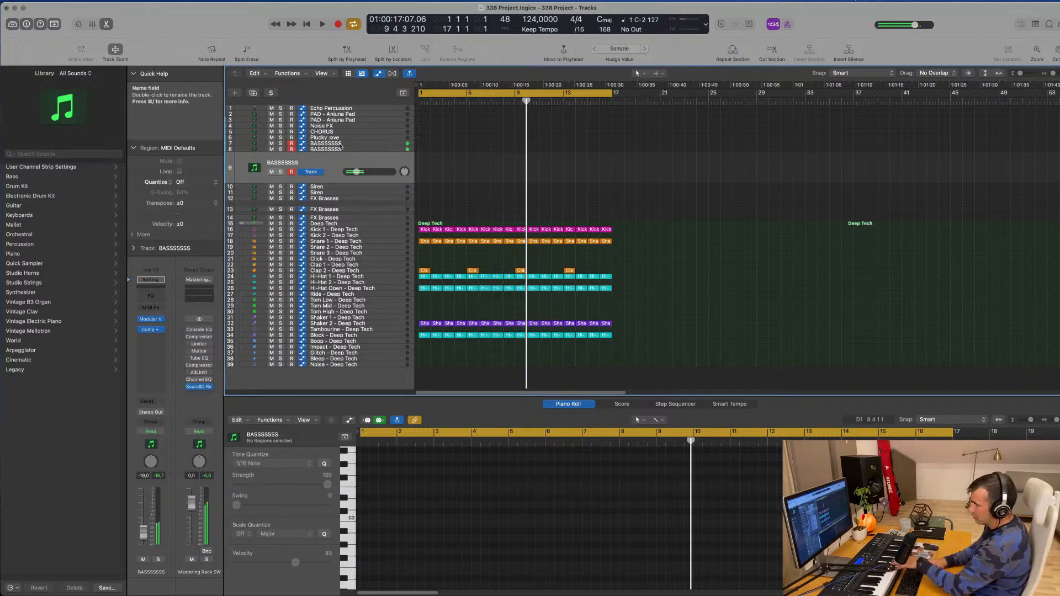
Play the project from the start and lower the Deep Tech drum track's volume to about -1.8 dB
{"action": "key", "text": "Return"}
{"action": "key", "text": "space"}
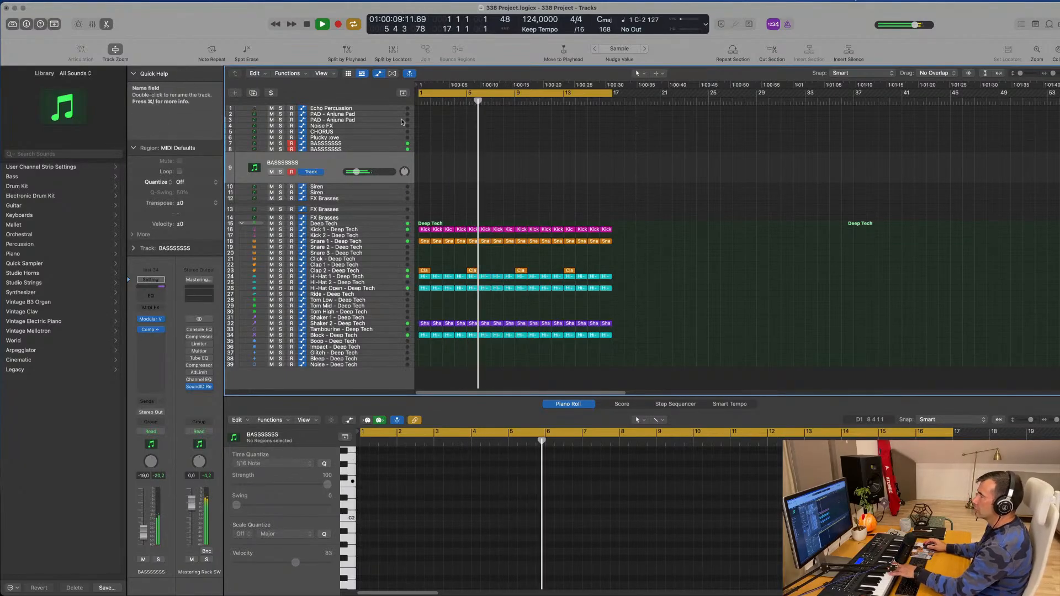
{"action": "left_click", "coordinate": [385, 222]}
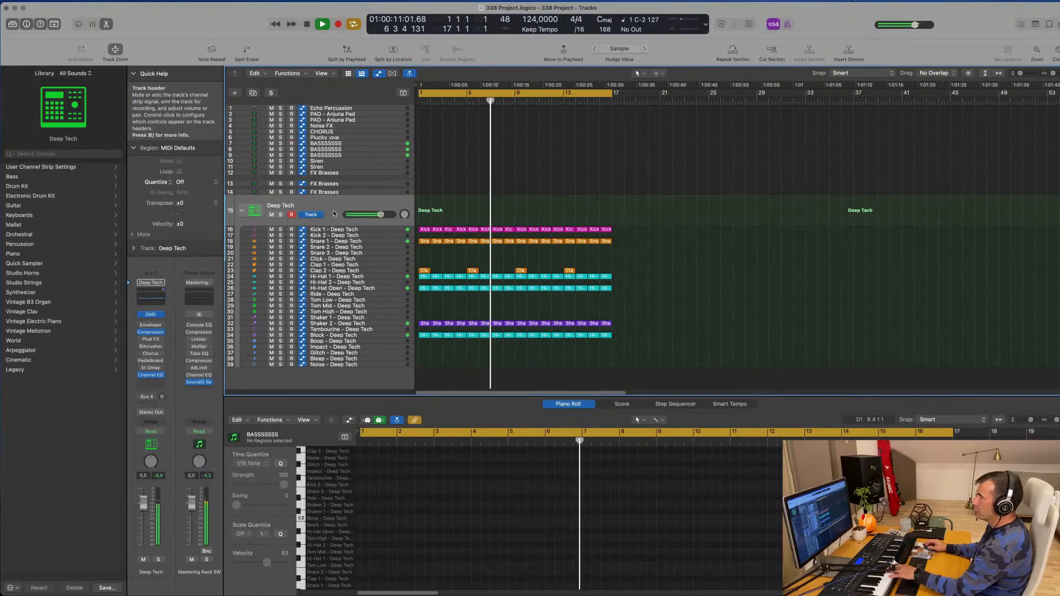
{"action": "left_click_drag", "start_coordinate": [382, 214], "coordinate": [380, 214]}
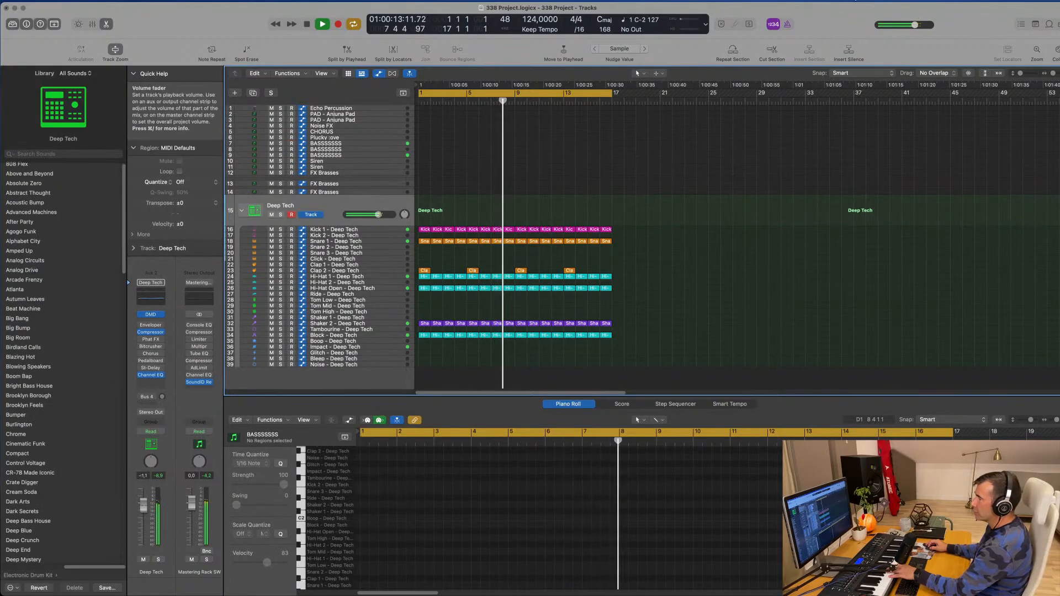
{"action": "left_click_drag", "start_coordinate": [143, 504], "coordinate": [143, 506]}
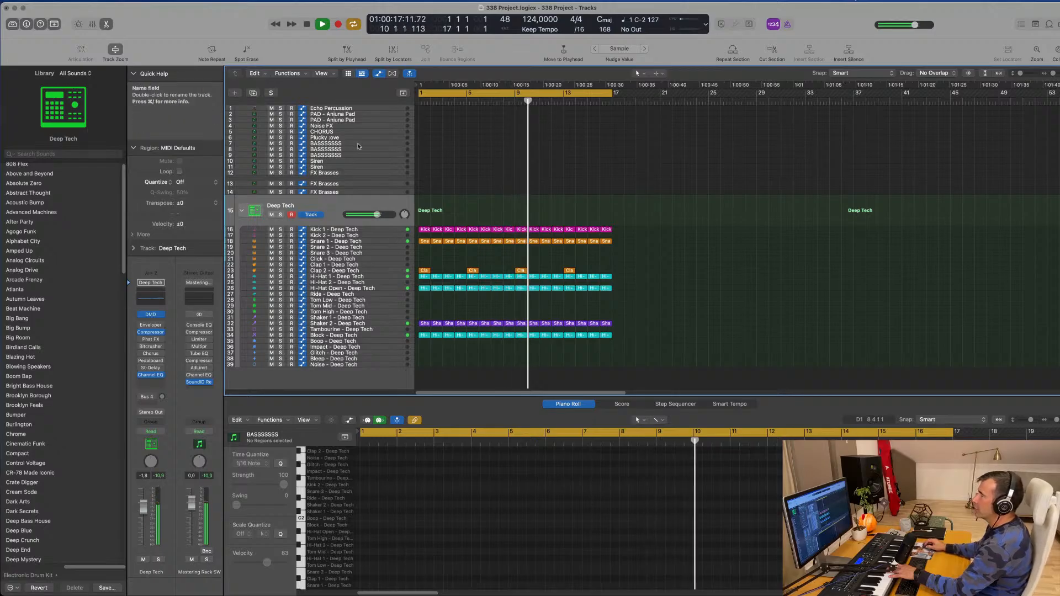
Select the three BASSSSSSS tracks again and re-arm them for recording during playback
{"action": "left_click", "coordinate": [357, 144]}
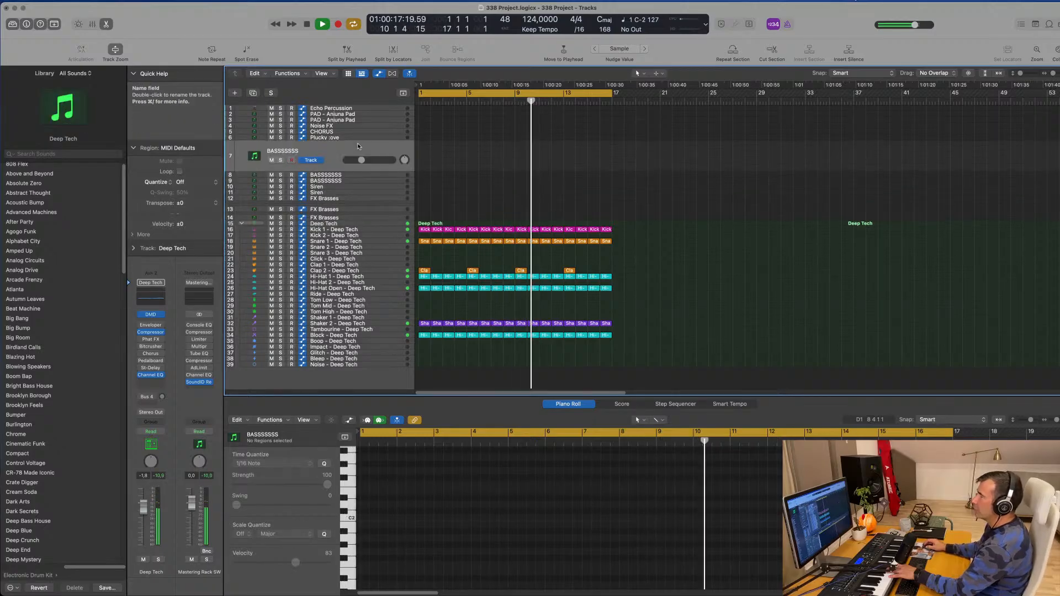
{"action": "left_click", "coordinate": [353, 176]}
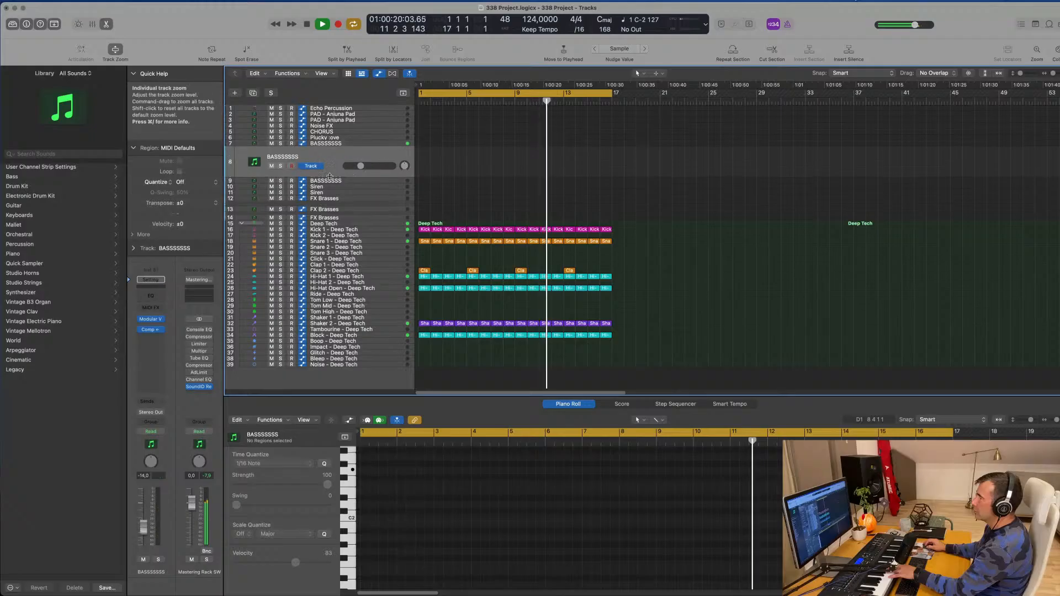
{"action": "left_click", "coordinate": [347, 145]}
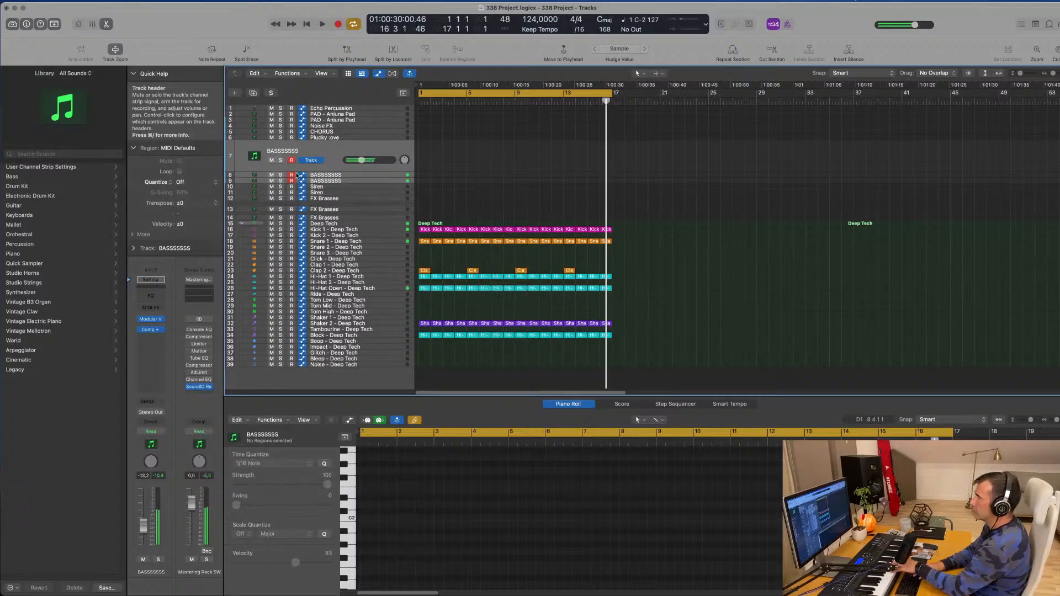
Play the beat from the start and record a bass line on the three armed BASSSSSSS tracks, ending in bar 16
{"action": "key", "text": "Return"}
{"action": "key", "text": "space"}
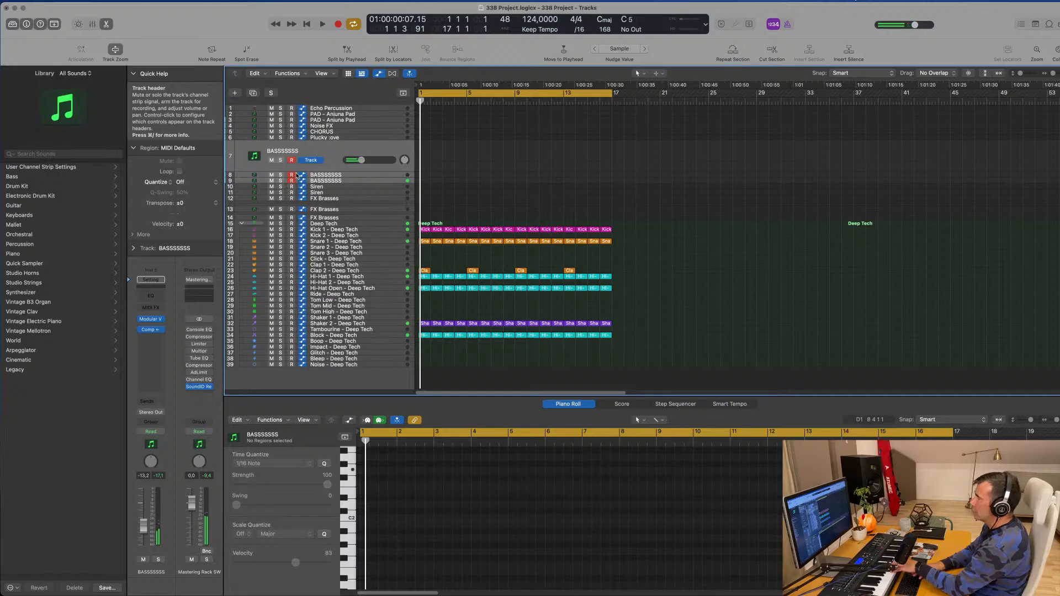
{"action": "key", "text": "space"}
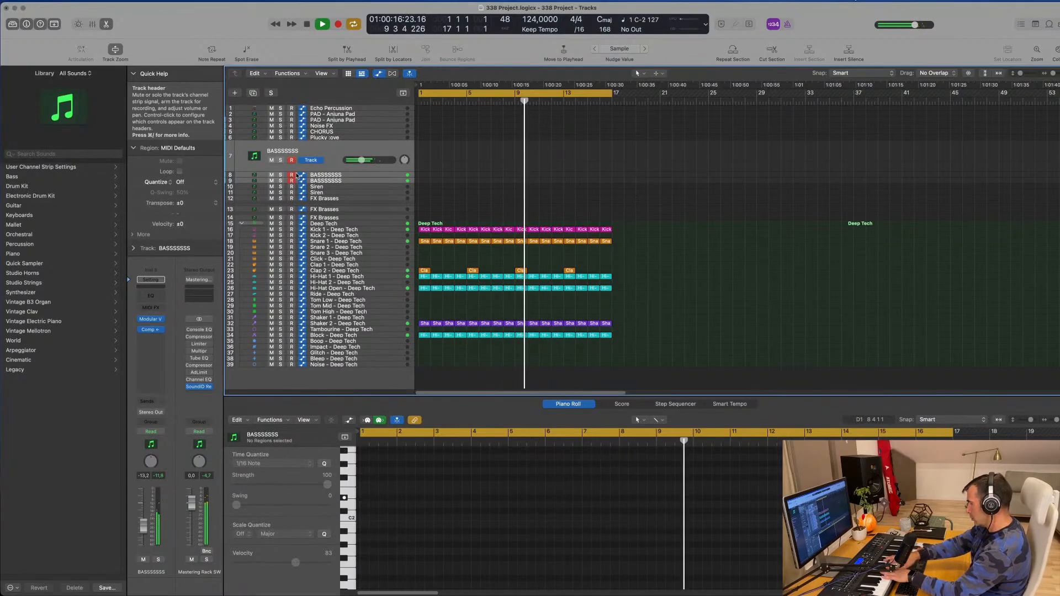
{"action": "key", "text": "r"}
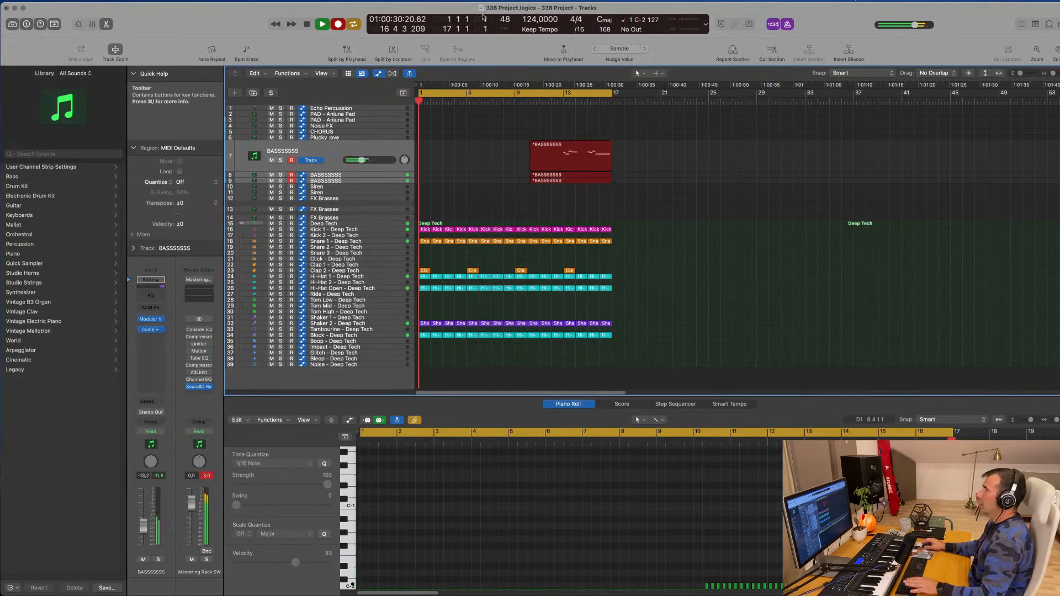
{"action": "key", "text": "space"}
{"action": "key", "text": "space"}
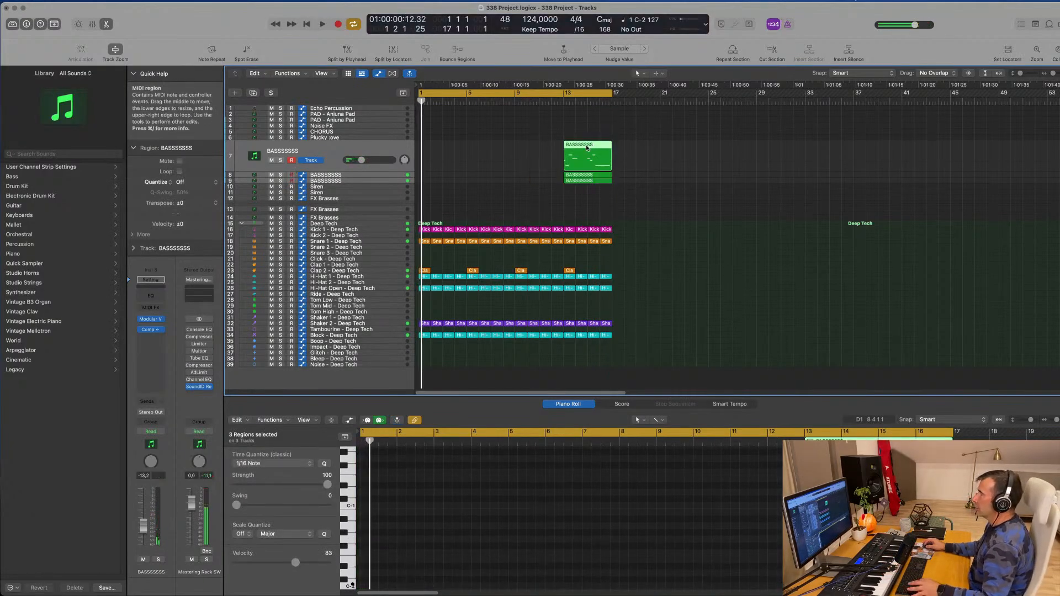
Split the recorded bass regions at bar 15 with crossing notes shortened, and delete the parts before the split
{"action": "left_click", "coordinate": [585, 145]}
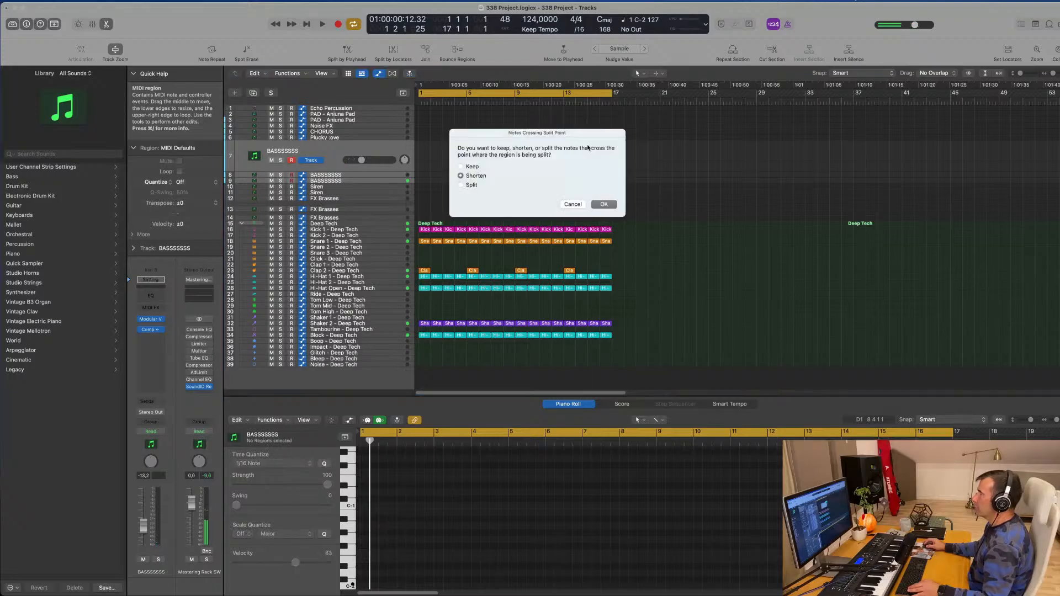
{"action": "left_click", "coordinate": [611, 205]}
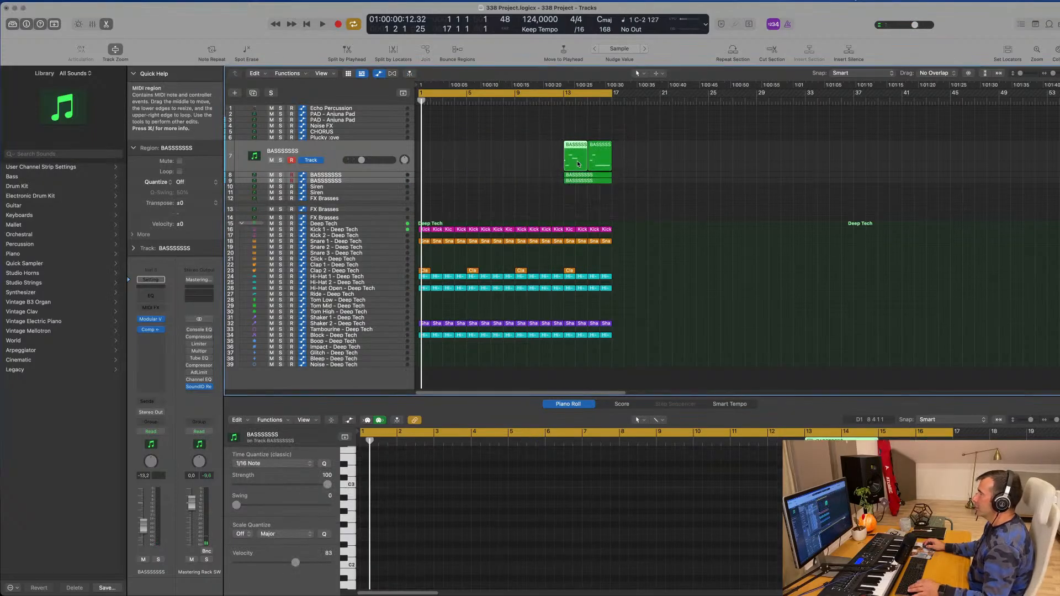
{"action": "key", "text": "Delete"}
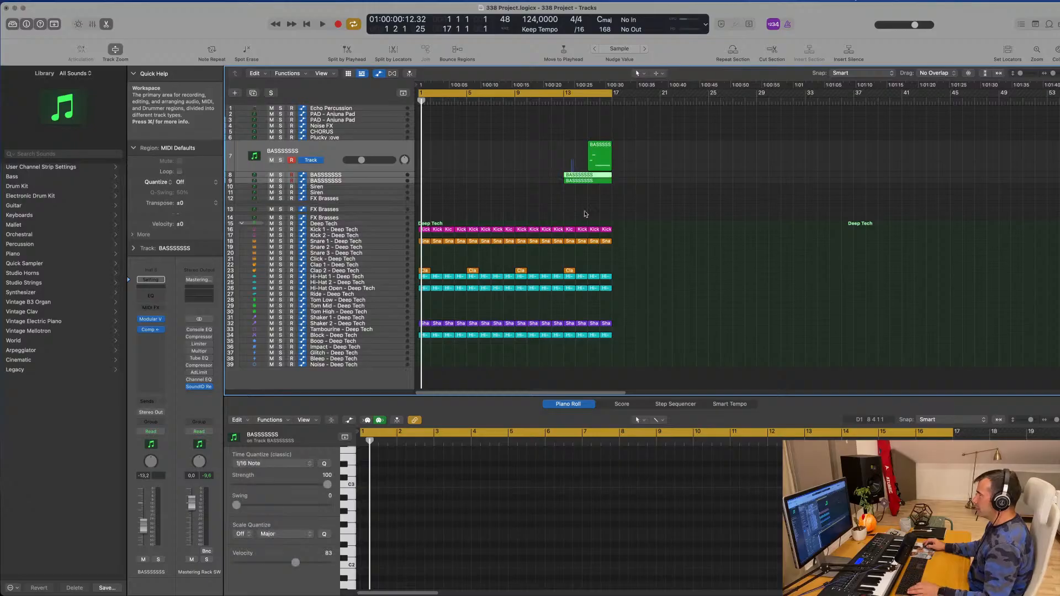
{"action": "left_click", "coordinate": [587, 176]}
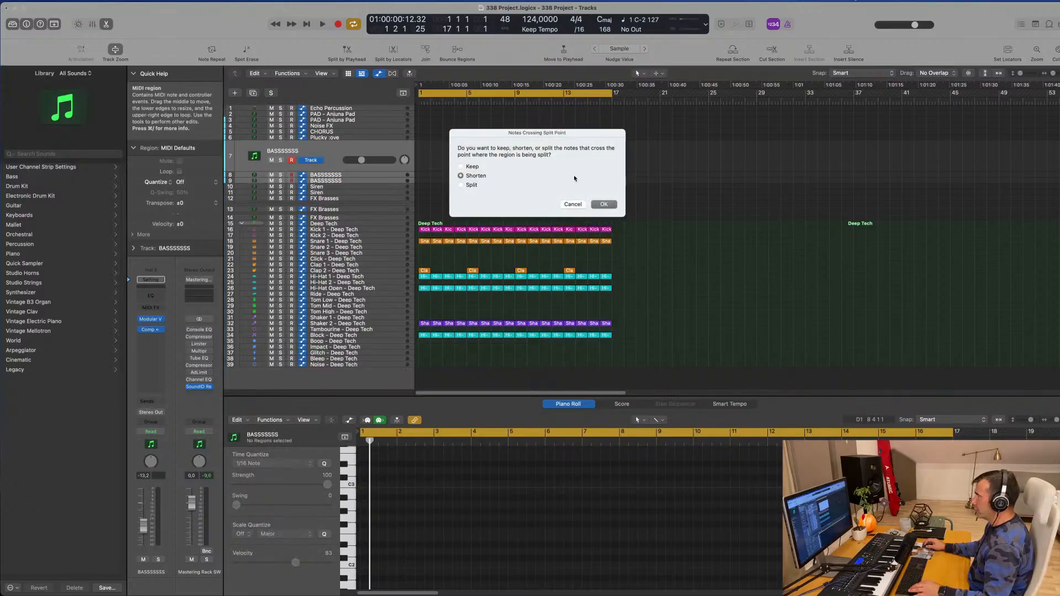
{"action": "left_click", "coordinate": [604, 205]}
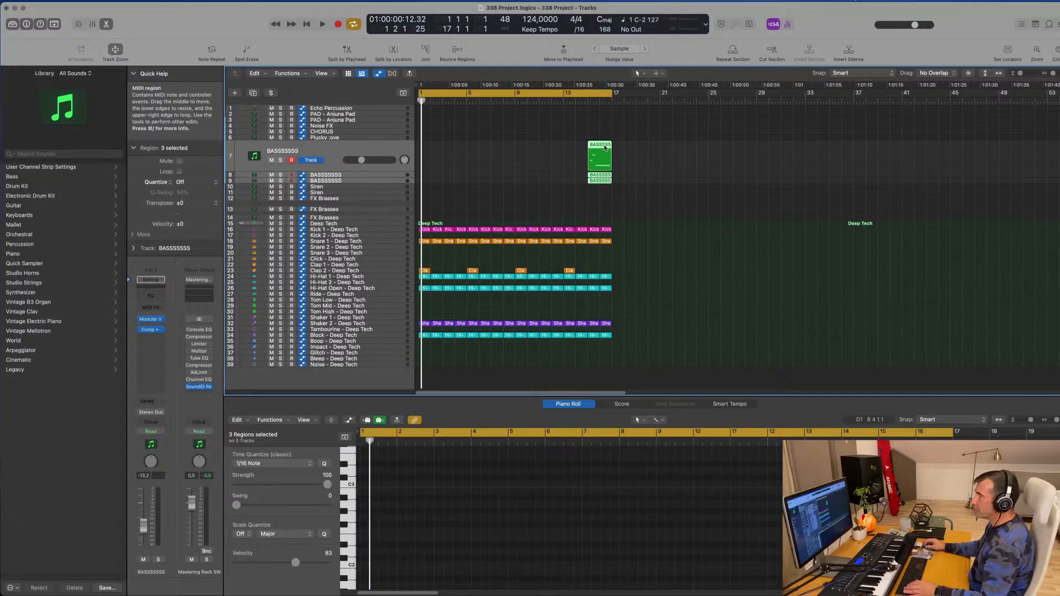
Move the three trimmed bass regions to bar 1 and play them with the drums
{"action": "left_click_drag", "start_coordinate": [590, 149], "coordinate": [425, 149]}
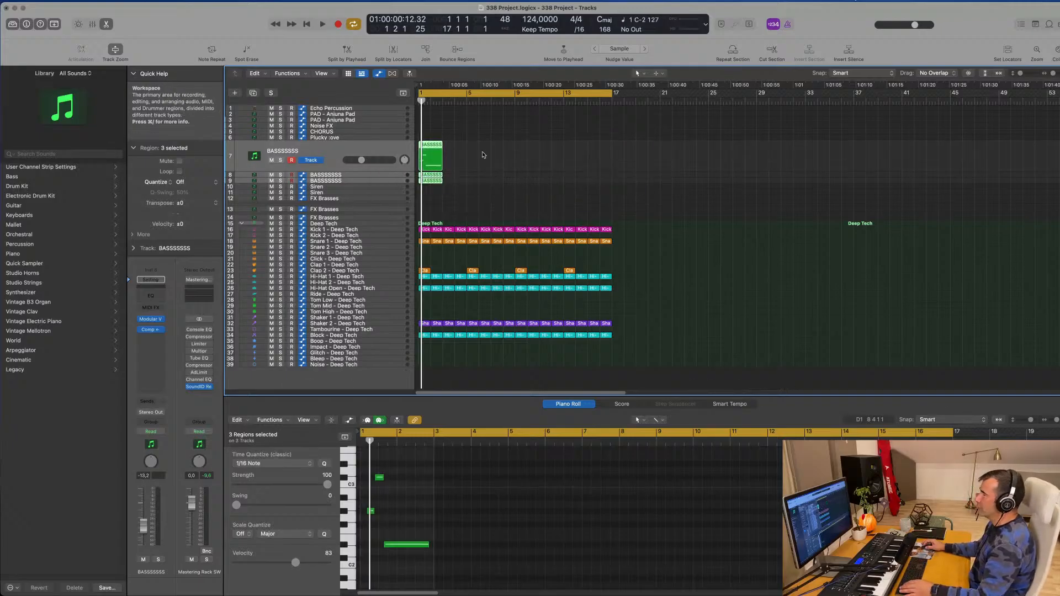
{"action": "key", "text": "space"}
{"action": "scroll", "coordinate": [409, 500], "scroll_direction": "up", "scroll_amount": 3}
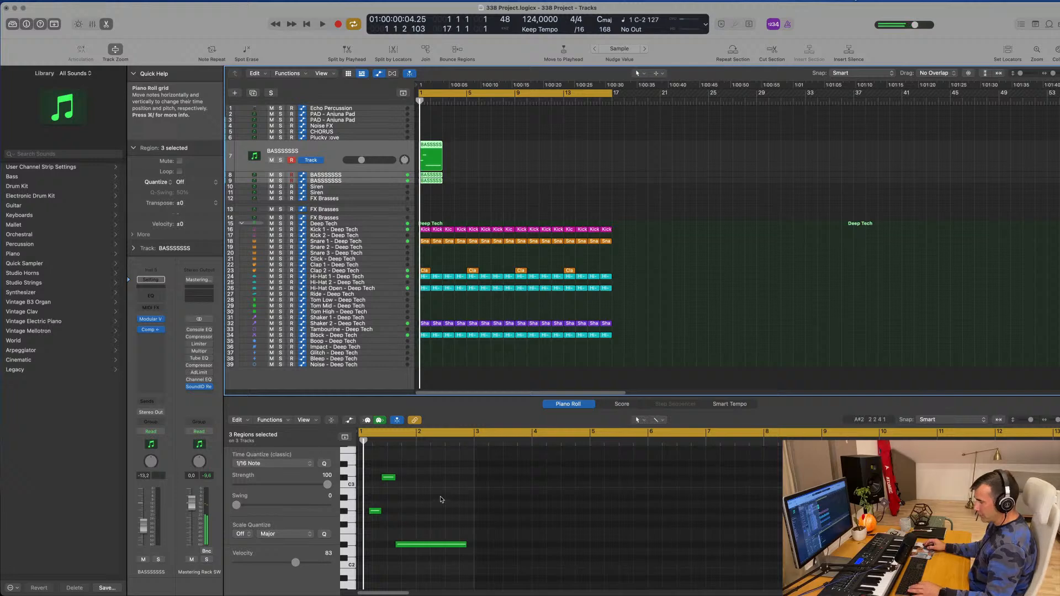
Quantize the three recorded bass regions to 1/16 notes
{"action": "key", "text": "super+a"}
{"action": "left_click", "coordinate": [499, 186]}
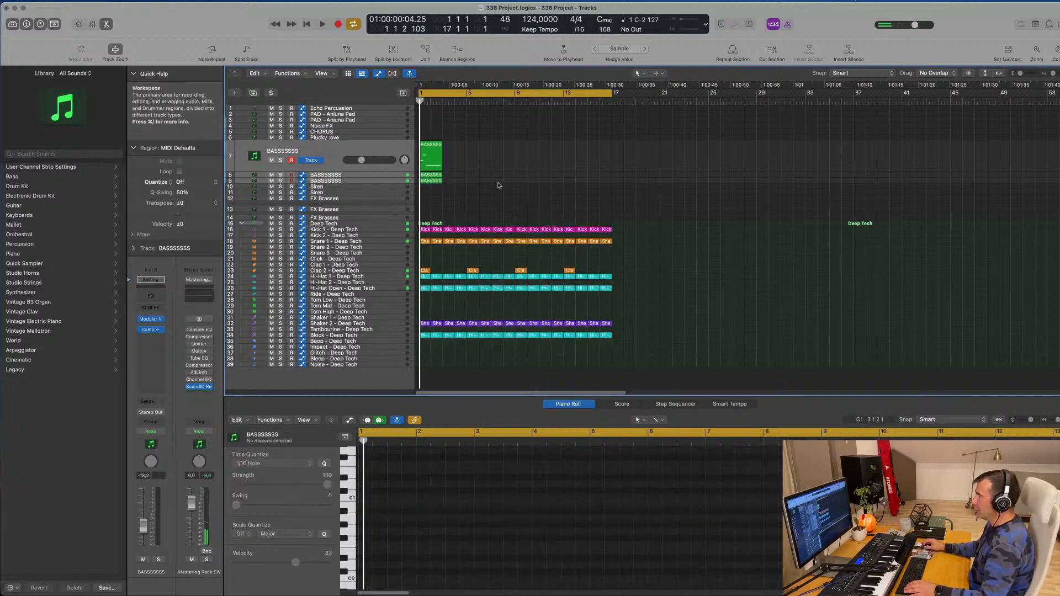
{"action": "left_click", "coordinate": [435, 149]}
{"action": "scroll", "coordinate": [427, 506], "scroll_direction": "up", "scroll_amount": 5}
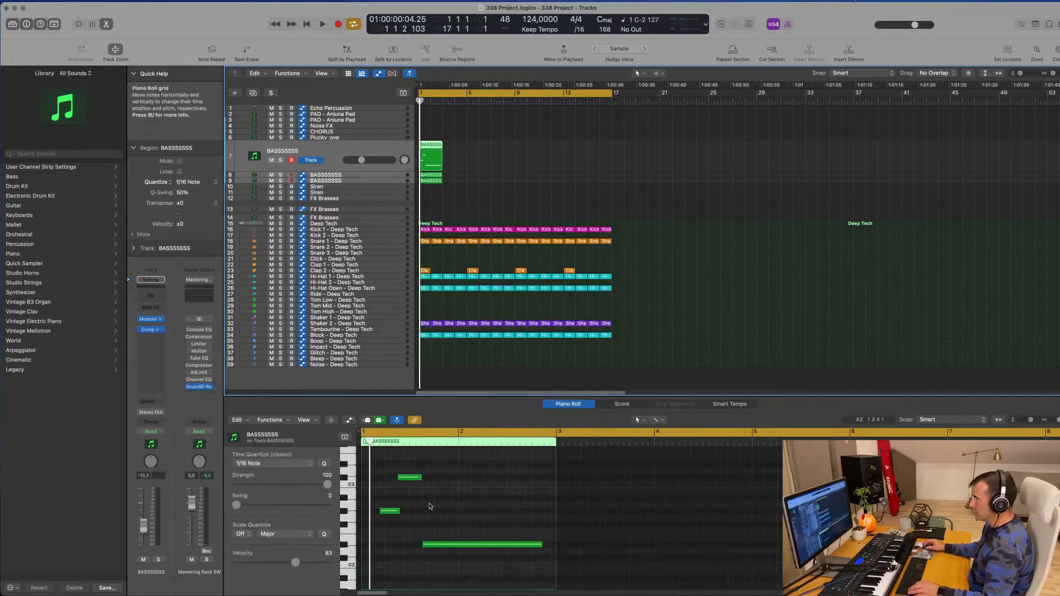
Try to shift the three notes of one bass region to the start of bar 1 and play them
{"action": "left_click", "coordinate": [430, 504]}
{"action": "key", "text": "super+a"}
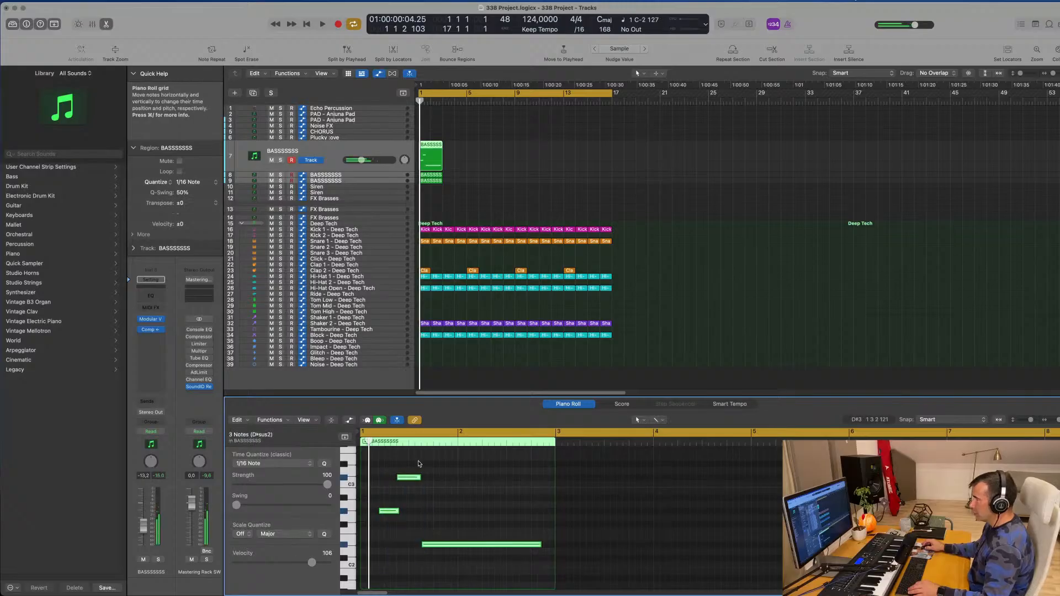
{"action": "left_click_drag", "start_coordinate": [484, 144], "coordinate": [431, 188]}
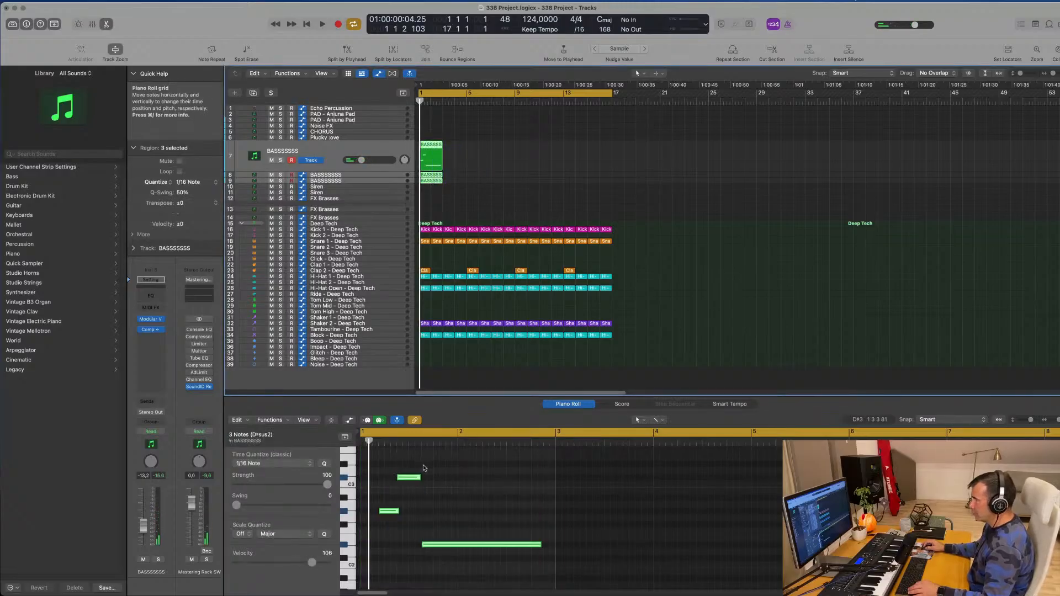
{"action": "left_click_drag", "start_coordinate": [410, 478], "coordinate": [391, 479]}
{"action": "key", "text": "space"}
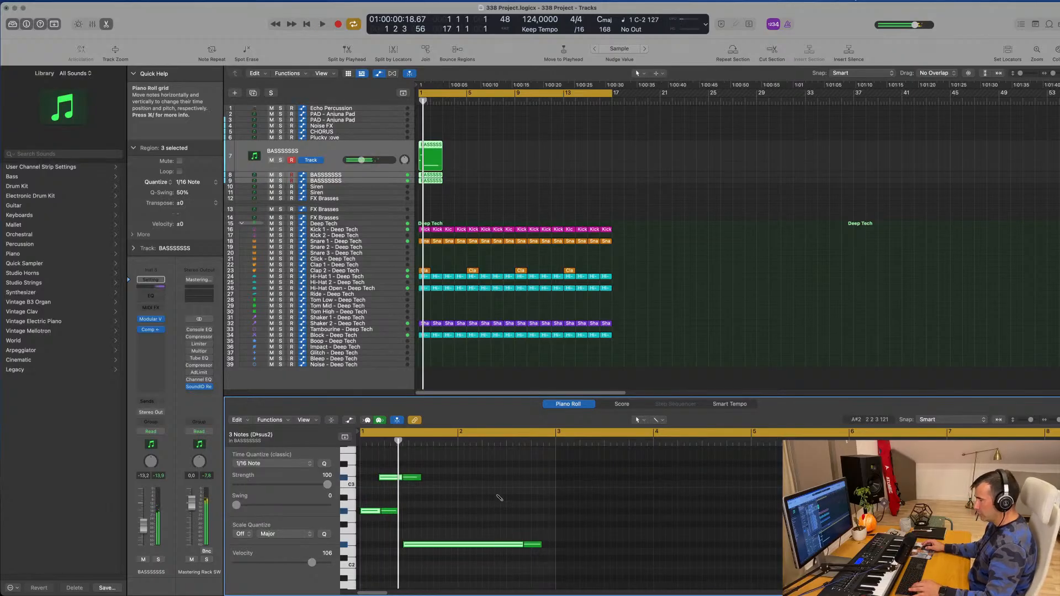
{"action": "left_click_drag", "start_coordinate": [407, 480], "coordinate": [390, 480]}
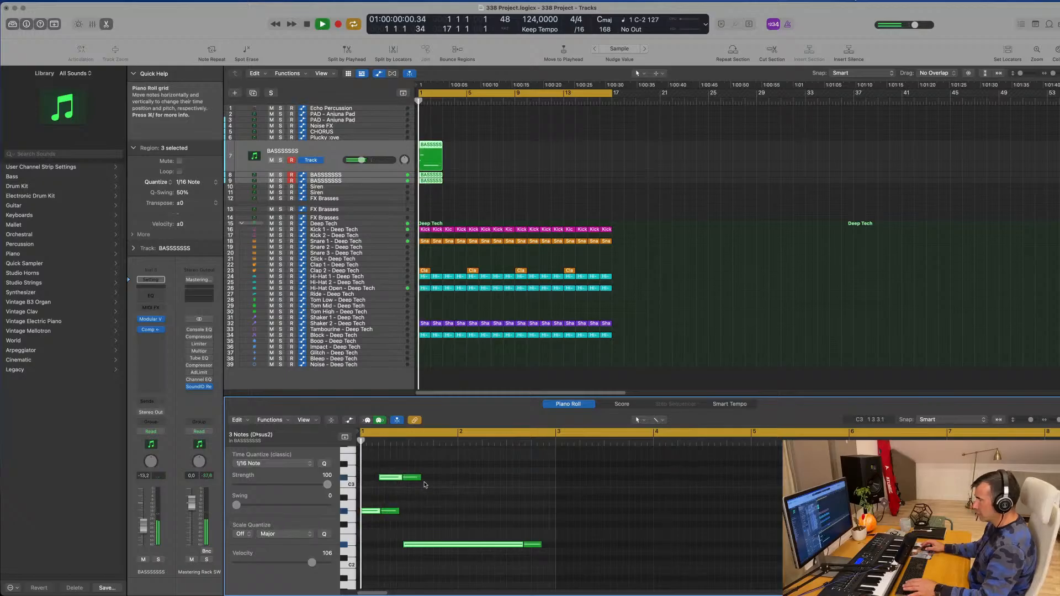
Move all notes of the three bass regions together so the line starts at bar 1, and play it
{"action": "left_click", "coordinate": [456, 479]}
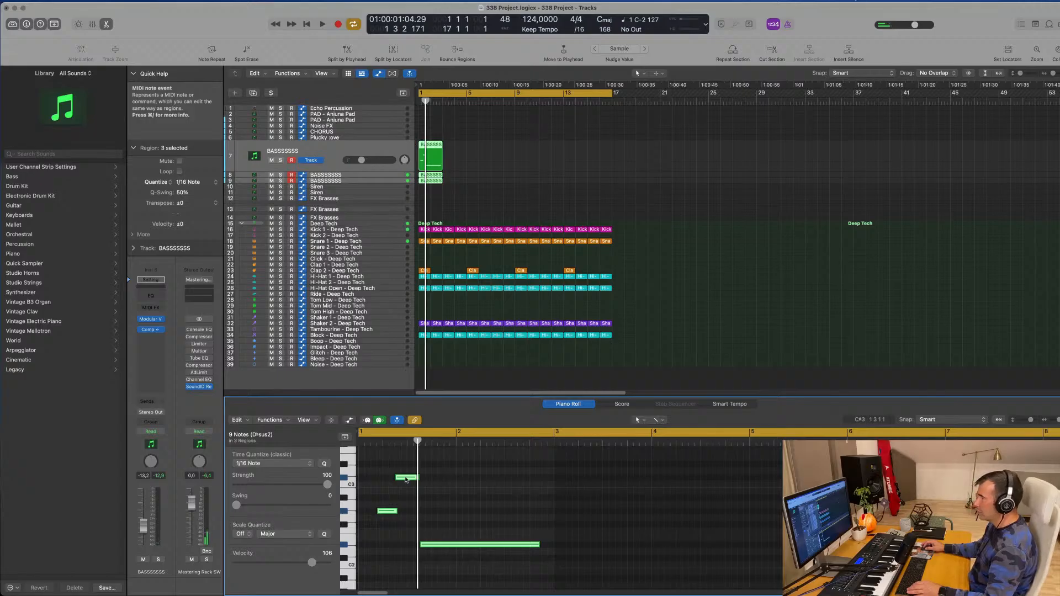
{"action": "left_click_drag", "start_coordinate": [406, 480], "coordinate": [387, 481]}
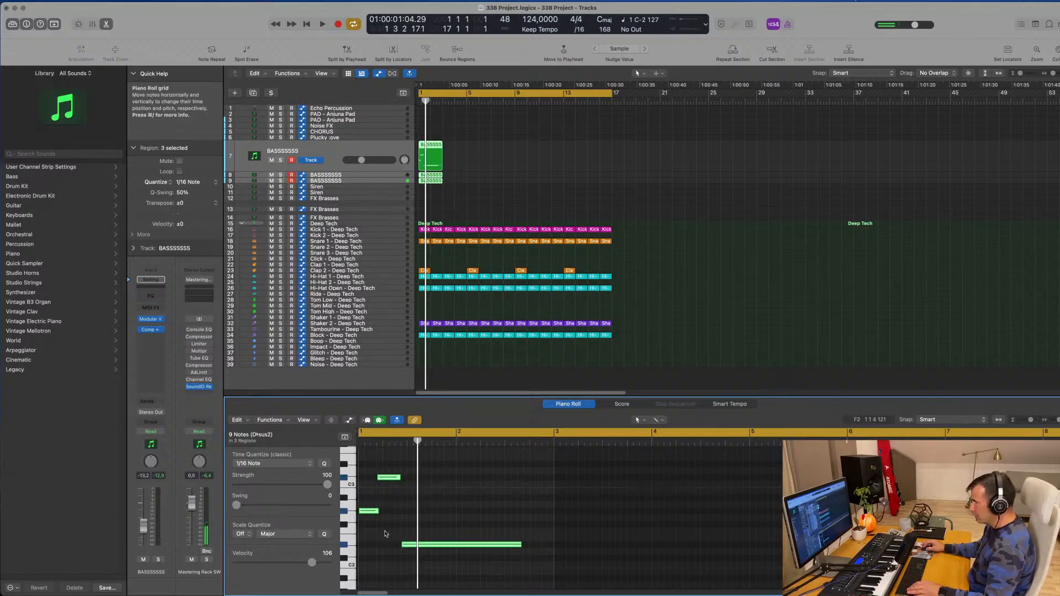
{"action": "key", "text": "space"}
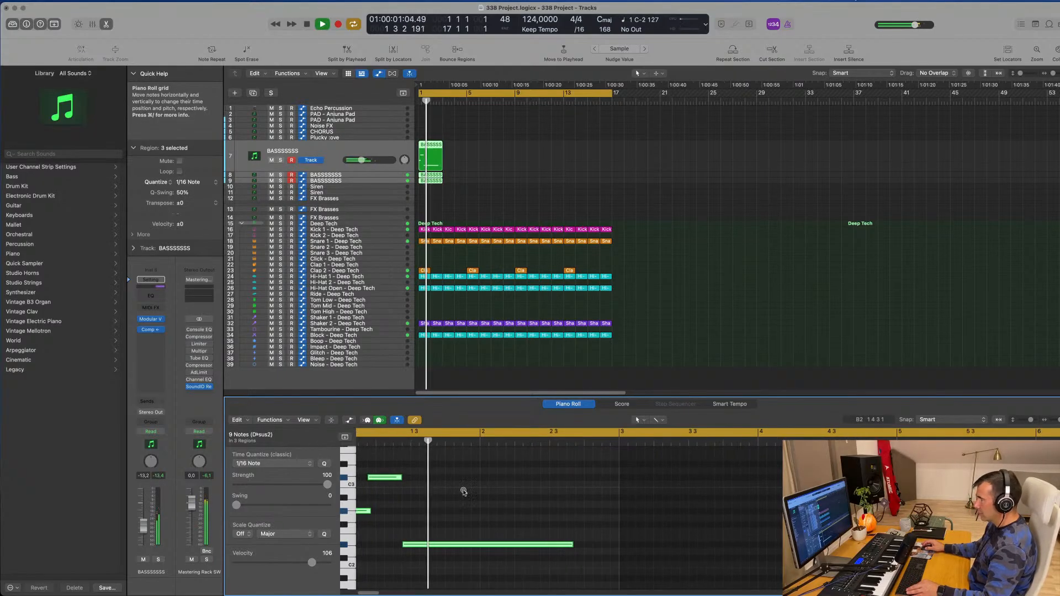
{"action": "left_click", "coordinate": [466, 495]}
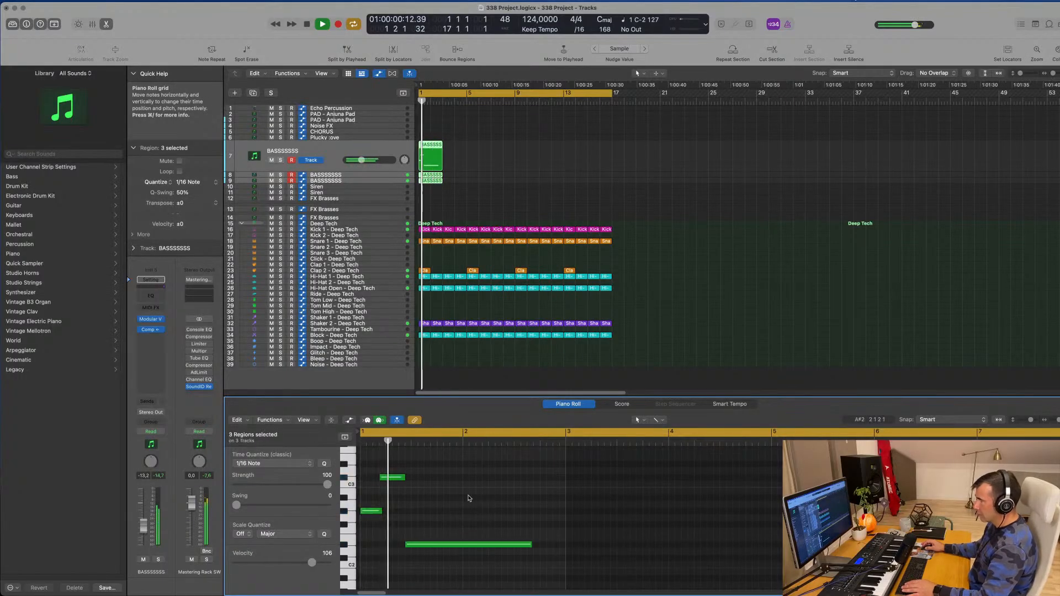
Try moving the C#3 bass note one 1/16 step later and play the changed line
{"action": "key", "text": "space"}
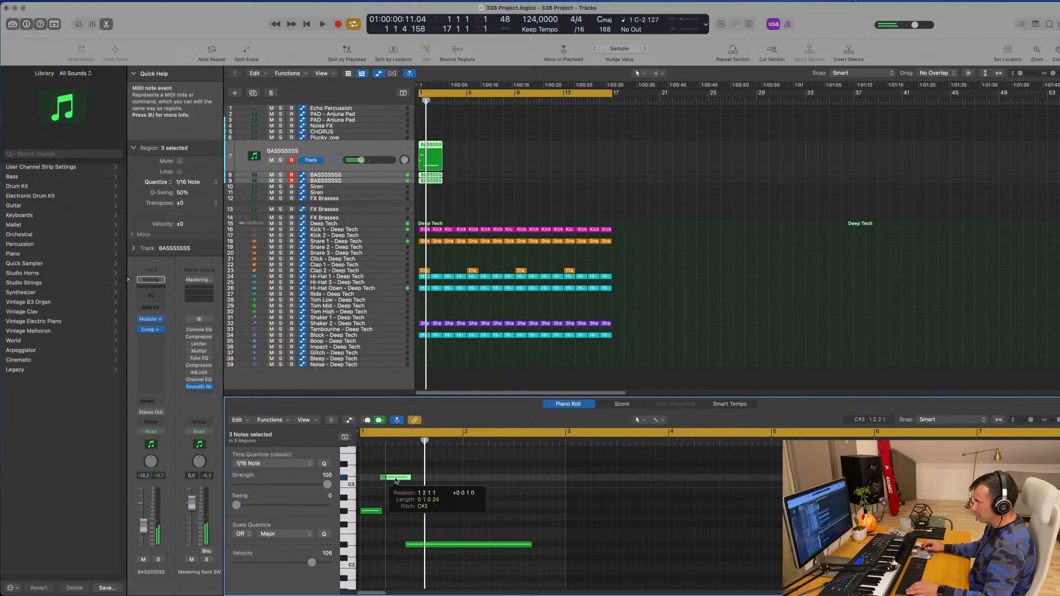
{"action": "left_click_drag", "start_coordinate": [396, 480], "coordinate": [398, 481]}
{"action": "key", "text": "space"}
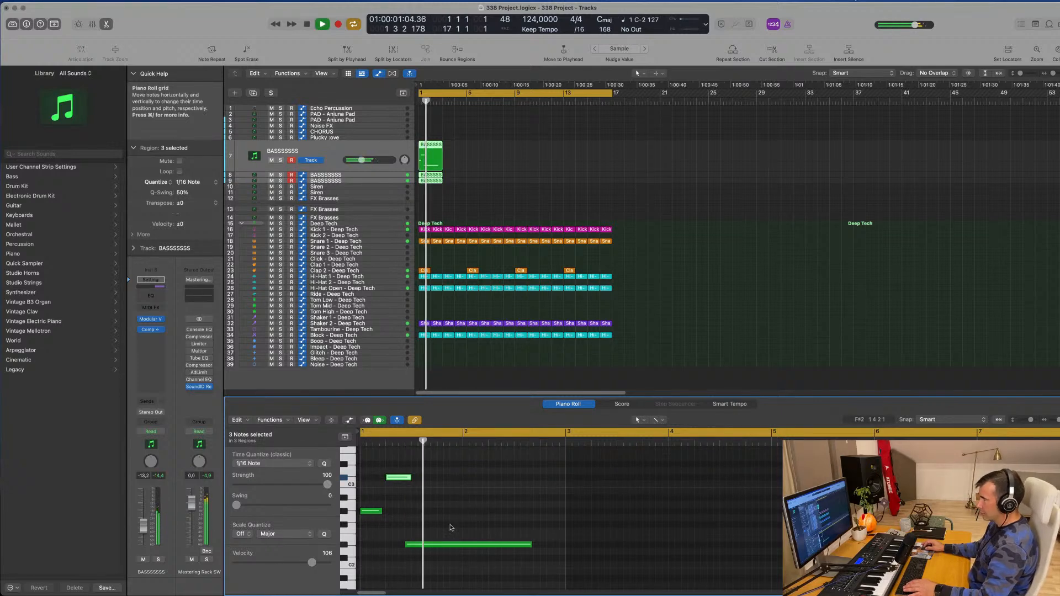
{"action": "left_click_drag", "start_coordinate": [417, 545], "coordinate": [419, 546]}
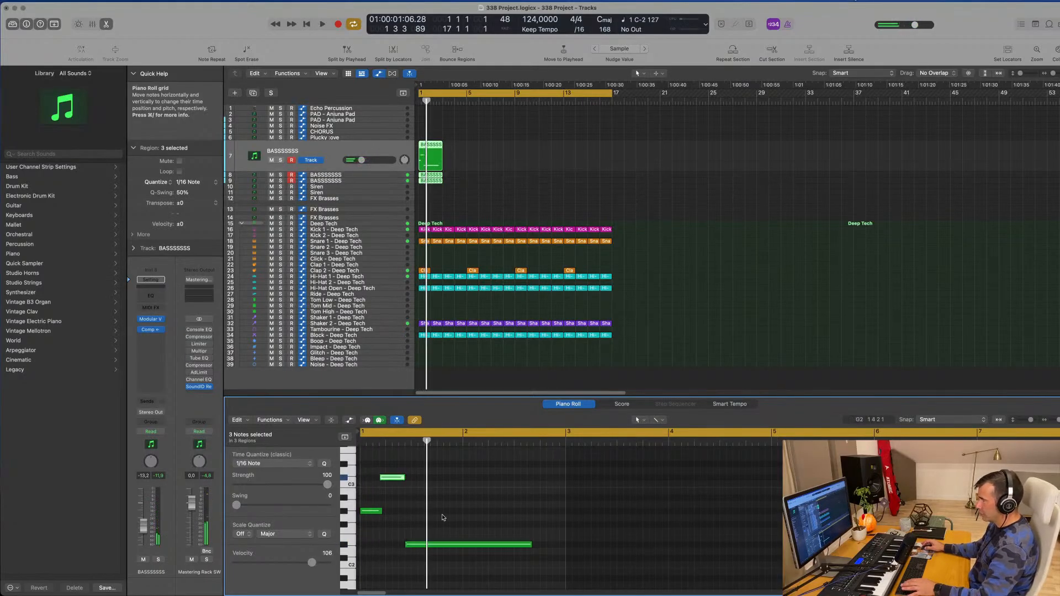
Play the bass line and extend the long last note of one bass region to bar 3
{"action": "key", "text": "space"}
{"action": "key", "text": "super+Right"}
{"action": "scroll", "coordinate": [469, 520], "scroll_direction": "left", "scroll_amount": 1}
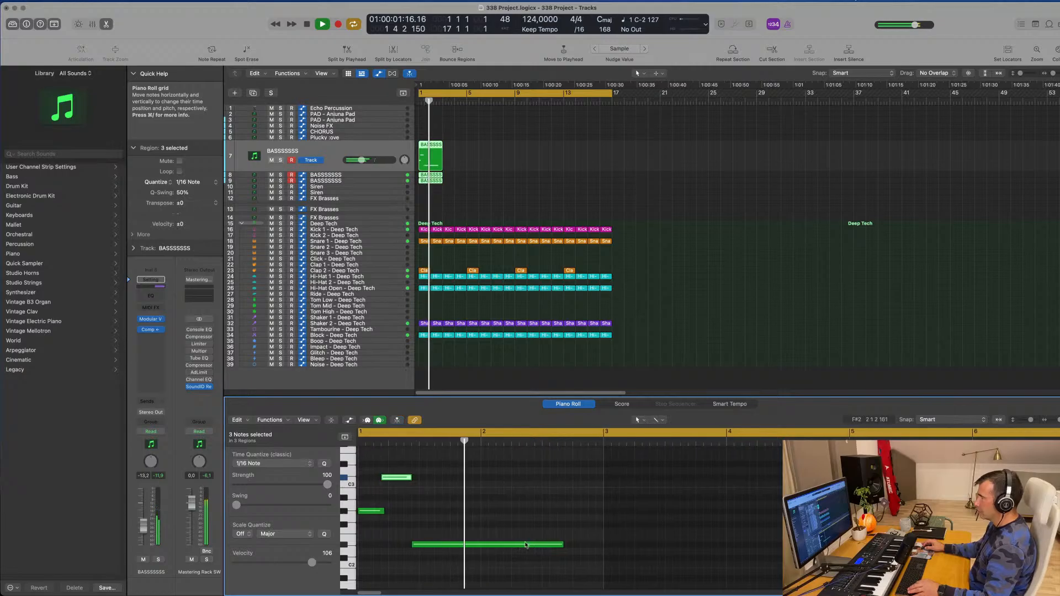
{"action": "left_click_drag", "start_coordinate": [563, 544], "coordinate": [602, 547]}
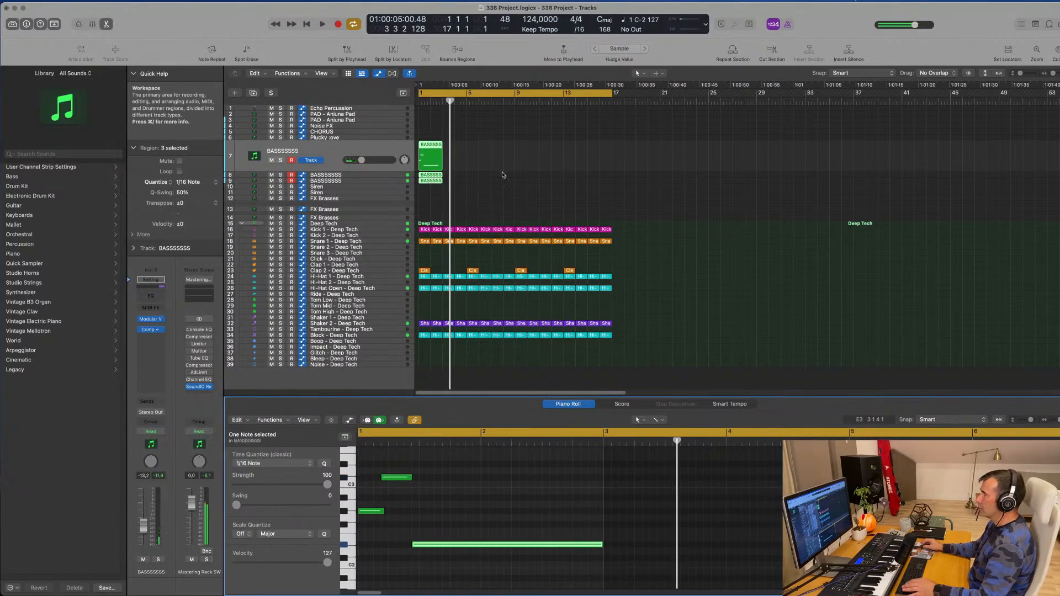
Repeat the three bass regions up to bar 17 and play them from the start
{"action": "key", "text": "super+r"}
{"action": "key", "text": "super+r"}
{"action": "key", "text": "super+r"}
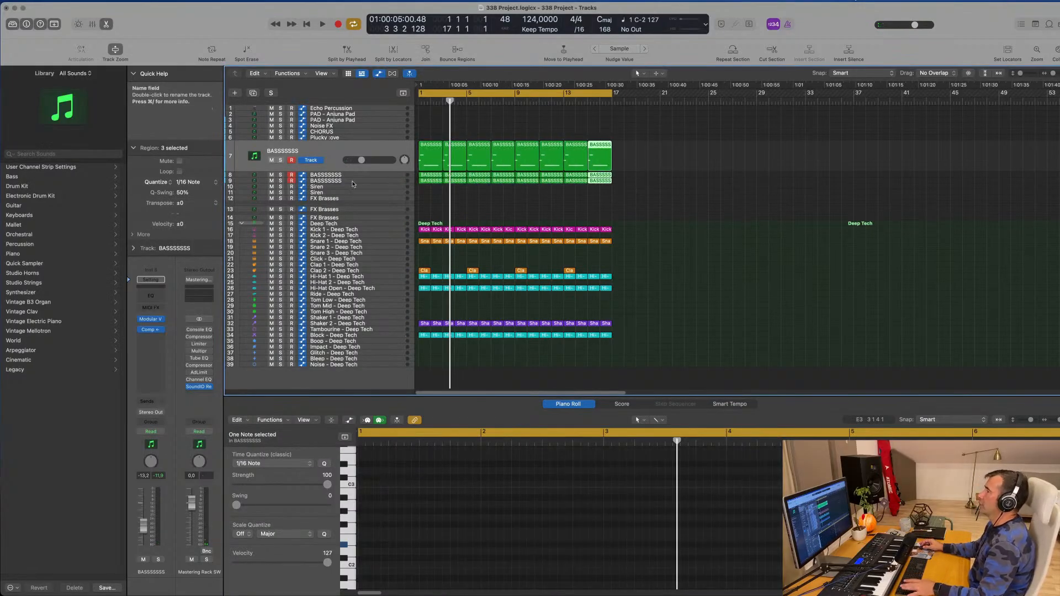
{"action": "key", "text": "space"}
{"action": "left_click", "coordinate": [393, 142]}
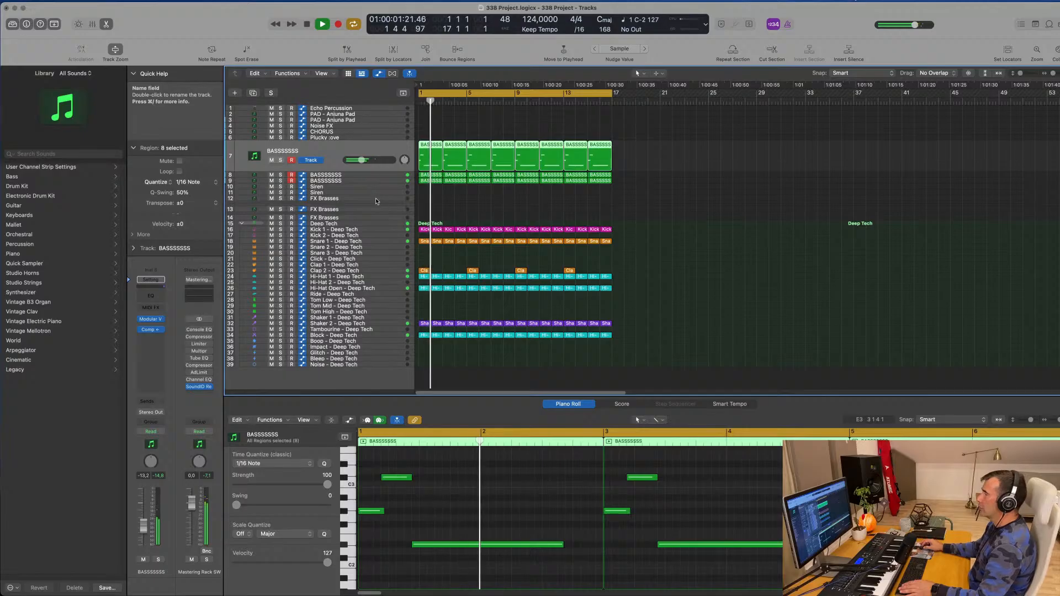
Select the Snare 1 - Deep Tech track and set its MIDI In Port to Impulse MIDI
{"action": "left_click", "coordinate": [388, 240]}
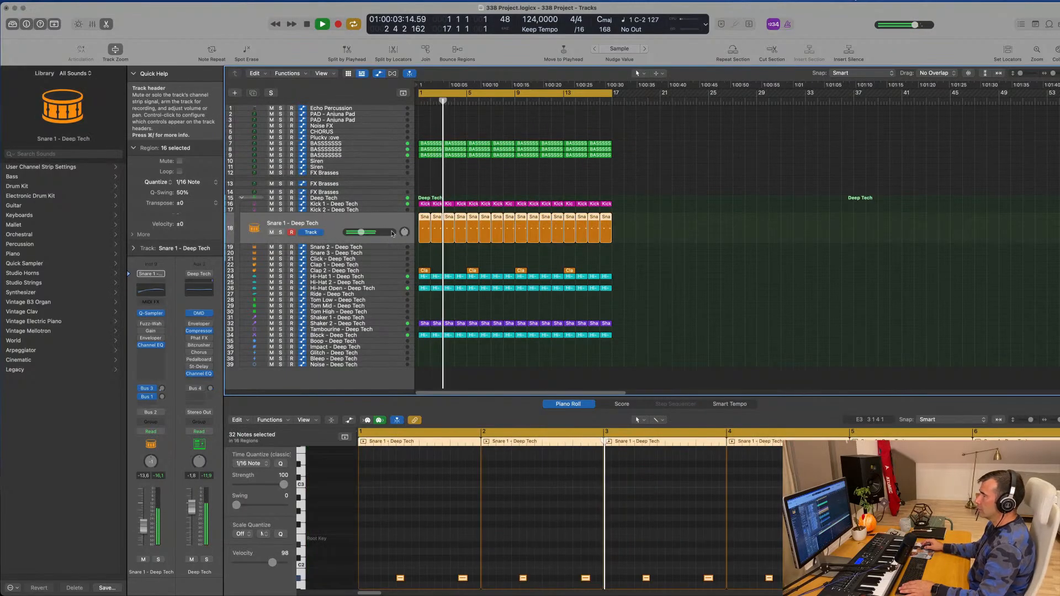
{"action": "key", "text": "space"}
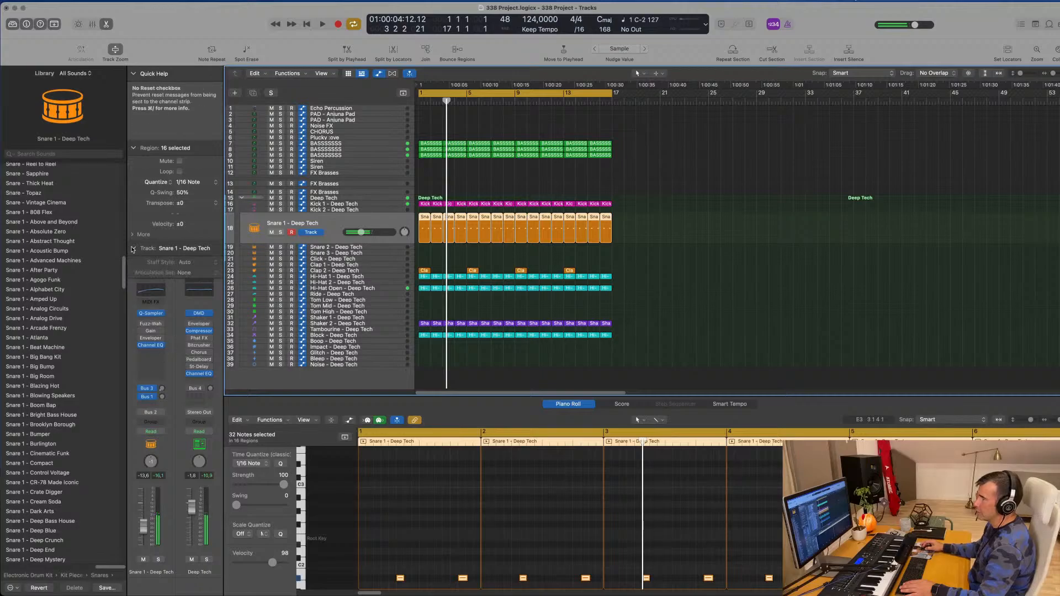
{"action": "left_click", "coordinate": [132, 250]}
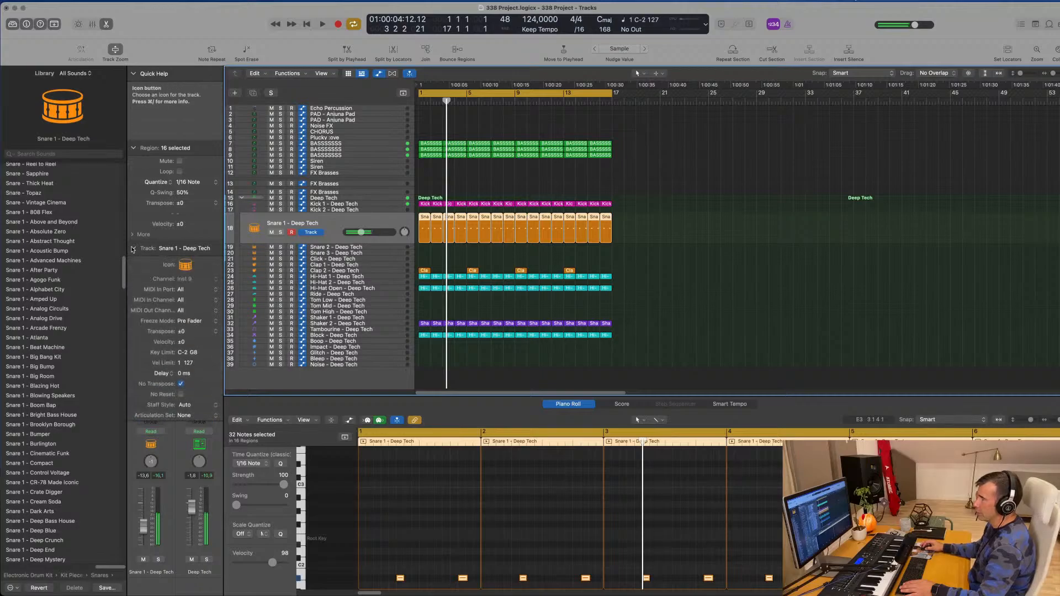
{"action": "left_click", "coordinate": [199, 291]}
{"action": "left_click", "coordinate": [200, 310]}
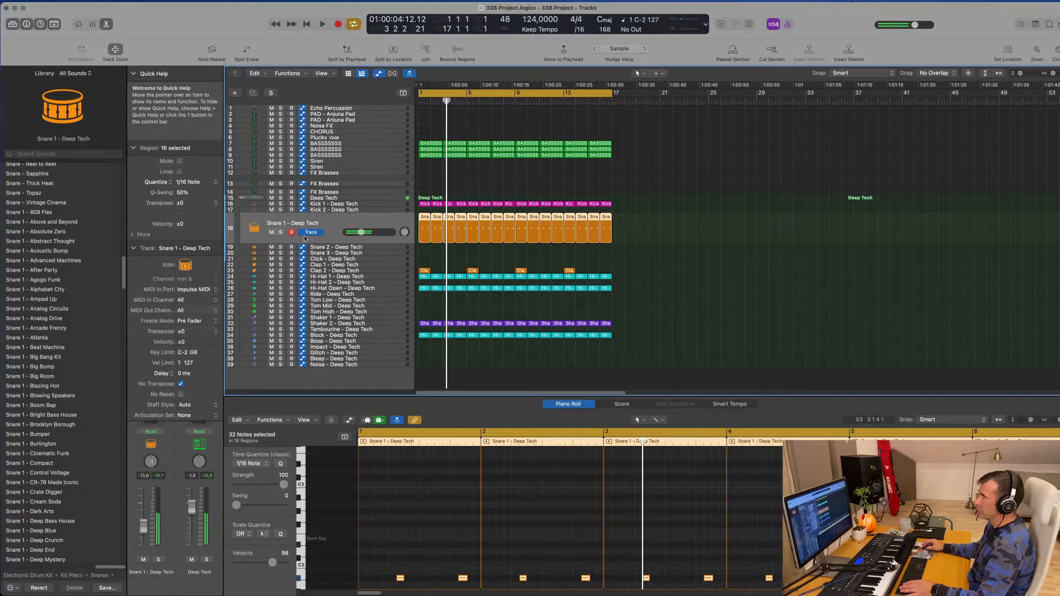
Lower the volume of the Snare 1 - Deep Tech track to -22.0 dB during playback
{"action": "key", "text": "space"}
{"action": "left_click", "coordinate": [497, 182]}
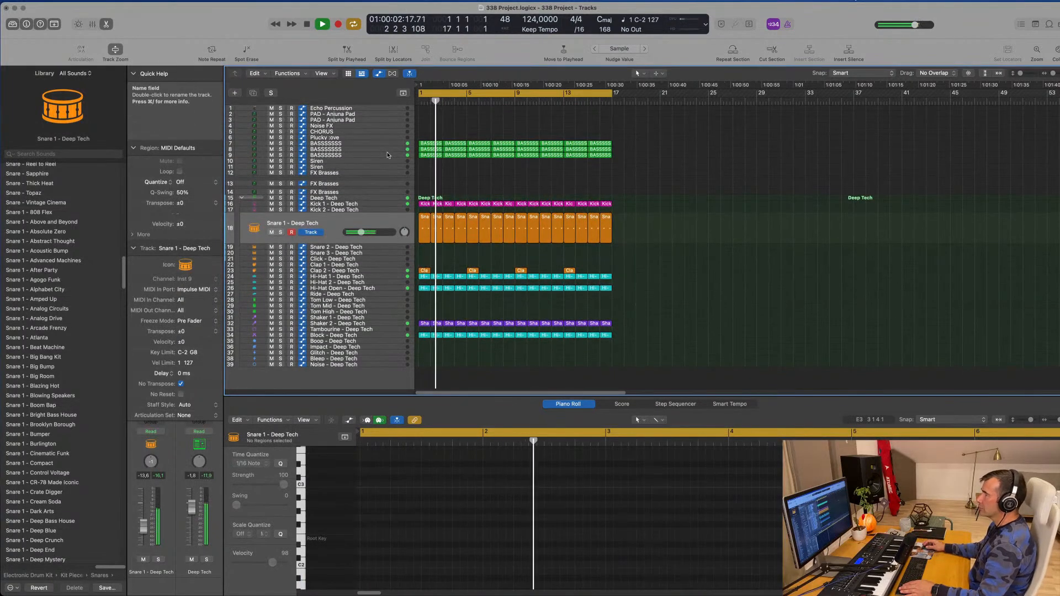
{"action": "left_click", "coordinate": [383, 219]}
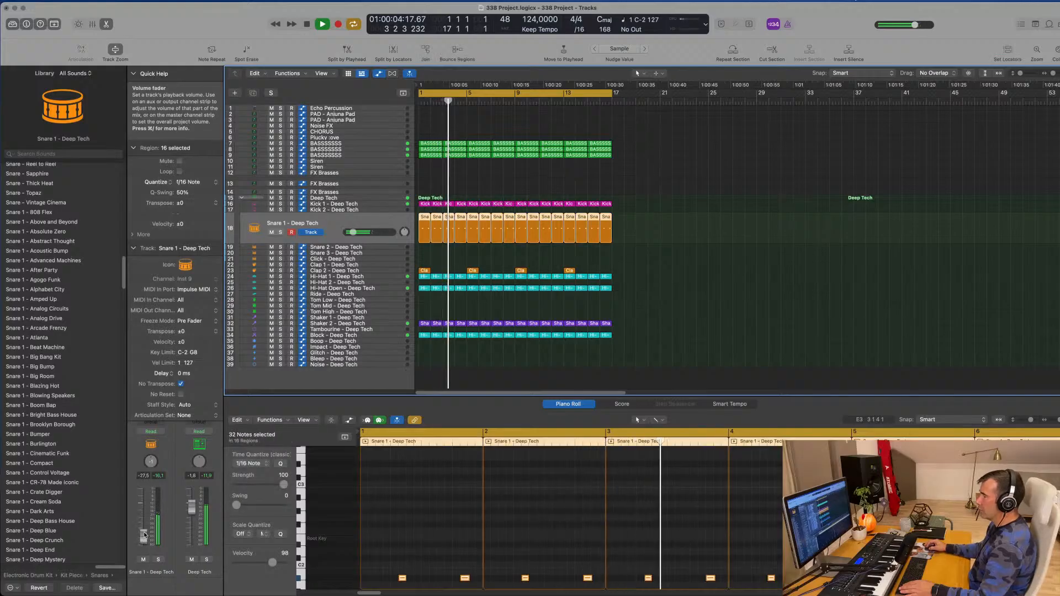
{"action": "left_click_drag", "start_coordinate": [144, 534], "coordinate": [145, 531]}
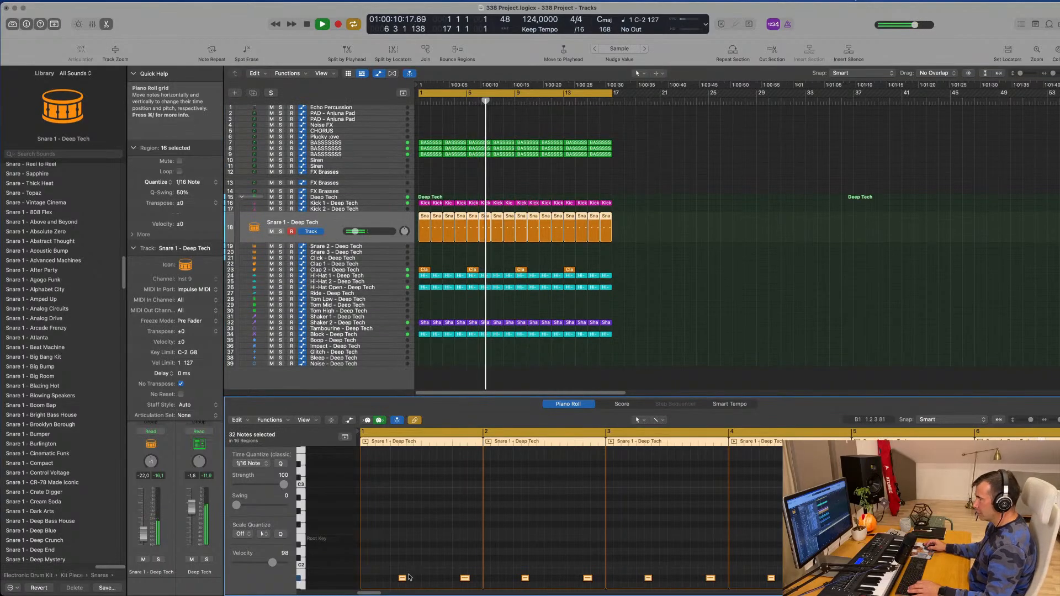
{"action": "left_click_drag", "start_coordinate": [402, 578], "coordinate": [395, 542]}
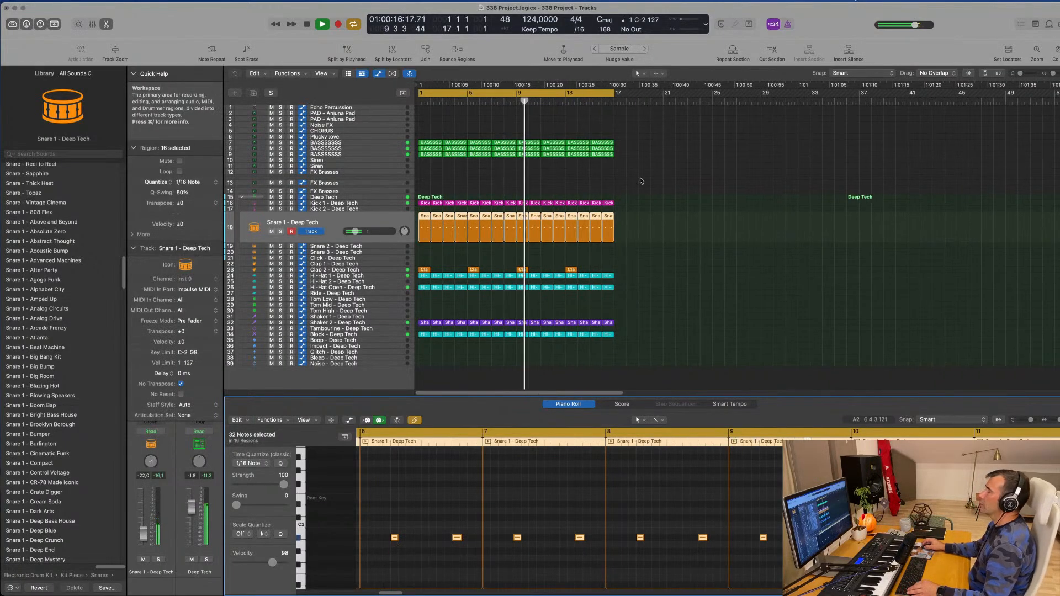
{"action": "scroll", "coordinate": [519, 179], "scroll_direction": "up", "scroll_amount": 2}
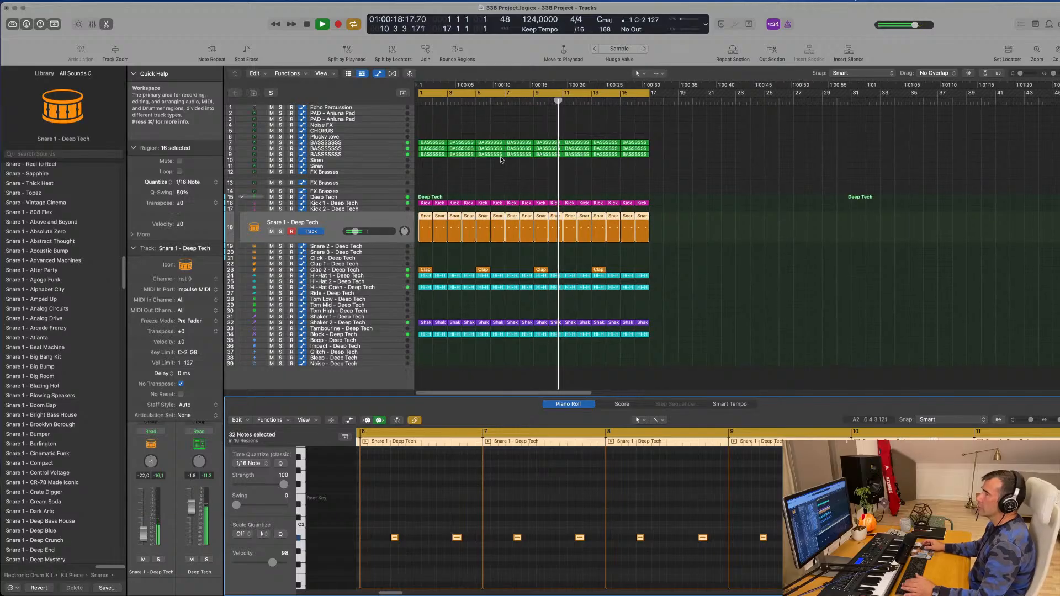
Select the Plucky :ove track, and extend the long note in all three of the first bass regions to bar 3
{"action": "left_click", "coordinate": [390, 136]}
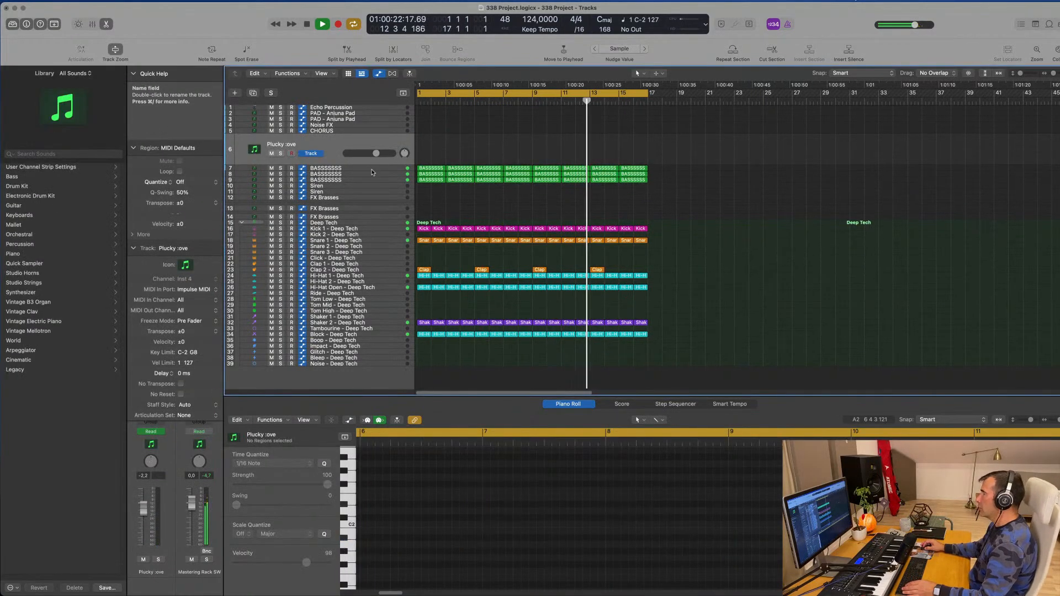
{"action": "left_click_drag", "start_coordinate": [433, 155], "coordinate": [433, 191]}
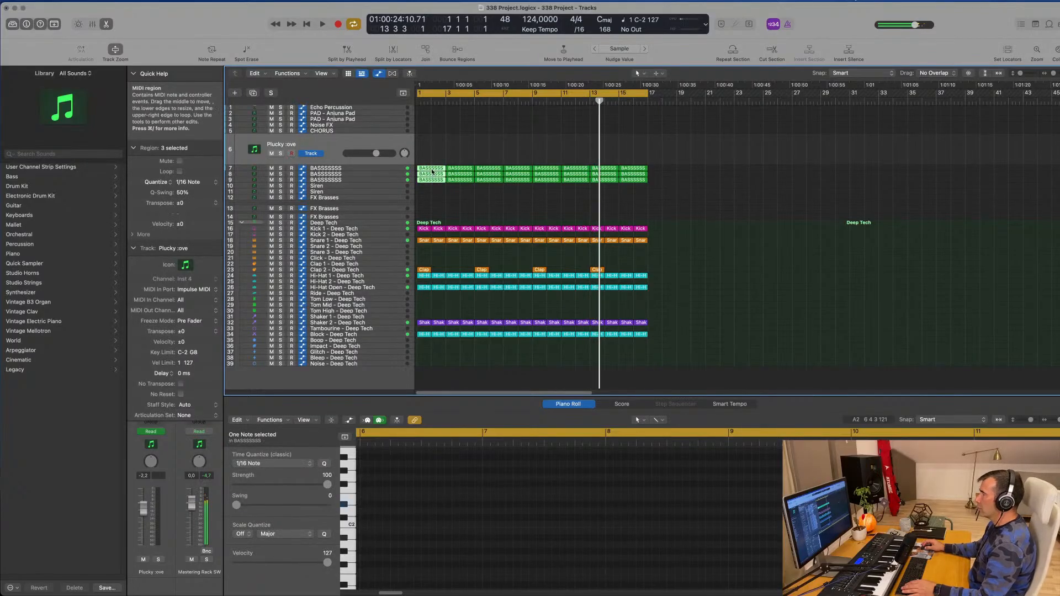
{"action": "key", "text": "e"}
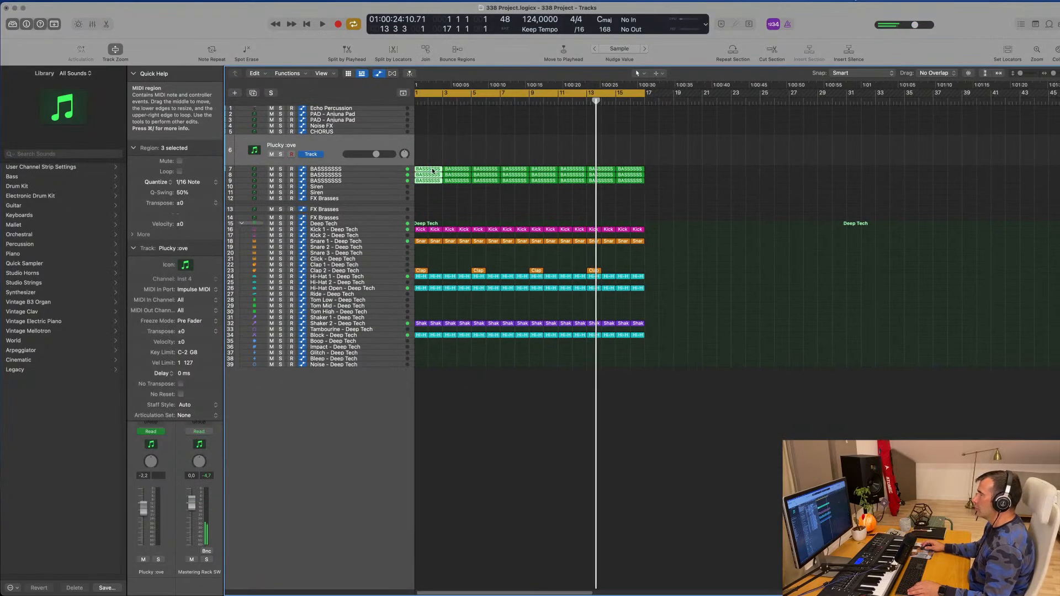
{"action": "key", "text": "e"}
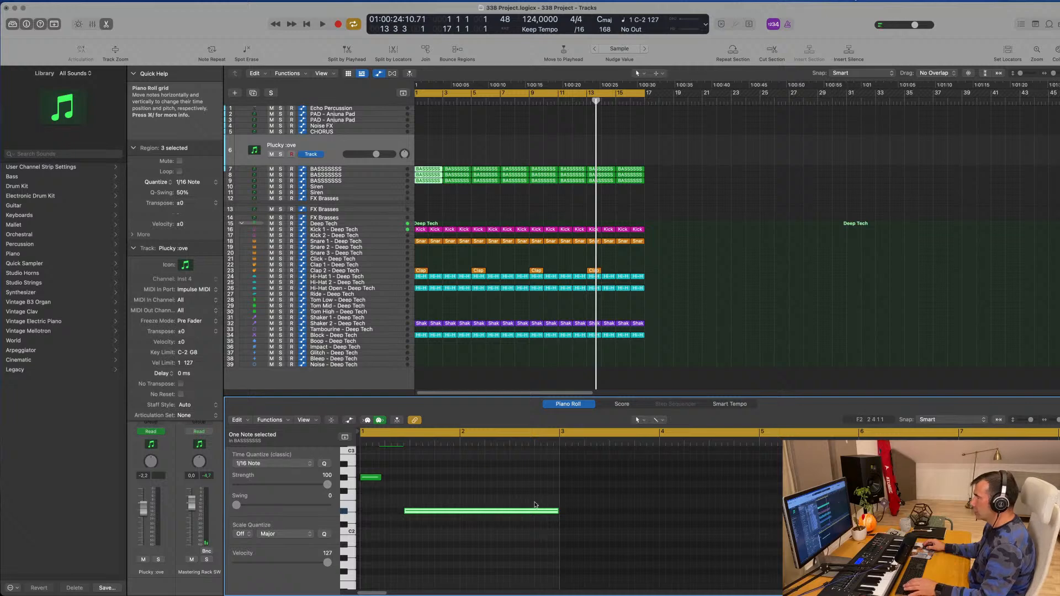
{"action": "key", "text": "space"}
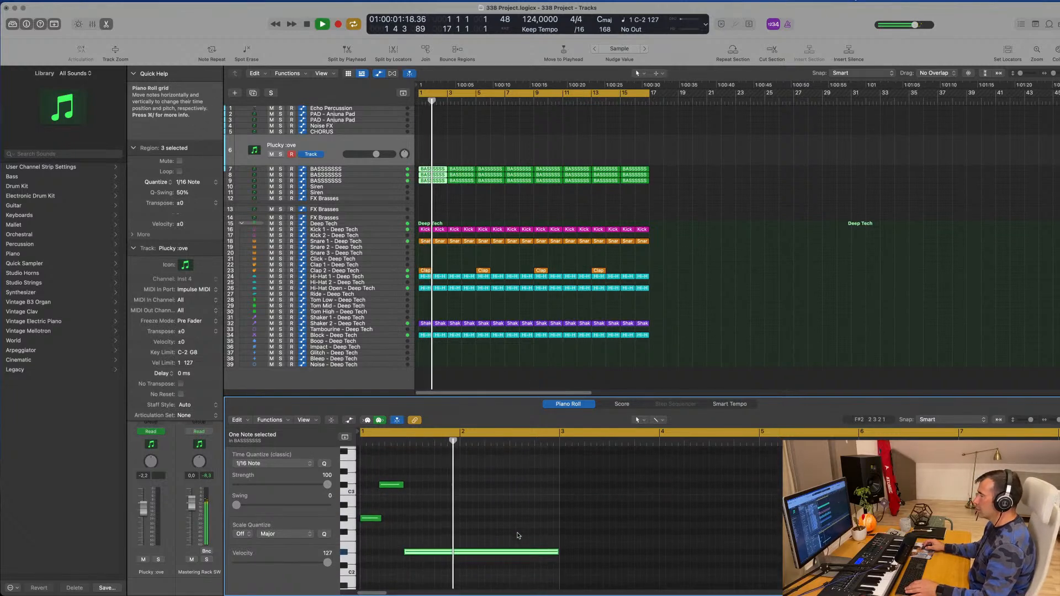
{"action": "scroll", "coordinate": [497, 522], "scroll_direction": "down", "scroll_amount": 1}
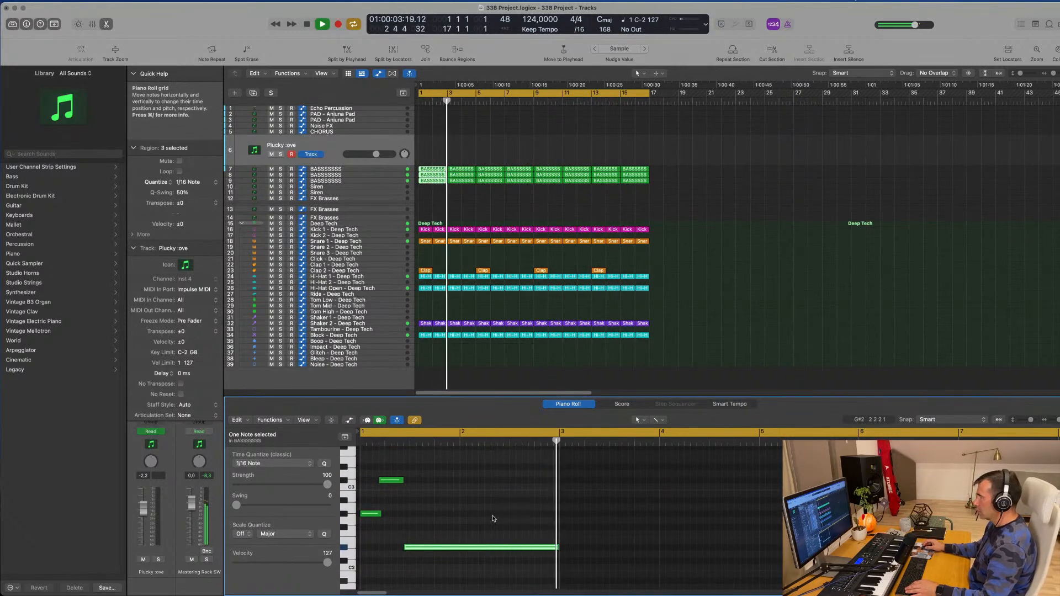
{"action": "key", "text": "space"}
{"action": "mouse_move", "coordinate": [557, 548]}
{"action": "left_mouse_down"}
{"action": "mouse_move", "coordinate": [507, 547]}
{"action": "mouse_move", "coordinate": [558, 549]}
{"action": "left_mouse_up"}
{"action": "key", "text": "space"}
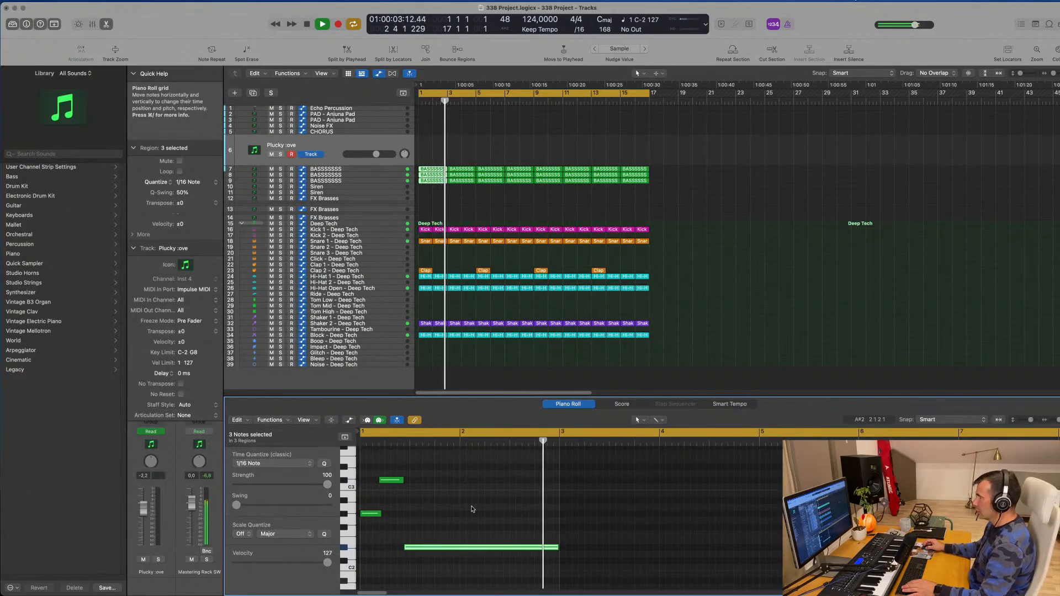
Replace the bass copies after bar 3 with repeats of the three lengthened regions up to bar 17, and start playback
{"action": "key", "text": "space"}
{"action": "left_click_drag", "start_coordinate": [687, 163], "coordinate": [472, 201]}
{"action": "key", "text": "Delete"}
{"action": "left_click_drag", "start_coordinate": [481, 159], "coordinate": [421, 197]}
{"action": "key", "text": "super+r"}
{"action": "key", "text": "super+r"}
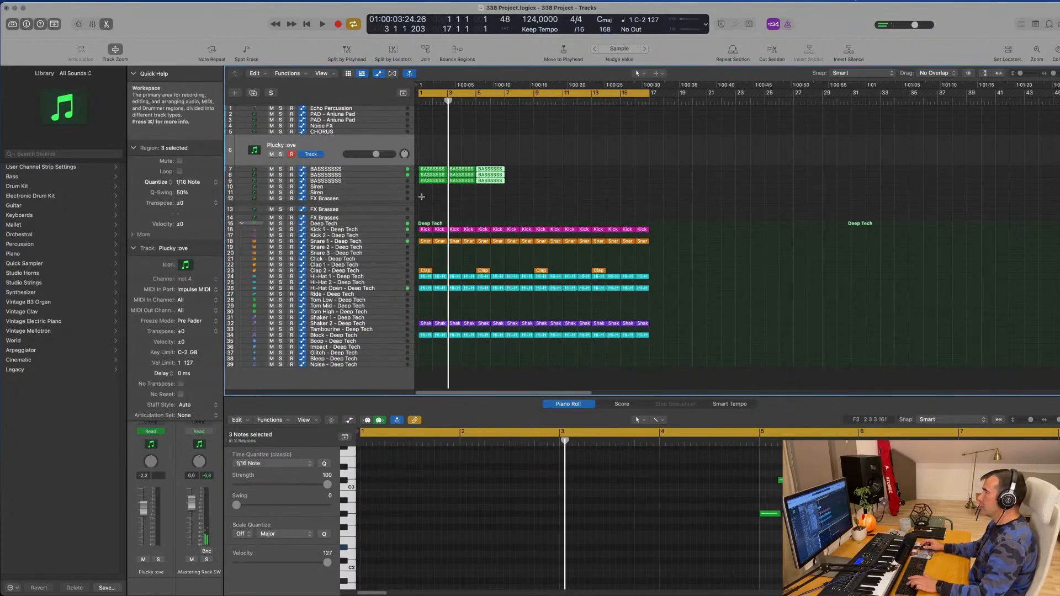
{"action": "left_click", "coordinate": [422, 199]}
{"action": "key", "text": "space"}
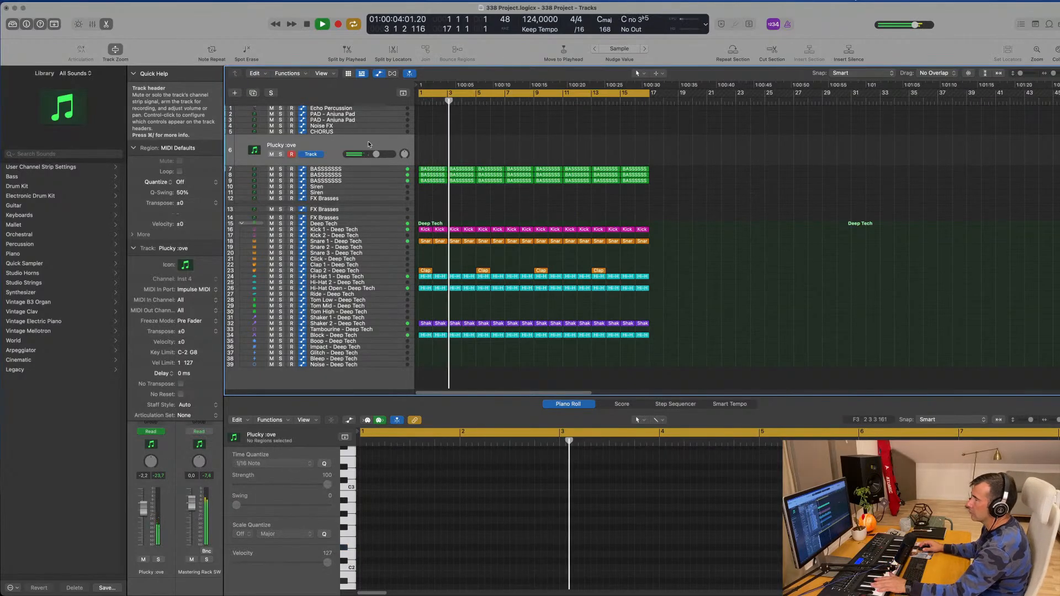
Select the first PAD - Anjuna Pad track, record a pad melody over the looping beat, and play it back from the start
{"action": "left_click", "coordinate": [370, 115]}
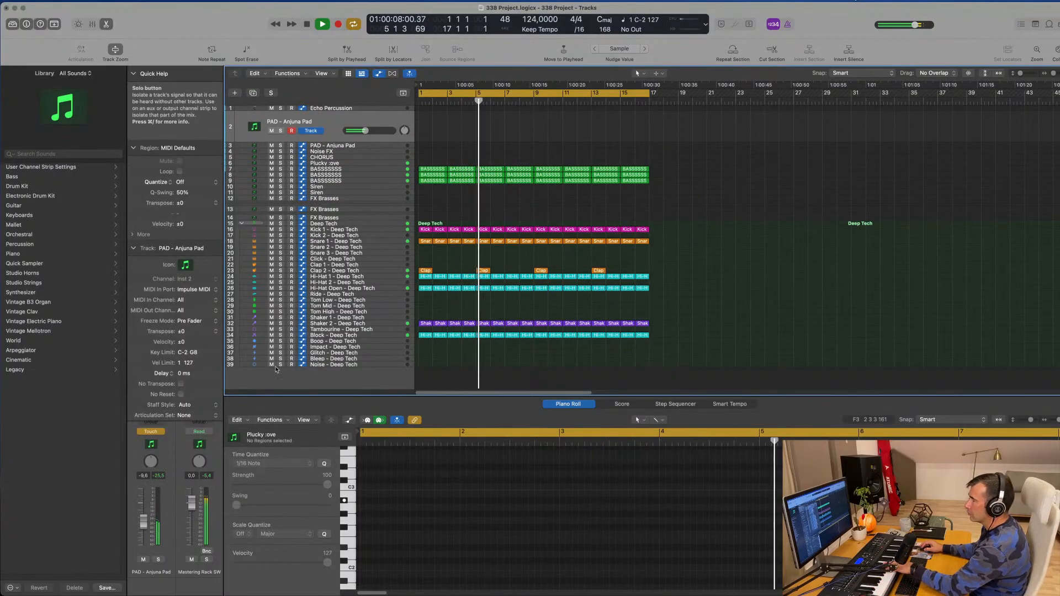
{"action": "left_click", "coordinate": [133, 248]}
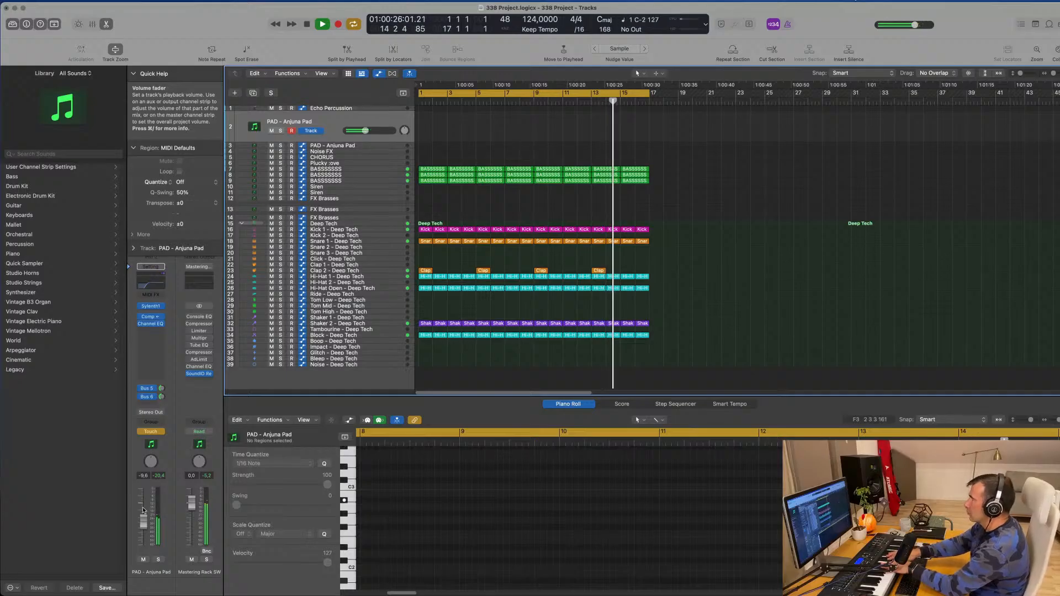
{"action": "key", "text": "r"}
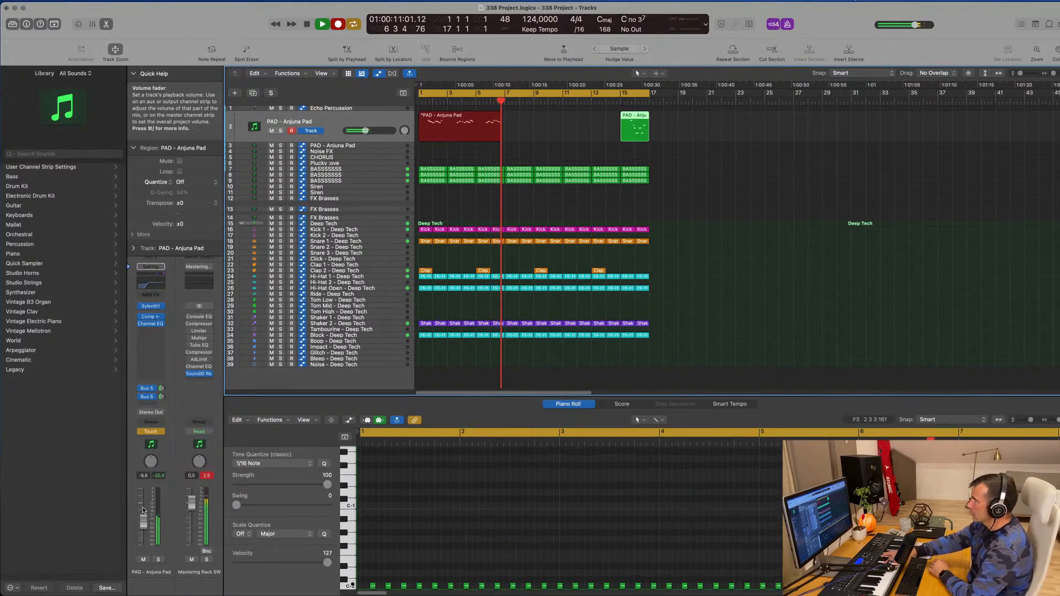
{"action": "key", "text": "space"}
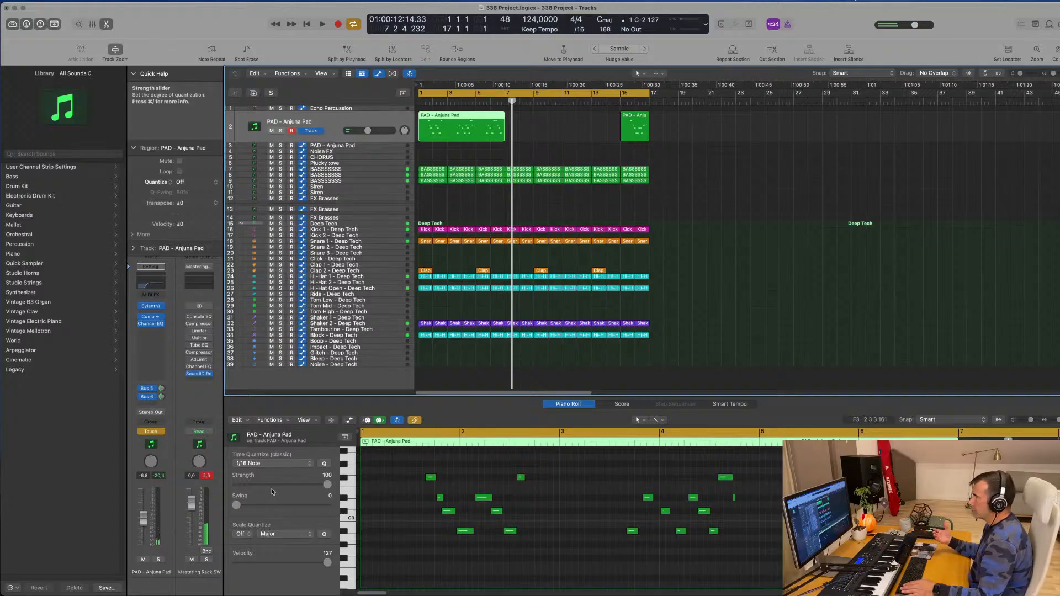
{"action": "key", "text": "Return"}
{"action": "key", "text": "space"}
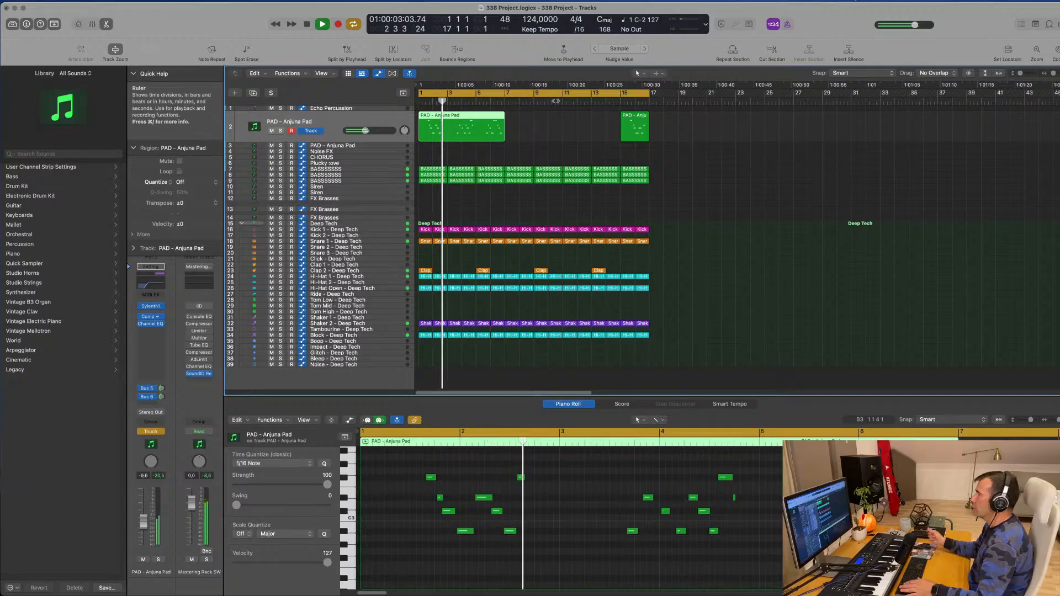
Select both recorded regions on the PAD - Anjuna Pad track and set its automation mode to Read
{"action": "key", "text": "Return"}
{"action": "key", "text": "space"}
{"action": "left_click", "coordinate": [326, 120]}
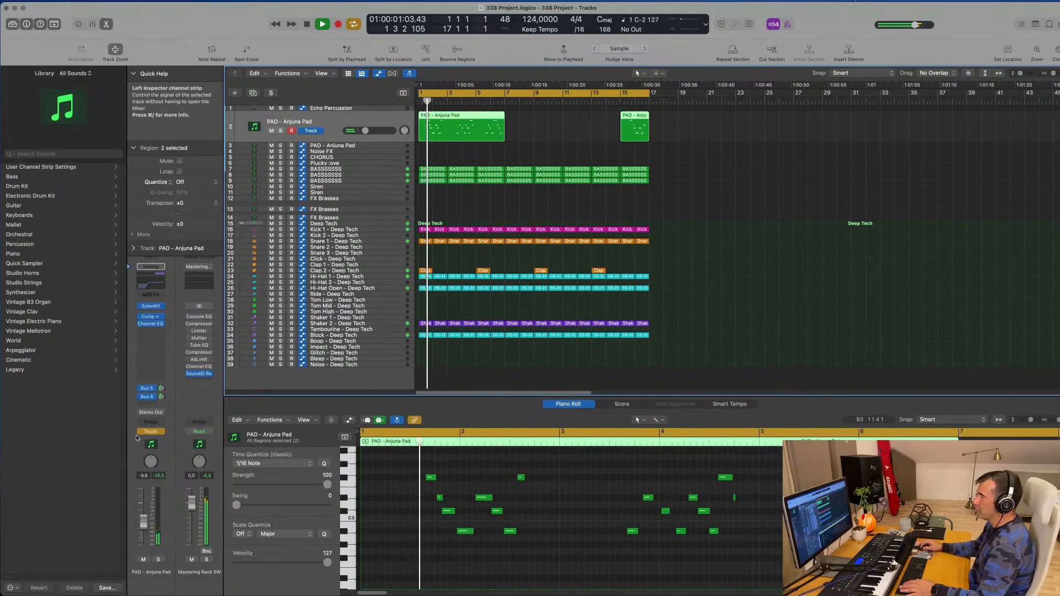
{"action": "left_click", "coordinate": [162, 433]}
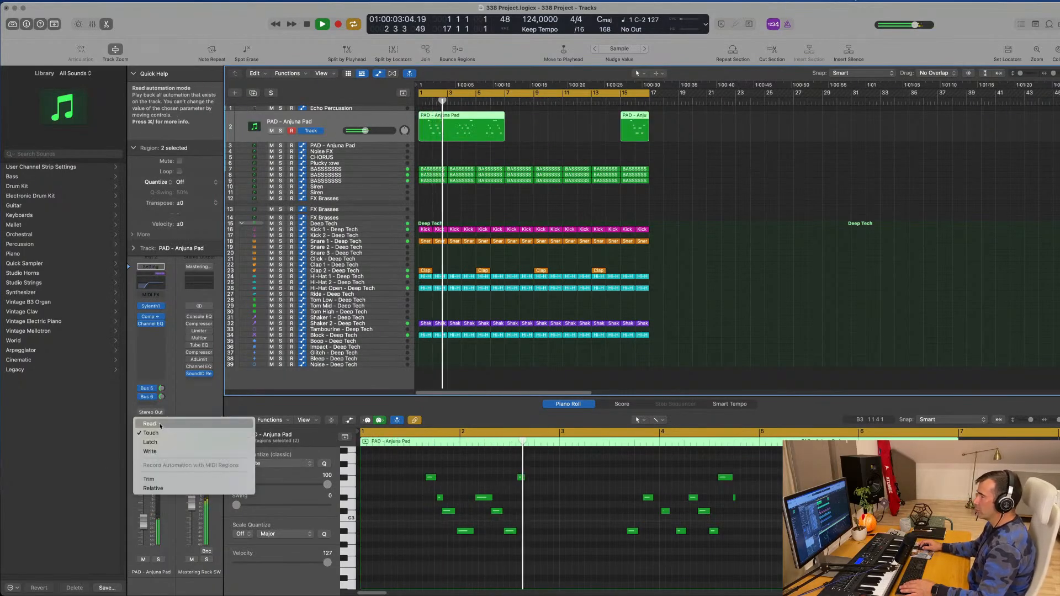
{"action": "left_click", "coordinate": [150, 426]}
{"action": "key", "text": "Return"}
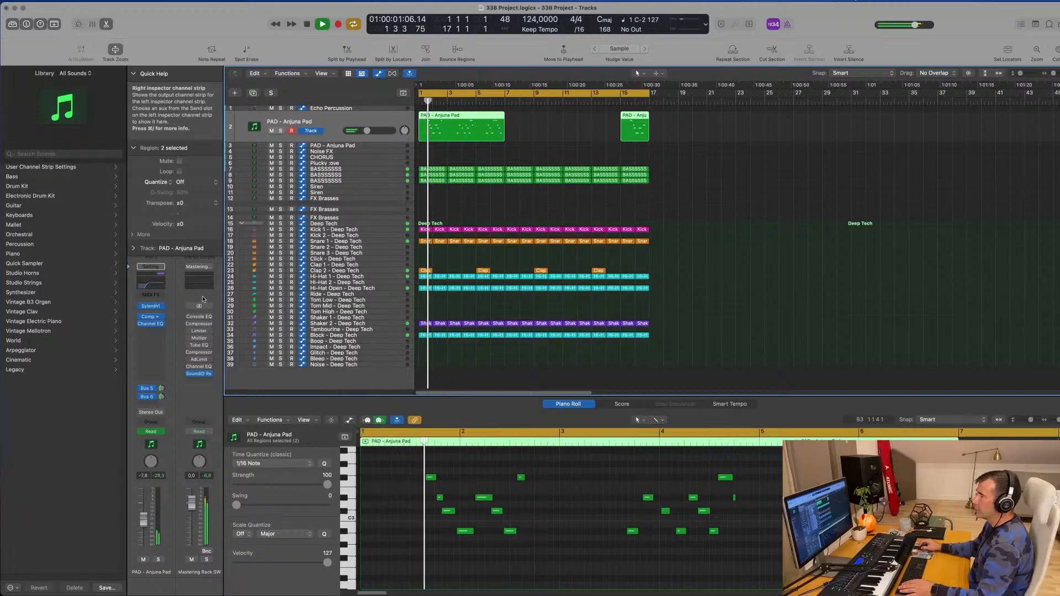
Set the low-cut frequency in the pad's Channel EQ to 222 Hz, and try a slightly higher track volume
{"action": "key", "text": "Return"}
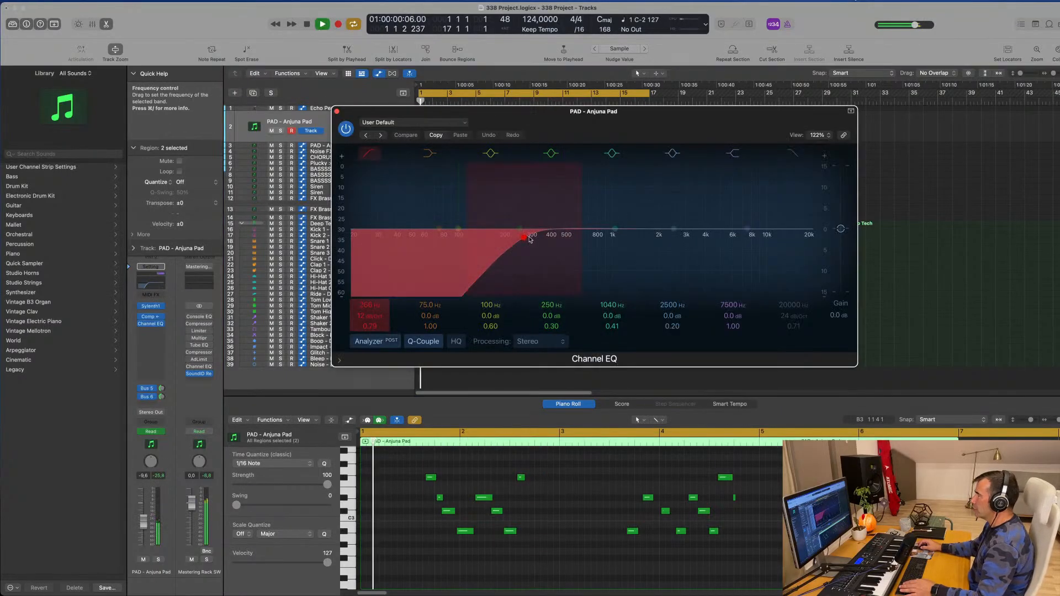
{"action": "mouse_move", "coordinate": [519, 238]}
{"action": "left_mouse_down"}
{"action": "mouse_move", "coordinate": [461, 238]}
{"action": "mouse_move", "coordinate": [519, 237]}
{"action": "left_mouse_up"}
{"action": "left_click_drag", "start_coordinate": [534, 114], "coordinate": [777, 163]}
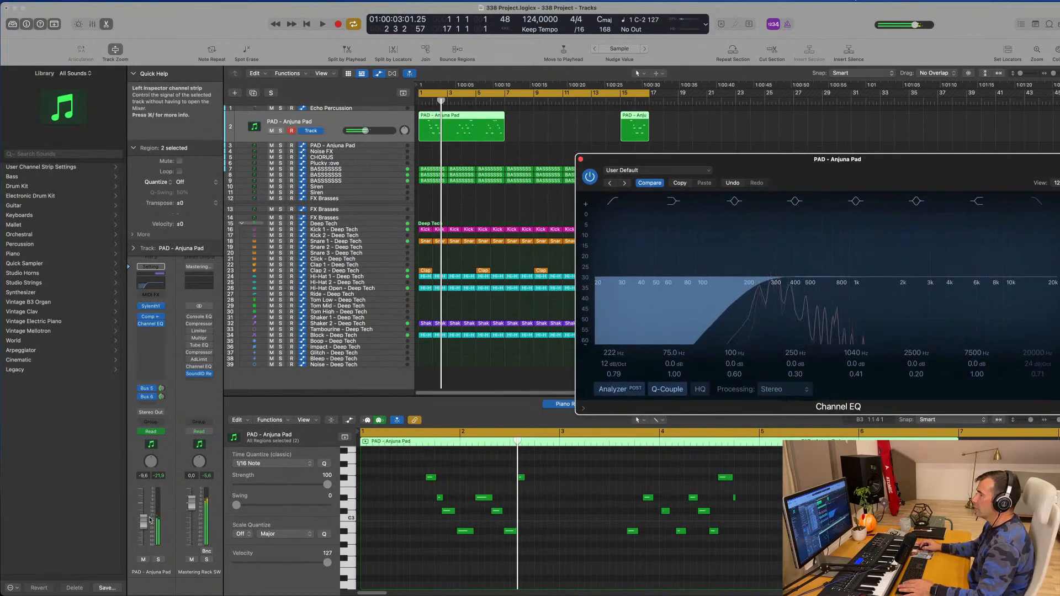
{"action": "key", "text": "Return"}
{"action": "left_click_drag", "start_coordinate": [144, 522], "coordinate": [144, 520]}
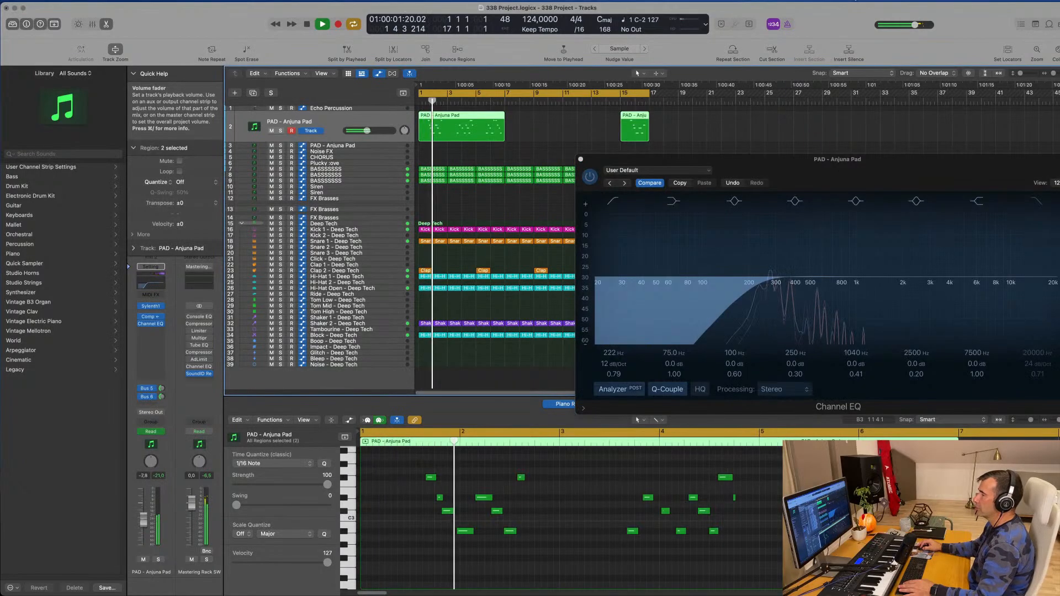
{"action": "left_click_drag", "start_coordinate": [796, 160], "coordinate": [566, 253]}
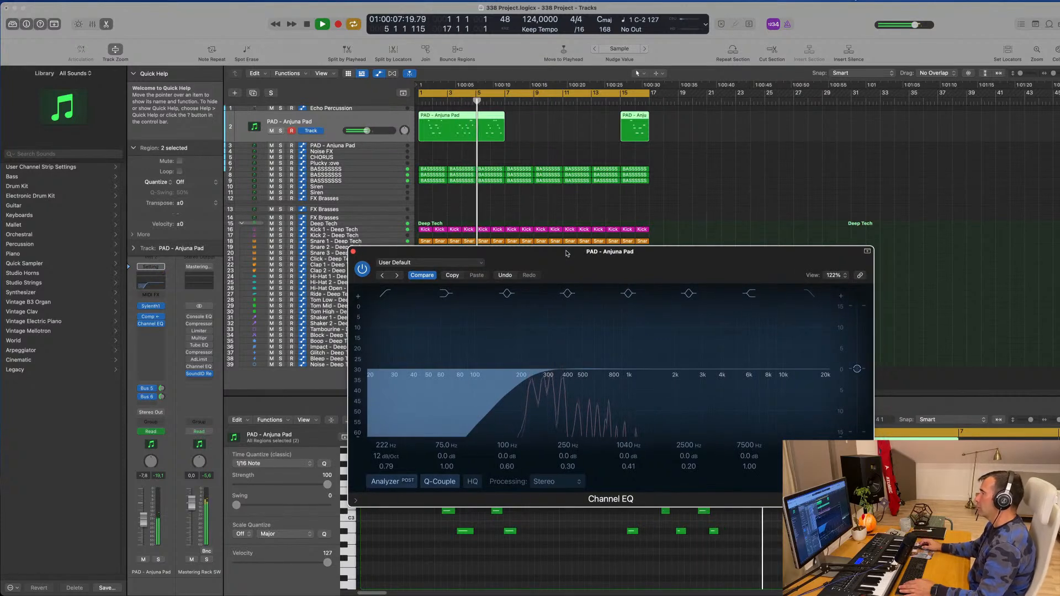
Select all notes in both pad regions and quantize them to 1/16 Note
{"action": "left_click_drag", "start_coordinate": [705, 119], "coordinate": [472, 132]}
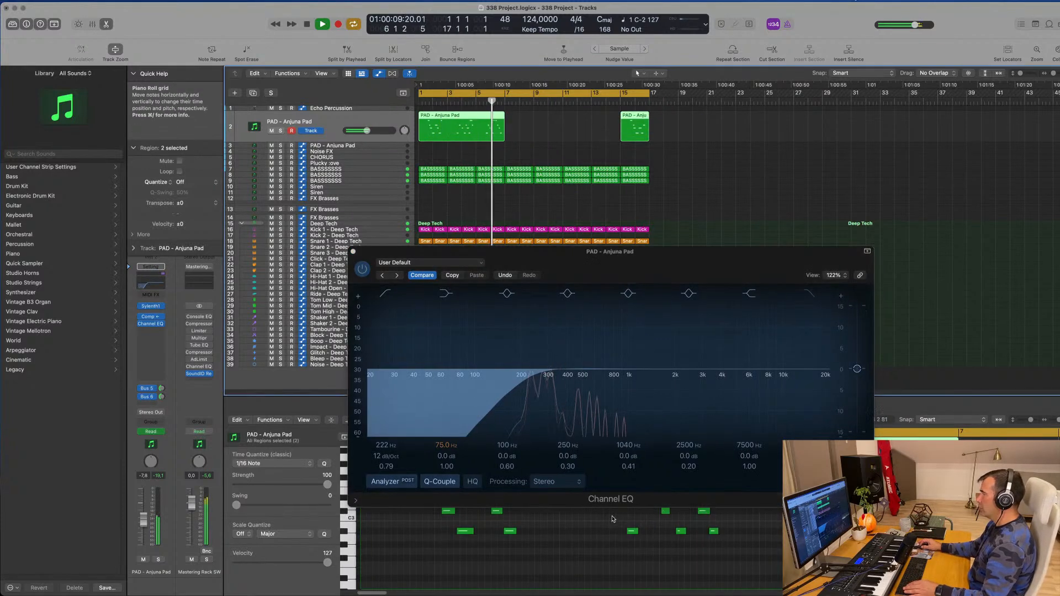
{"action": "left_click", "coordinate": [577, 565]}
{"action": "key", "text": "super+a"}
{"action": "key", "text": "q"}
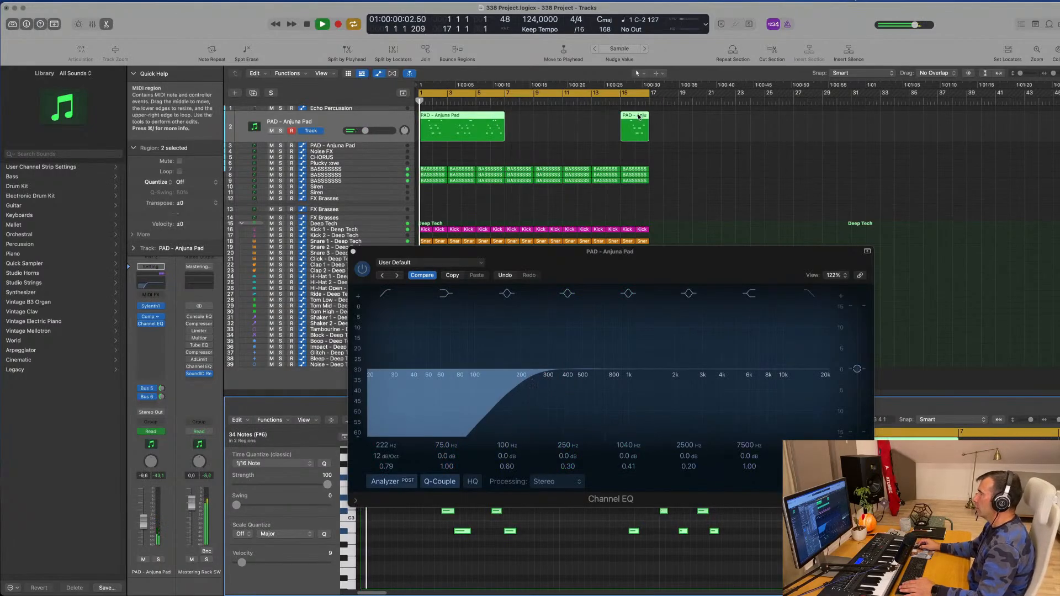
Move the pad region at bar 15 to bar 7, directly after the first pad region
{"action": "left_click_drag", "start_coordinate": [639, 116], "coordinate": [545, 126]}
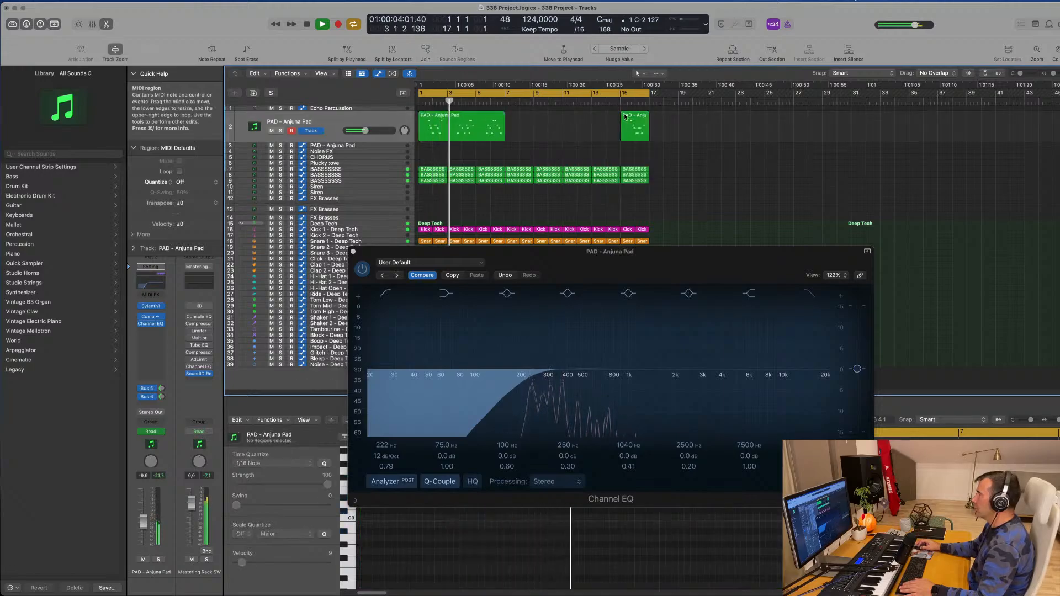
{"action": "left_click_drag", "start_coordinate": [623, 123], "coordinate": [507, 123]}
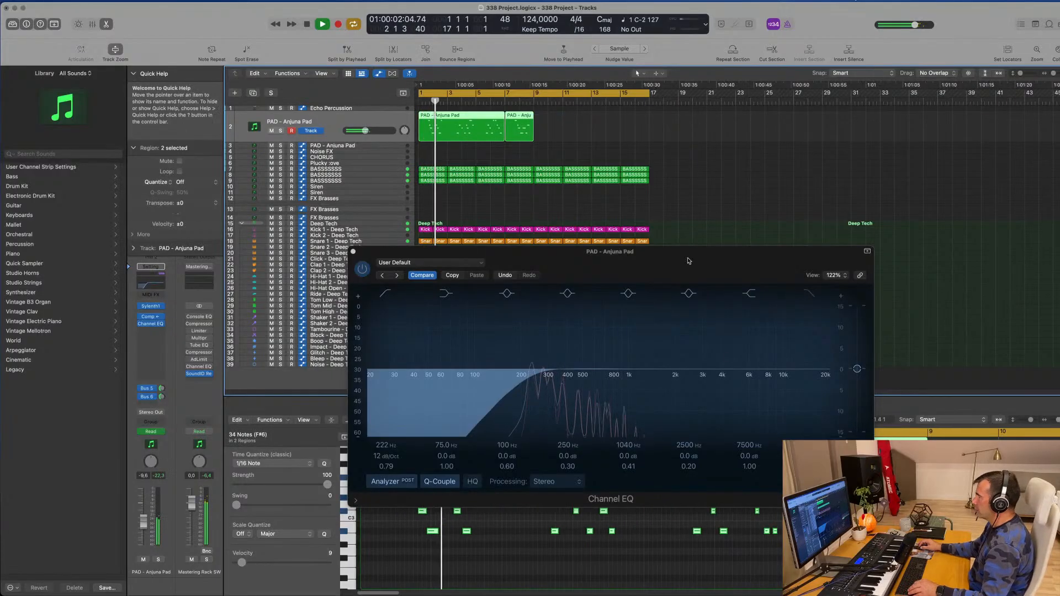
{"action": "left_click_drag", "start_coordinate": [689, 258], "coordinate": [869, 133]}
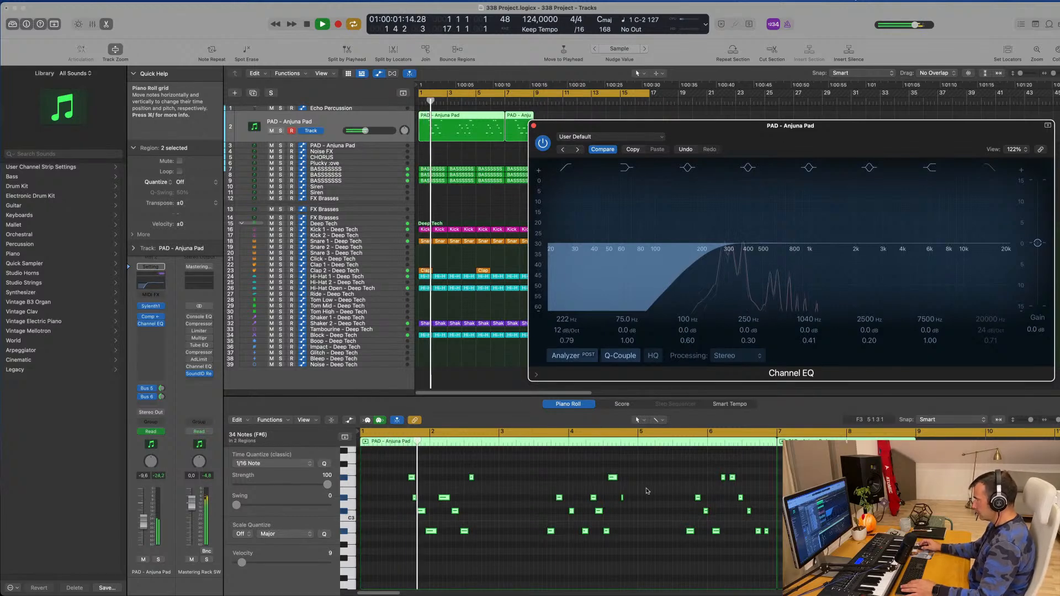
Split the first pad region at bar 5, move its last two bars to bar 1, and delete the other pad regions
{"action": "key", "text": "Return"}
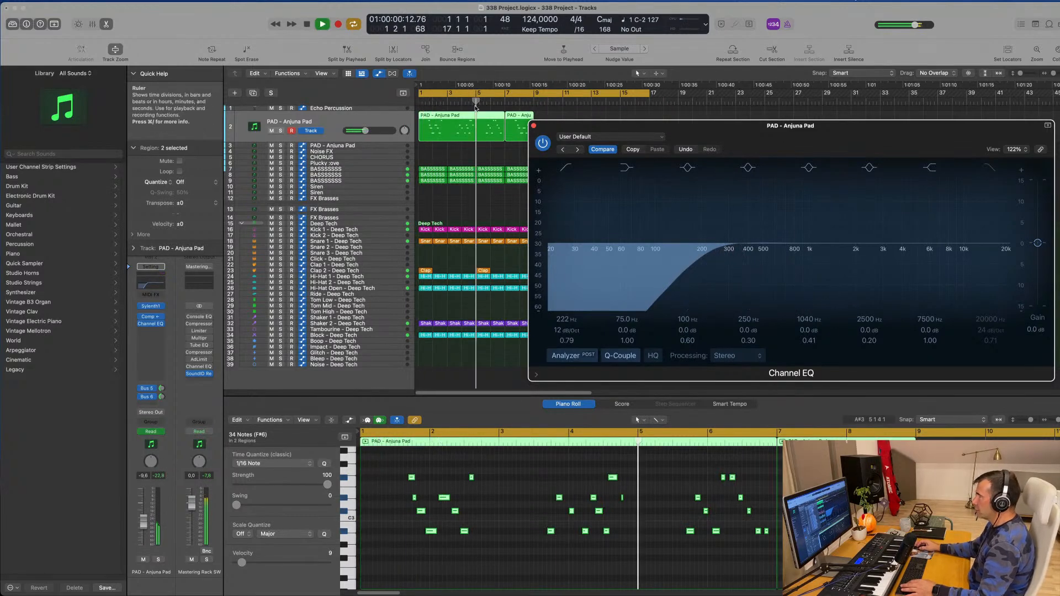
{"action": "left_click", "coordinate": [461, 120]}
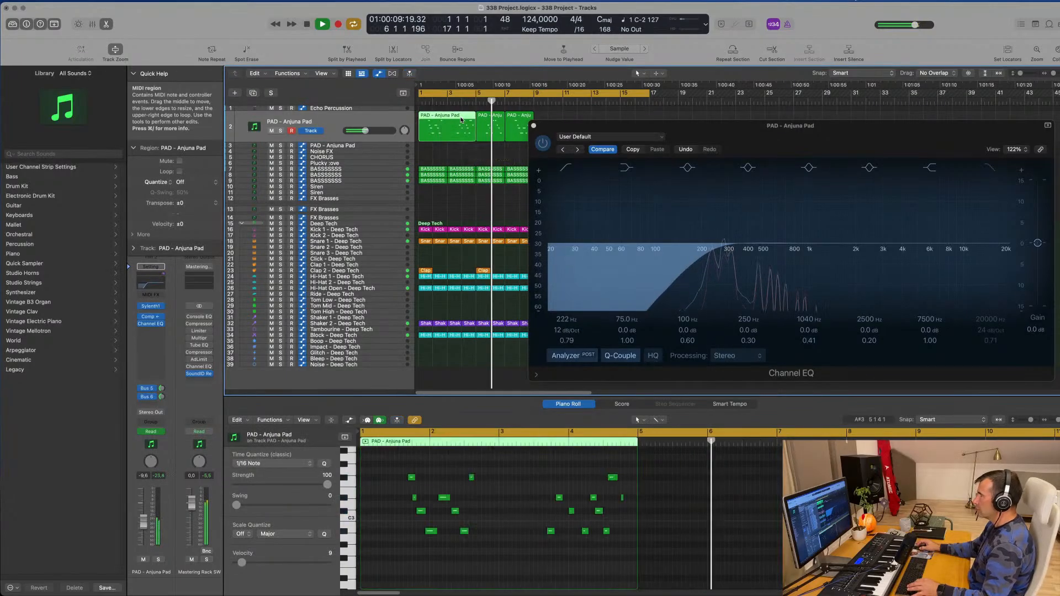
{"action": "left_click", "coordinate": [488, 119]}
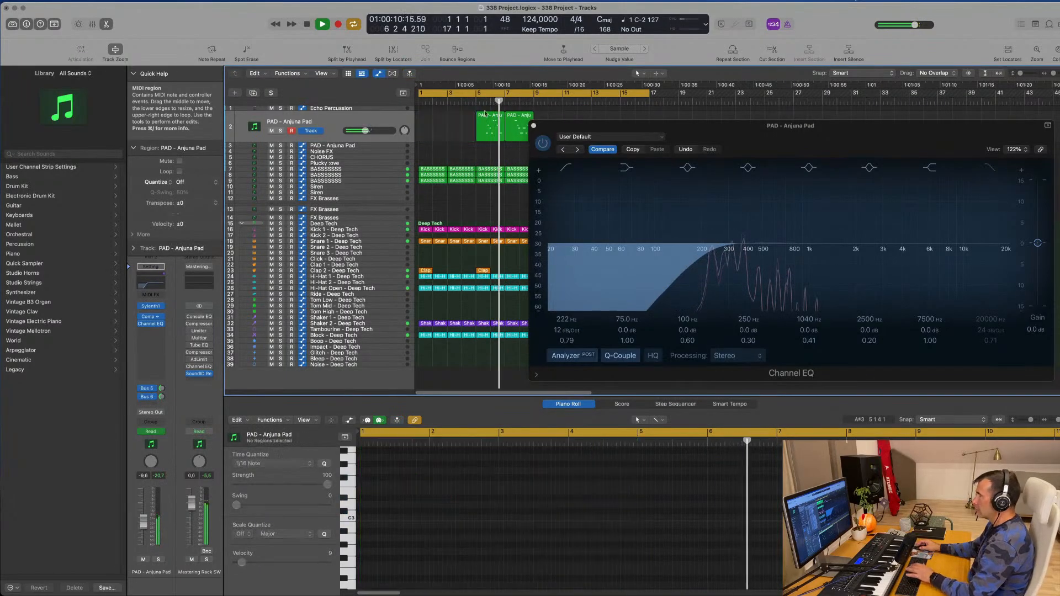
{"action": "left_click_drag", "start_coordinate": [488, 120], "coordinate": [430, 122]}
{"action": "left_click", "coordinate": [512, 129]}
{"action": "key", "text": "Return"}
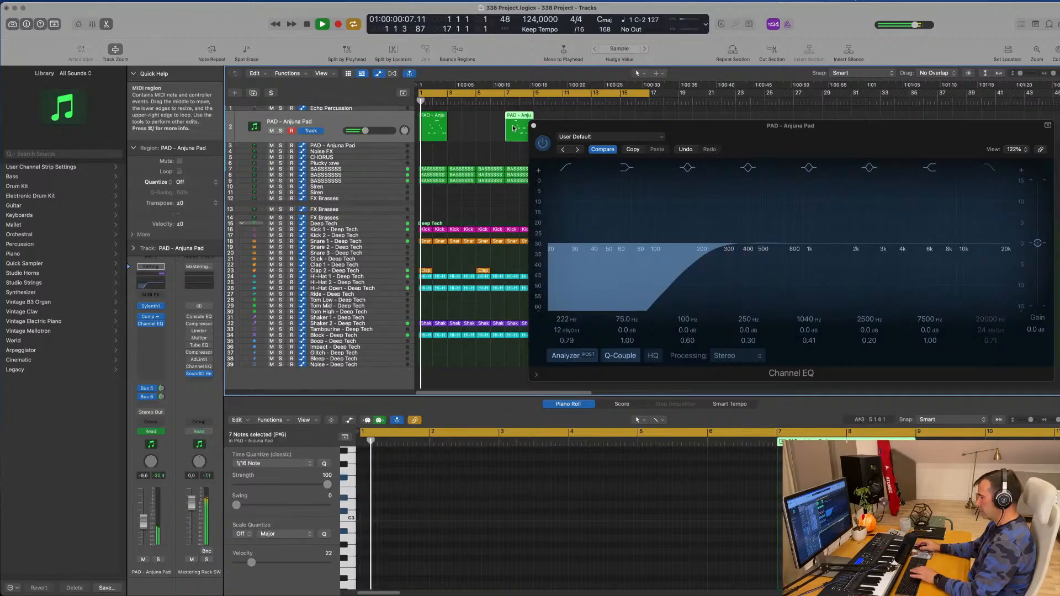
{"action": "key", "text": "Delete"}
Select the remaining two-bar pad region and examine its notes up close in the piano roll during playback
{"action": "key", "text": "Return"}
{"action": "left_click", "coordinate": [433, 126]}
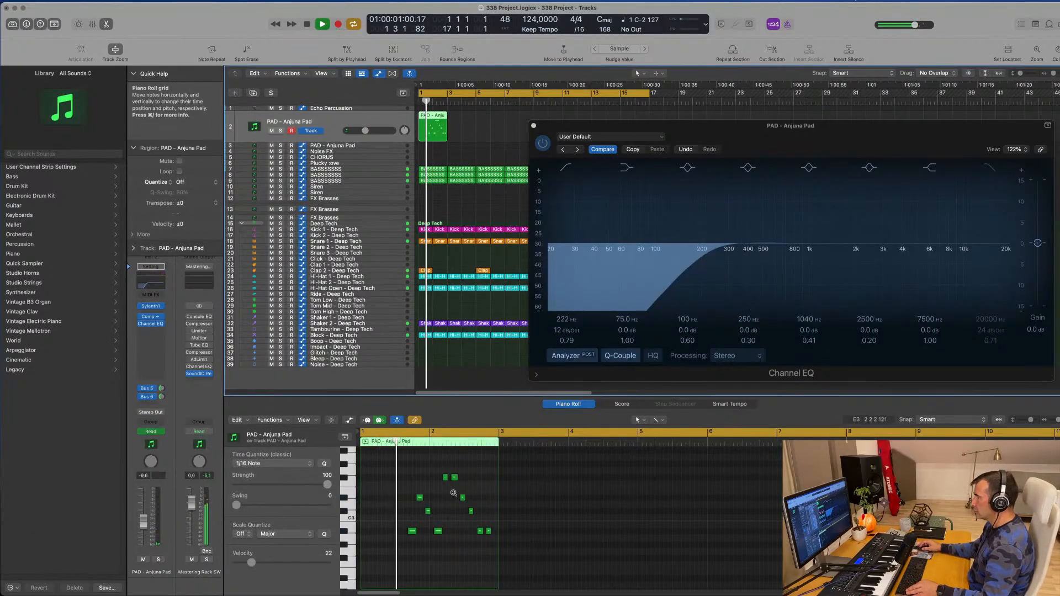
{"action": "scroll", "coordinate": [453, 493], "scroll_direction": "up", "scroll_amount": 10}
{"action": "scroll", "coordinate": [523, 518], "scroll_direction": "down", "scroll_amount": 2}
{"action": "scroll", "coordinate": [522, 518], "scroll_direction": "left", "scroll_amount": 3}
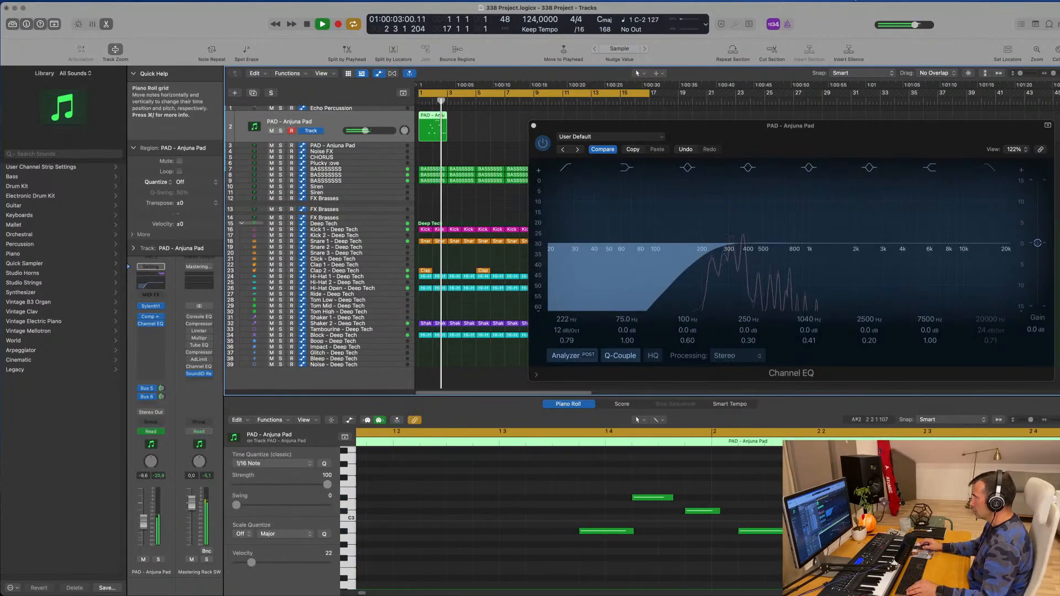
{"action": "scroll", "coordinate": [833, 531], "scroll_direction": "down", "scroll_amount": 3}
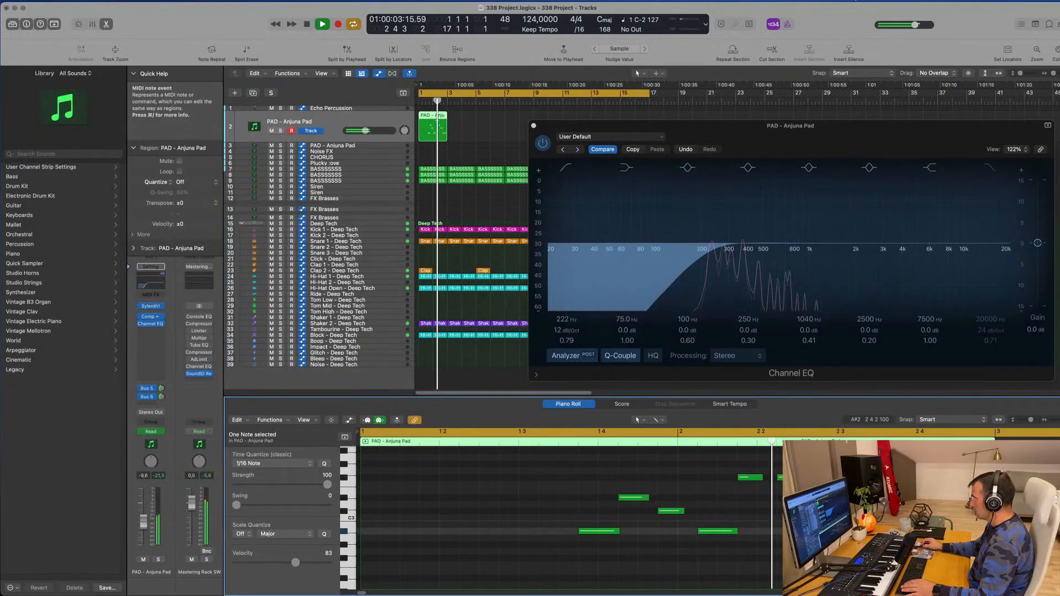
{"action": "key", "text": "space"}
{"action": "key", "text": "space"}
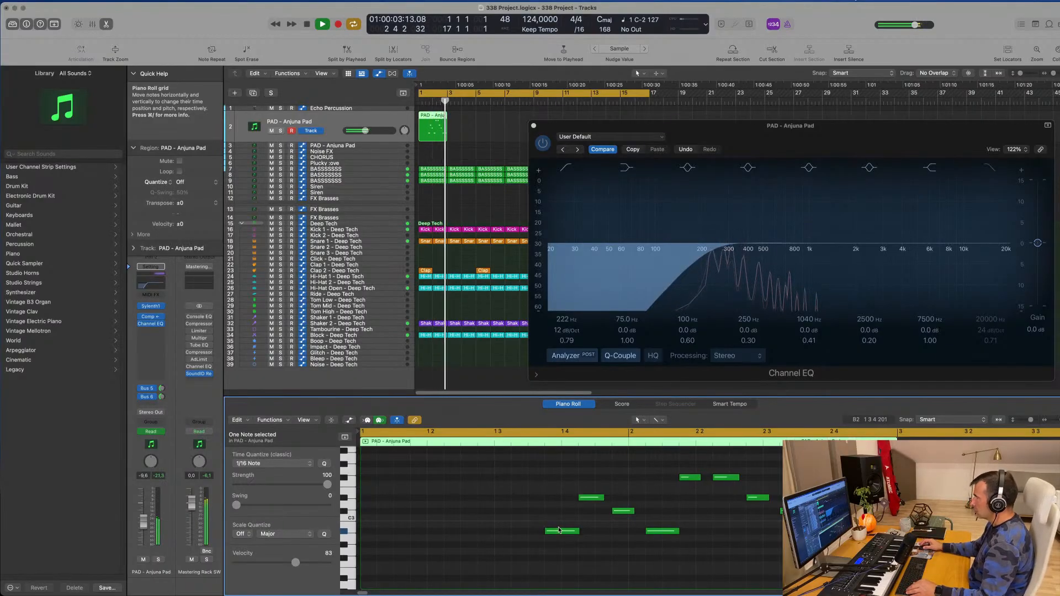
{"action": "key", "text": "Return"}
{"action": "left_click", "coordinate": [440, 128]}
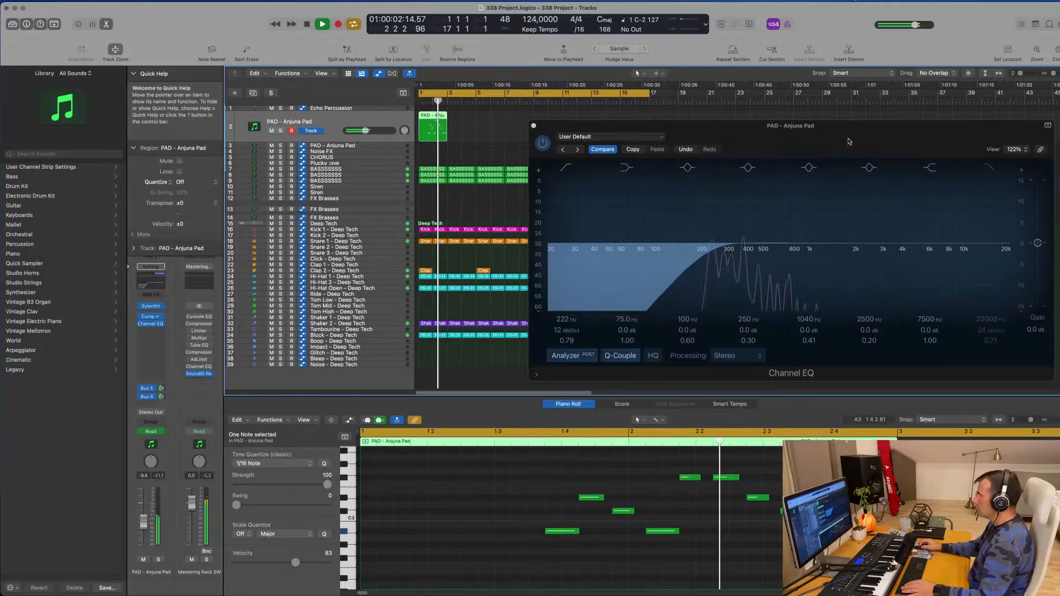
Repeat the two-bar pad region up to bar 17 and return the playhead to the start
{"action": "left_click_drag", "start_coordinate": [847, 140], "coordinate": [788, 295]}
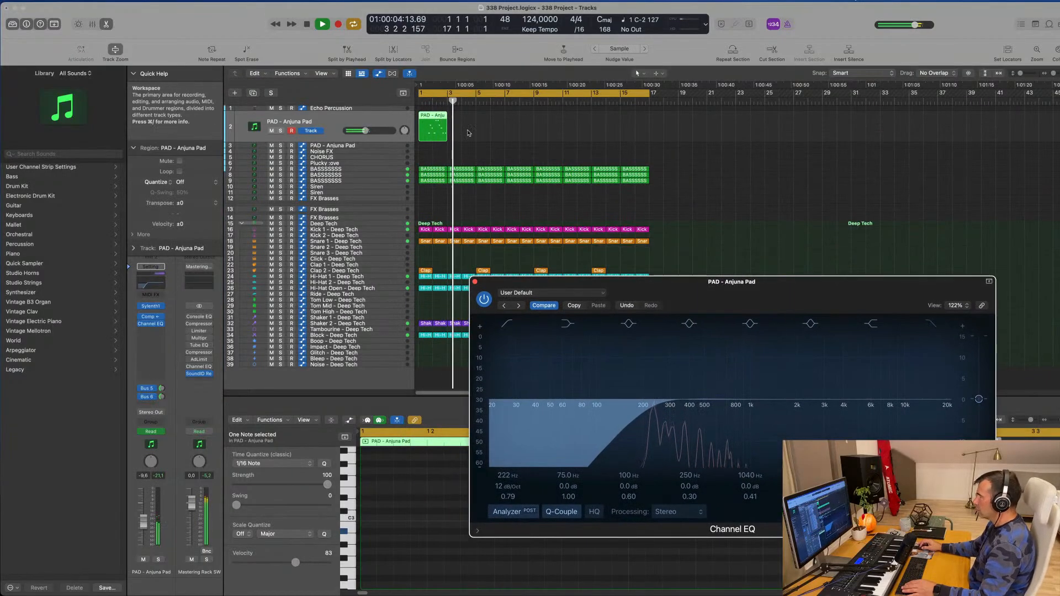
{"action": "left_click", "coordinate": [421, 131]}
{"action": "key", "text": "space"}
{"action": "key", "text": "super+r"}
{"action": "key", "text": "super+r"}
{"action": "key", "text": "super+r"}
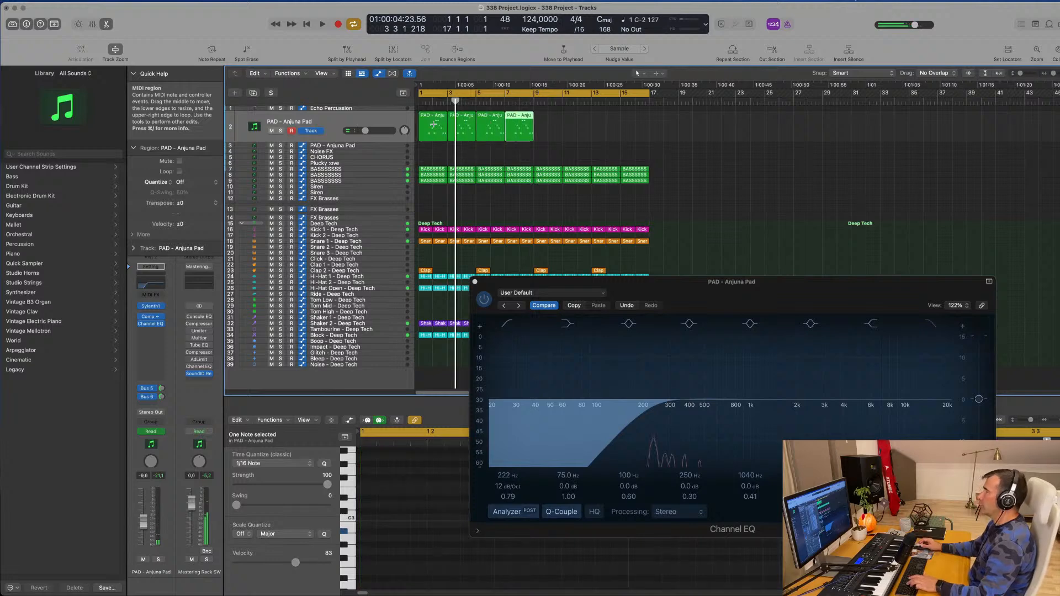
{"action": "key", "text": "Return"}
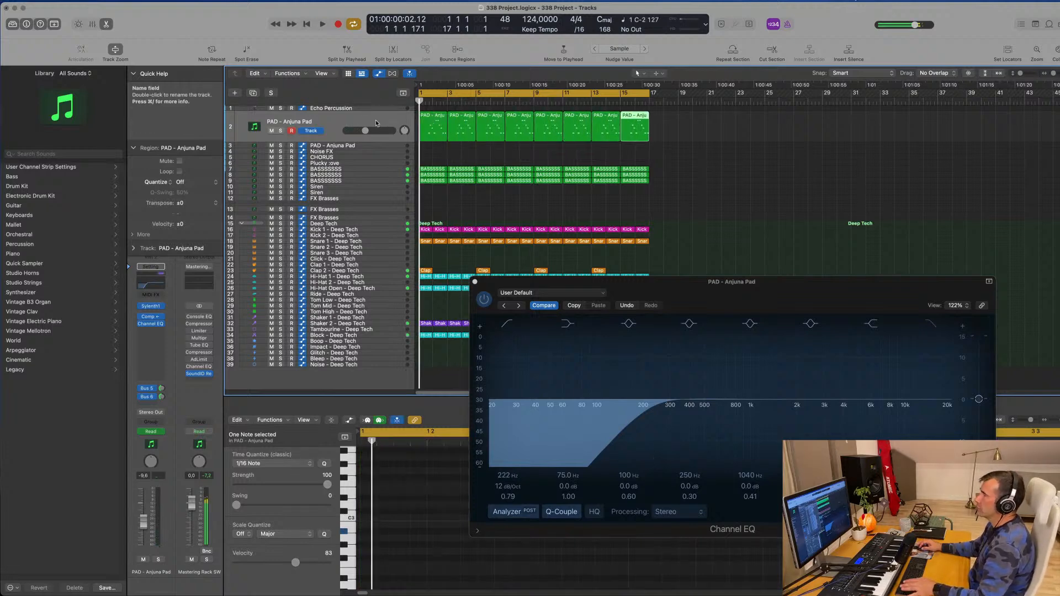
Open the pad track's Sylenth1 instrument during playback, show its Bus 5 channel strip, and decline the Sylenth1 update
{"action": "left_click", "coordinate": [376, 121]}
{"action": "key", "text": "space"}
{"action": "left_click", "coordinate": [151, 307]}
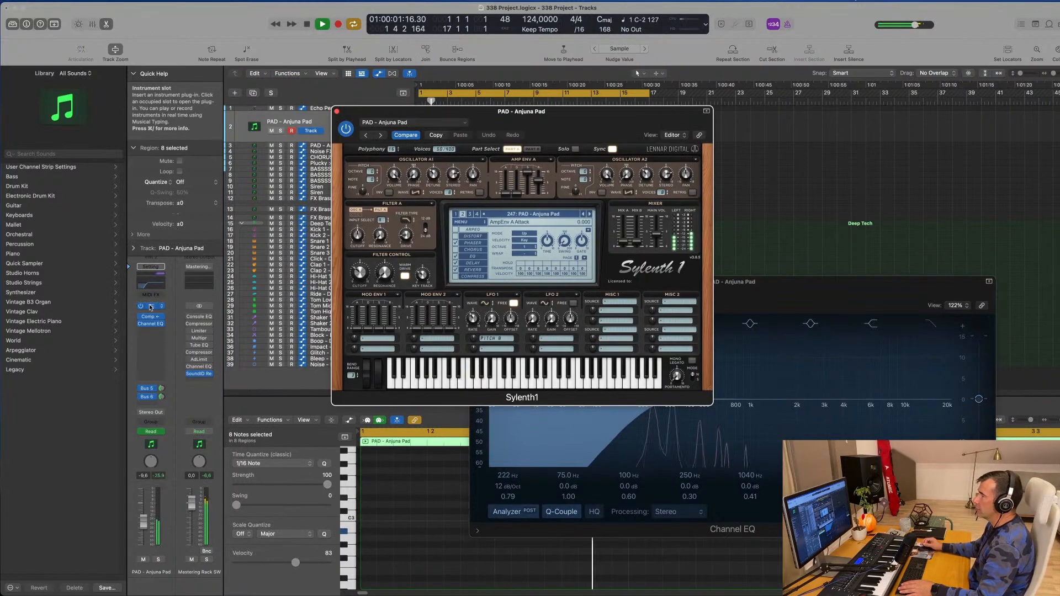
{"action": "left_click", "coordinate": [160, 388]}
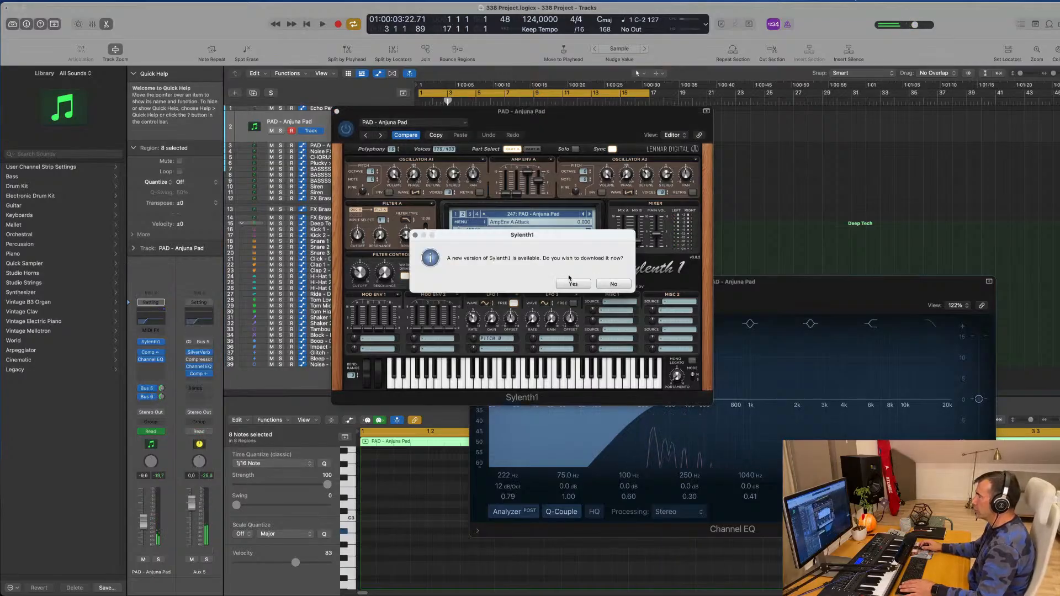
{"action": "left_click", "coordinate": [613, 284]}
{"action": "key", "text": "space"}
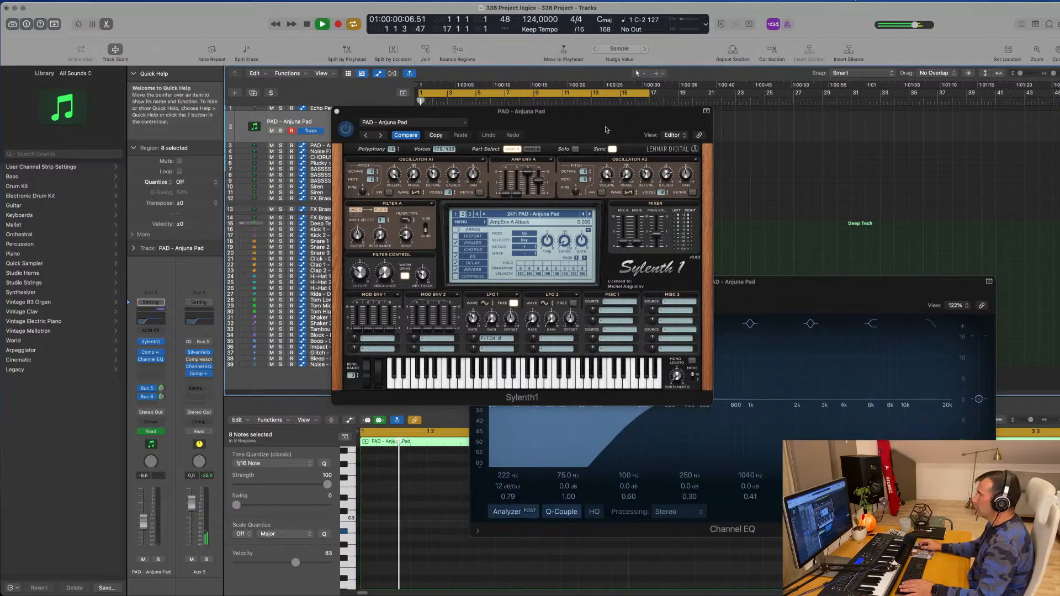
Raise the Filter Control cutoff in Sylenth1 for the pad, and move the plug-in window clear of the pad regions
{"action": "left_click_drag", "start_coordinate": [611, 140], "coordinate": [729, 134]}
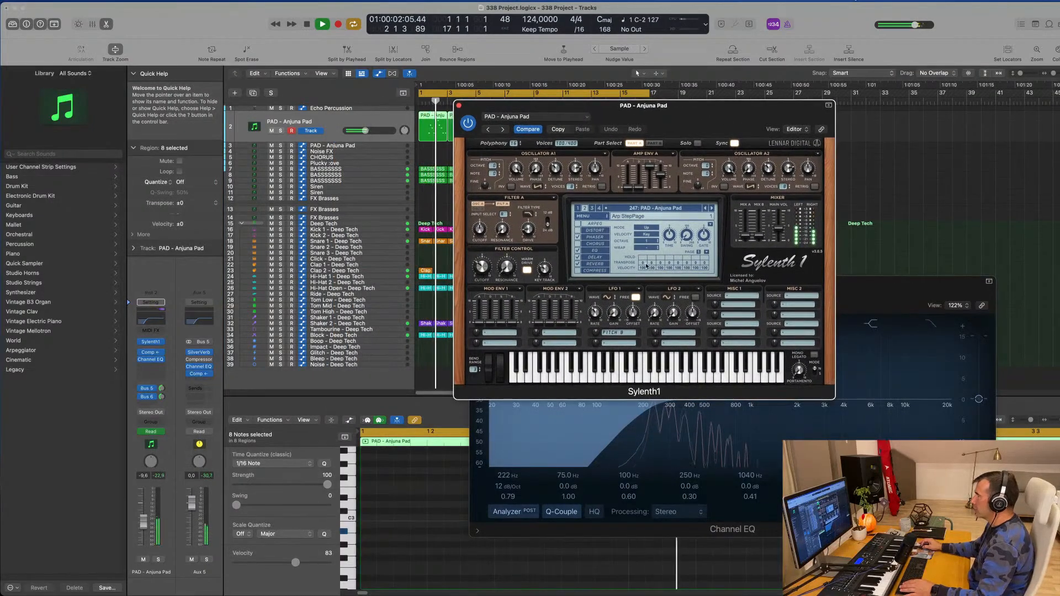
{"action": "key", "text": "space"}
{"action": "left_click_drag", "start_coordinate": [486, 277], "coordinate": [482, 266]}
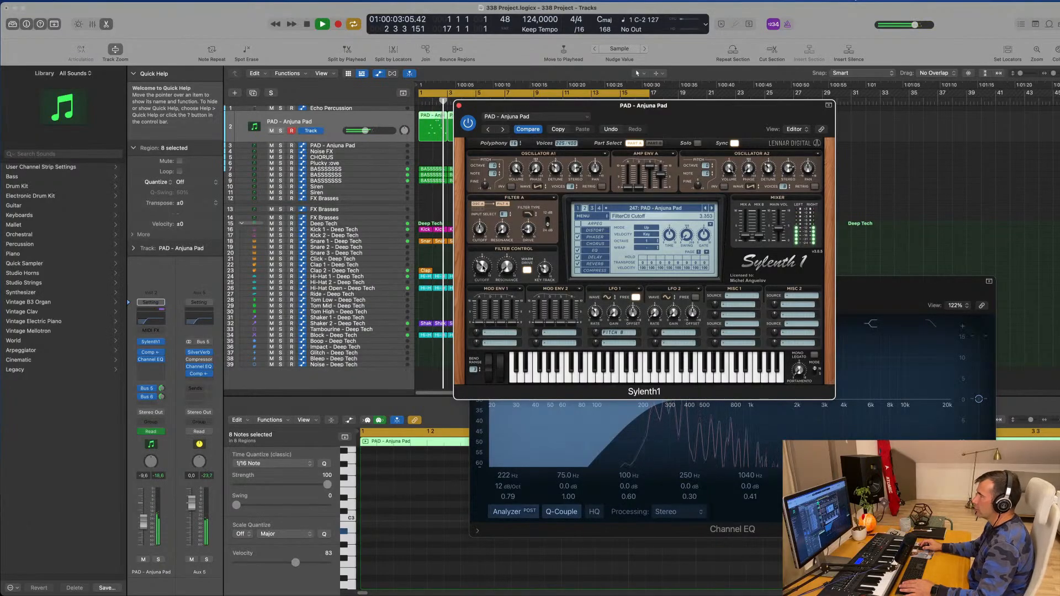
{"action": "left_click_drag", "start_coordinate": [643, 104], "coordinate": [745, 123]}
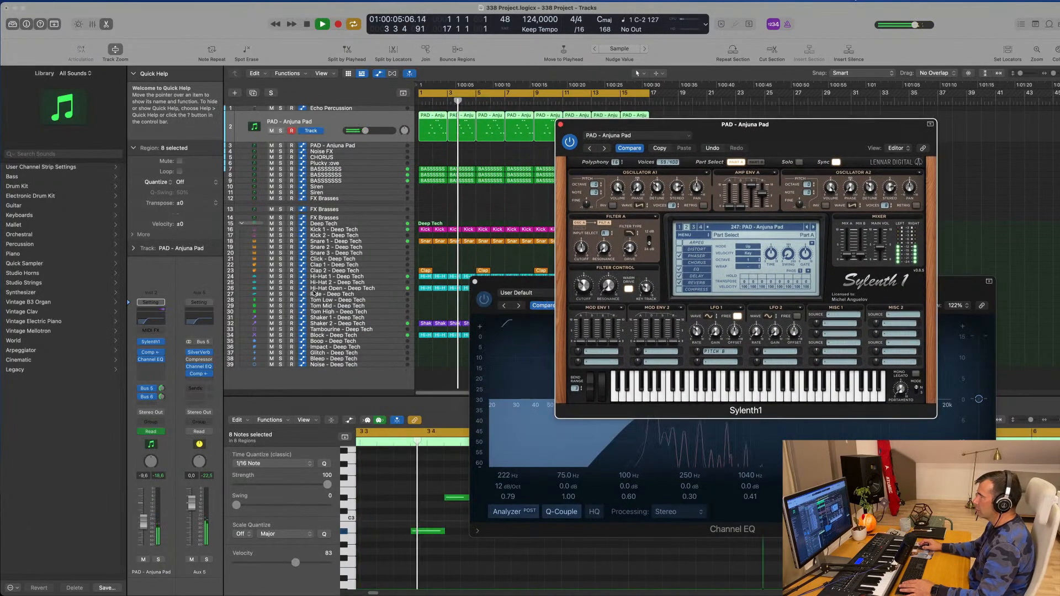
Show the pad's Bus 6 channel strip, examine its Stereo Delay settings during playback, and close the delay window
{"action": "left_click", "coordinate": [162, 395]}
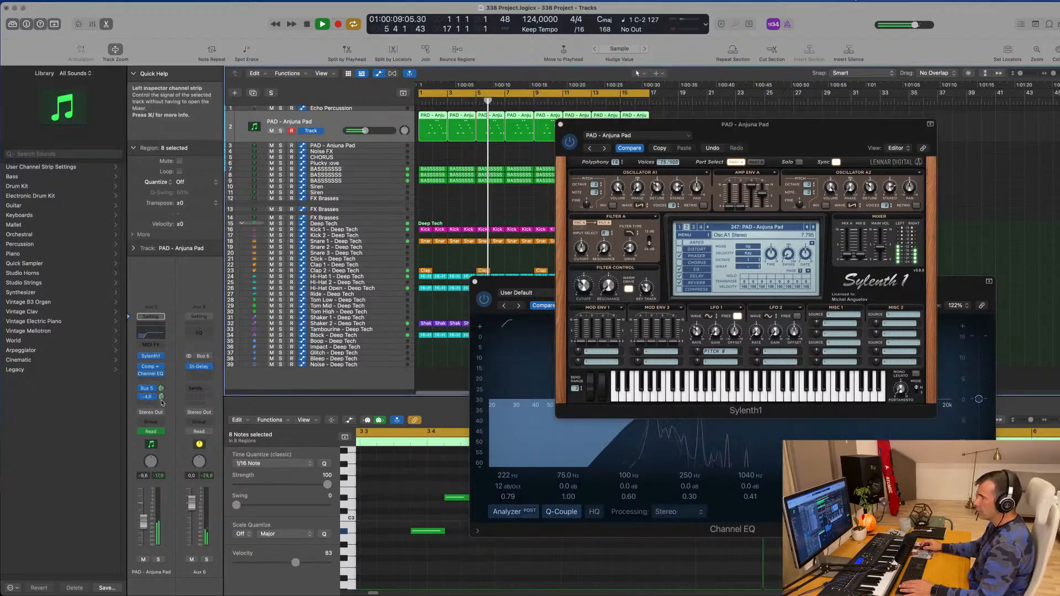
{"action": "left_click", "coordinate": [200, 367]}
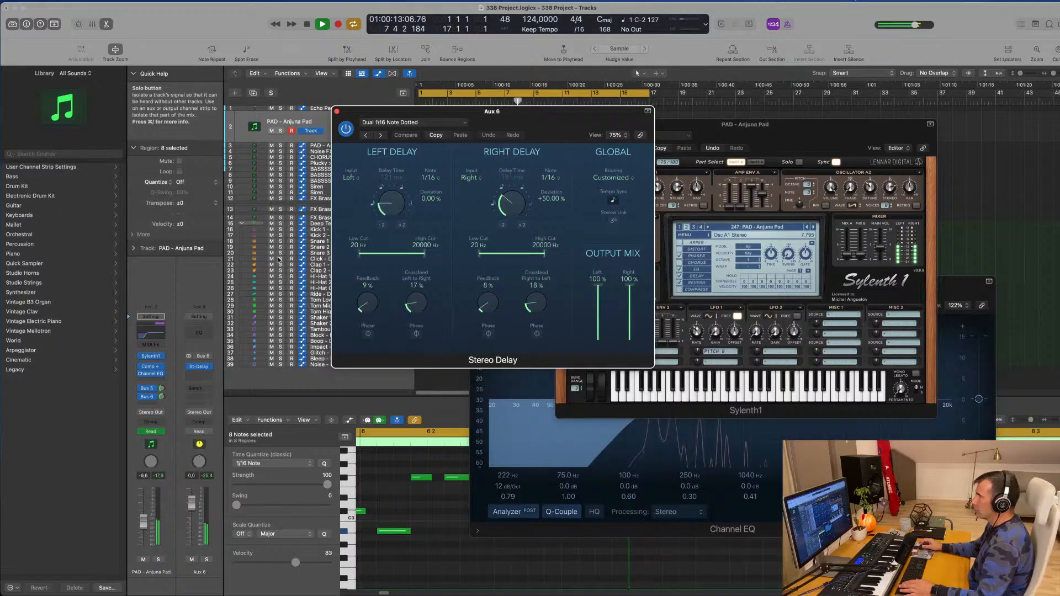
{"action": "left_click_drag", "start_coordinate": [561, 114], "coordinate": [516, 126]}
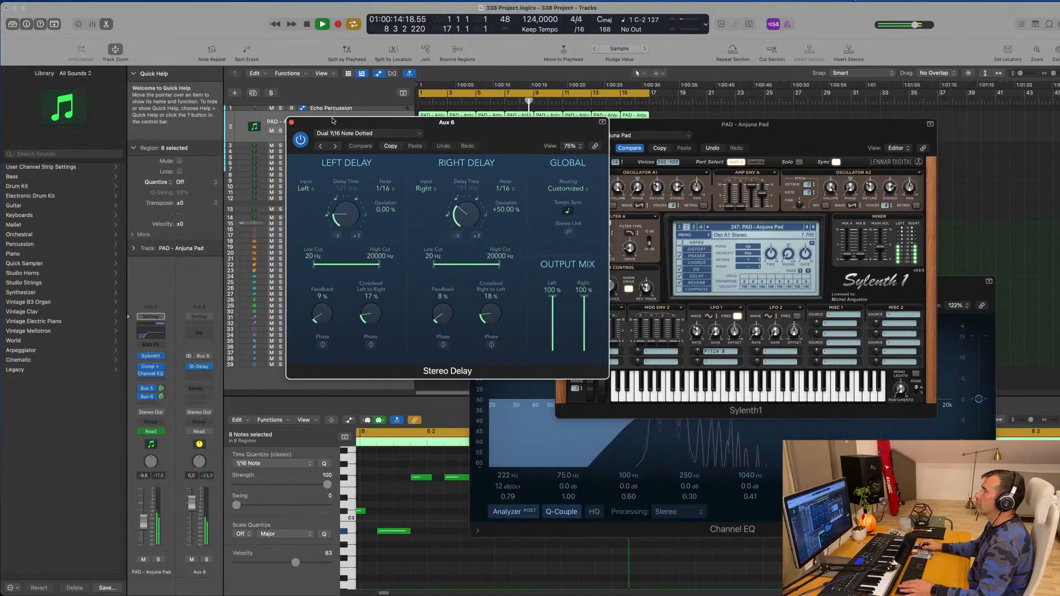
{"action": "left_click", "coordinate": [292, 122]}
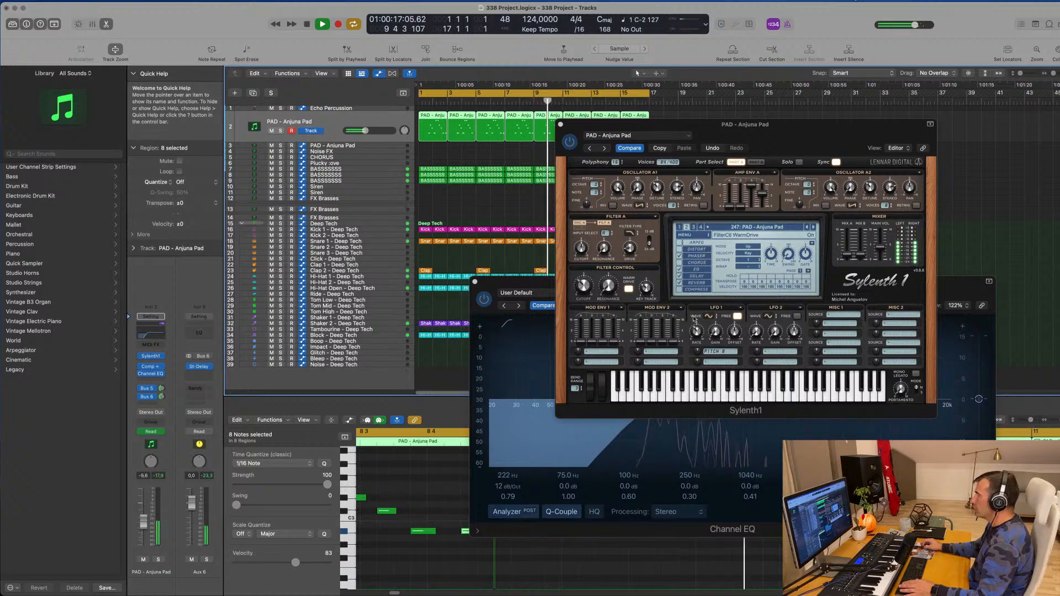
Show the pad's delay effect settings in Sylenth1, and close the Sylenth1 and Channel EQ windows
{"action": "left_click", "coordinate": [697, 276]}
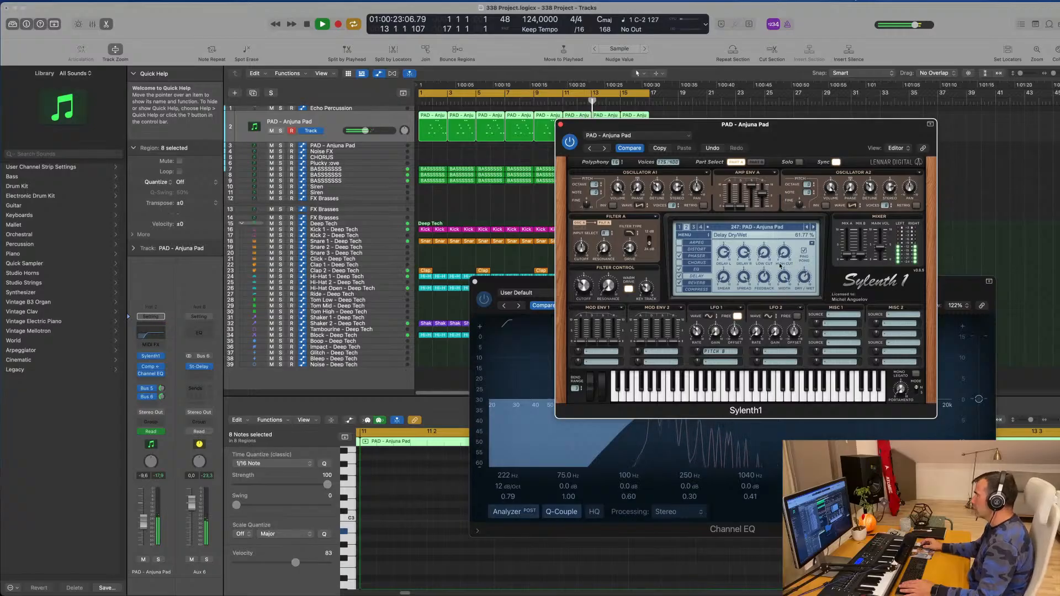
{"action": "left_click_drag", "start_coordinate": [816, 138], "coordinate": [691, 208]}
{"action": "left_click", "coordinate": [435, 194]}
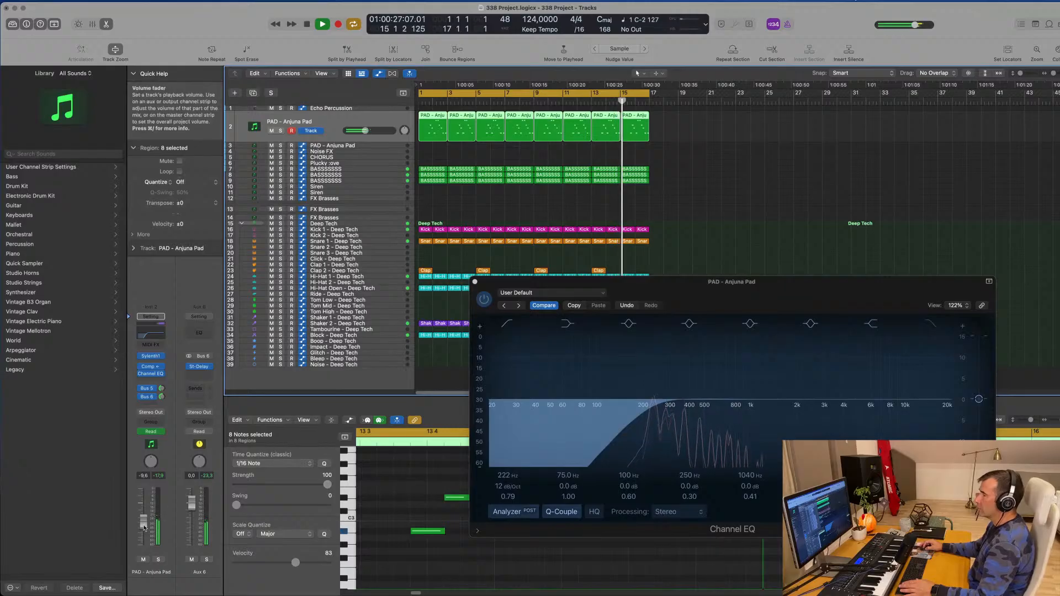
{"action": "left_click", "coordinate": [475, 282]}
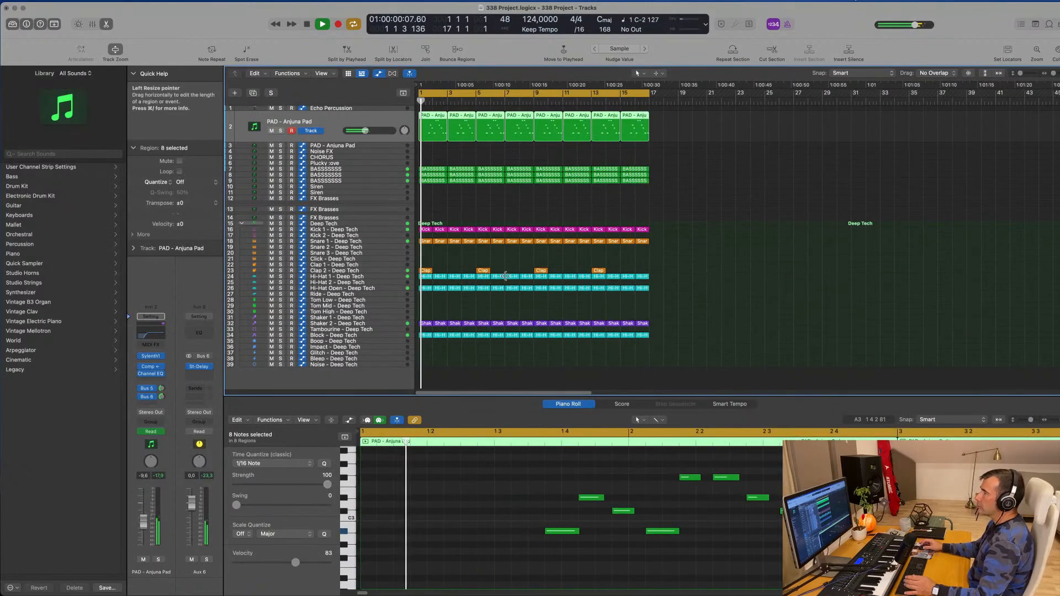
Select the Echo Percussion track and copy the first Snare 1 region onto it at bar 1
{"action": "left_click", "coordinate": [382, 109]}
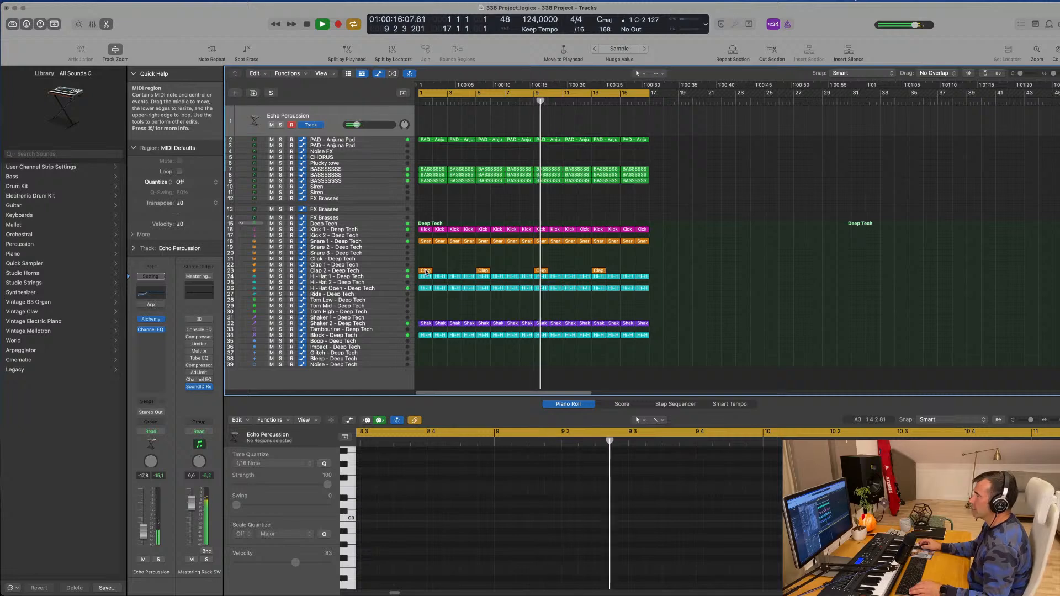
{"action": "left_click", "coordinate": [425, 288]}
{"action": "left_click", "coordinate": [426, 241]}
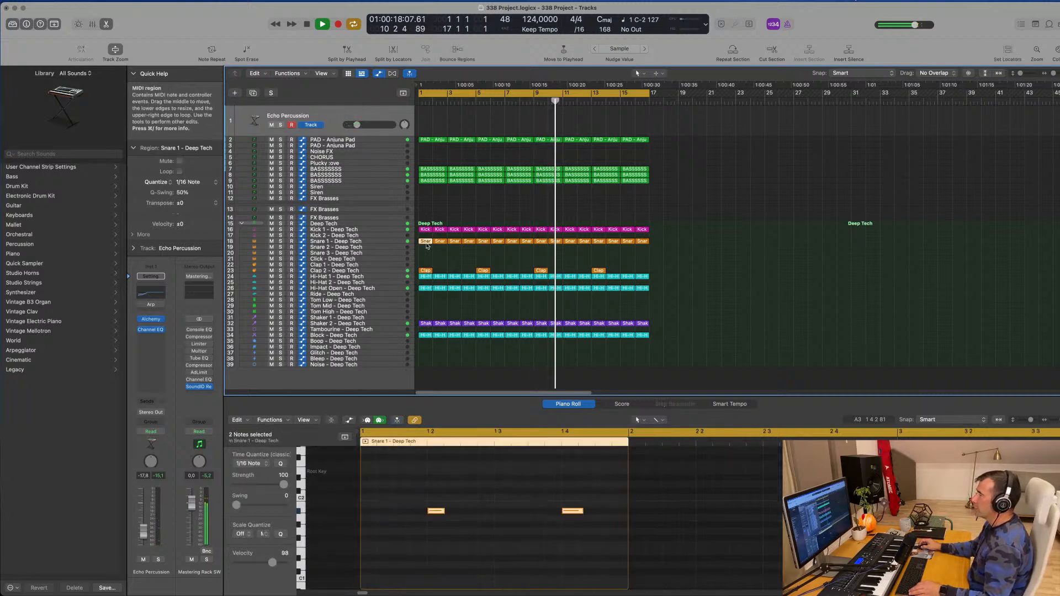
{"action": "left_click_drag", "start_coordinate": [425, 241], "coordinate": [417, 123]}
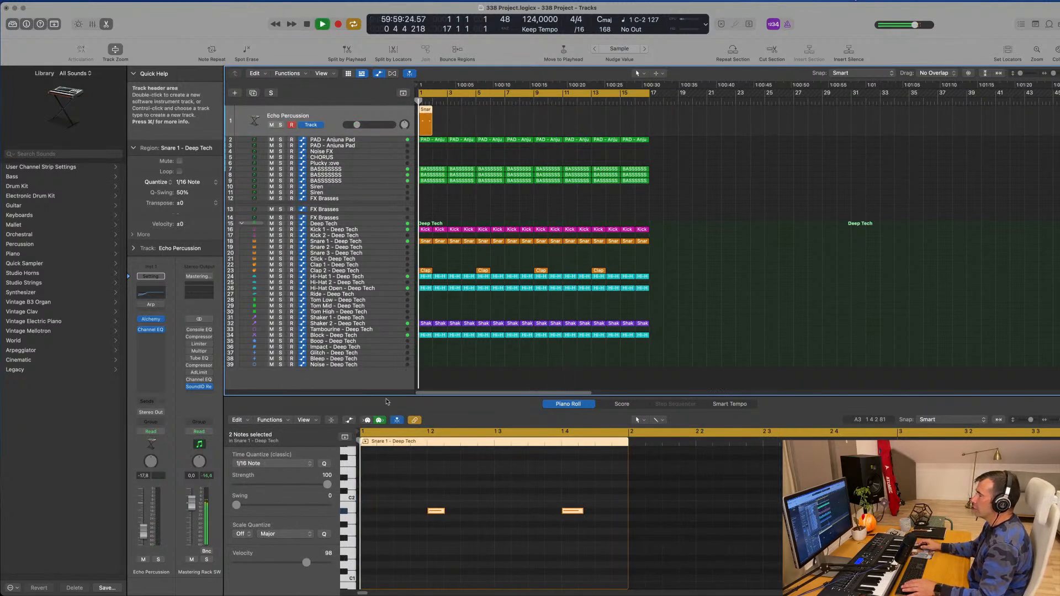
Raise the two notes of the copied snare region by one octave and play the pattern from the start
{"action": "scroll", "coordinate": [411, 499], "scroll_direction": "down", "scroll_amount": 5}
{"action": "scroll", "coordinate": [412, 499], "scroll_direction": "up", "scroll_amount": 1}
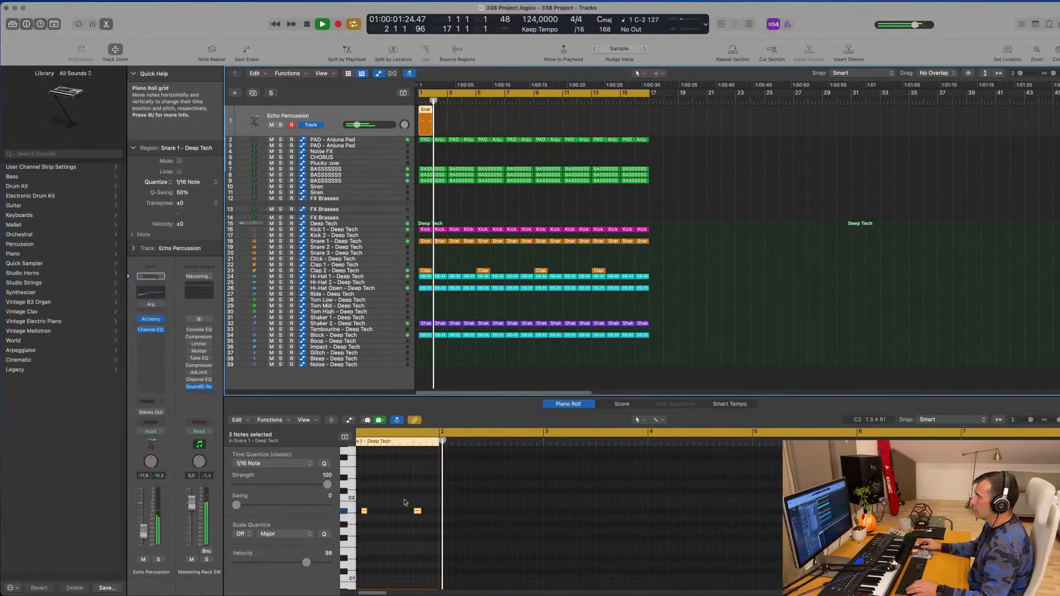
{"action": "key", "text": "space"}
{"action": "scroll", "coordinate": [406, 501], "scroll_direction": "left", "scroll_amount": 2}
{"action": "left_click", "coordinate": [407, 502]}
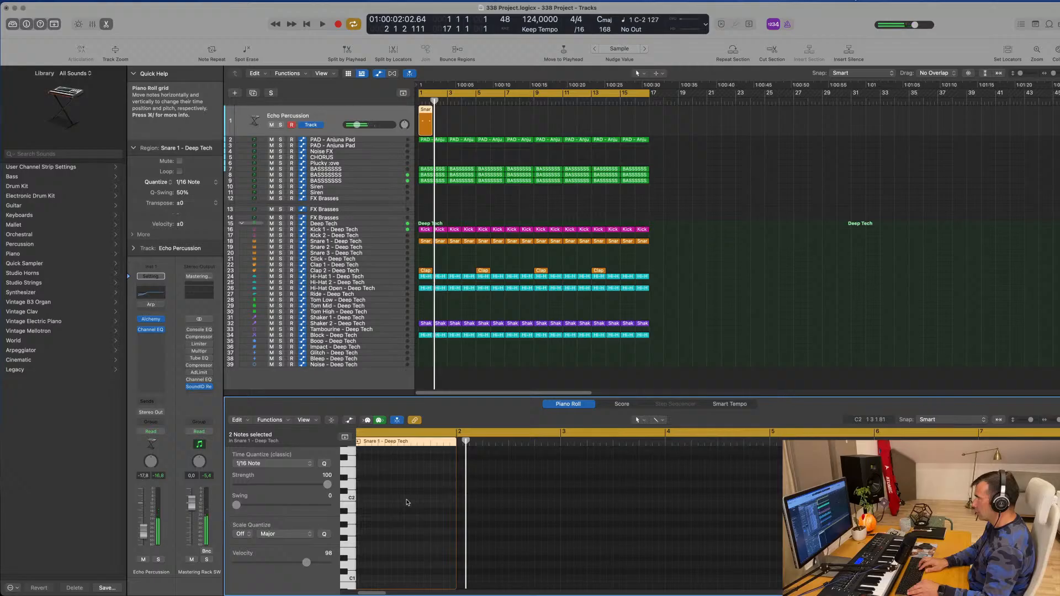
{"action": "key", "text": "space"}
{"action": "key", "text": "space"}
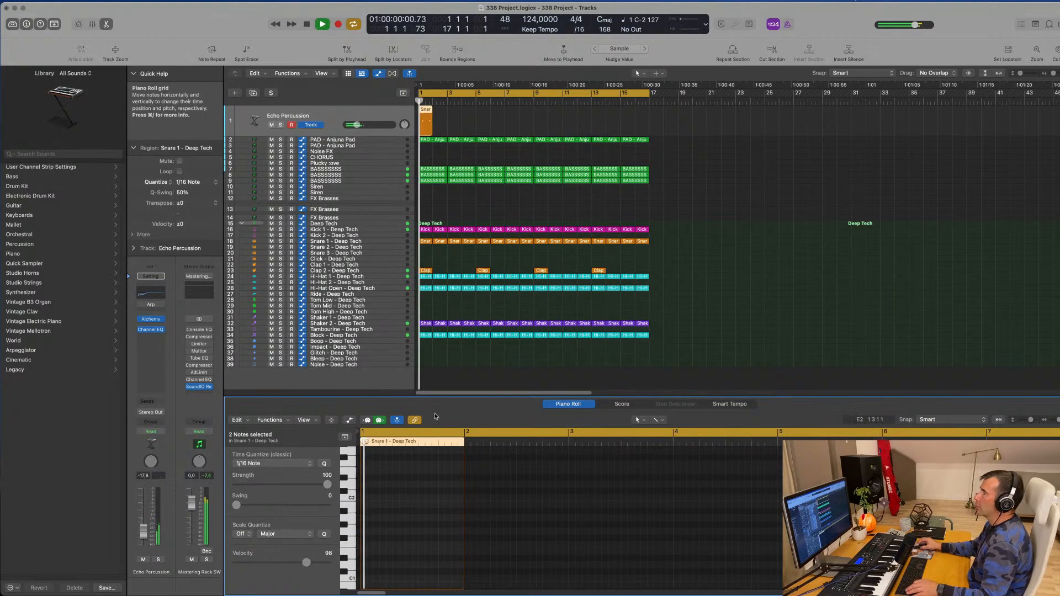
{"action": "scroll", "coordinate": [479, 127], "scroll_direction": "up", "scroll_amount": 5}
{"action": "scroll", "coordinate": [479, 127], "scroll_direction": "down", "scroll_amount": 2}
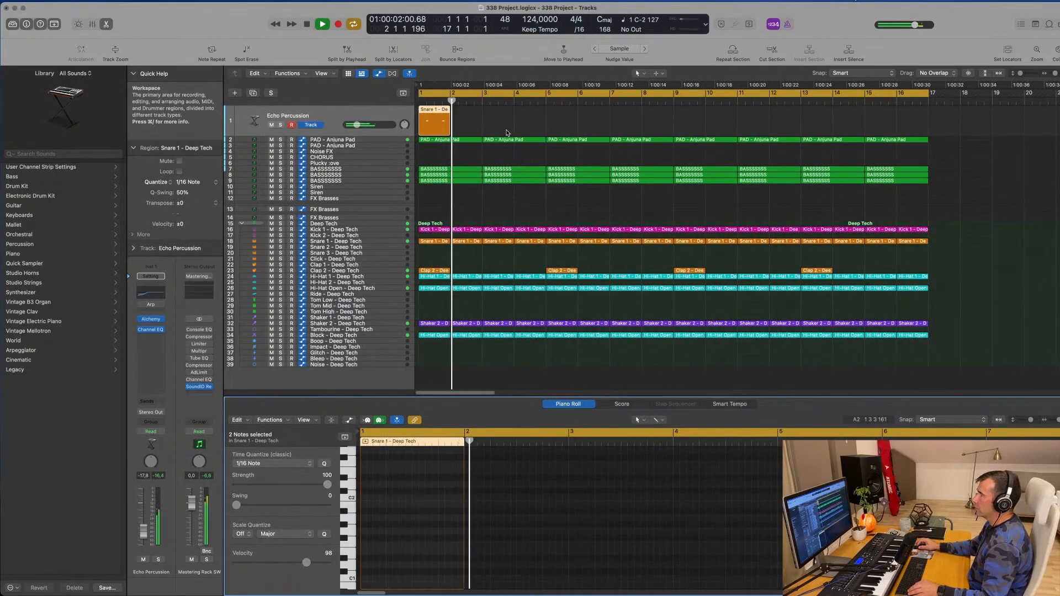
Shift both Echo Percussion notes three sixteenths later at pitch A#2, starting at 1 2 4 1, and replay the pattern
{"action": "key", "text": "space"}
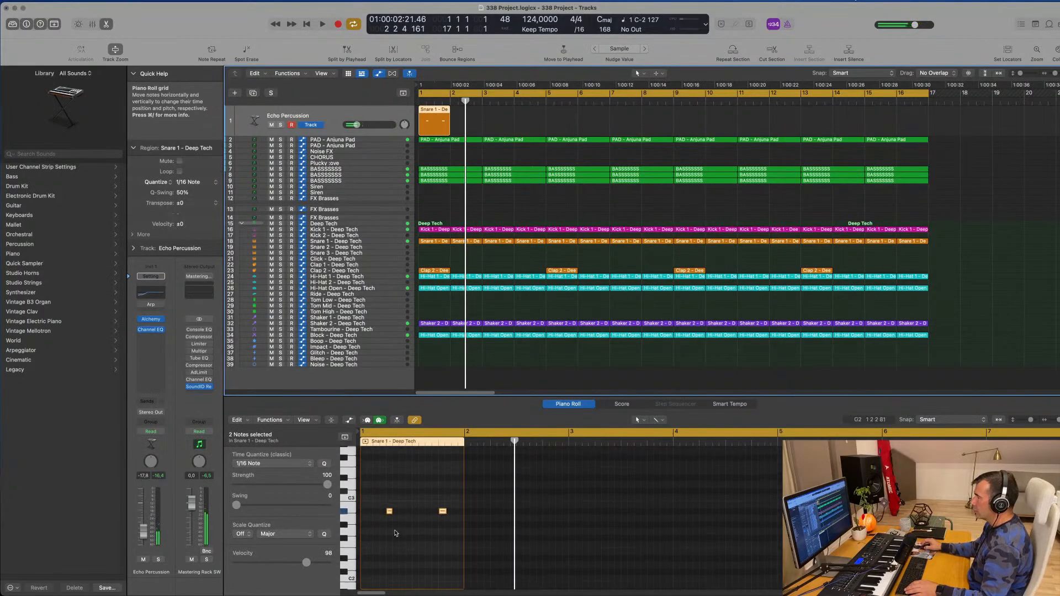
{"action": "left_click_drag", "start_coordinate": [372, 529], "coordinate": [417, 544]}
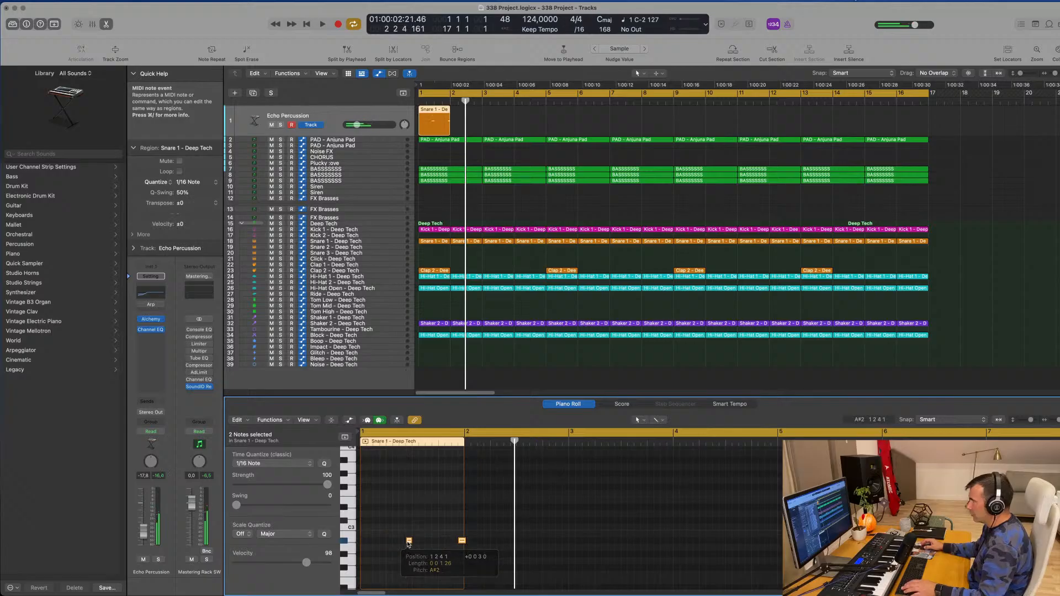
{"action": "key", "text": "space"}
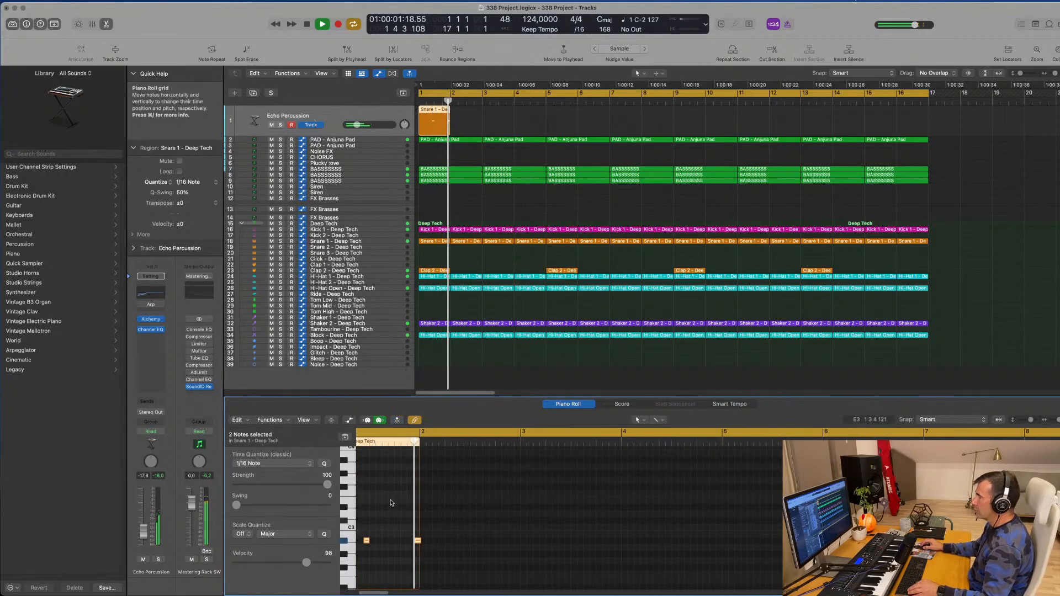
{"action": "key", "text": "space"}
{"action": "key", "text": "space"}
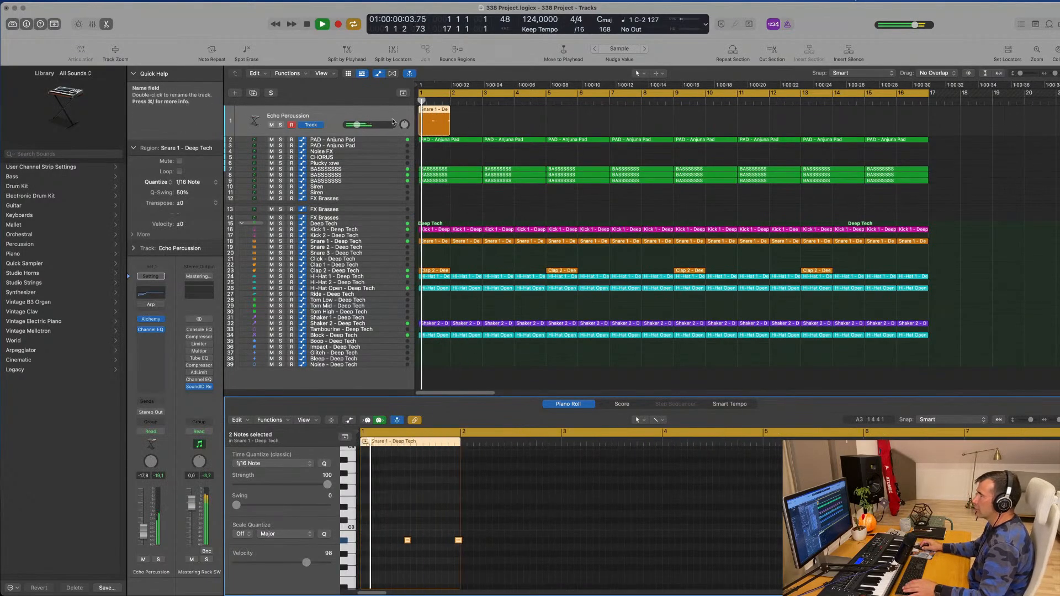
Open Echo Percussion's Alchemy instrument, lower the track volume to -21.0 dB, and move the plug-in window clear of the first regions
{"action": "left_click", "coordinate": [153, 322]}
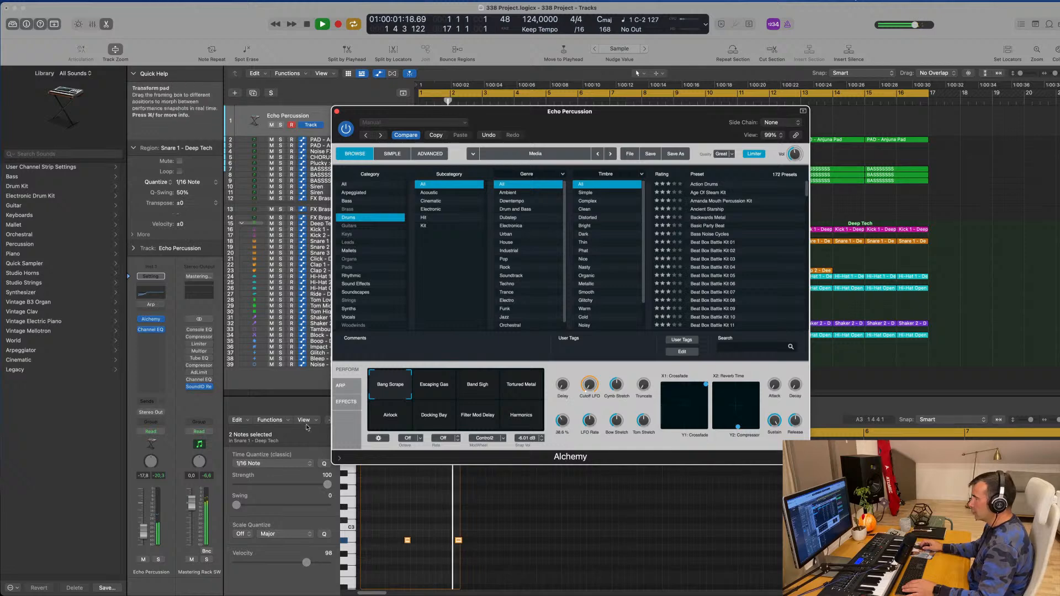
{"action": "left_click", "coordinate": [145, 535]}
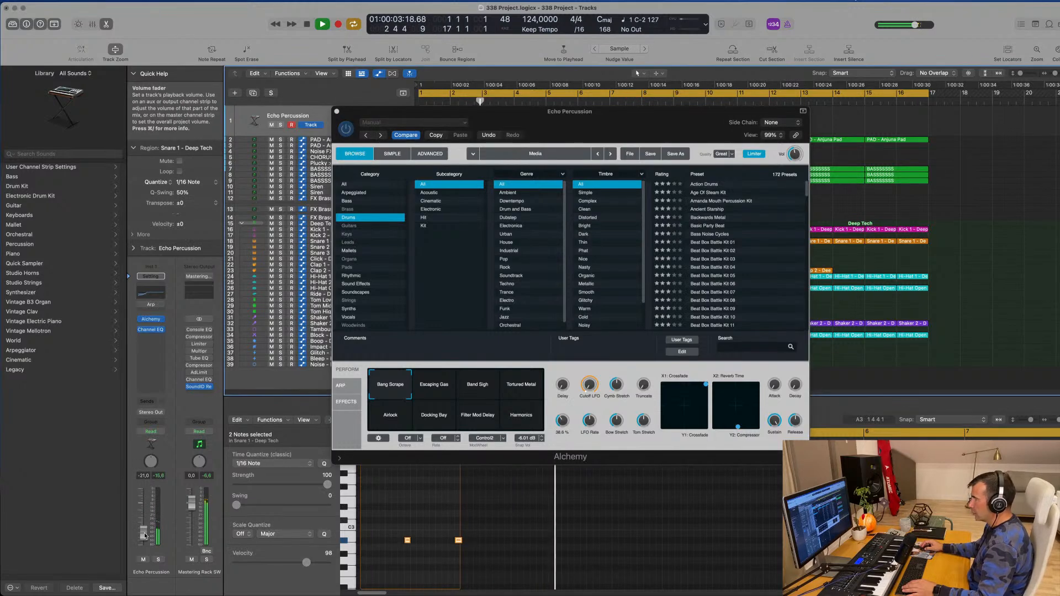
{"action": "left_click_drag", "start_coordinate": [558, 123], "coordinate": [842, 155]}
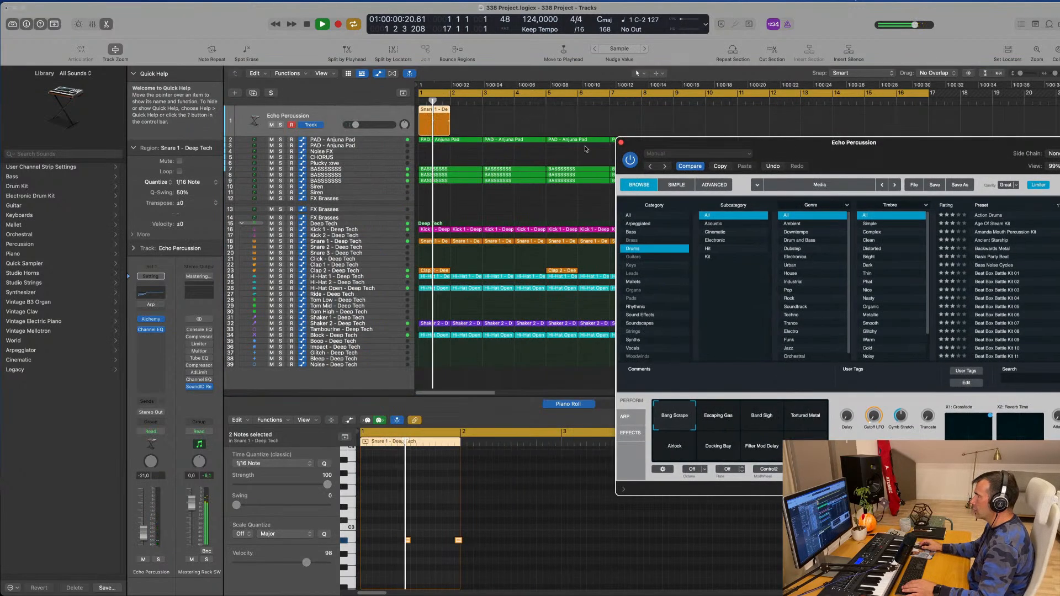
Repeat the one-bar Echo Percussion region up to bar 17
{"action": "left_click", "coordinate": [433, 113]}
{"action": "key", "text": "super+r"}
{"action": "key", "text": "super+r"}
{"action": "key", "text": "super+r"}
{"action": "key", "text": "super+r"}
{"action": "key", "text": "super+r"}
{"action": "key", "text": "super+r"}
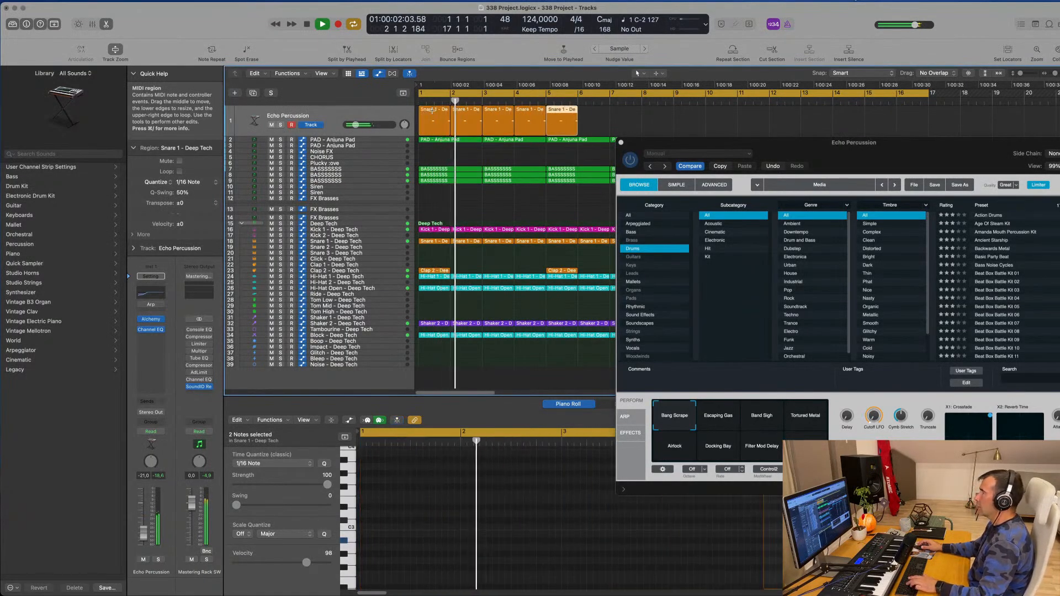
{"action": "key", "text": "super+r"}
{"action": "key", "text": "super+r"}
{"action": "key", "text": "super+r"}
{"action": "key", "text": "super+r"}
{"action": "key", "text": "super+r"}
{"action": "key", "text": "super+r"}
{"action": "key", "text": "super+r"}
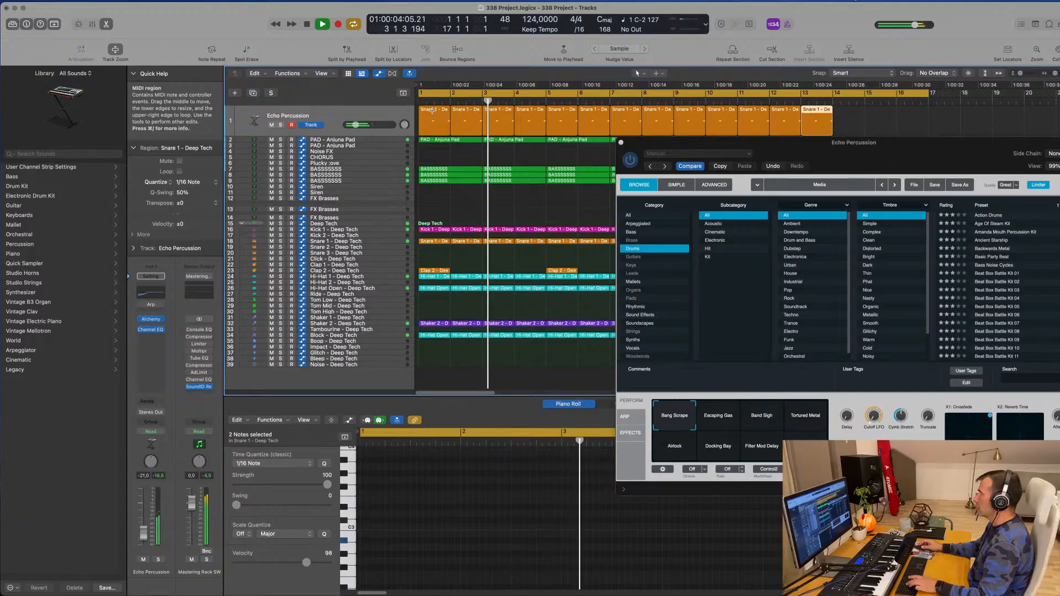
{"action": "key", "text": "super+r"}
{"action": "key", "text": "super+r"}
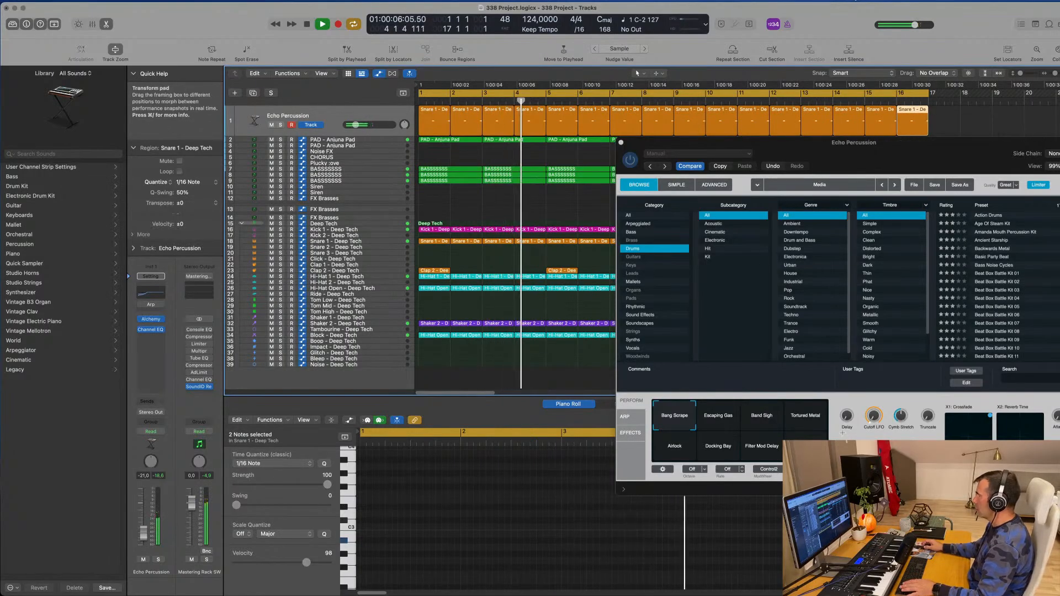
Uncover the percussion regions behind the Alchemy window, restart playback, and briefly solo Echo Percussion to check its sound
{"action": "left_click_drag", "start_coordinate": [903, 154], "coordinate": [500, 322]}
{"action": "key", "text": "space"}
{"action": "key", "text": "space"}
{"action": "left_click", "coordinate": [158, 560]}
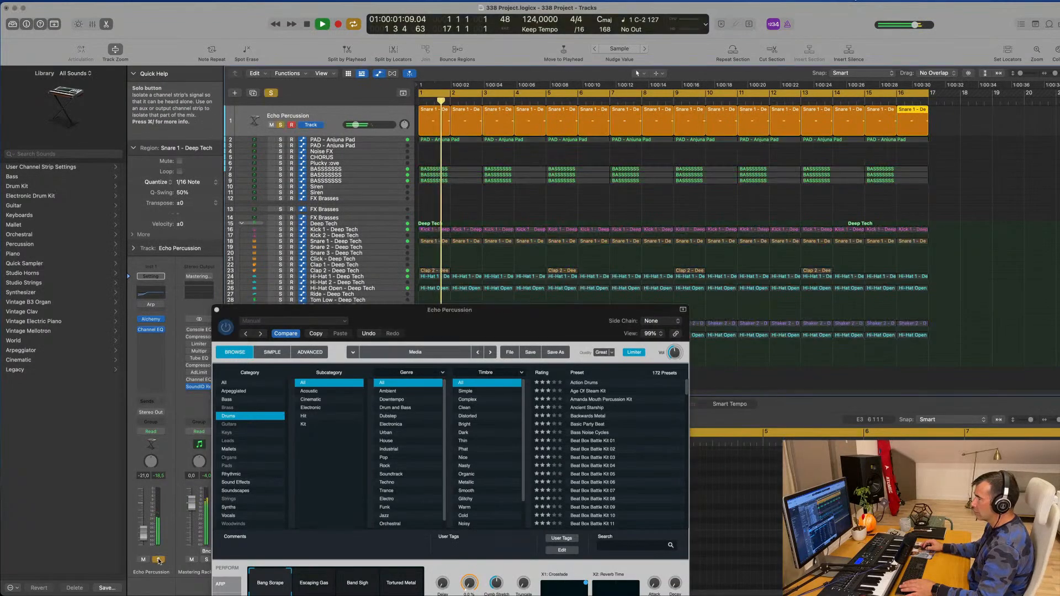
{"action": "left_click", "coordinate": [158, 559]}
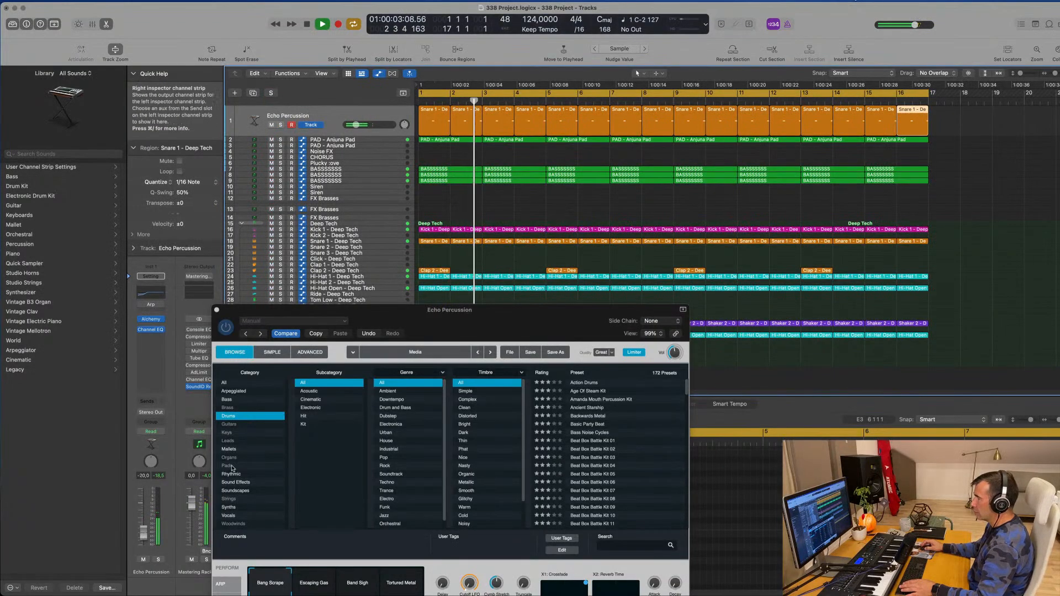
Try the Escaping Gas and Band Sigh snapshots in Alchemy, raising the Echo Percussion volume to -9.6 dB
{"action": "left_click_drag", "start_coordinate": [447, 344], "coordinate": [465, 225]}
{"action": "left_click", "coordinate": [329, 469]}
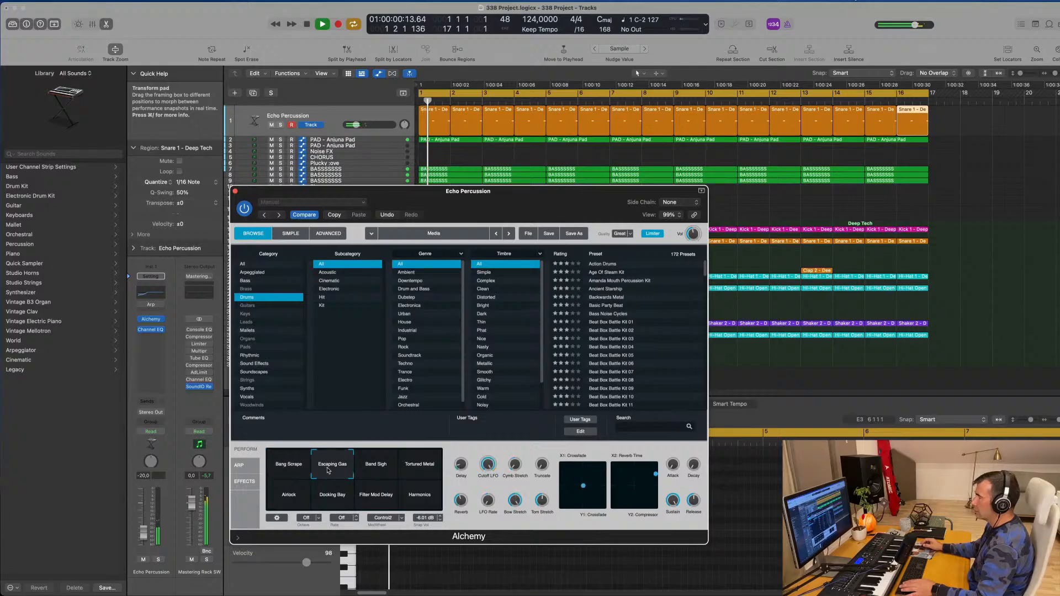
{"action": "left_click_drag", "start_coordinate": [149, 522], "coordinate": [148, 517]}
{"action": "left_click", "coordinate": [386, 470]}
{"action": "key", "text": "Return"}
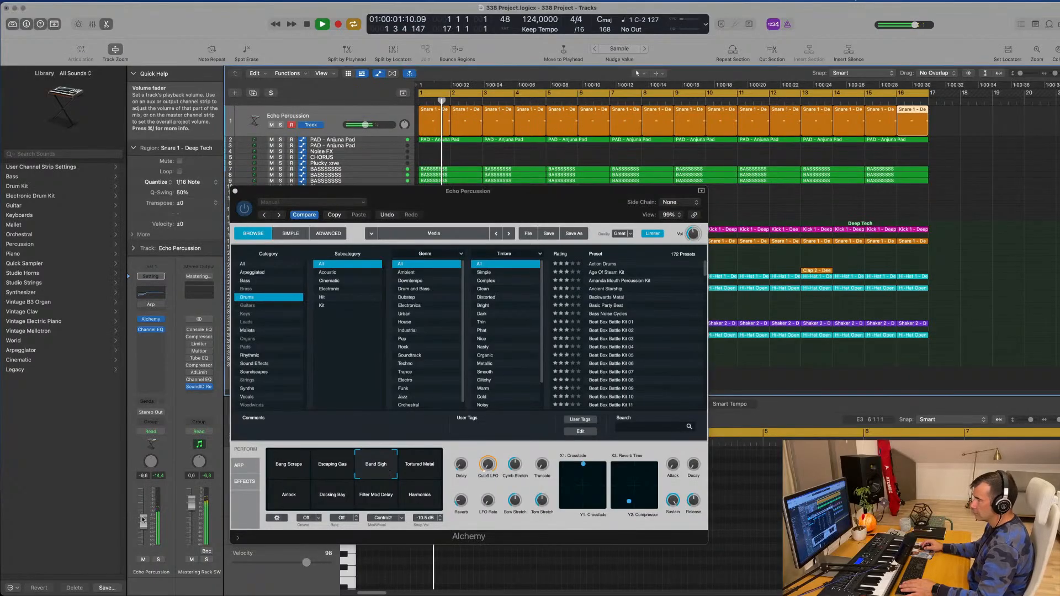
Try the Tortured Metal and Airlock snapshots in Alchemy, and raise the Echo Percussion volume to -4.7 dB
{"action": "left_click", "coordinate": [425, 468]}
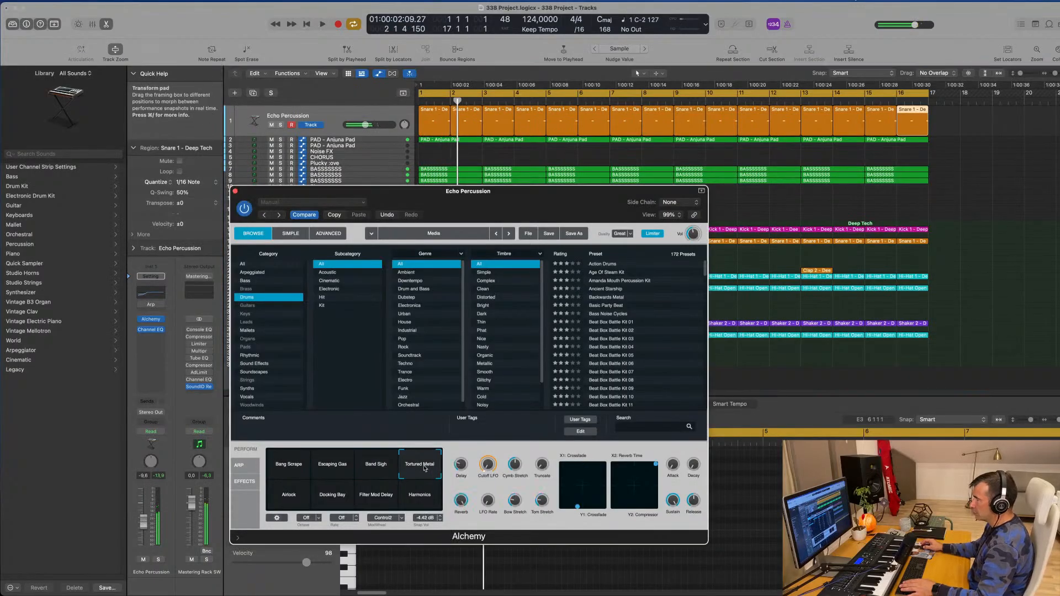
{"action": "left_click", "coordinate": [147, 523]}
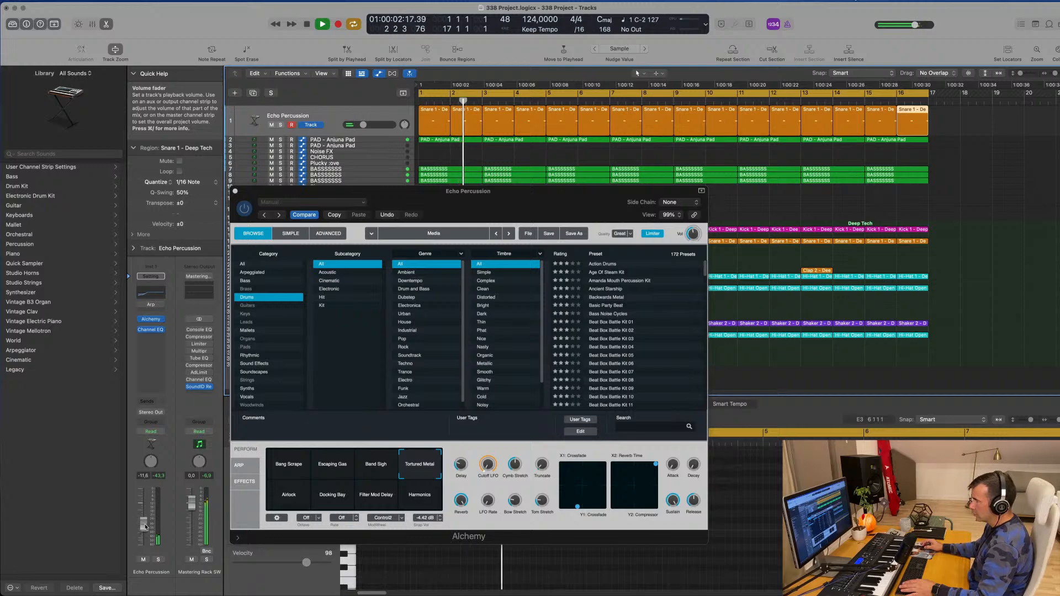
{"action": "left_click", "coordinate": [292, 499]}
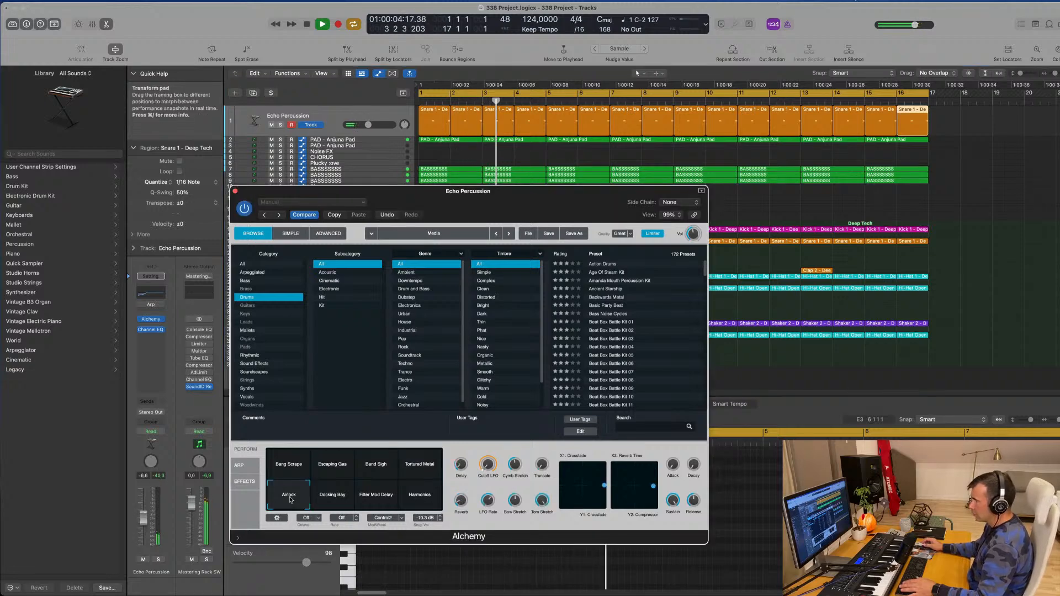
{"action": "left_click_drag", "start_coordinate": [144, 519], "coordinate": [144, 516]}
Check the Airlock sound briefly in solo, and switch Alchemy through the Docking Bay and Filter Mod Delay snapshots
{"action": "left_click", "coordinate": [158, 560]}
{"action": "key", "text": "space"}
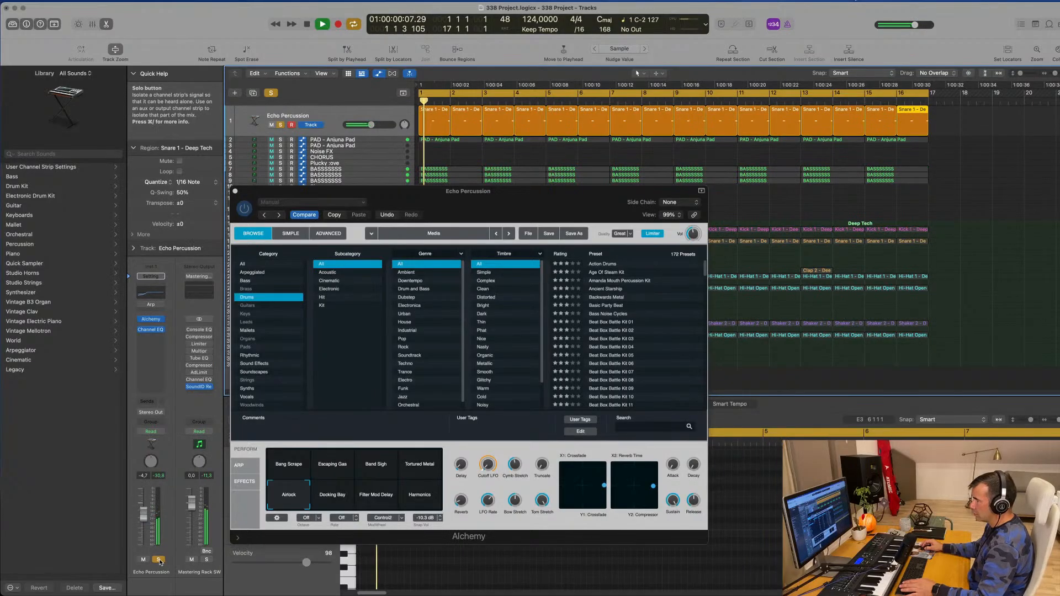
{"action": "left_click", "coordinate": [158, 561]}
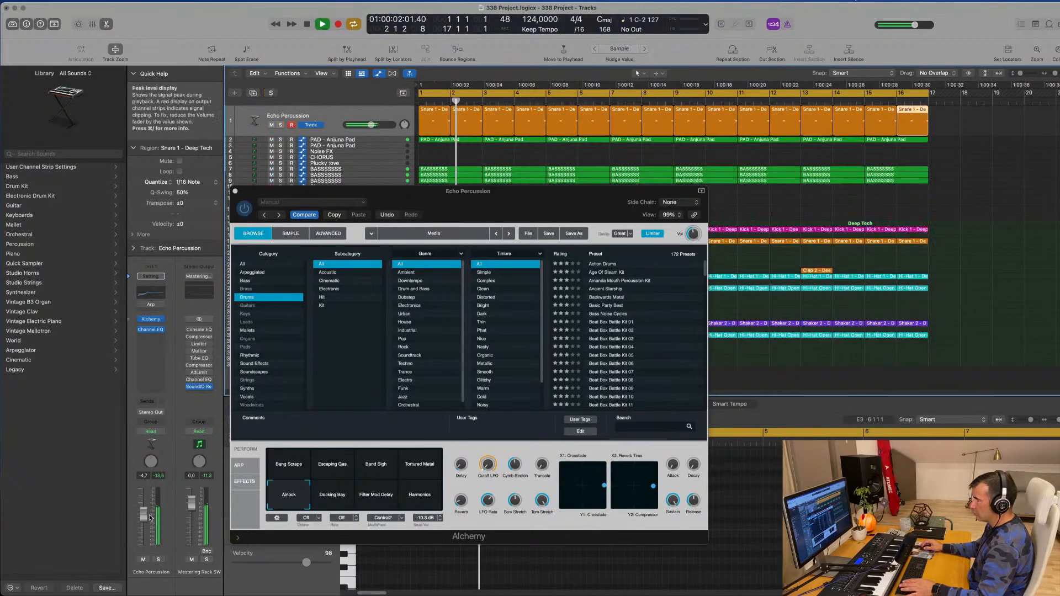
{"action": "left_click", "coordinate": [342, 505]}
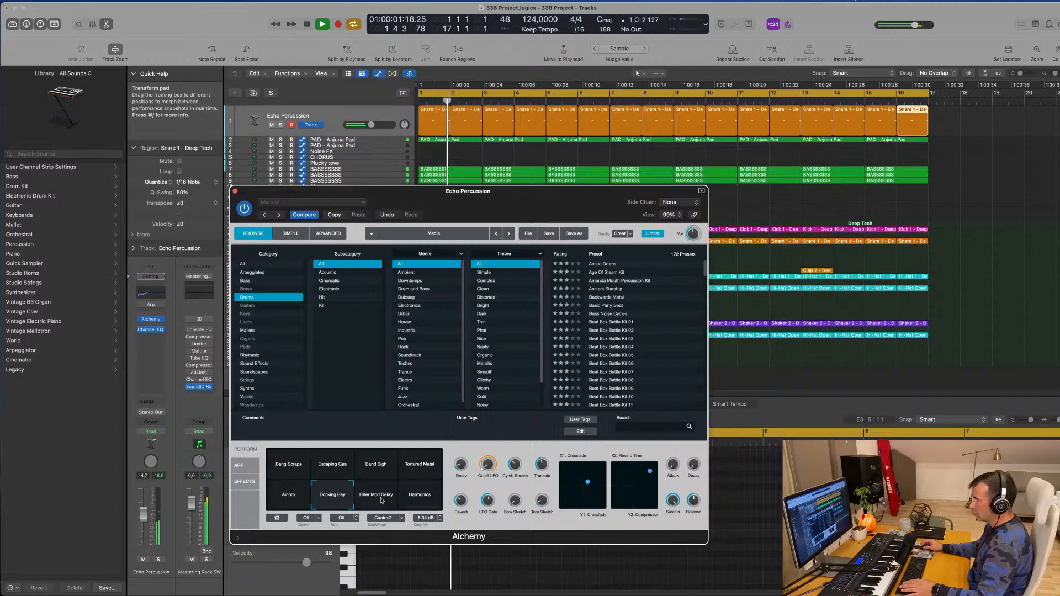
{"action": "left_click", "coordinate": [381, 500]}
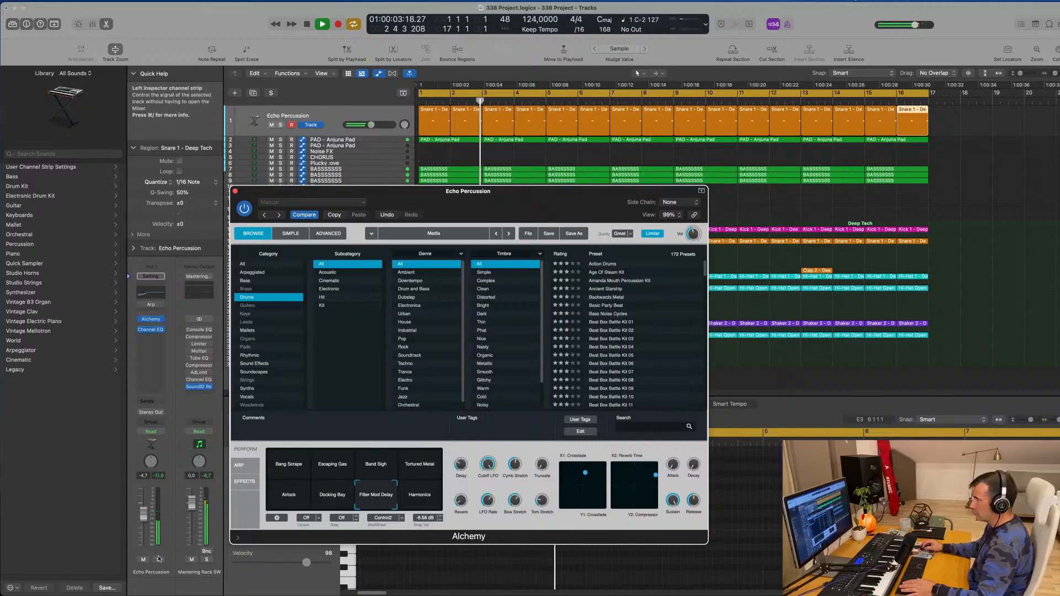
Audition the Harmonica and Airlock snapshots with Echo Percussion soloed, settle Alchemy on Tortured Metal, and take the track out of solo
{"action": "left_click", "coordinate": [158, 560]}
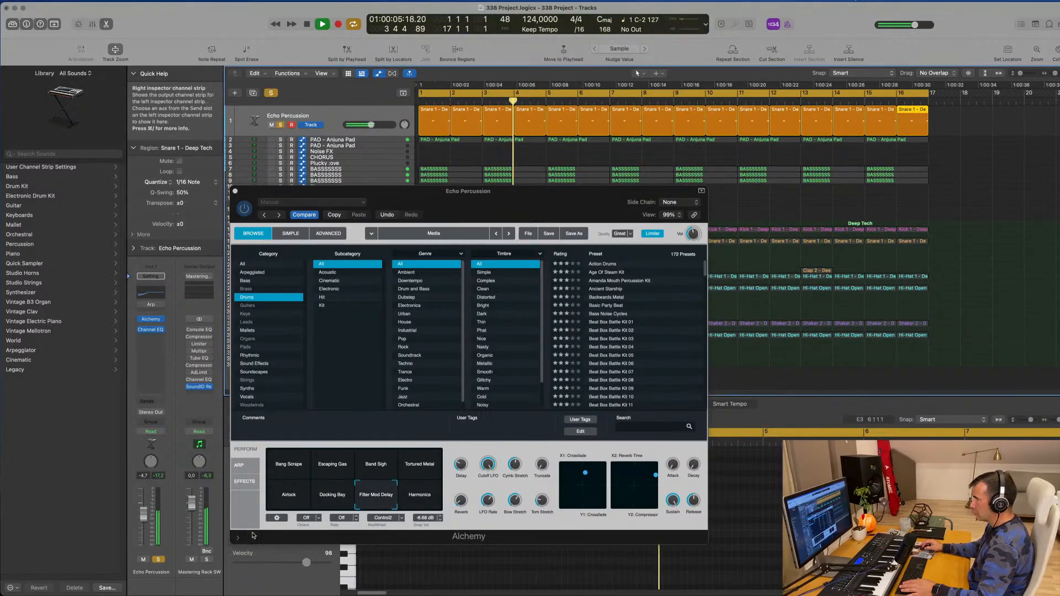
{"action": "left_click", "coordinate": [414, 497]}
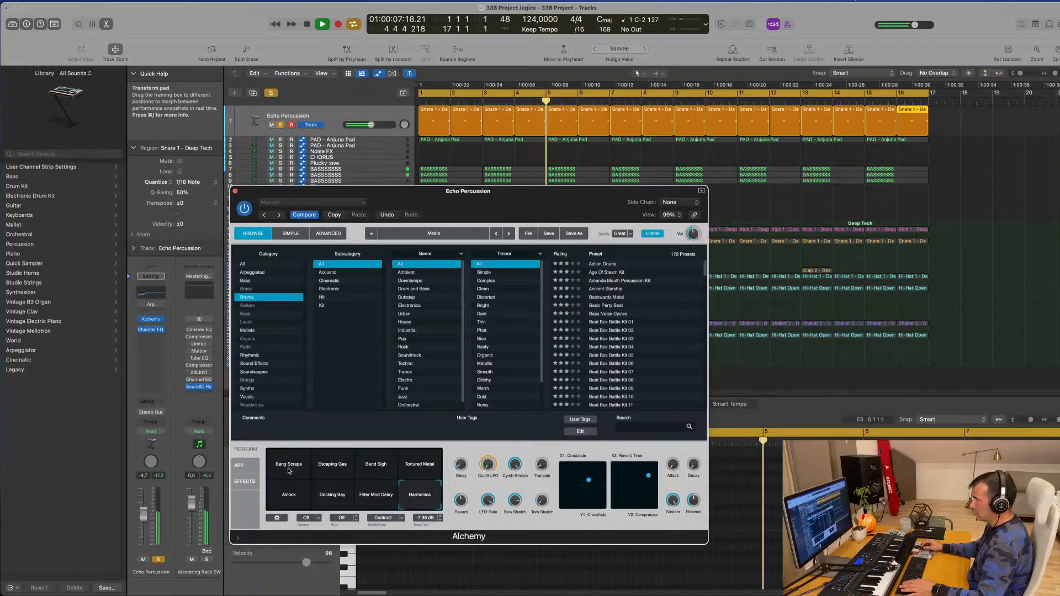
{"action": "left_click", "coordinate": [282, 497]}
{"action": "left_click", "coordinate": [428, 466]}
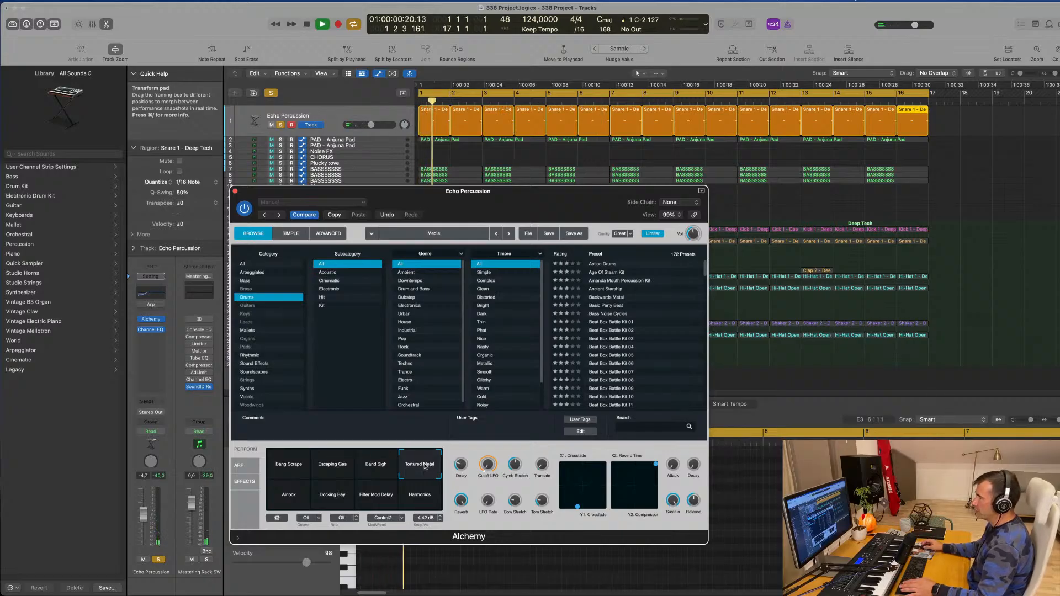
{"action": "left_click", "coordinate": [158, 560]}
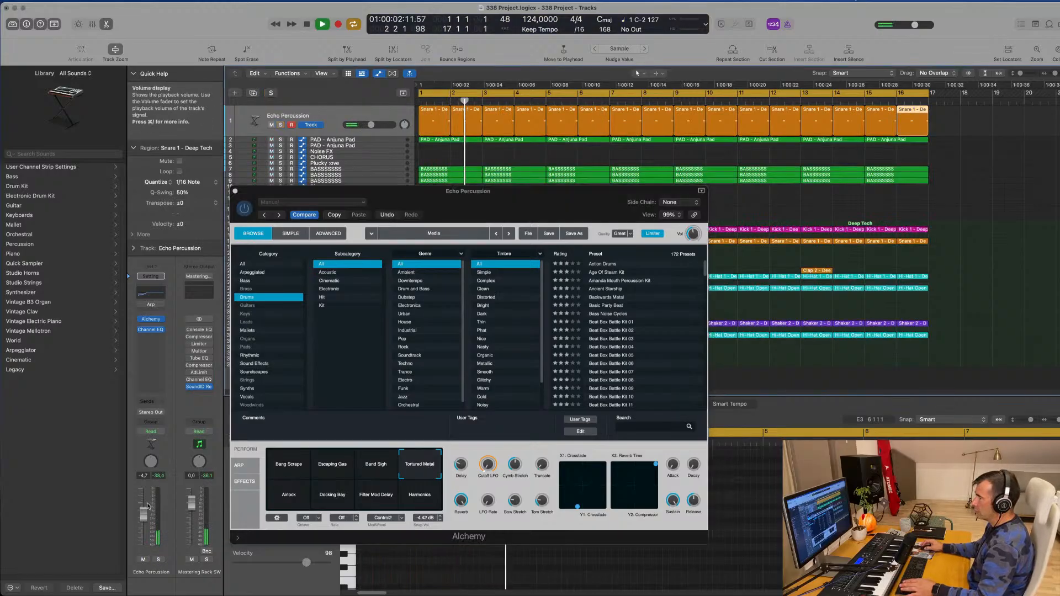
Adjust the Echo Percussion volume to -7.6 dB while playing the track from the start
{"action": "key", "text": "Return"}
{"action": "left_click_drag", "start_coordinate": [139, 516], "coordinate": [140, 520]}
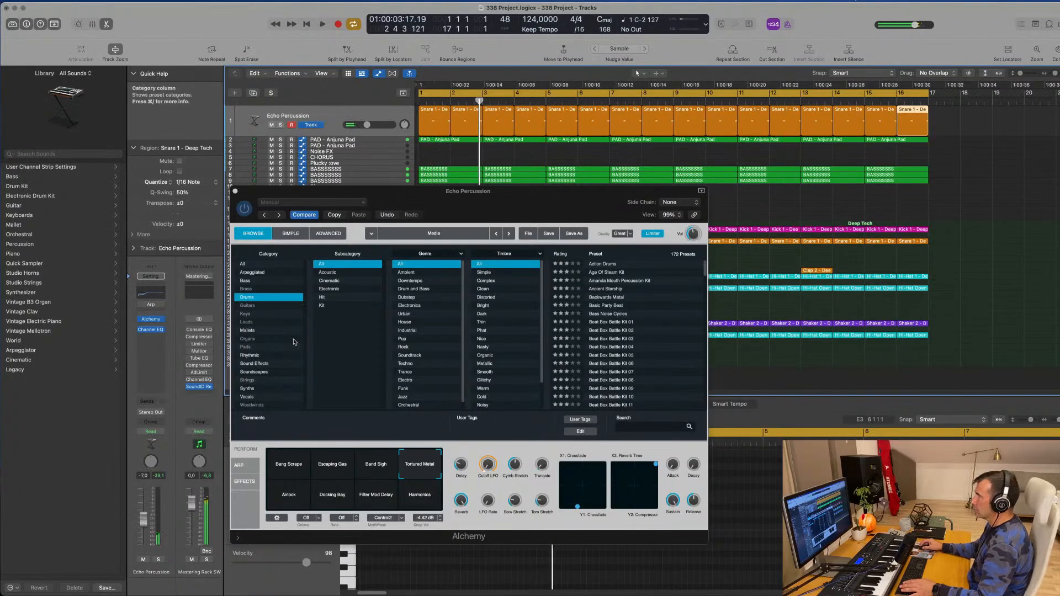
{"action": "key", "text": "Return"}
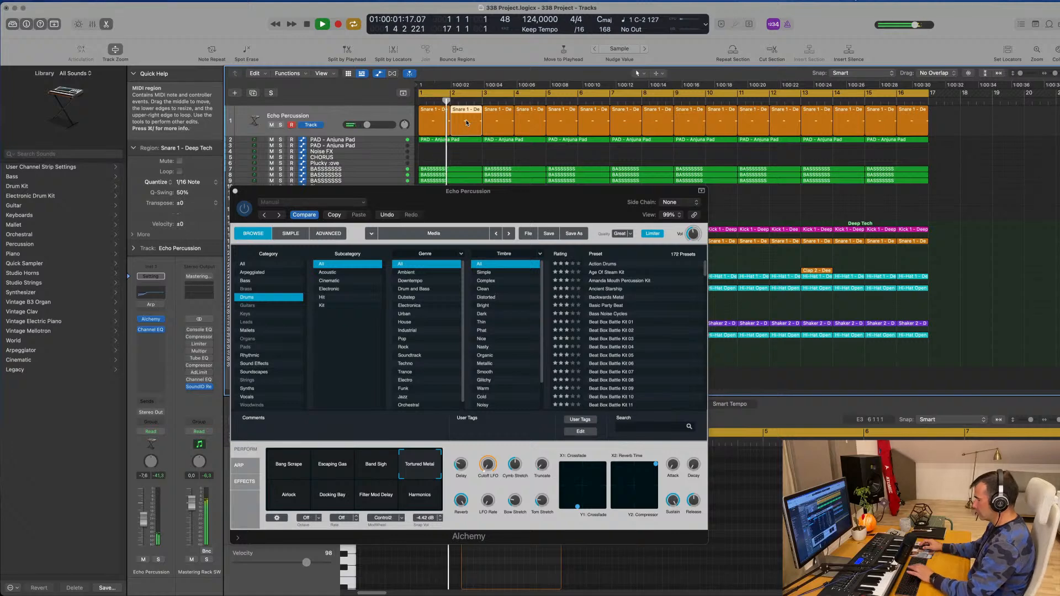
Delete the Echo Percussion regions in bars 2, 3, 4, 6, 7, 8 and 10
{"action": "key", "text": "Delete"}
{"action": "left_click", "coordinate": [530, 120]}
{"action": "key", "text": "Delete"}
{"action": "key", "text": "Delete"}
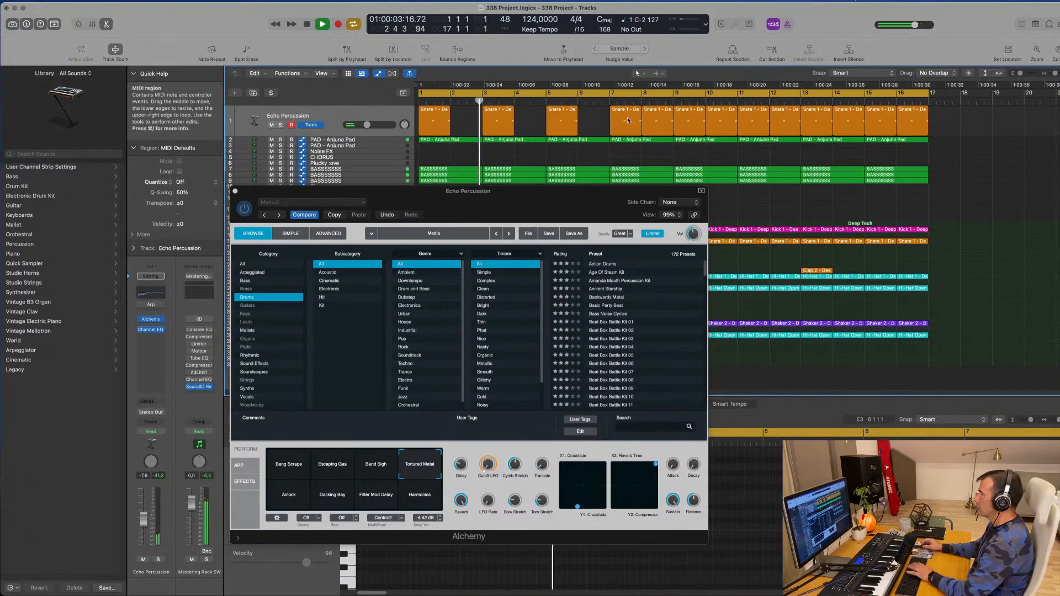
{"action": "key", "text": "Delete"}
{"action": "key", "text": "Delete"}
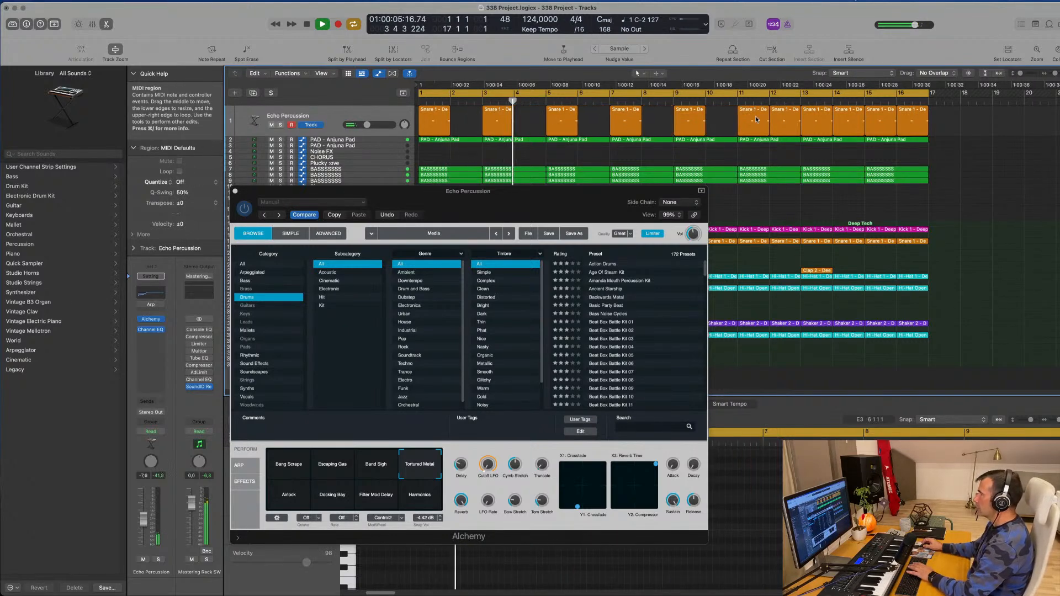
{"action": "left_click", "coordinate": [508, 118]}
{"action": "key", "text": "Delete"}
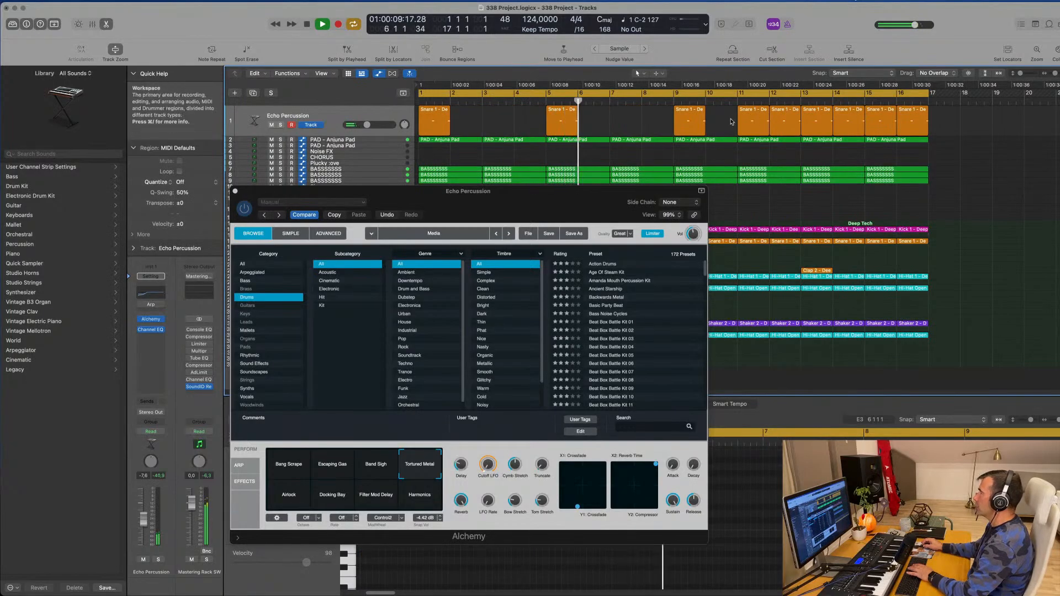
Delete the Echo Percussion regions in bars 11, 12, 14, 15 and 16
{"action": "key", "text": "Delete"}
{"action": "left_click", "coordinate": [847, 119]}
{"action": "key", "text": "Delete"}
{"action": "left_click", "coordinate": [881, 118]}
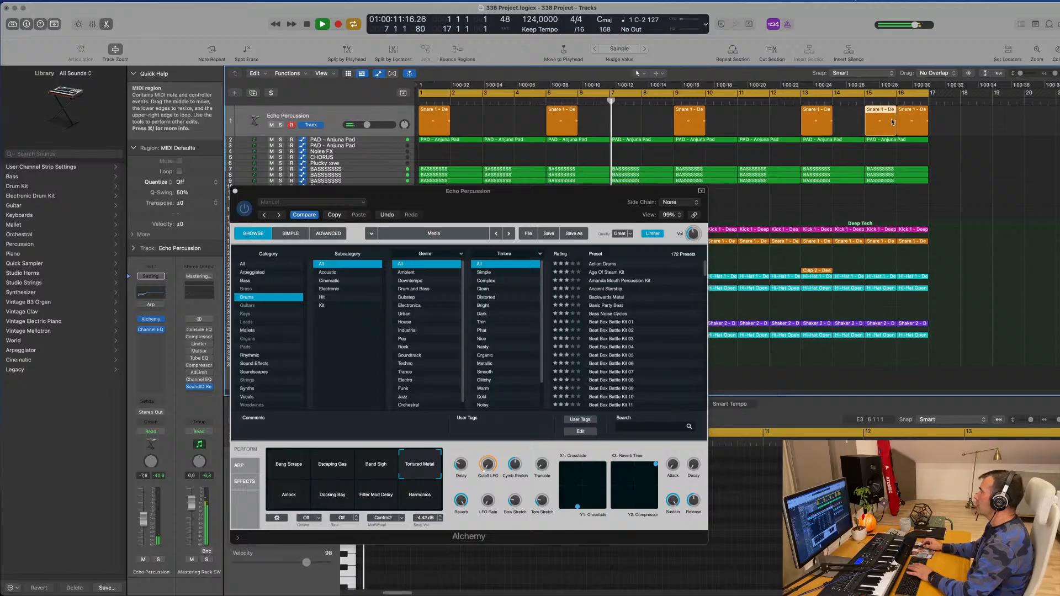
{"action": "key", "text": "Delete"}
{"action": "left_click", "coordinate": [913, 122]}
{"action": "key", "text": "Delete"}
Close the Alchemy window and lower the Echo Percussion volume to -8.3 dB while replaying from the start
{"action": "key", "text": "space"}
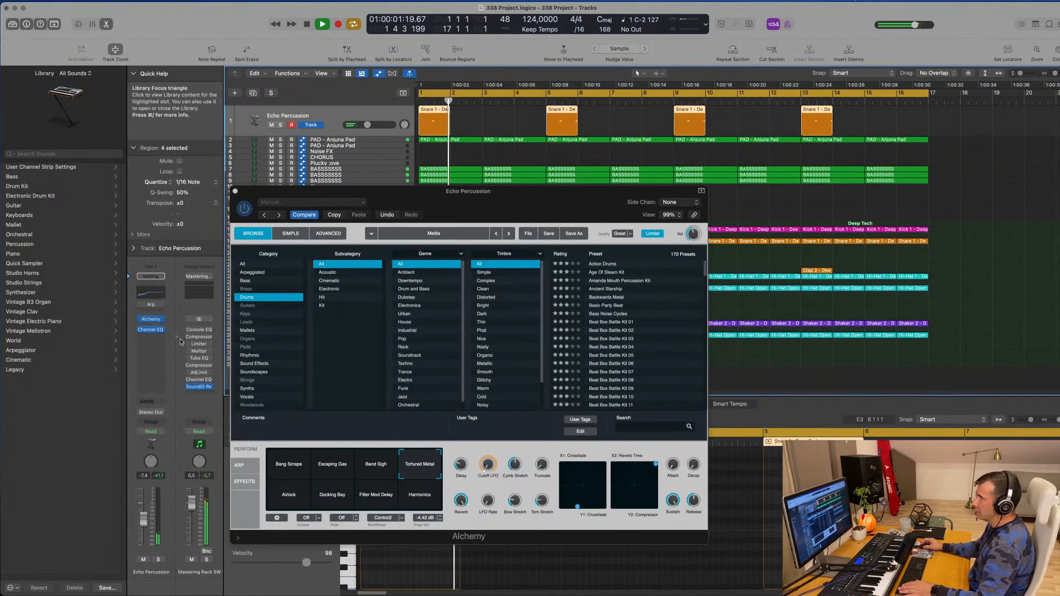
{"action": "left_click", "coordinate": [235, 191]}
{"action": "key", "text": "Return"}
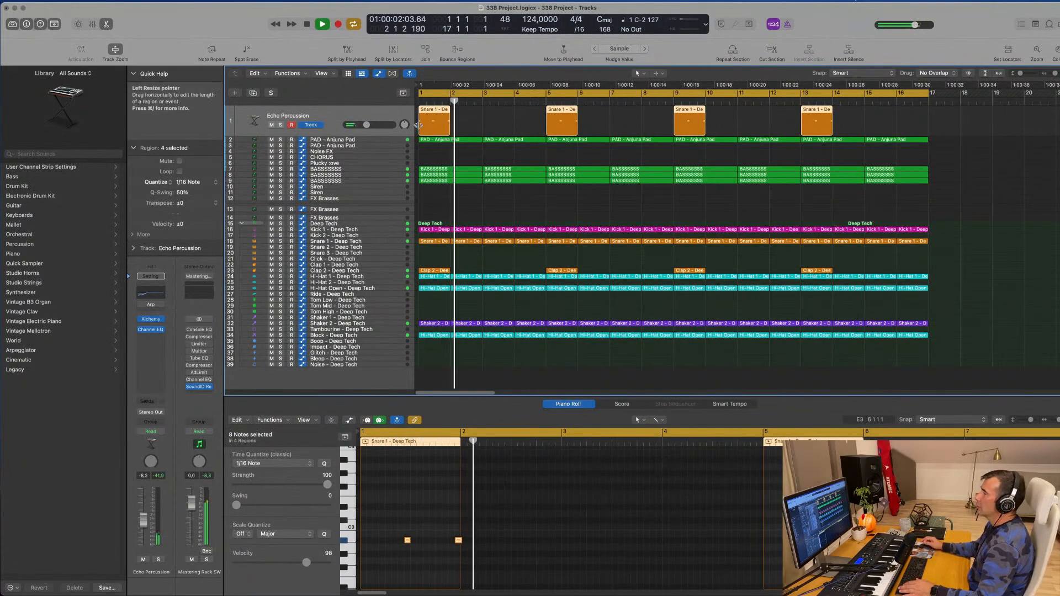
Audition the second PAD - Anjuna Pad, Noise FX and CHORUS tracks over the loop, raising the CHORUS volume to -9.4 dB
{"action": "left_click", "coordinate": [365, 145]}
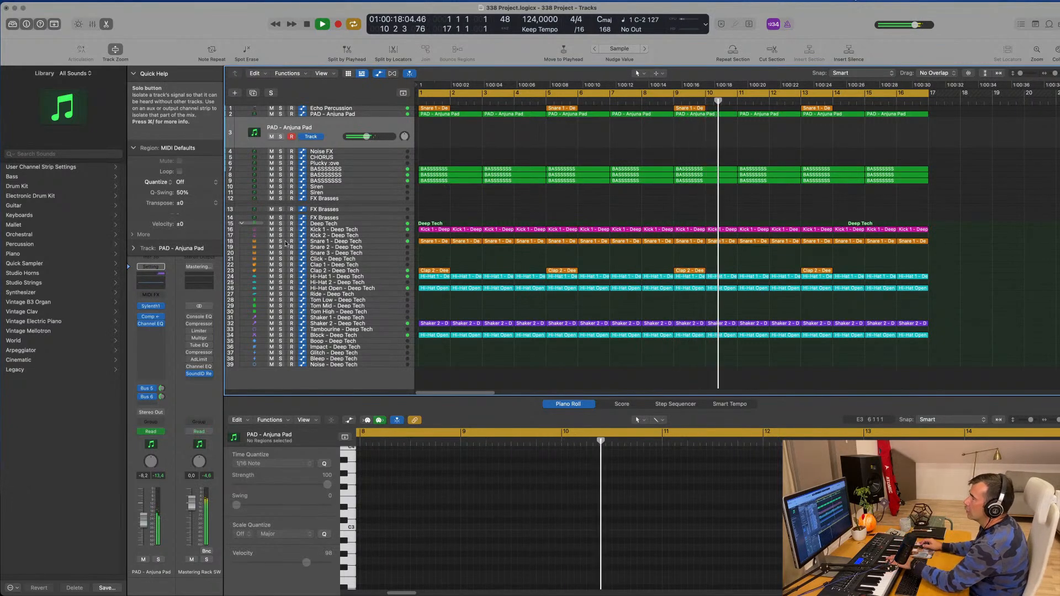
{"action": "left_click", "coordinate": [390, 152]}
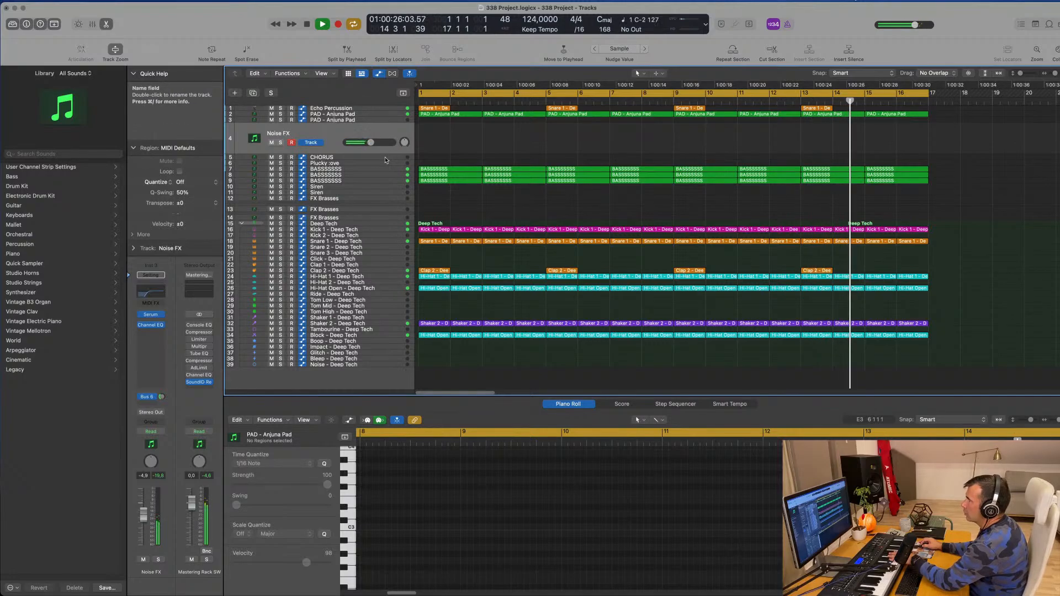
{"action": "left_click", "coordinate": [385, 157]}
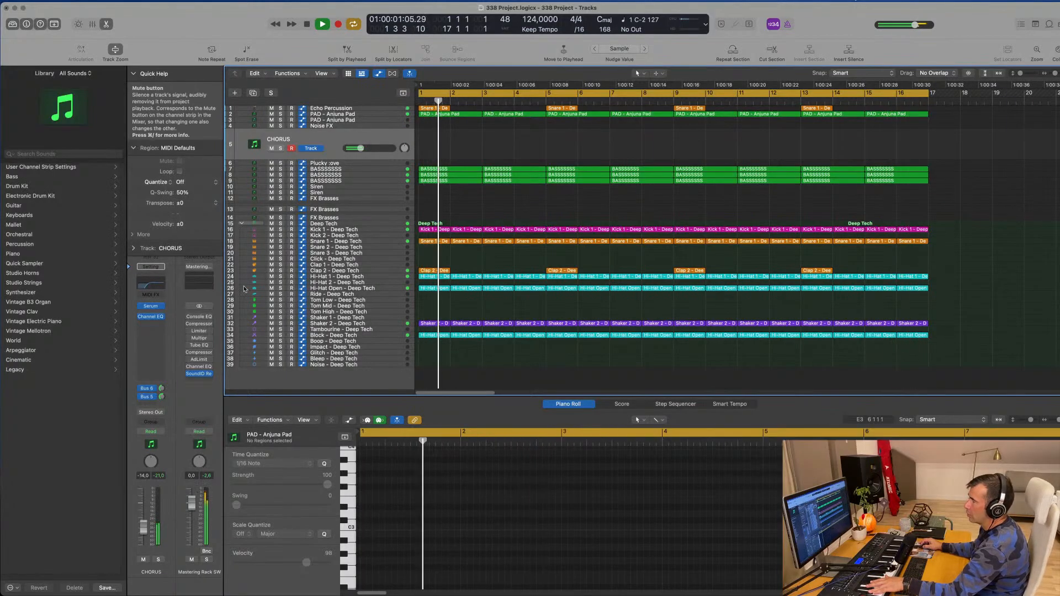
{"action": "left_click_drag", "start_coordinate": [360, 148], "coordinate": [365, 148]}
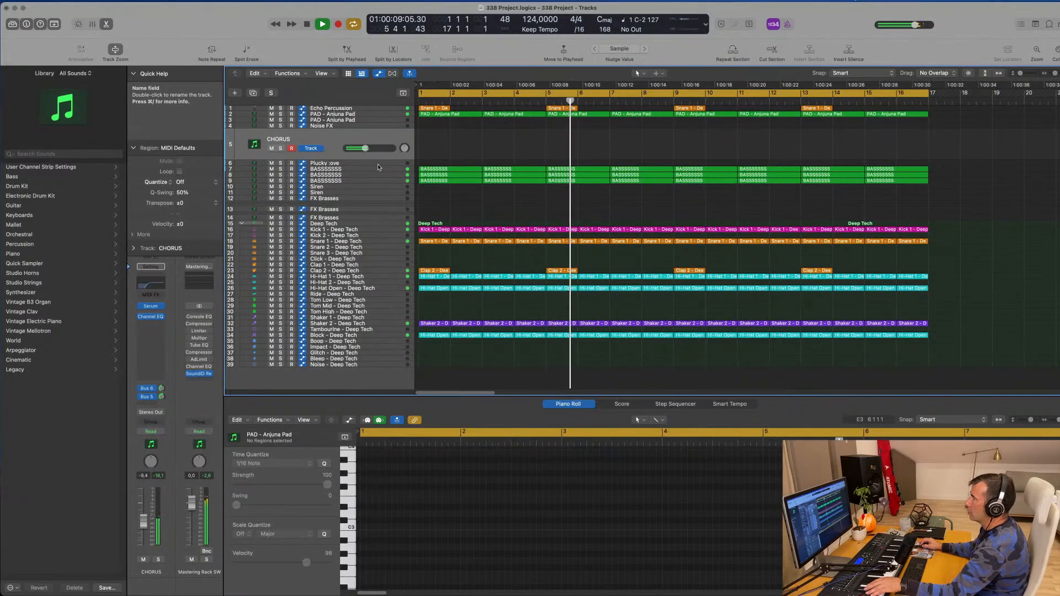
Select the Plucky :ove track and set its Stereo Delay output mix to 32% left and 33% right
{"action": "left_click", "coordinate": [323, 164]}
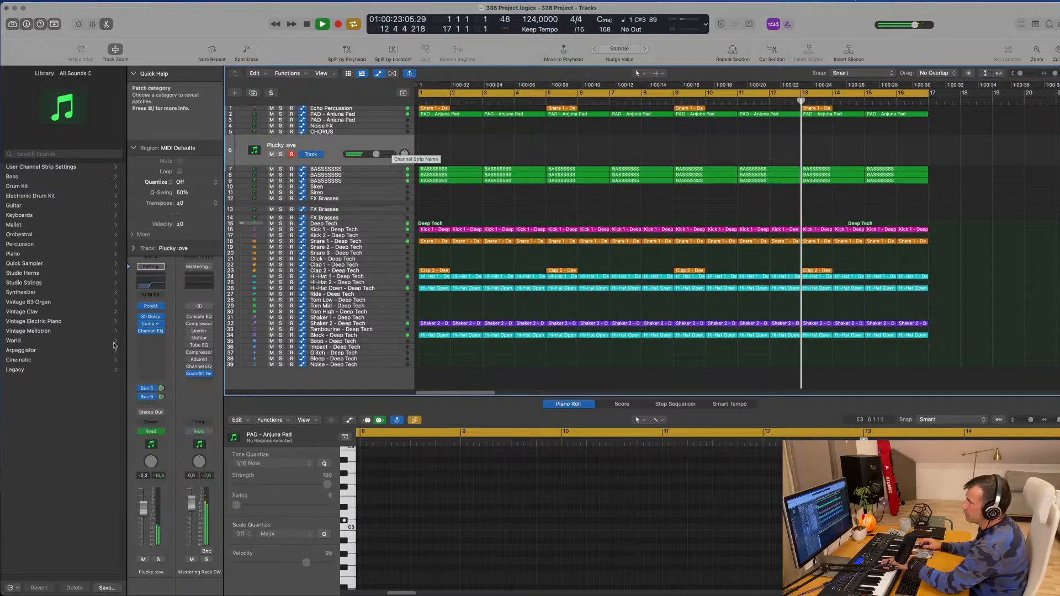
{"action": "left_click", "coordinate": [151, 317]}
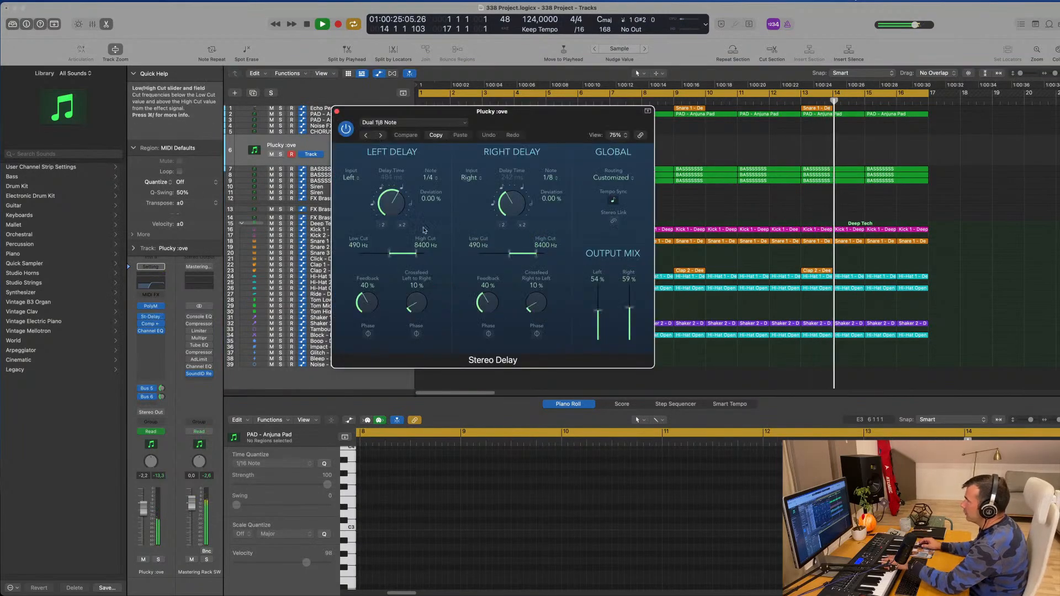
{"action": "left_click_drag", "start_coordinate": [629, 308], "coordinate": [602, 292]}
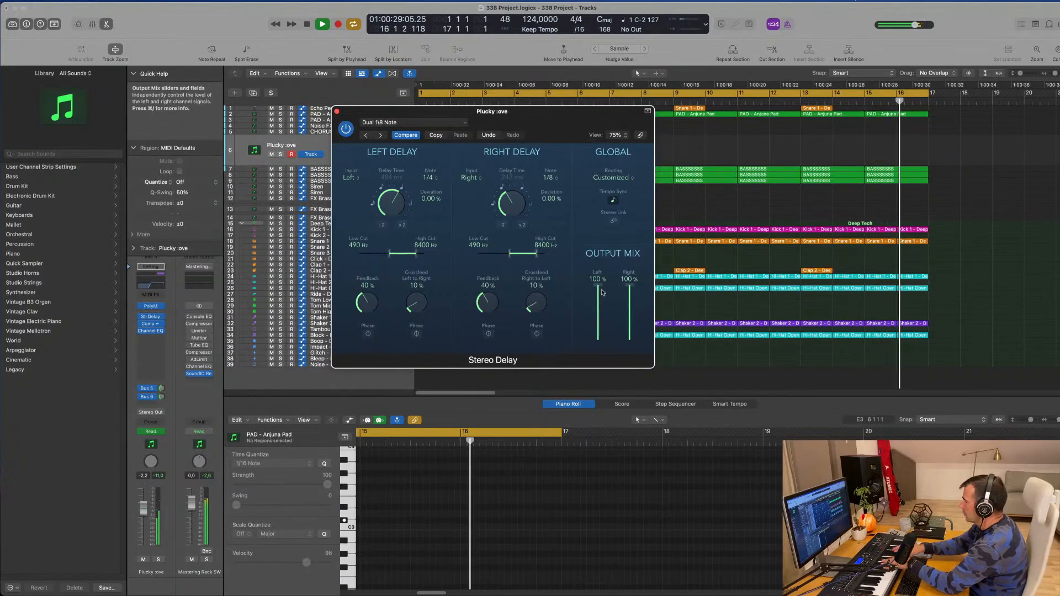
{"action": "left_click_drag", "start_coordinate": [600, 288], "coordinate": [599, 326]}
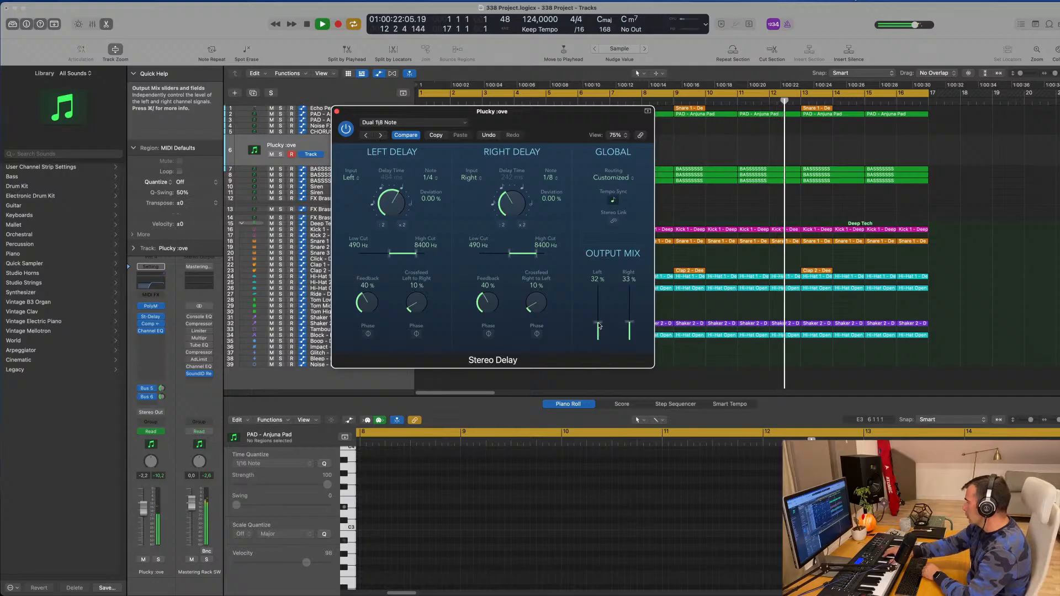
Switch to the second screenset, enlarge its Tracks window, and record a MIDI melody on Plucky :ove from about bar 5 to bar 11
{"action": "key", "text": "2"}
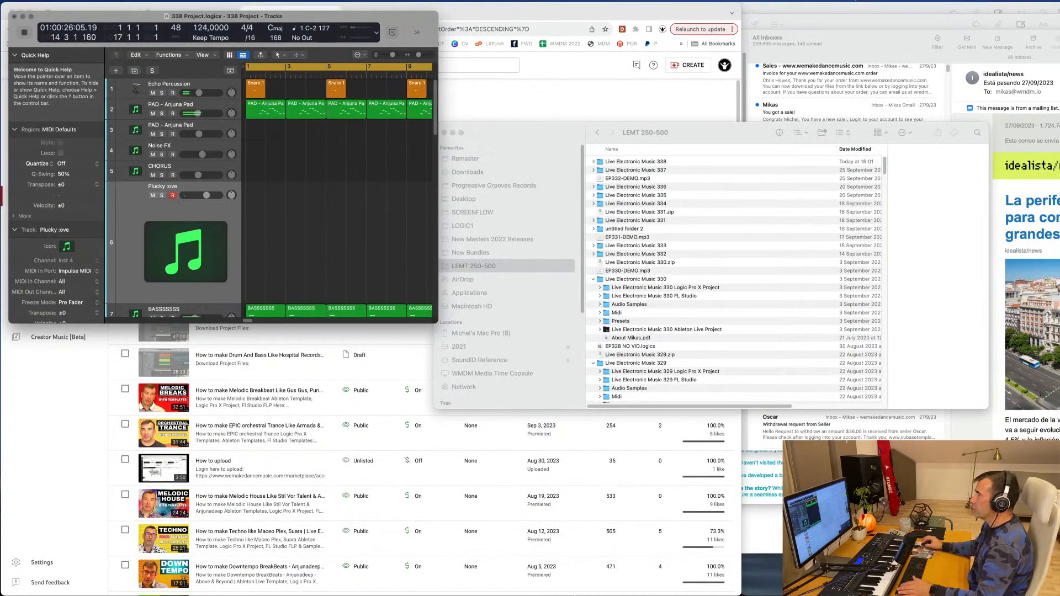
{"action": "left_click_drag", "start_coordinate": [435, 322], "coordinate": [1057, 591]}
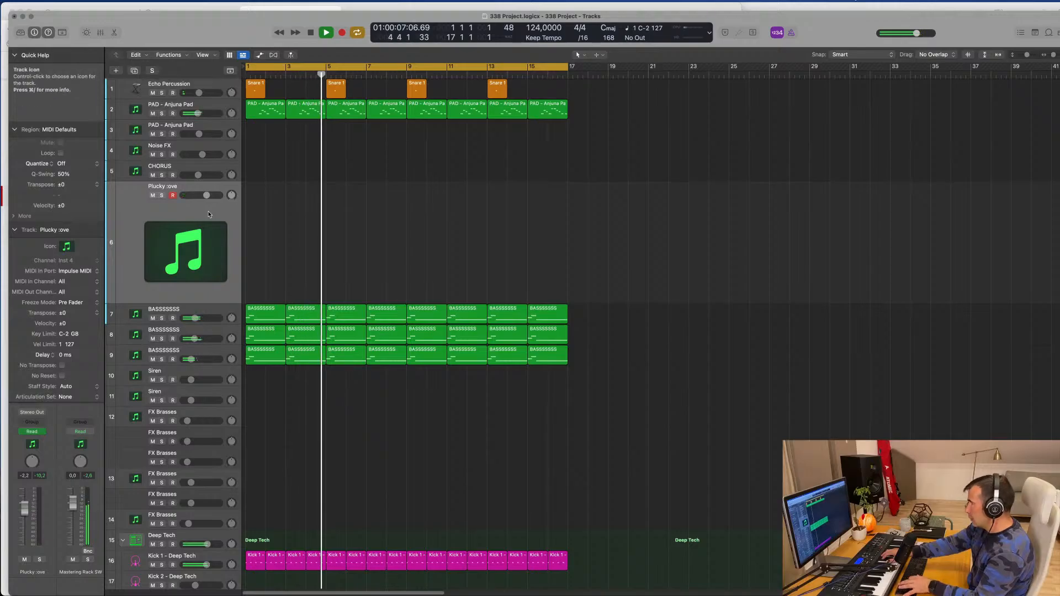
{"action": "key", "text": "r"}
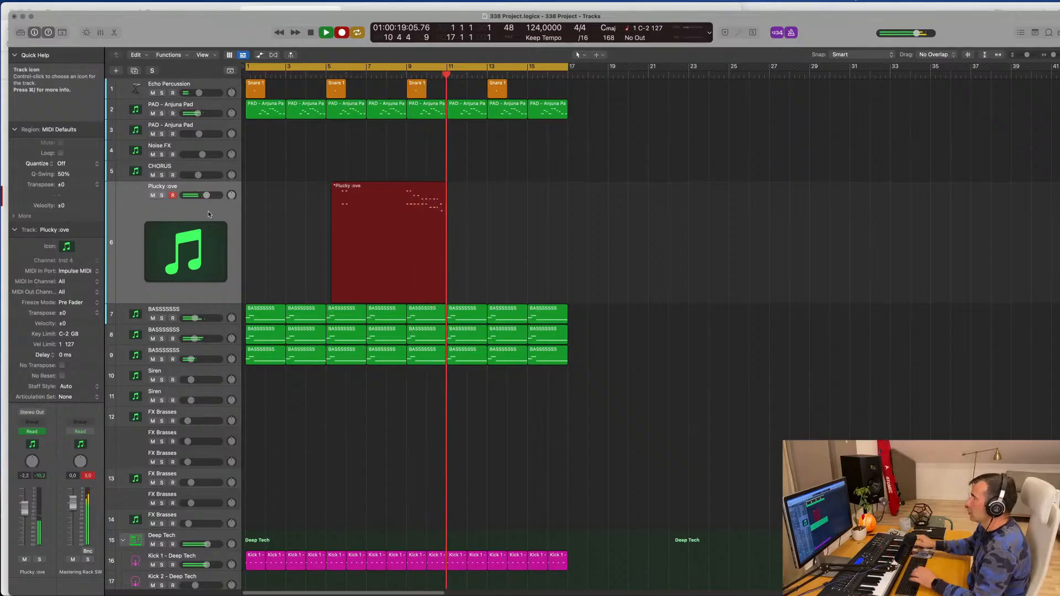
{"action": "key", "text": "space"}
{"action": "key", "text": "space"}
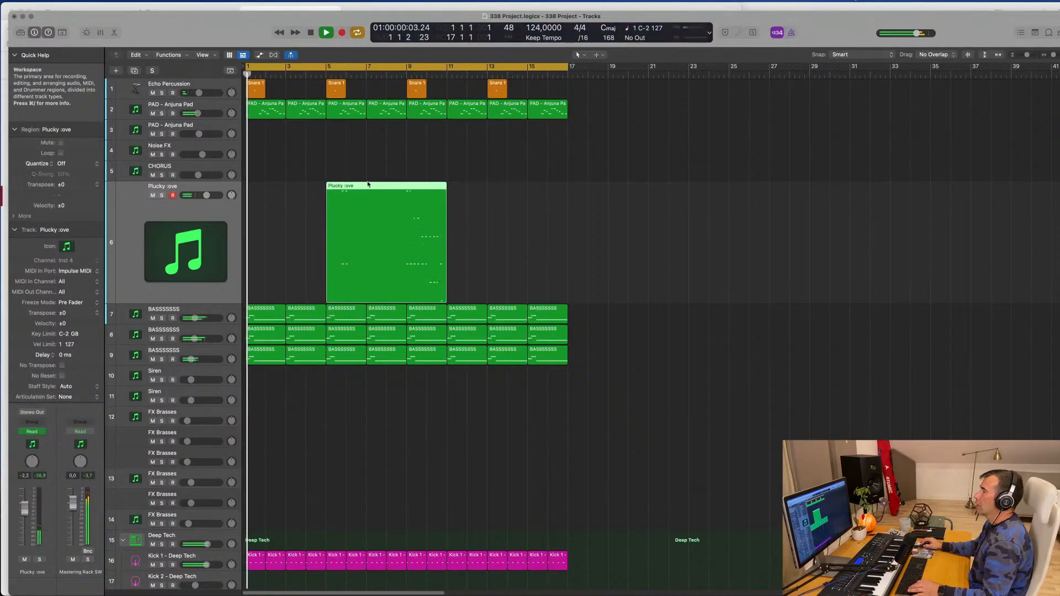
Split the recorded Plucky :ove region at bar 9, shortening the crossing notes, and delete the part before the split
{"action": "left_click", "coordinate": [406, 188]}
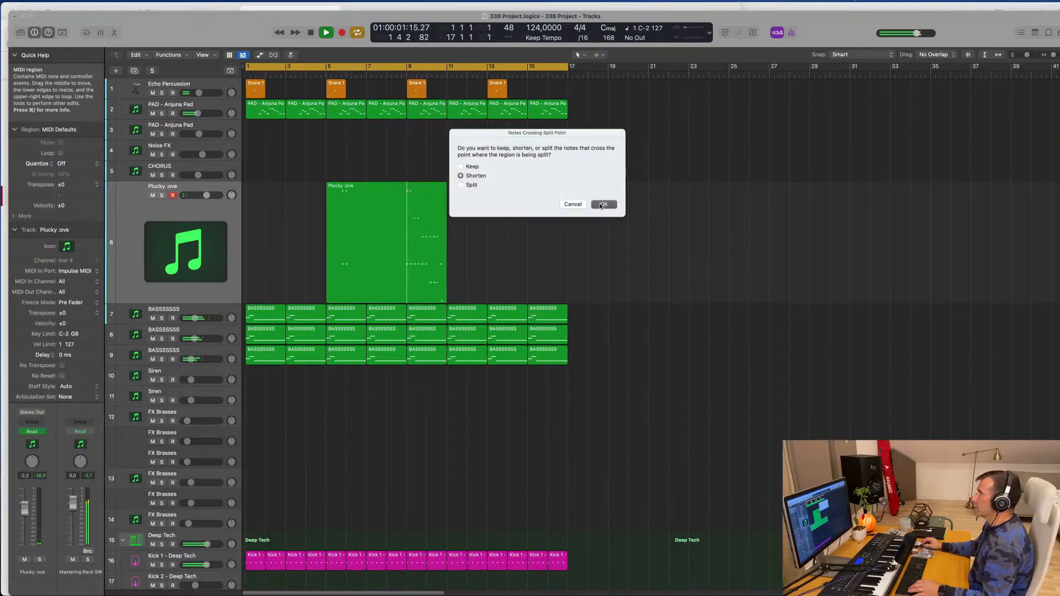
{"action": "left_click", "coordinate": [602, 205]}
{"action": "left_click", "coordinate": [357, 188]}
{"action": "key", "text": "Delete"}
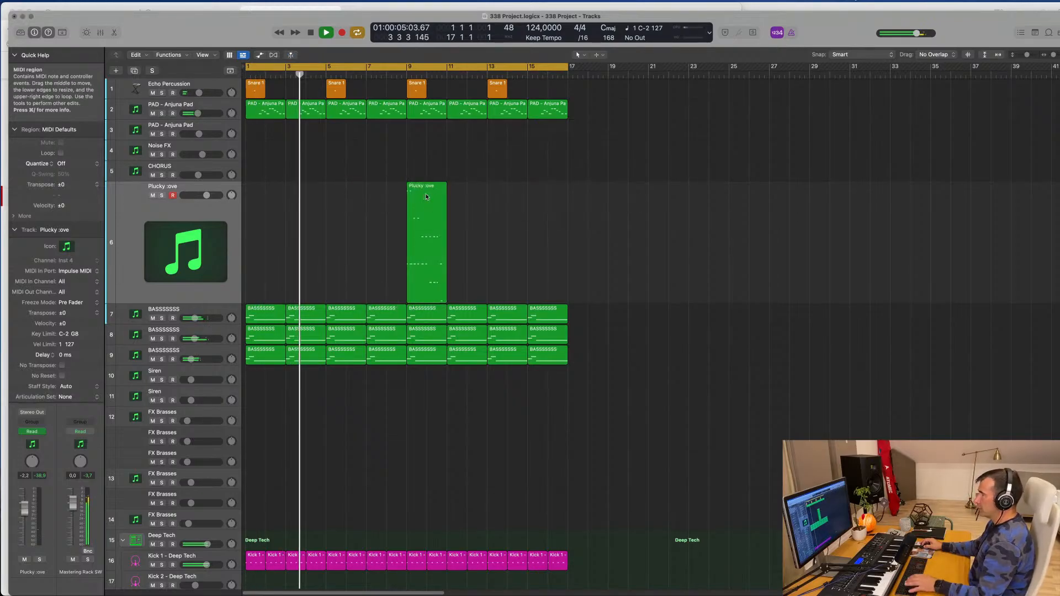
Open the remaining two-bar Plucky :ove region in the Piano Roll and move the region to bar 1
{"action": "left_click", "coordinate": [424, 194]}
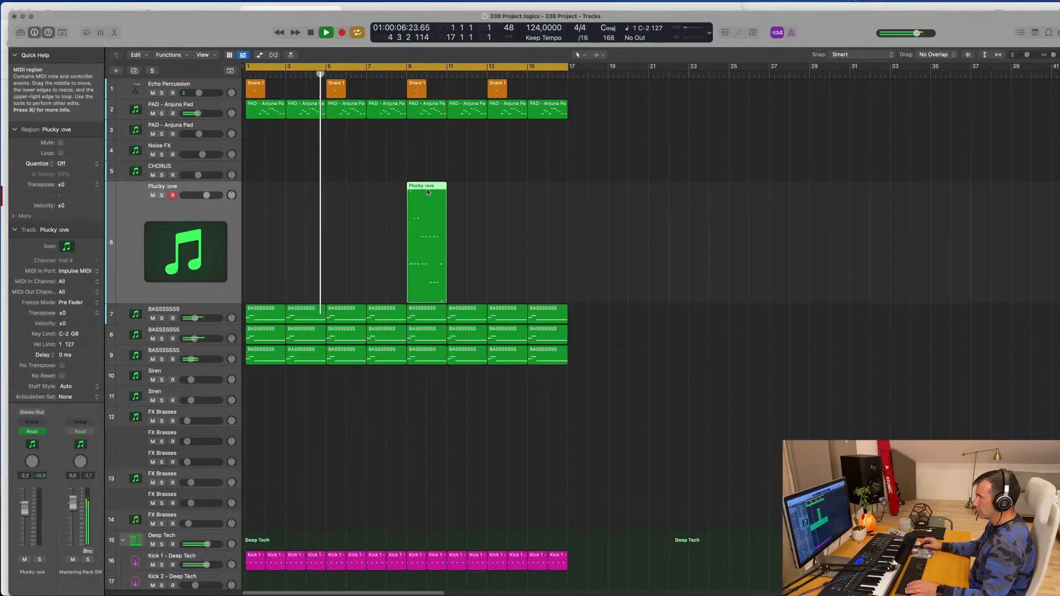
{"action": "double_click", "coordinate": [428, 192]}
{"action": "key", "text": "space"}
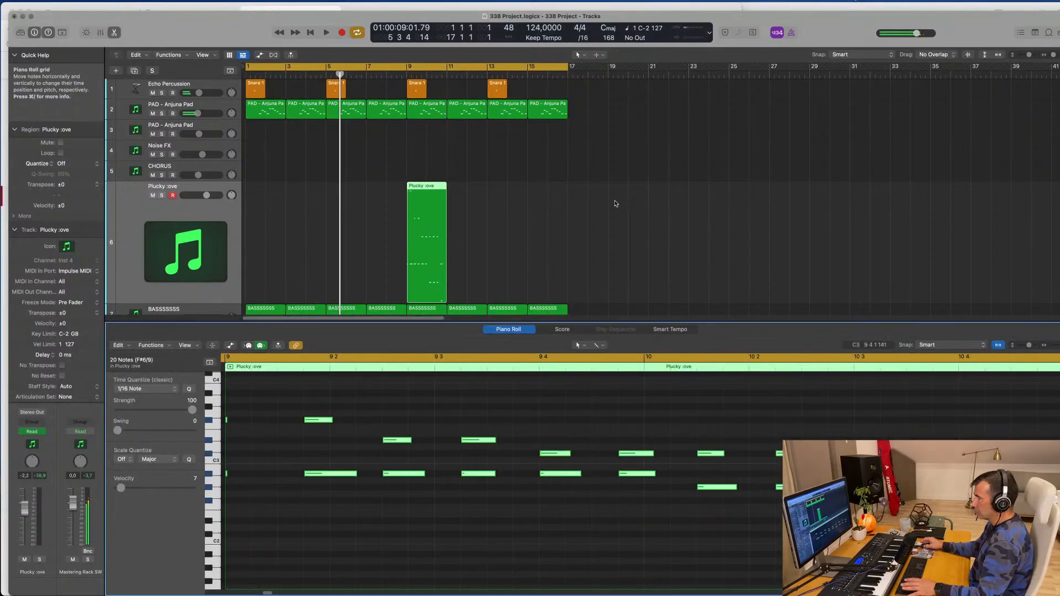
{"action": "key", "text": "space"}
{"action": "left_click_drag", "start_coordinate": [436, 198], "coordinate": [290, 197]}
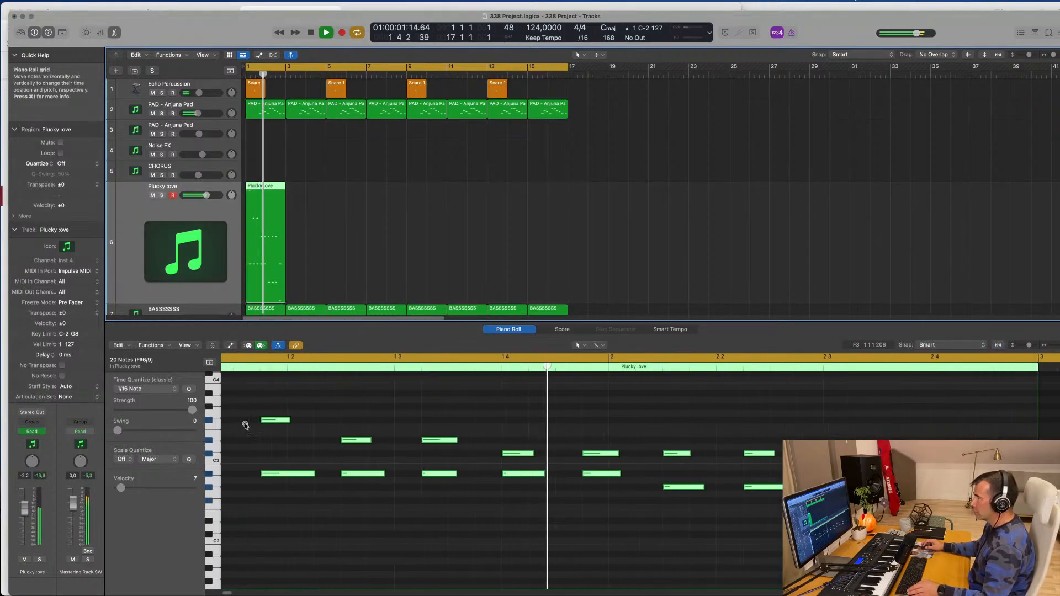
Lengthen the two notes at the start of the Plucky :ove region to about a sixteenth and replay from bar 1
{"action": "scroll", "coordinate": [247, 427], "scroll_direction": "left", "scroll_amount": 3}
{"action": "left_click_drag", "start_coordinate": [267, 407], "coordinate": [258, 428]}
{"action": "key", "text": "space"}
{"action": "key", "text": "space"}
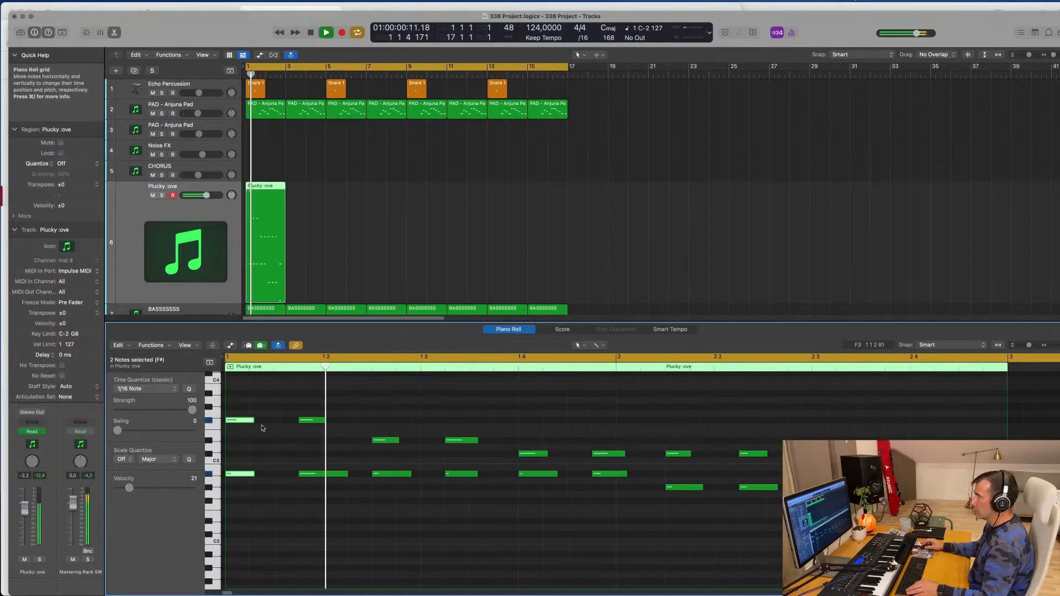
Copy the last two-note chord of the Plucky :ove region to near the end of bar 2
{"action": "scroll", "coordinate": [510, 433], "scroll_direction": "down", "scroll_amount": 6}
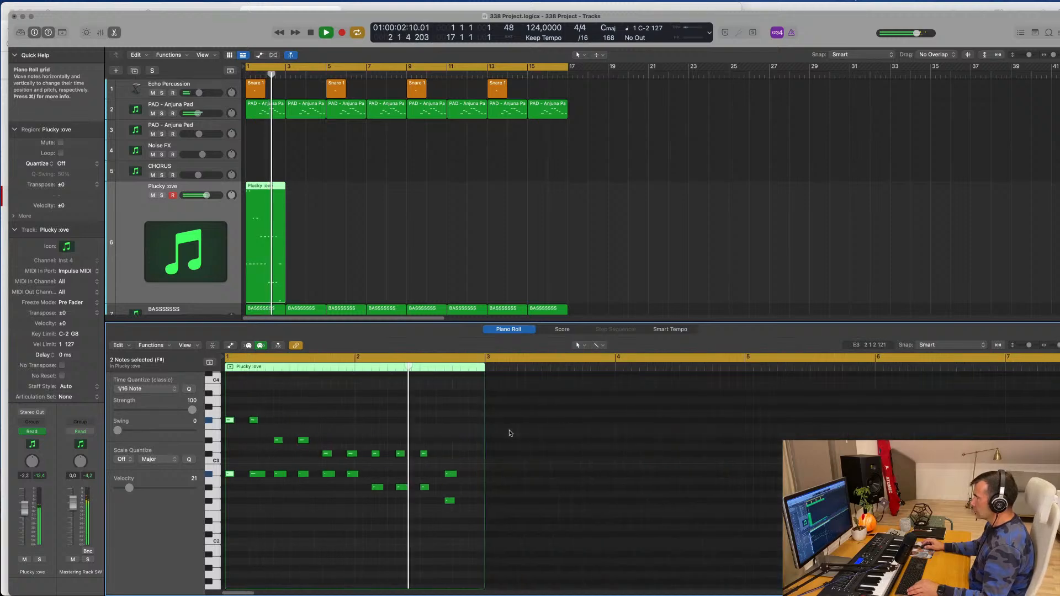
{"action": "scroll", "coordinate": [402, 429], "scroll_direction": "up", "scroll_amount": 3}
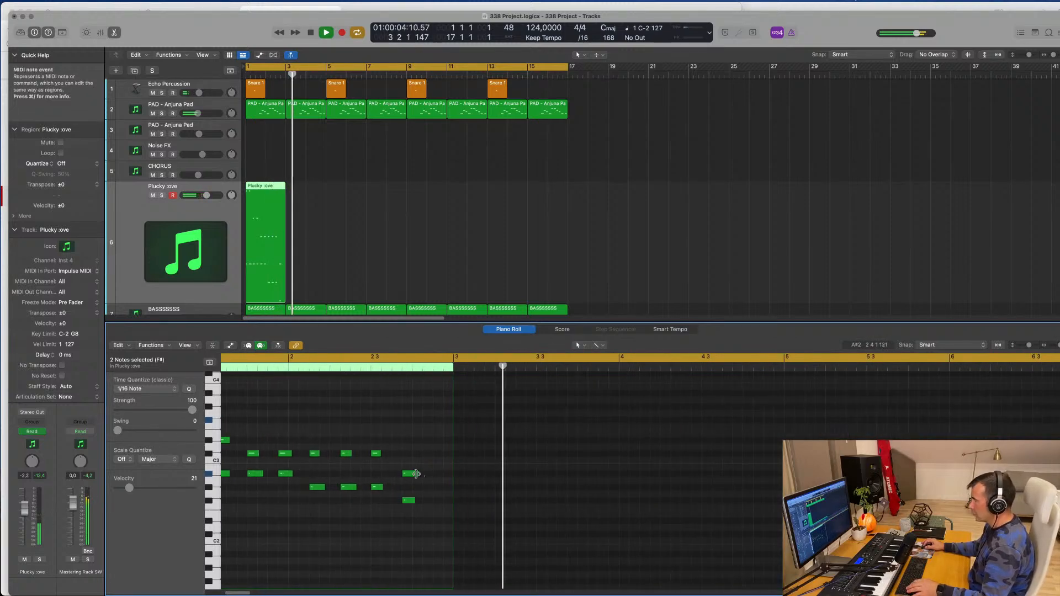
{"action": "mouse_move", "coordinate": [417, 473]}
{"action": "left_mouse_down"}
{"action": "mouse_move", "coordinate": [403, 504]}
{"action": "mouse_move", "coordinate": [436, 475]}
{"action": "left_mouse_up"}
{"action": "scroll", "coordinate": [419, 466], "scroll_direction": "down", "scroll_amount": 2}
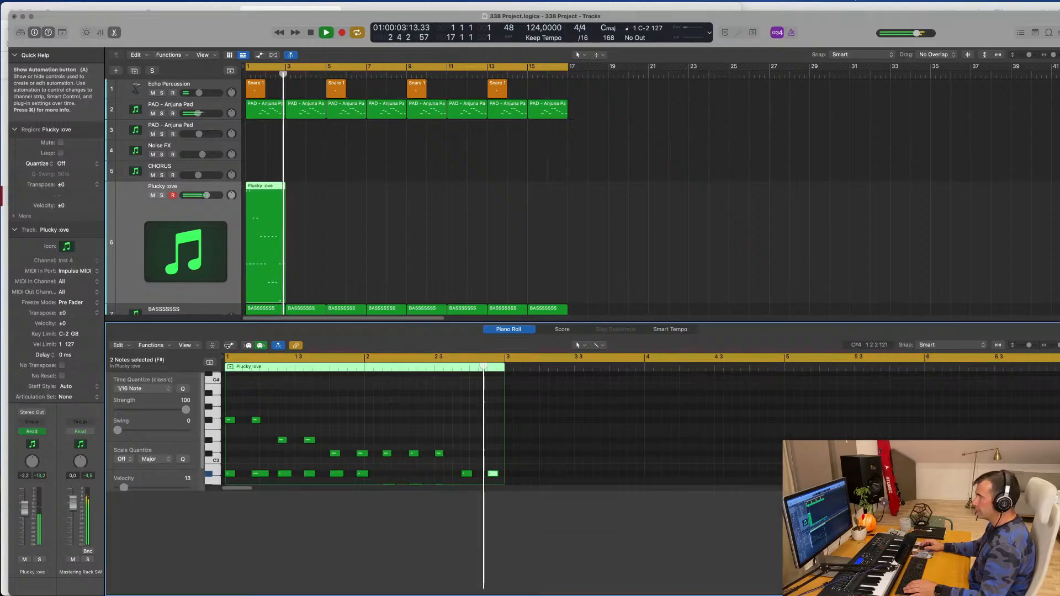
Show the Note Velocity lane below the Plucky :ove notes and replay the part from bar 1
{"action": "left_click", "coordinate": [231, 345]}
{"action": "key", "text": "space"}
{"action": "key", "text": "space"}
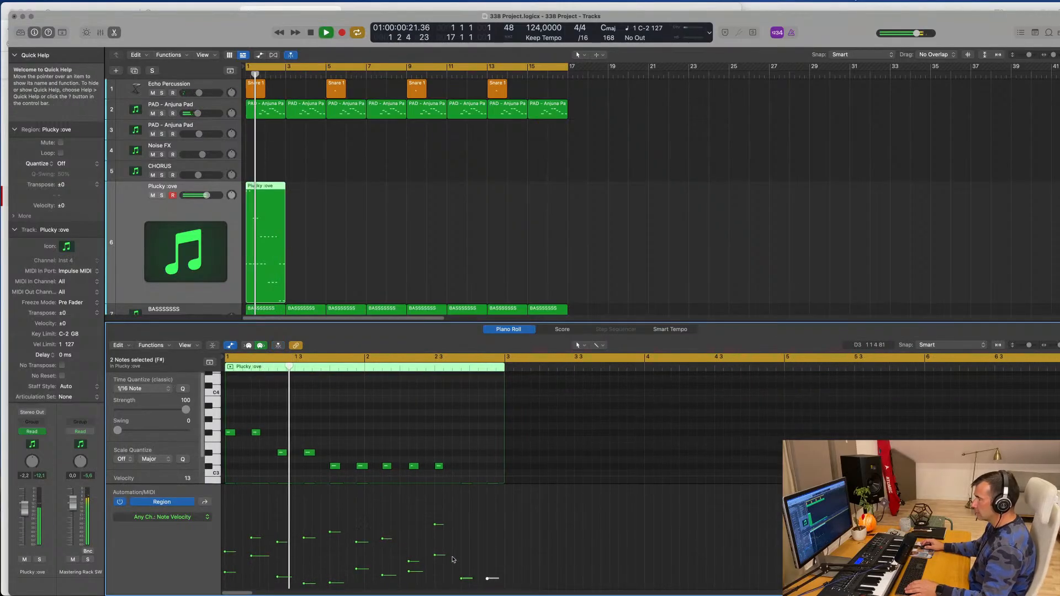
{"action": "scroll", "coordinate": [469, 437], "scroll_direction": "down", "scroll_amount": 3}
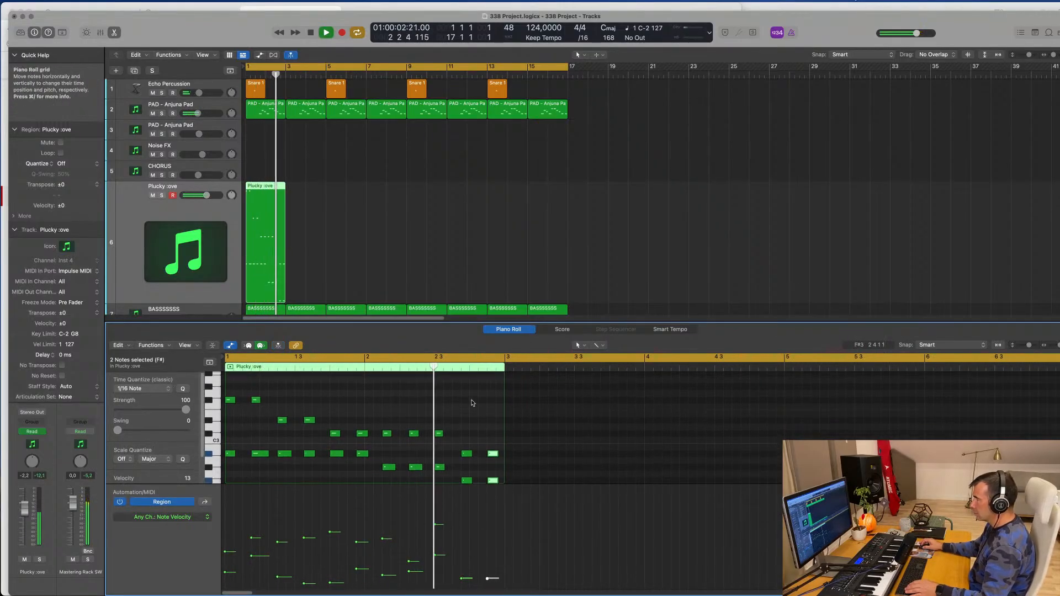
Redraw the velocities of all Plucky :ove notes as one gently descending line and replay from bar 1
{"action": "scroll", "coordinate": [472, 445], "scroll_direction": "down", "scroll_amount": 1}
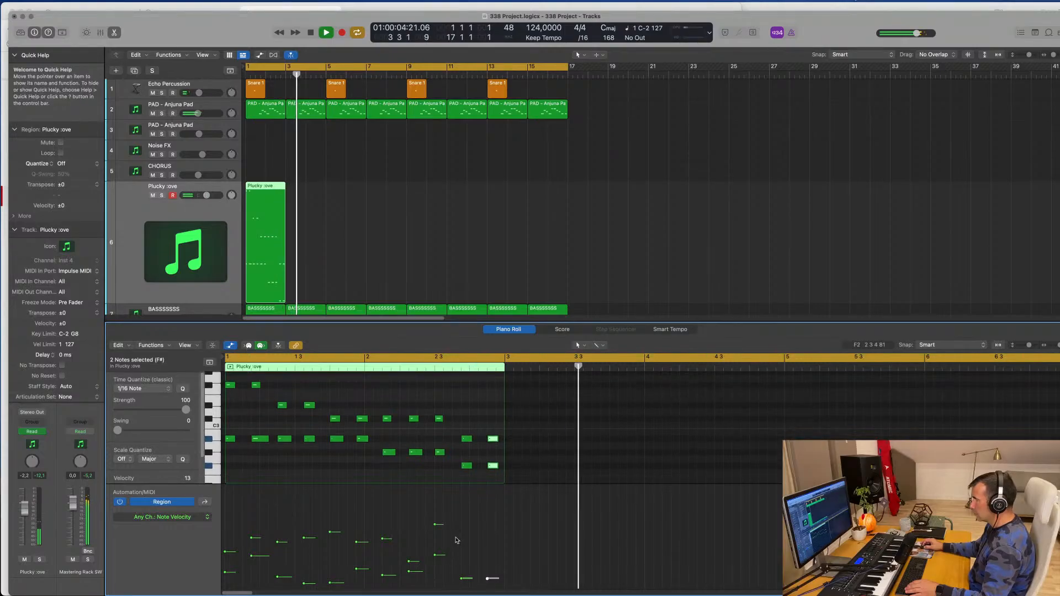
{"action": "left_click_drag", "start_coordinate": [455, 537], "coordinate": [485, 526]}
{"action": "key", "text": "Return"}
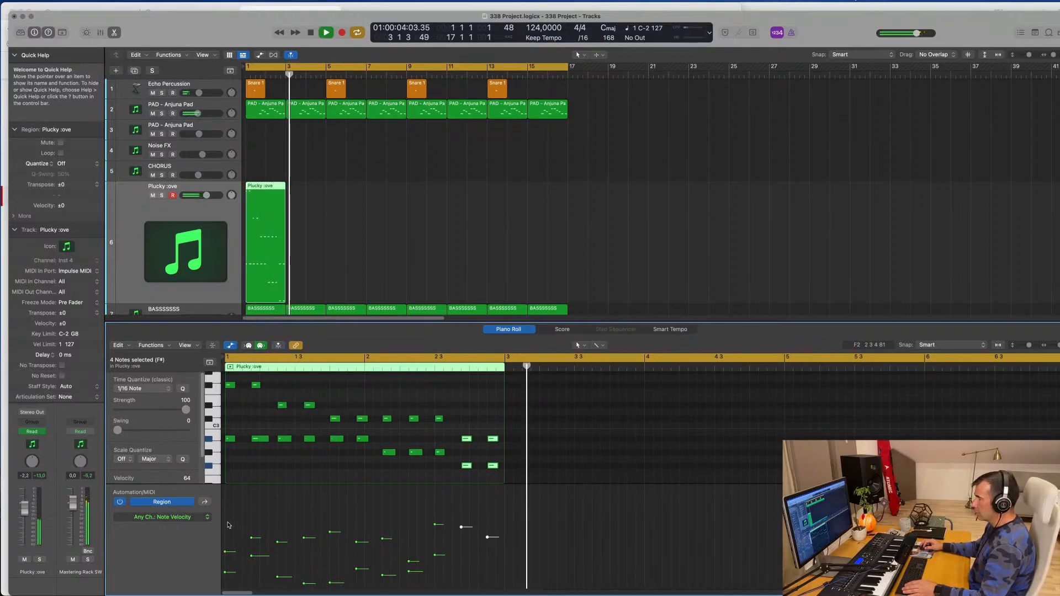
{"action": "left_click_drag", "start_coordinate": [448, 521], "coordinate": [360, 506]}
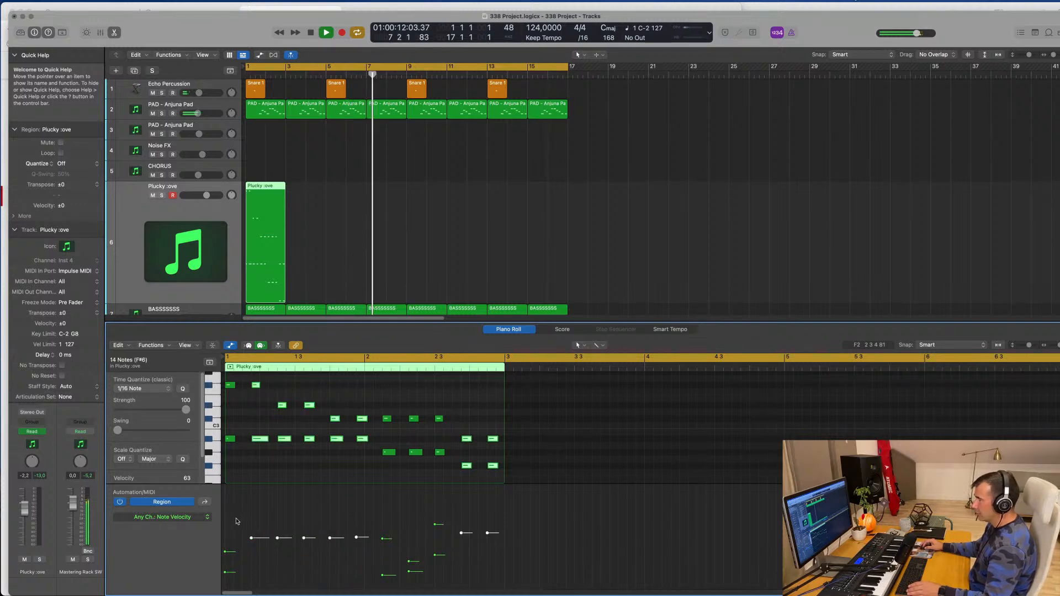
{"action": "mouse_move", "coordinate": [225, 522]}
{"action": "left_mouse_down"}
{"action": "mouse_move", "coordinate": [510, 519]}
{"action": "mouse_move", "coordinate": [509, 538]}
{"action": "left_mouse_up"}
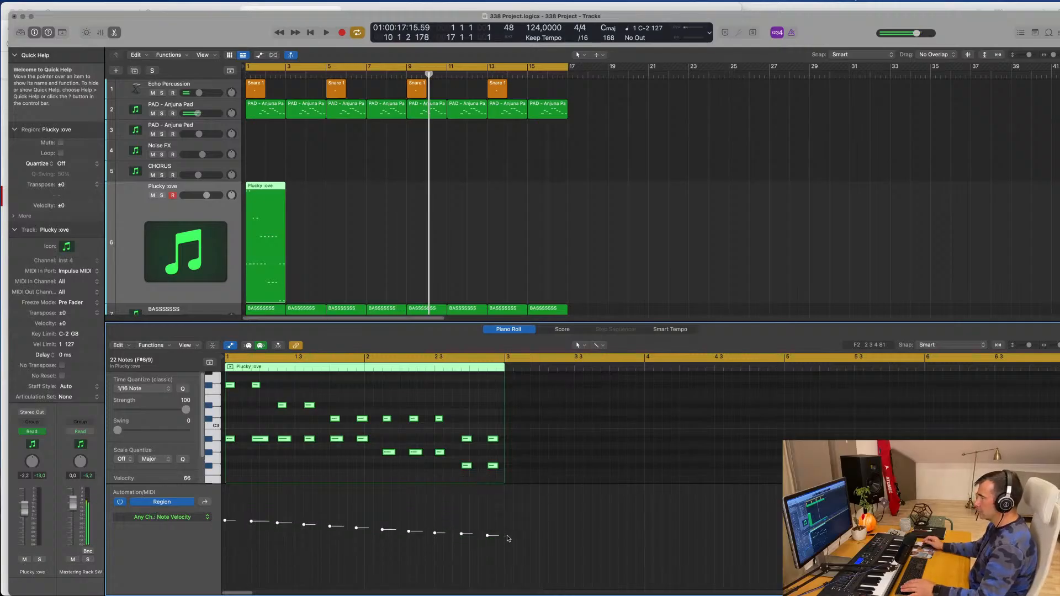
{"action": "key", "text": "space"}
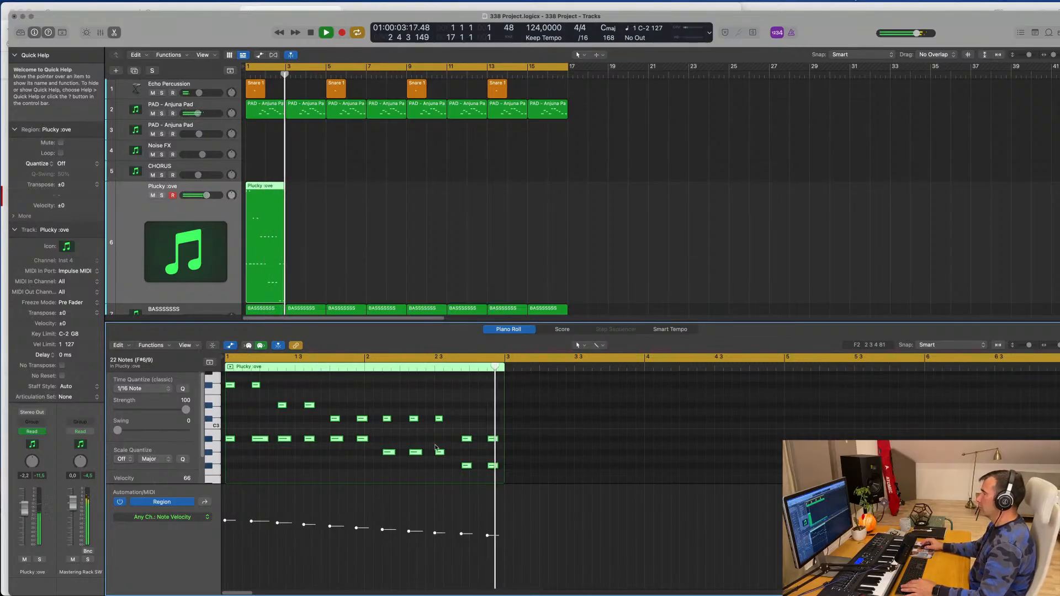
{"action": "key", "text": "space"}
{"action": "key", "text": "space"}
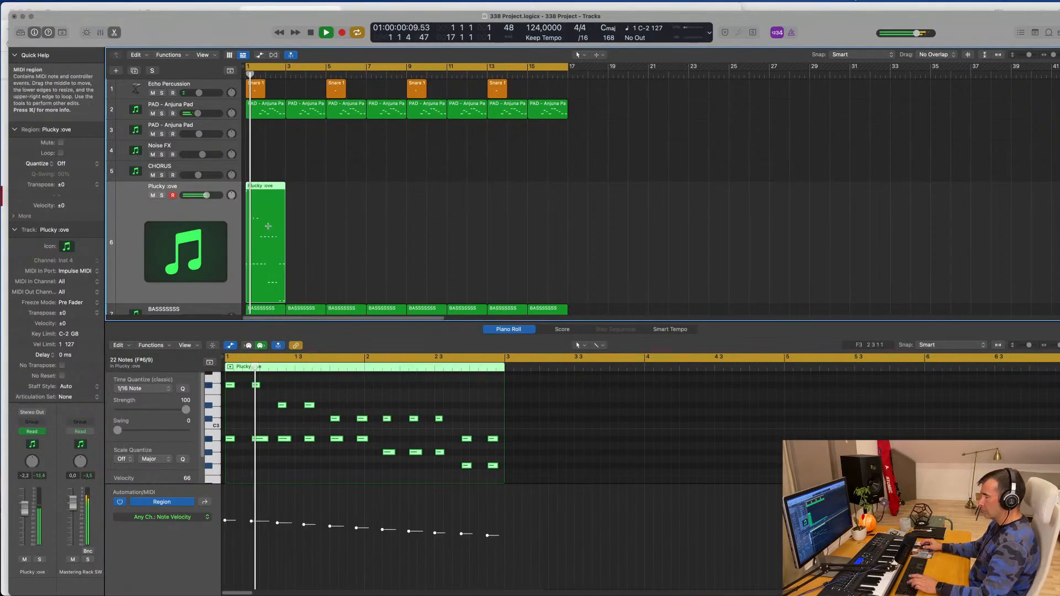
Repeat the two-bar Plucky :ove region seven times to fill its track up to bar 17
{"action": "key", "text": "super+r"}
{"action": "key", "text": "super+r"}
{"action": "key", "text": "super+r"}
{"action": "key", "text": "super+r"}
{"action": "key", "text": "super+r"}
{"action": "key", "text": "super+r"}
{"action": "key", "text": "super+r"}
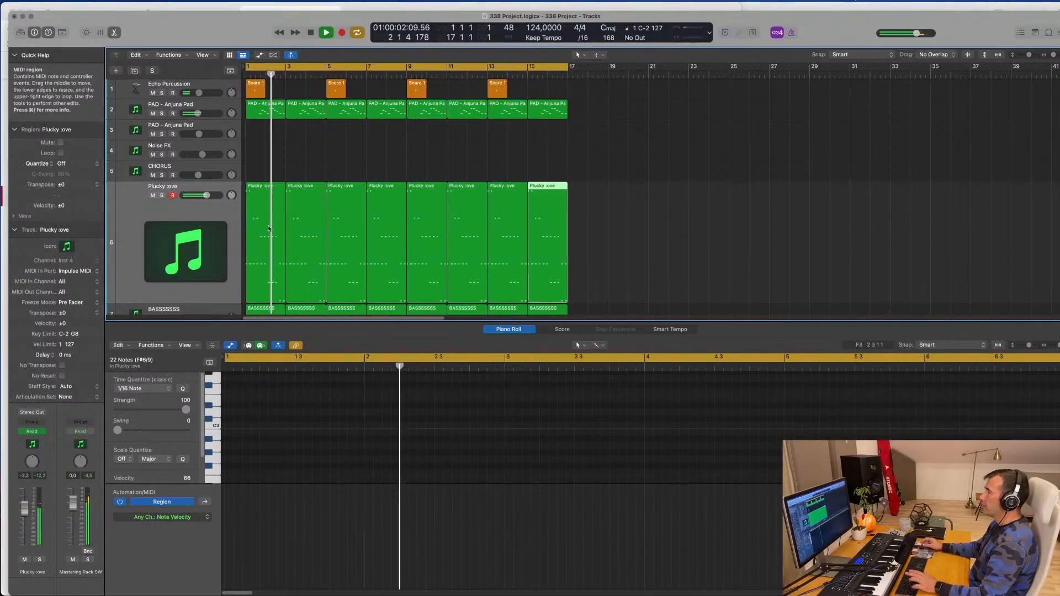
Open the Stereo Delay of the Plucky :ove track and set its output mix to 35% left and 53% right
{"action": "left_click", "coordinate": [130, 229]}
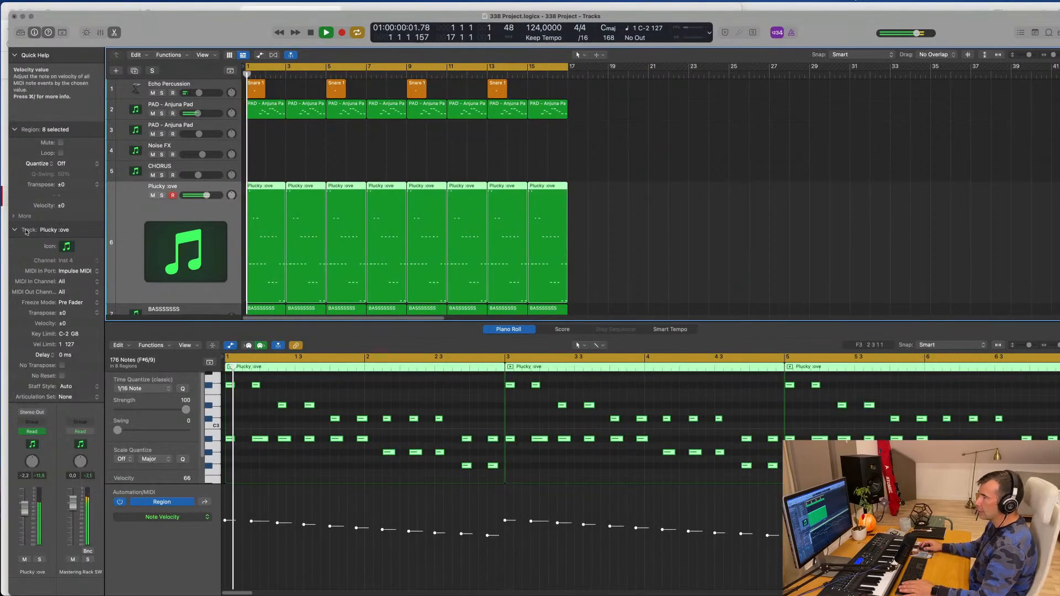
{"action": "left_click", "coordinate": [15, 229]}
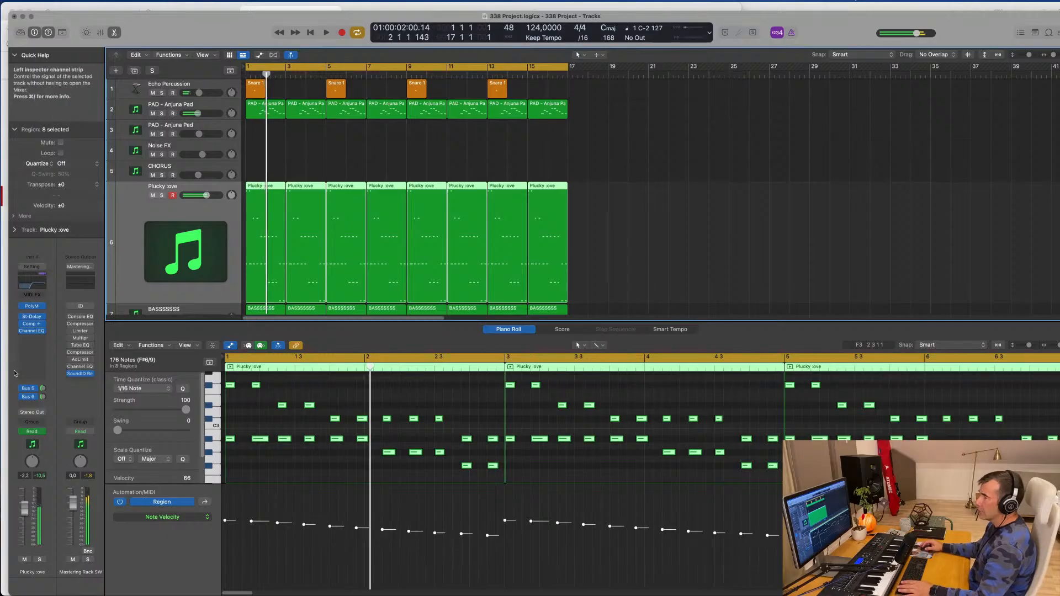
{"action": "left_click", "coordinate": [32, 318]}
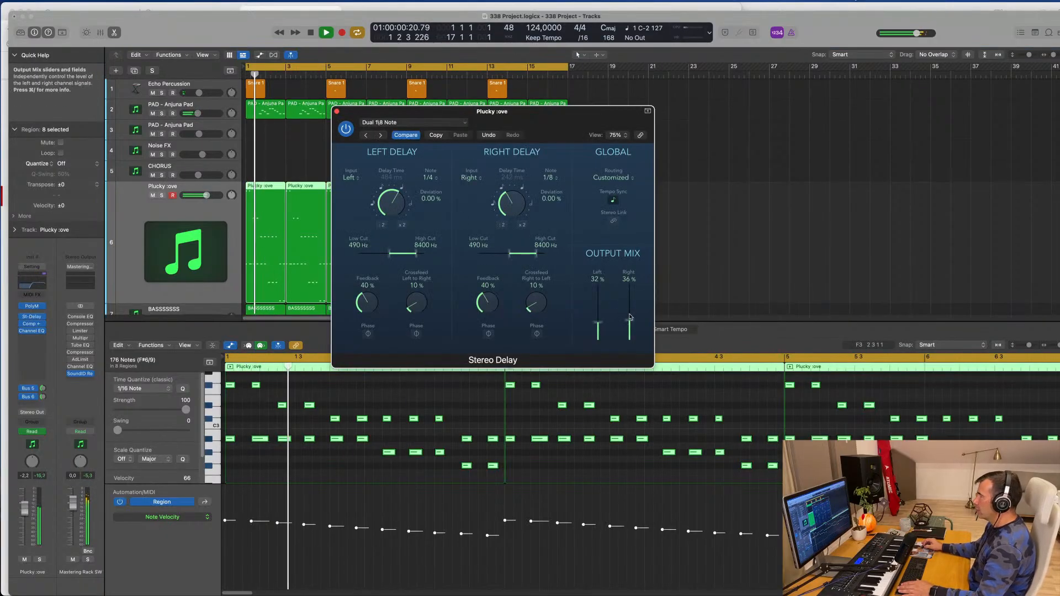
{"action": "left_click_drag", "start_coordinate": [630, 322], "coordinate": [599, 320]}
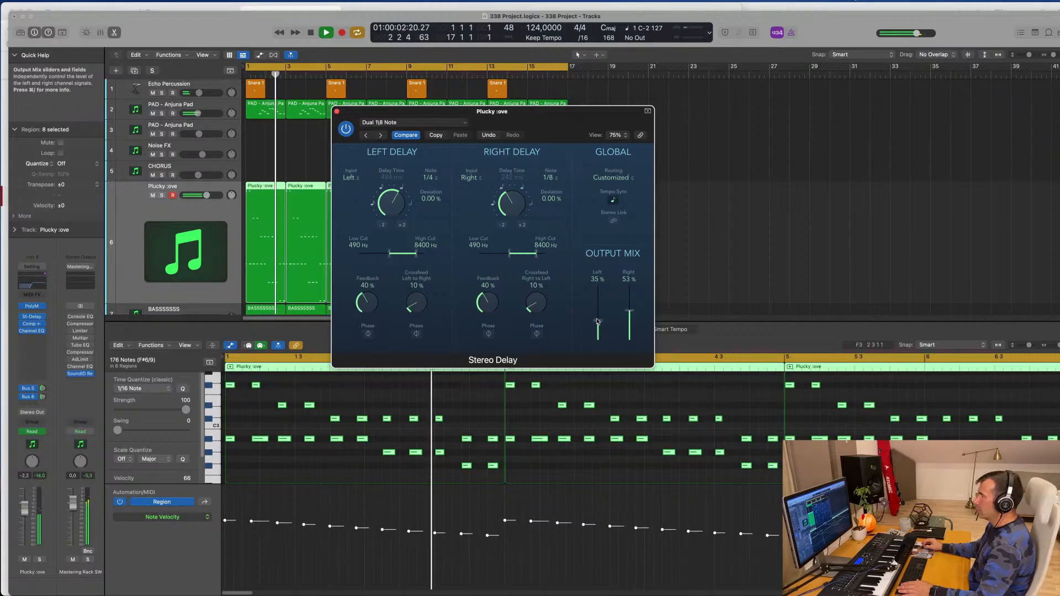
Show the PolyM instrument of the Plucky :ove track and close its window
{"action": "left_click", "coordinate": [32, 306]}
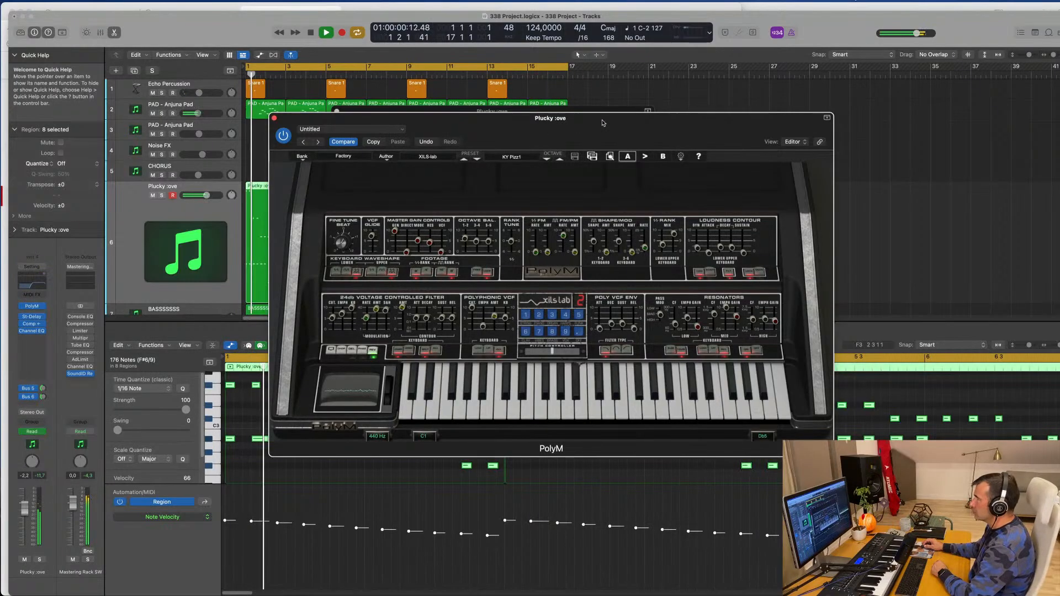
{"action": "left_click_drag", "start_coordinate": [285, 123], "coordinate": [345, 139]}
{"action": "left_click", "coordinate": [336, 134]}
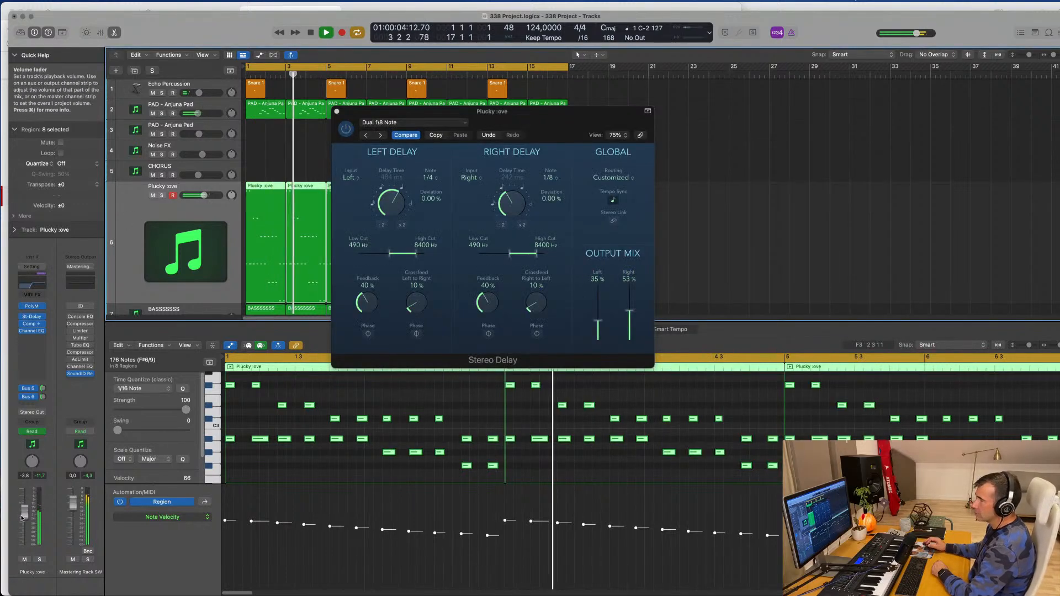
Close the Stereo Delay window and lower the Plucky :ove track volume to -10.0 dB
{"action": "left_click", "coordinate": [336, 111]}
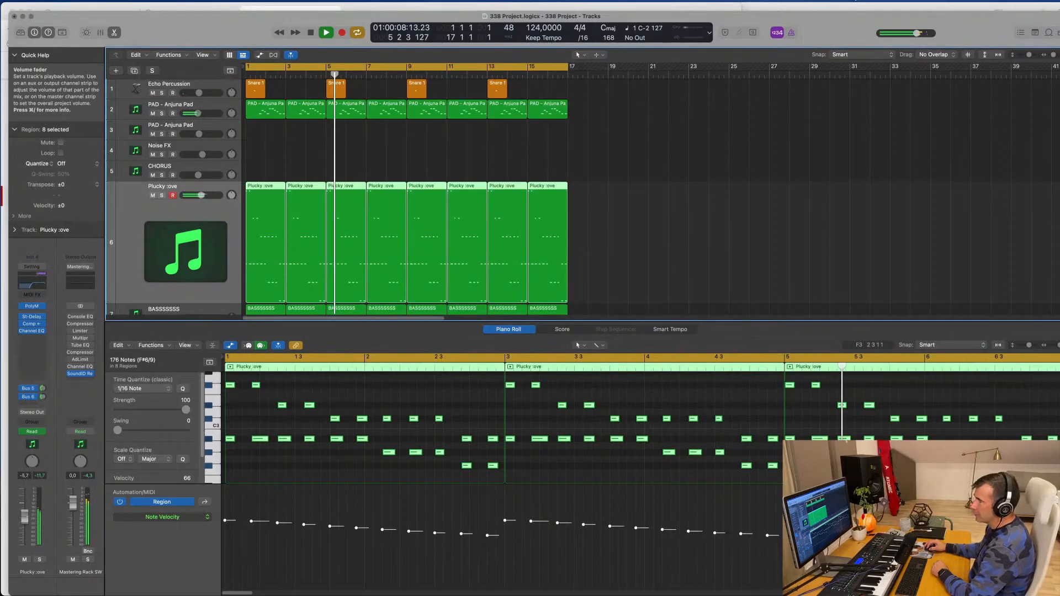
{"action": "left_click_drag", "start_coordinate": [24, 514], "coordinate": [23, 518]}
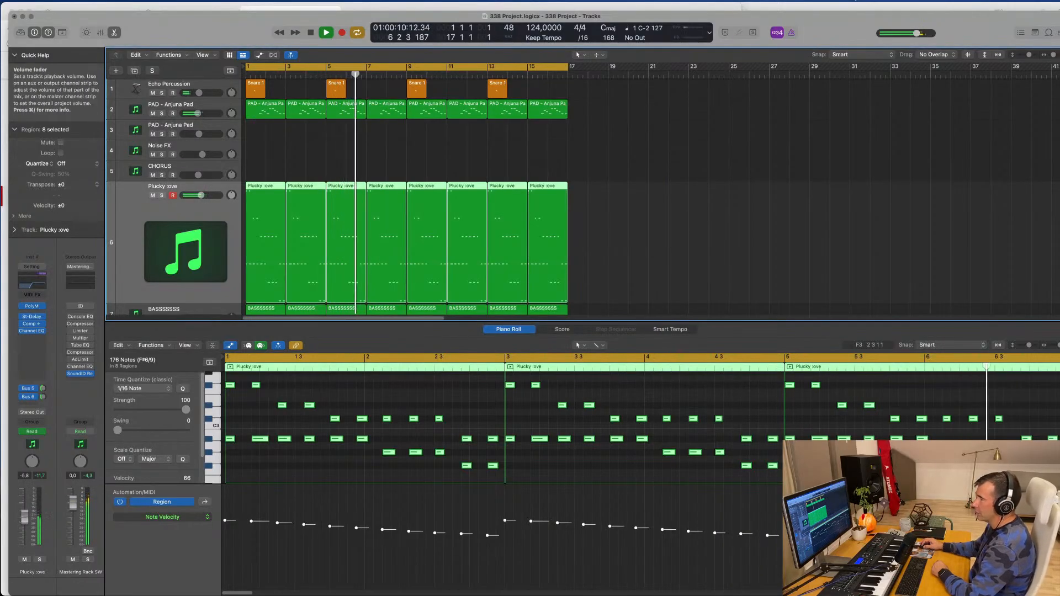
{"action": "left_click_drag", "start_coordinate": [24, 522], "coordinate": [25, 529]}
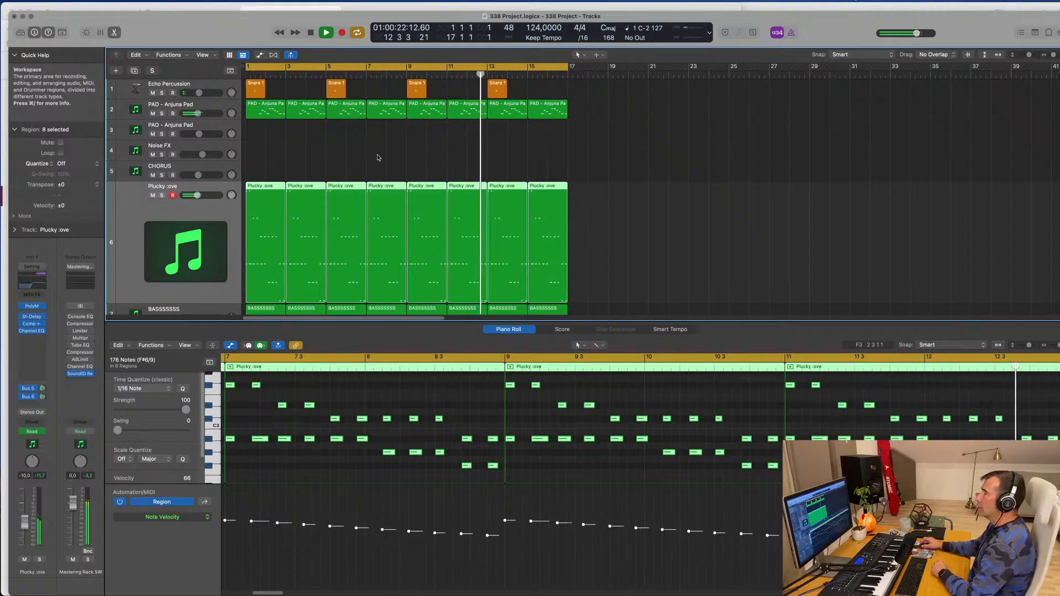
Select the FX Brasses track 12 and increase its track height
{"action": "scroll", "coordinate": [371, 154], "scroll_direction": "down", "scroll_amount": 3}
{"action": "scroll", "coordinate": [371, 154], "scroll_direction": "down", "scroll_amount": 5}
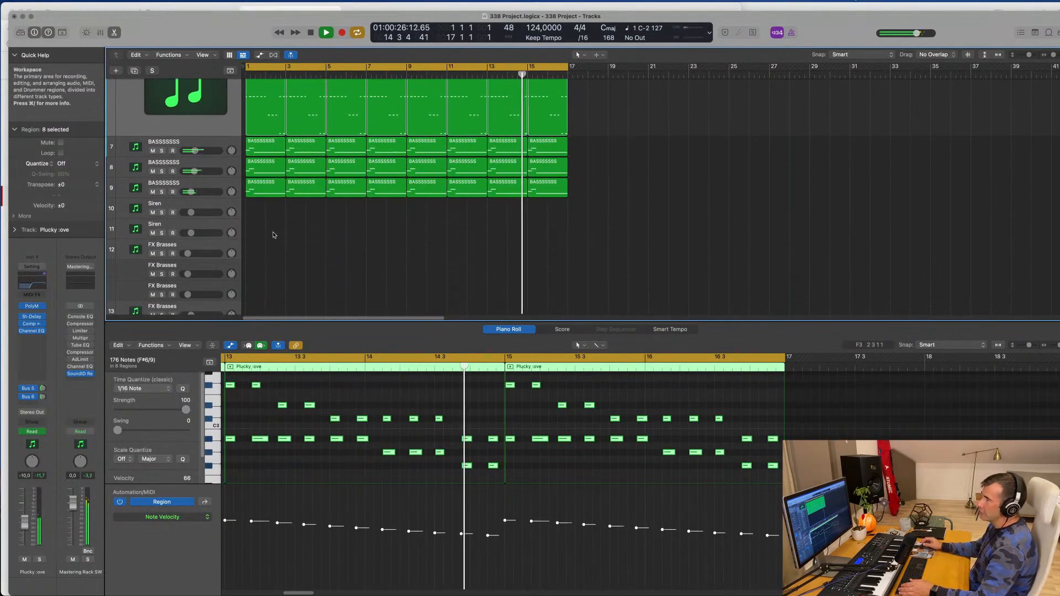
{"action": "scroll", "coordinate": [312, 251], "scroll_direction": "down", "scroll_amount": 1}
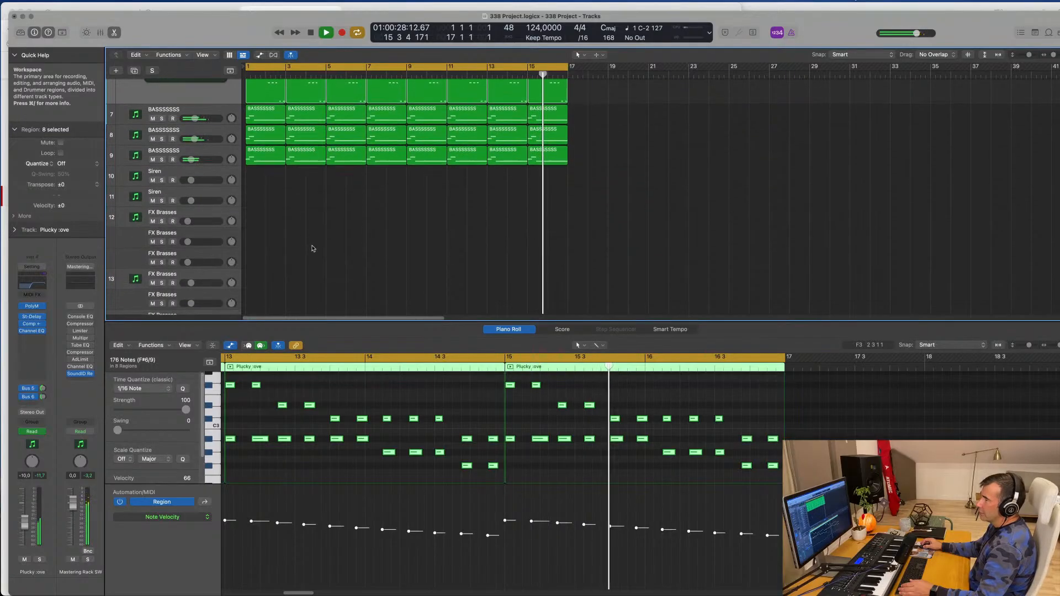
{"action": "left_click", "coordinate": [203, 225]}
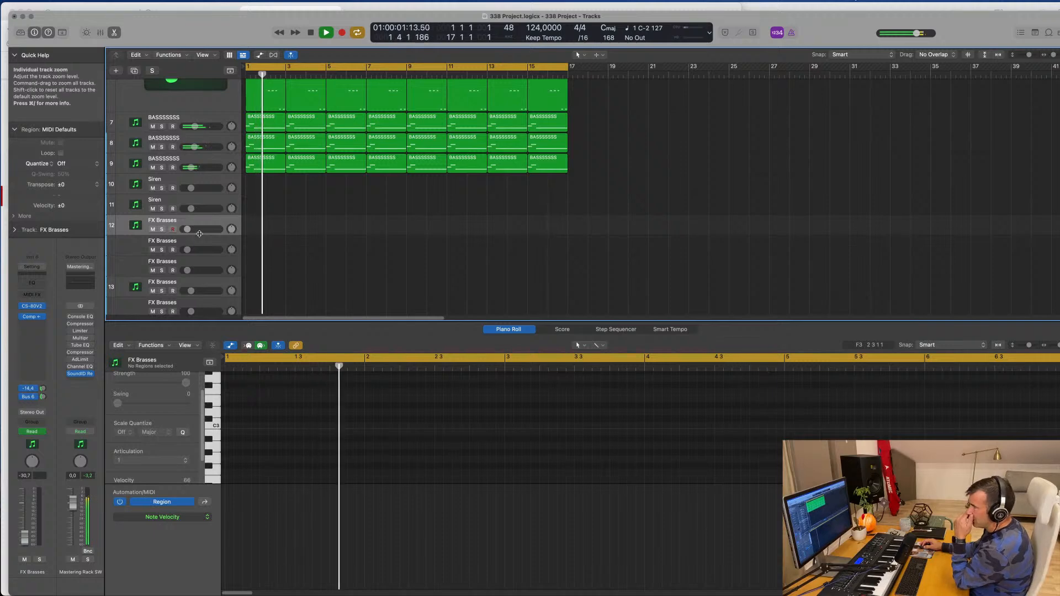
{"action": "left_click_drag", "start_coordinate": [153, 235], "coordinate": [151, 283]}
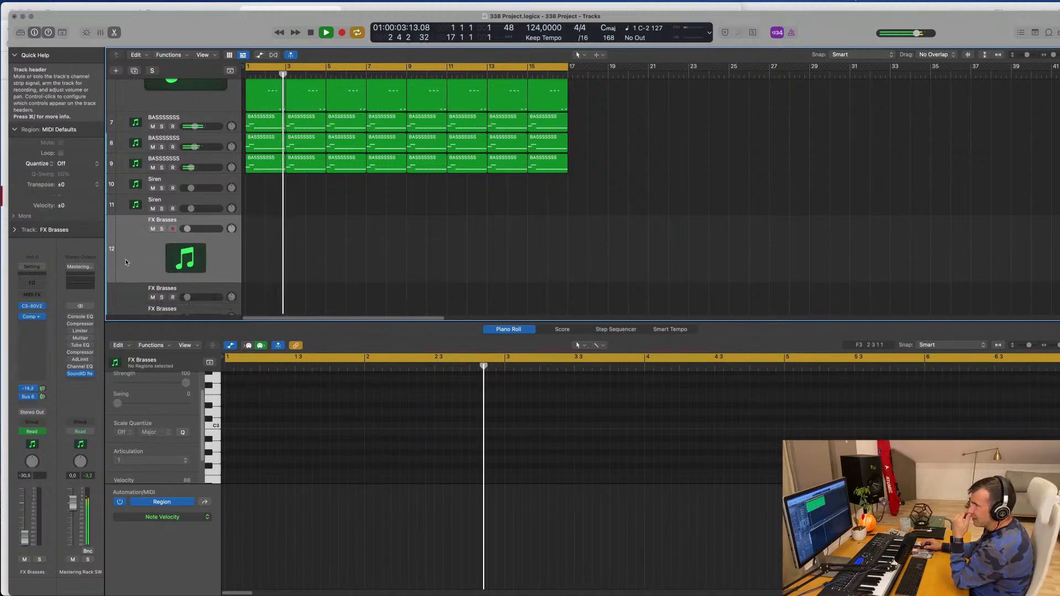
Show track automation and switch the FX Brasses lane to the CS-80V2 subfrq parameter
{"action": "key", "text": "a"}
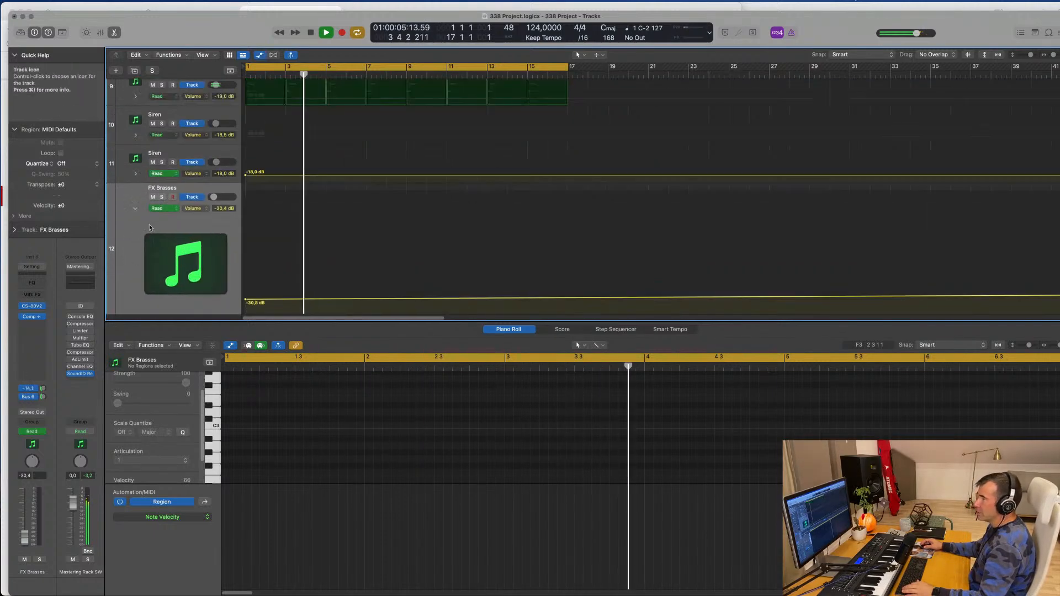
{"action": "left_click", "coordinate": [193, 208]}
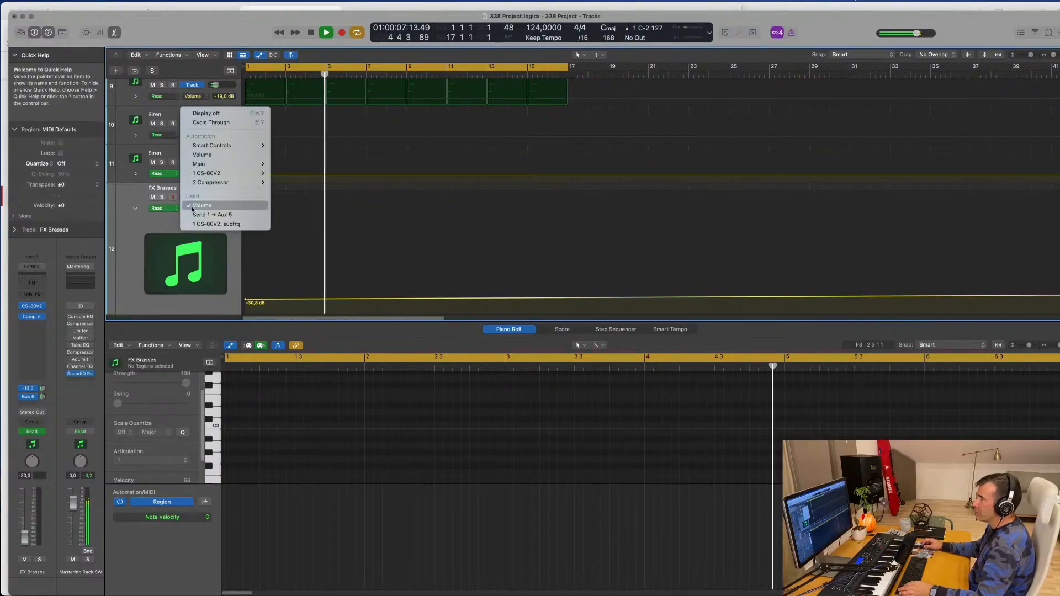
{"action": "left_click", "coordinate": [201, 224]}
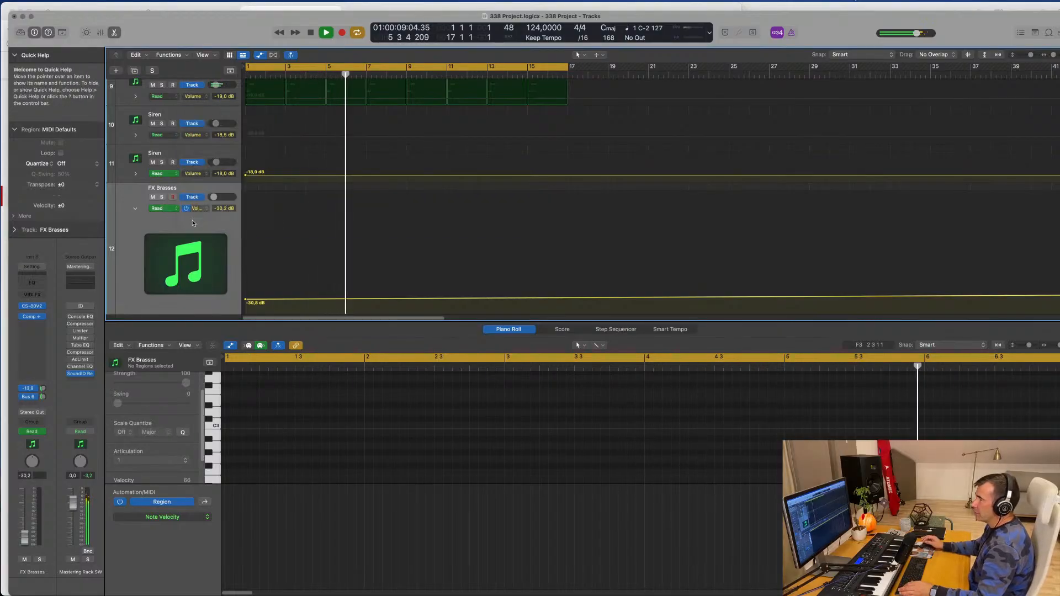
{"action": "key", "text": "super+Left"}
{"action": "key", "text": "super+Left"}
{"action": "key", "text": "super+Left"}
{"action": "key", "text": "super+Left"}
{"action": "key", "text": "super+Left"}
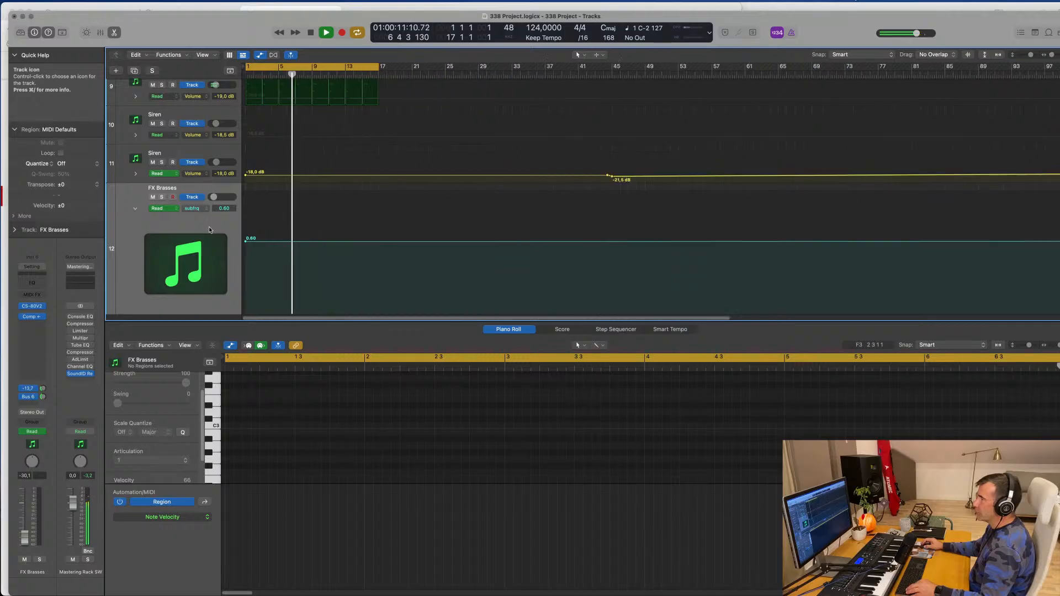
{"action": "key", "text": "super+Up"}
{"action": "key", "text": "super+Up"}
{"action": "key", "text": "super+Up"}
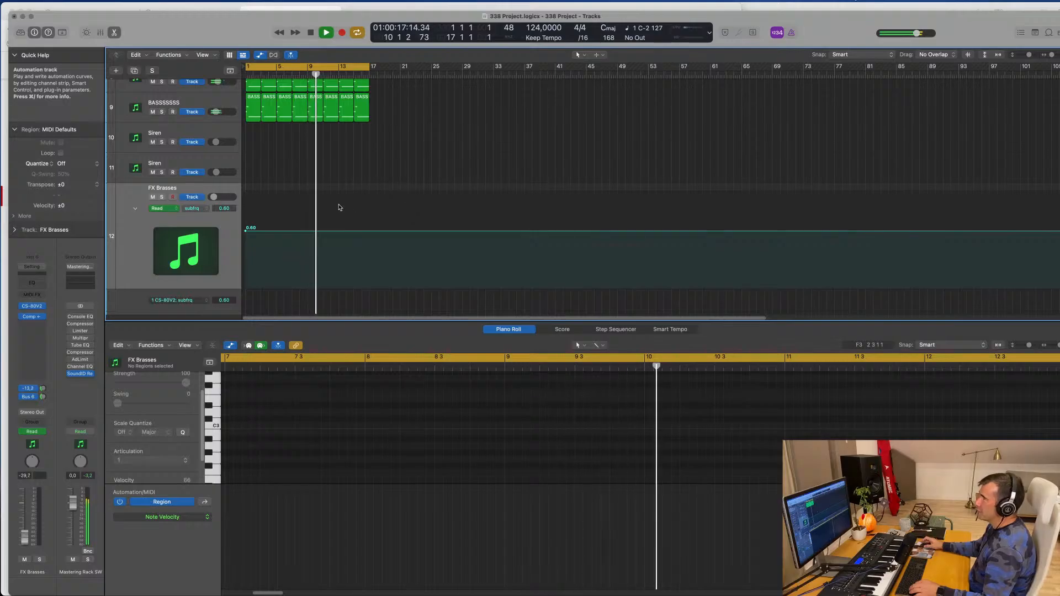
Copy the first BASSSSSSS region of track 9 to bar 1 of the FX Brasses track and stop playback
{"action": "scroll", "coordinate": [386, 215], "scroll_direction": "up", "scroll_amount": 4}
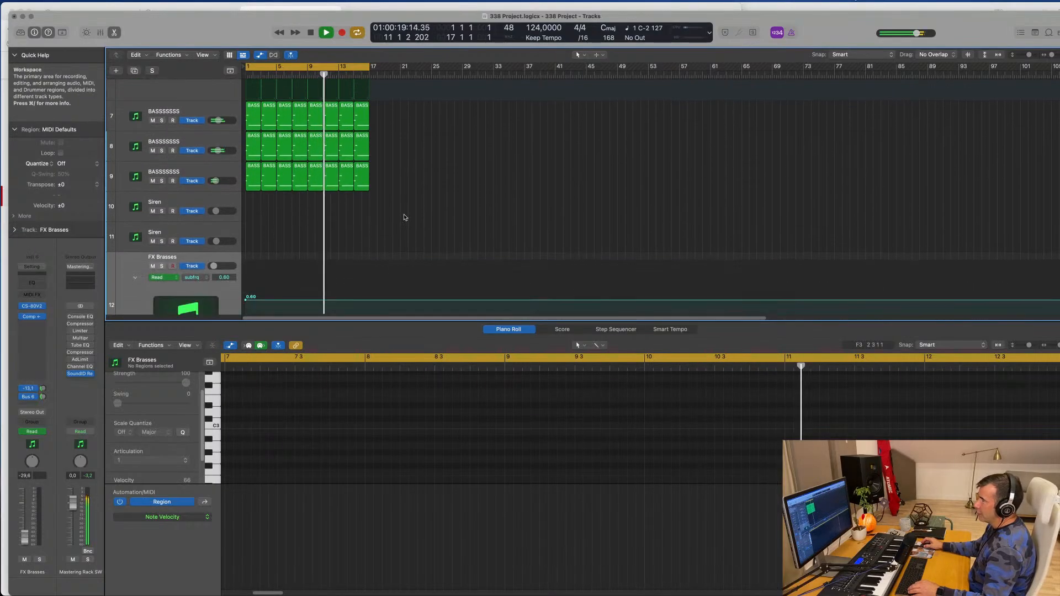
{"action": "scroll", "coordinate": [405, 217], "scroll_direction": "up", "scroll_amount": 3}
{"action": "scroll", "coordinate": [404, 216], "scroll_direction": "up", "scroll_amount": 4}
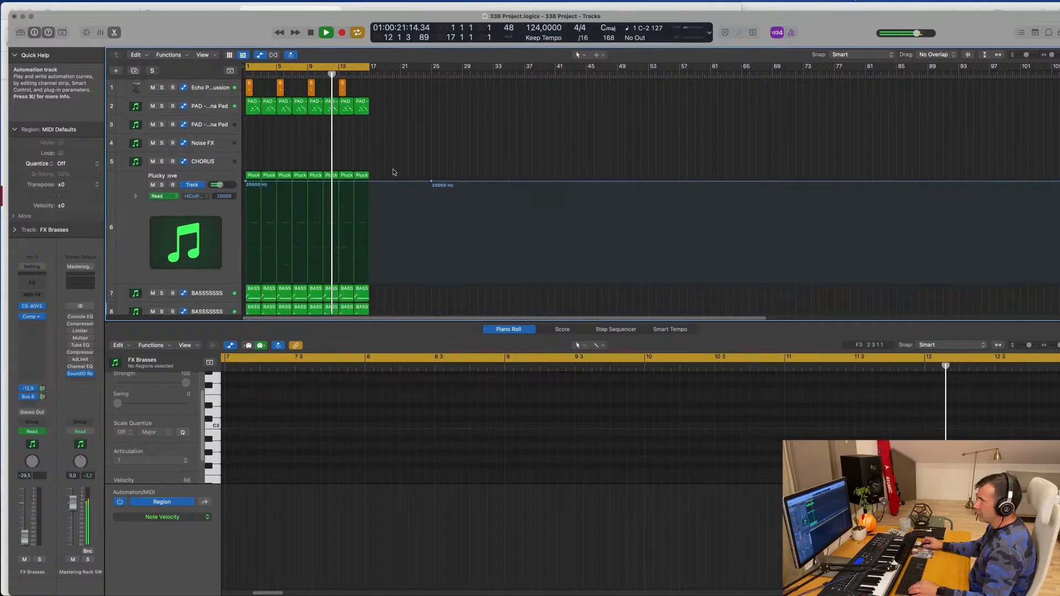
{"action": "scroll", "coordinate": [301, 138], "scroll_direction": "down", "scroll_amount": 1}
{"action": "scroll", "coordinate": [301, 125], "scroll_direction": "down", "scroll_amount": 4}
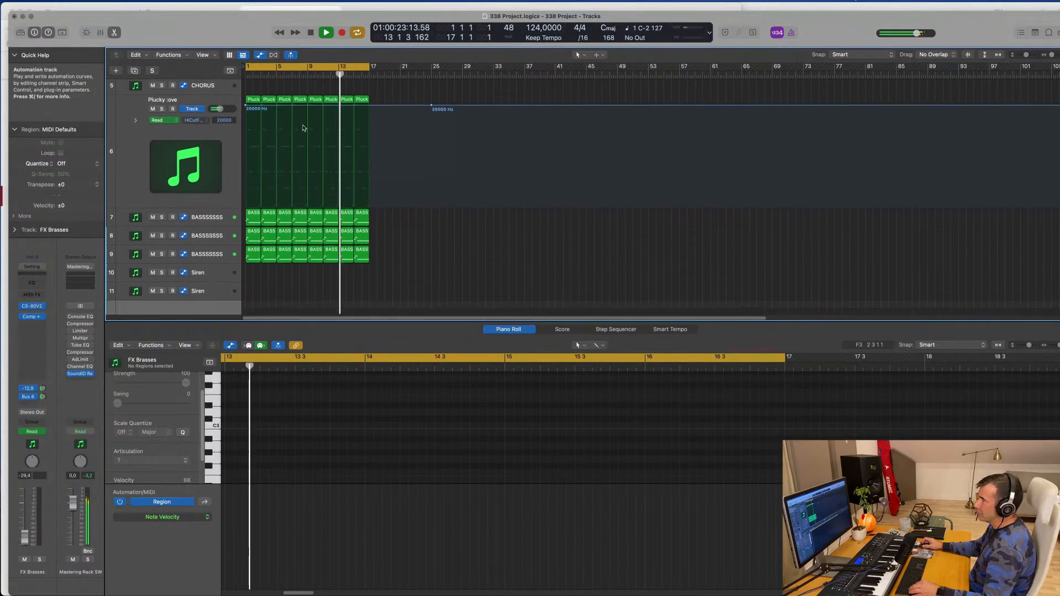
{"action": "left_click", "coordinate": [251, 219]}
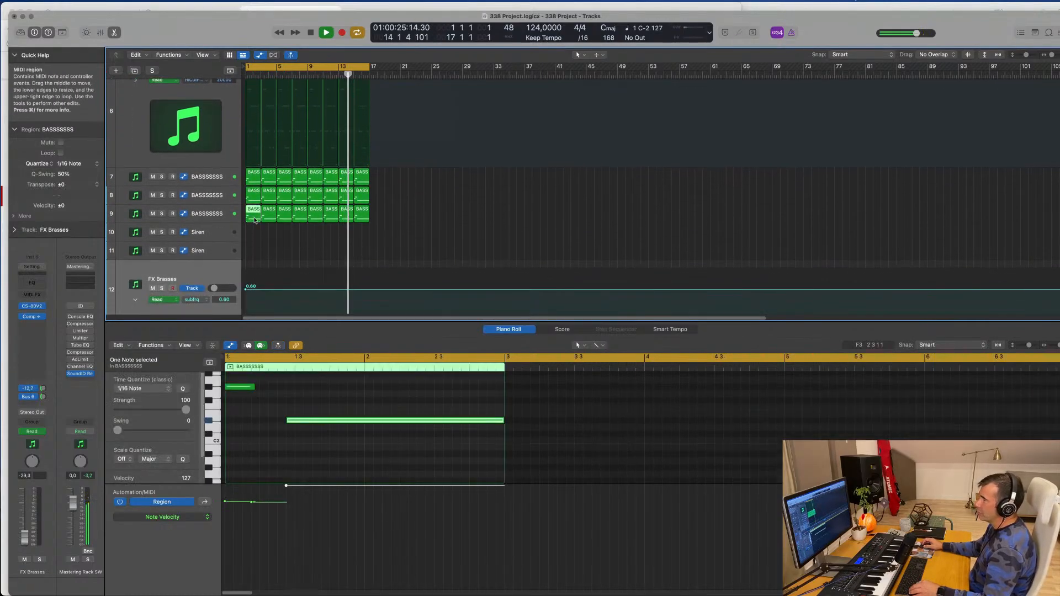
{"action": "scroll", "coordinate": [254, 220], "scroll_direction": "right", "scroll_amount": 1}
{"action": "scroll", "coordinate": [252, 220], "scroll_direction": "right", "scroll_amount": 1}
{"action": "left_click_drag", "start_coordinate": [248, 219], "coordinate": [251, 293]}
{"action": "key", "text": "space"}
Delete the two short notes at the start of the copied bass region on the FX Brasses track
{"action": "scroll", "coordinate": [335, 414], "scroll_direction": "down", "scroll_amount": 3}
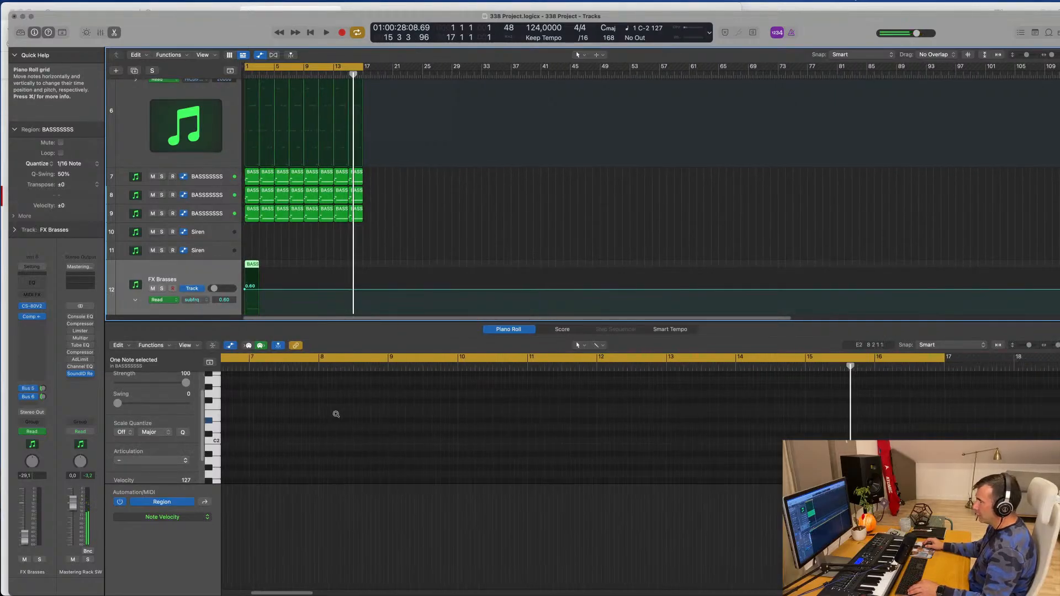
{"action": "scroll", "coordinate": [337, 417], "scroll_direction": "up", "scroll_amount": 5}
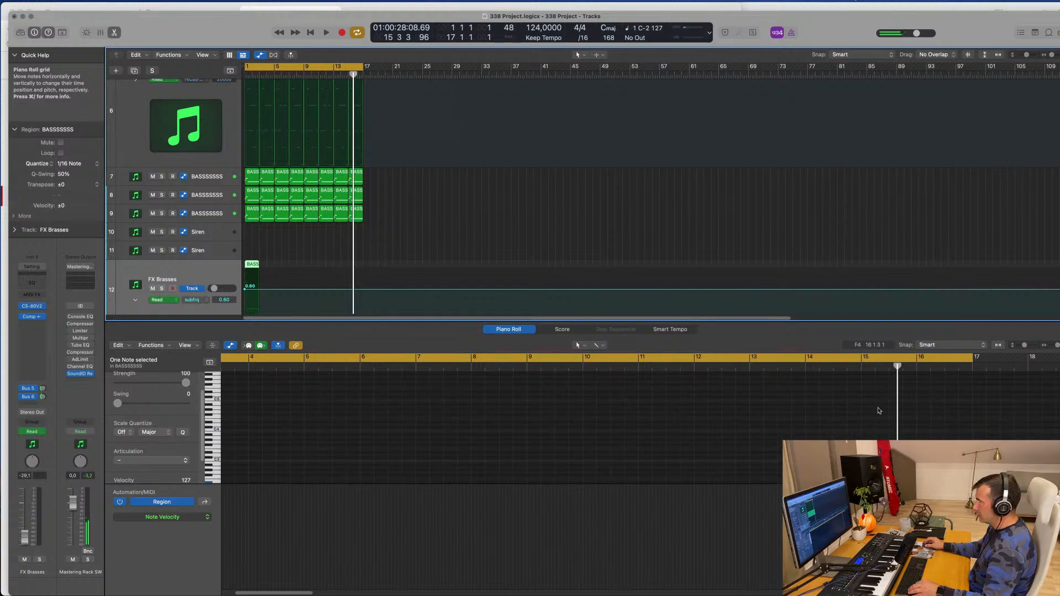
{"action": "left_click", "coordinate": [252, 264]}
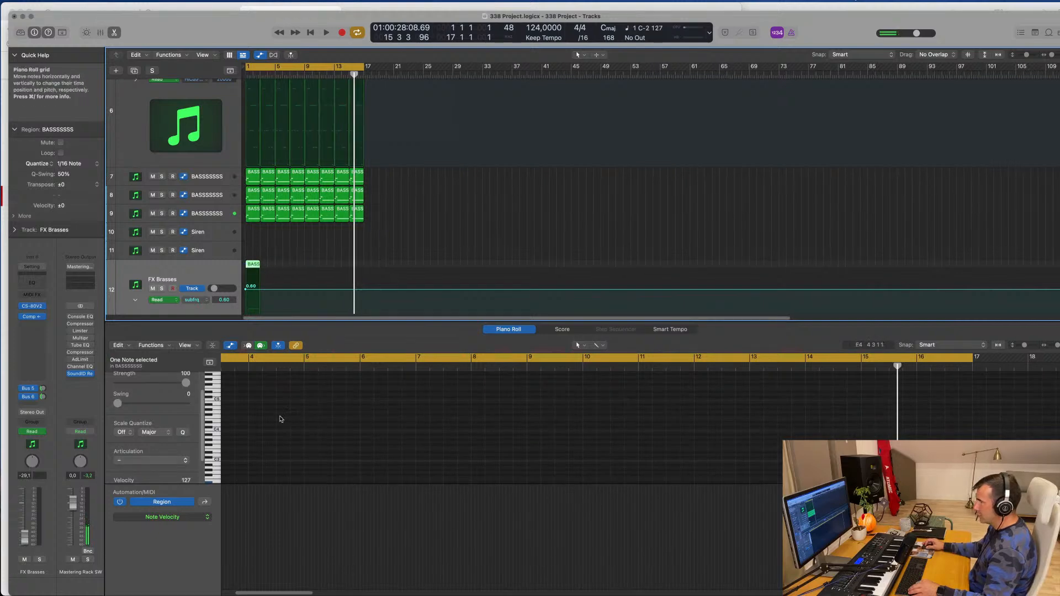
{"action": "scroll", "coordinate": [281, 420], "scroll_direction": "up", "scroll_amount": 3}
{"action": "scroll", "coordinate": [268, 432], "scroll_direction": "up", "scroll_amount": 3}
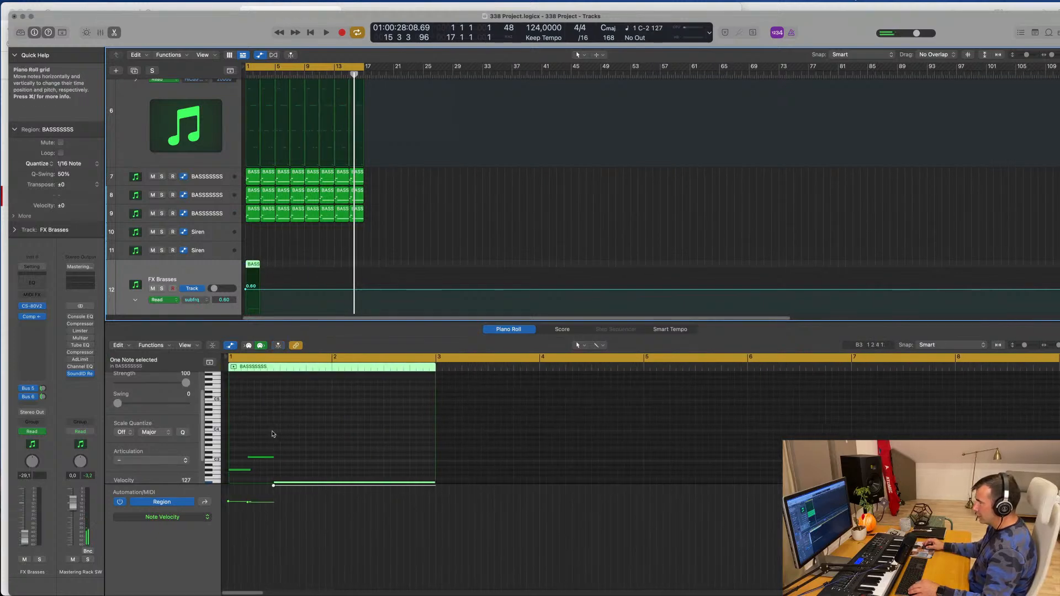
{"action": "scroll", "coordinate": [254, 464], "scroll_direction": "down", "scroll_amount": 2}
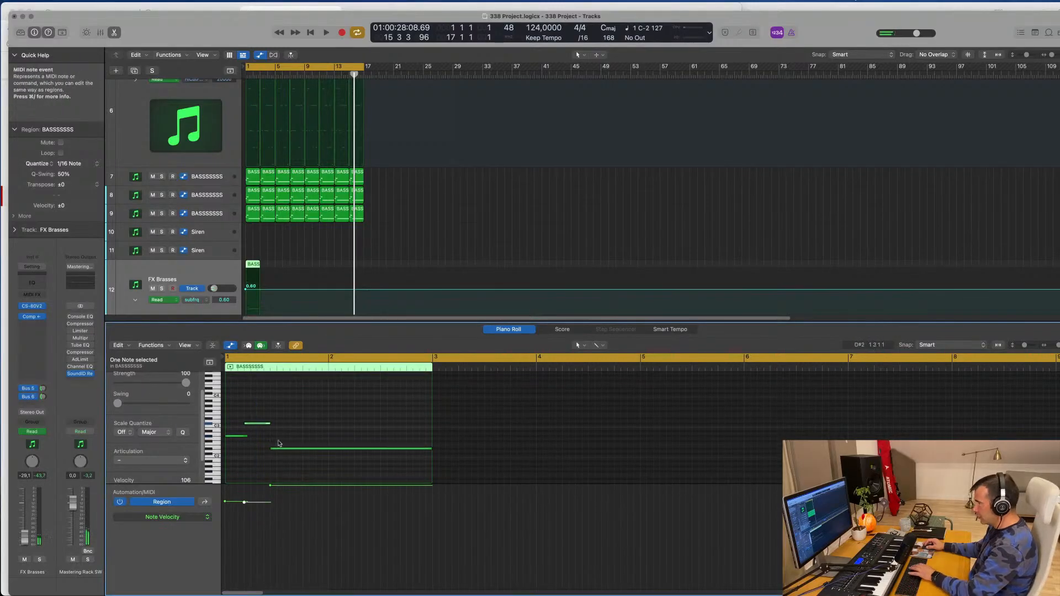
{"action": "left_click_drag", "start_coordinate": [263, 409], "coordinate": [227, 463]}
{"action": "key", "text": "Delete"}
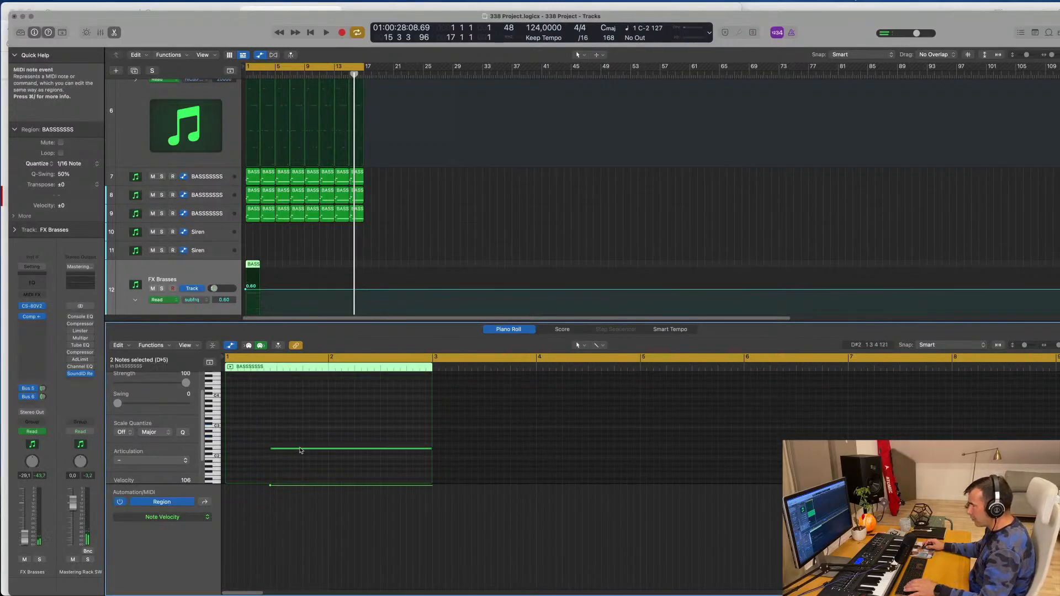
Lengthen the FX Brasses region to bar 17 and stretch its note to run from bar 1 to the region's end
{"action": "mouse_move", "coordinate": [428, 449]}
{"action": "left_mouse_down"}
{"action": "mouse_move", "coordinate": [383, 451]}
{"action": "mouse_move", "coordinate": [432, 449]}
{"action": "left_mouse_up"}
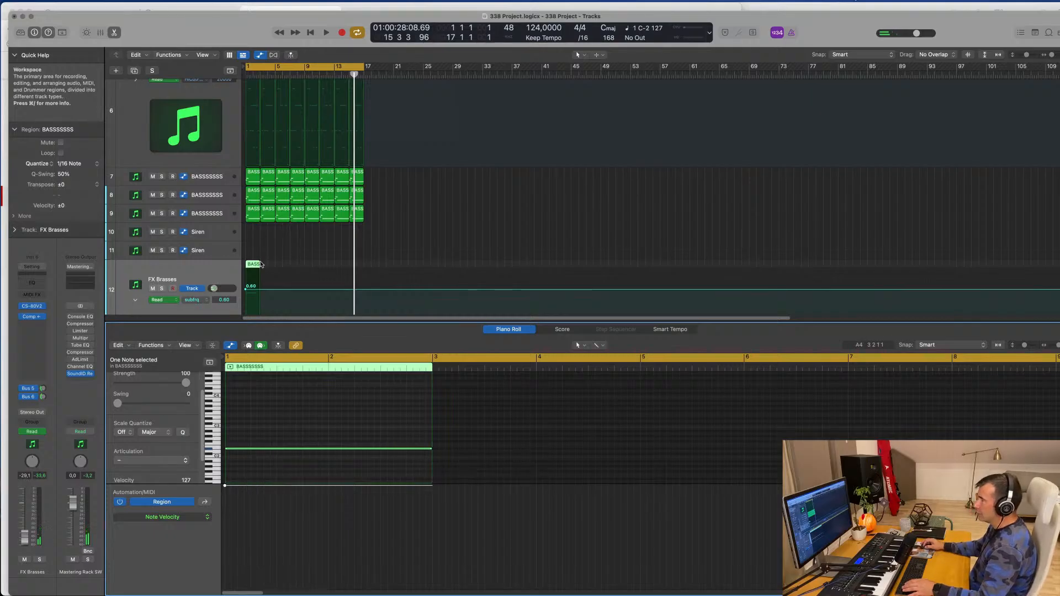
{"action": "left_click_drag", "start_coordinate": [262, 265], "coordinate": [363, 265]}
{"action": "scroll", "coordinate": [396, 424], "scroll_direction": "down", "scroll_amount": 5}
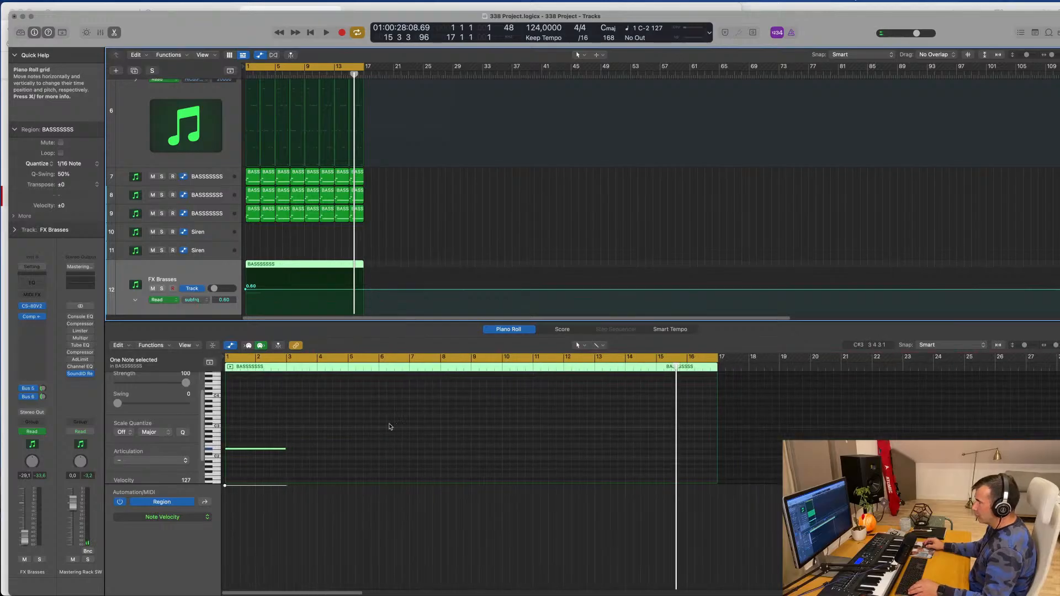
{"action": "left_click_drag", "start_coordinate": [285, 448], "coordinate": [716, 457]}
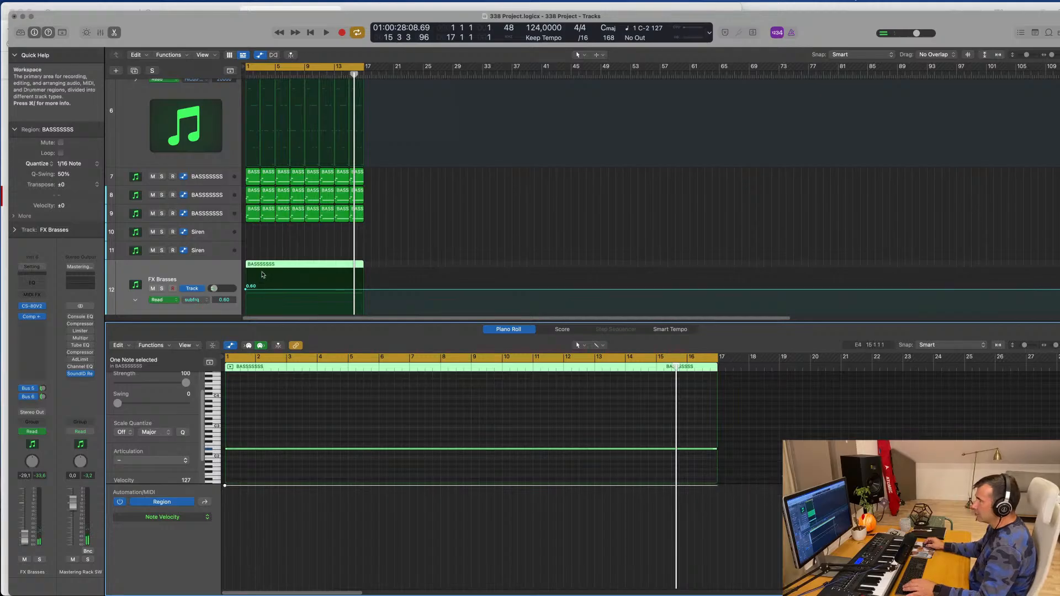
Play back the extended FX Brasses part from the start to check its sound against the other tracks
{"action": "key", "text": "space"}
{"action": "key", "text": "space"}
{"action": "key", "text": "space"}
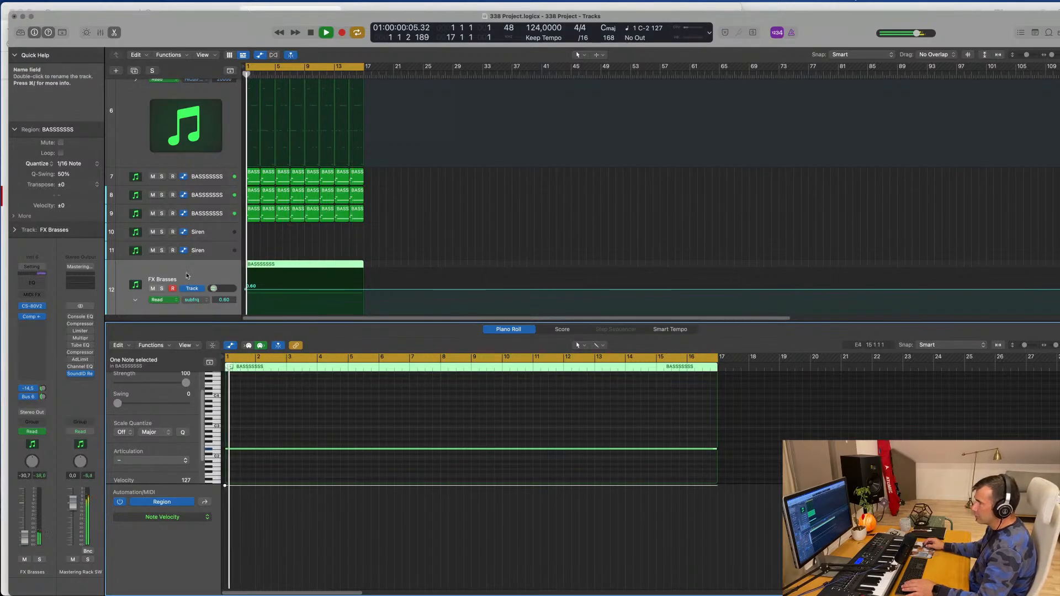
{"action": "left_click", "coordinate": [190, 276]}
{"action": "key", "text": "space"}
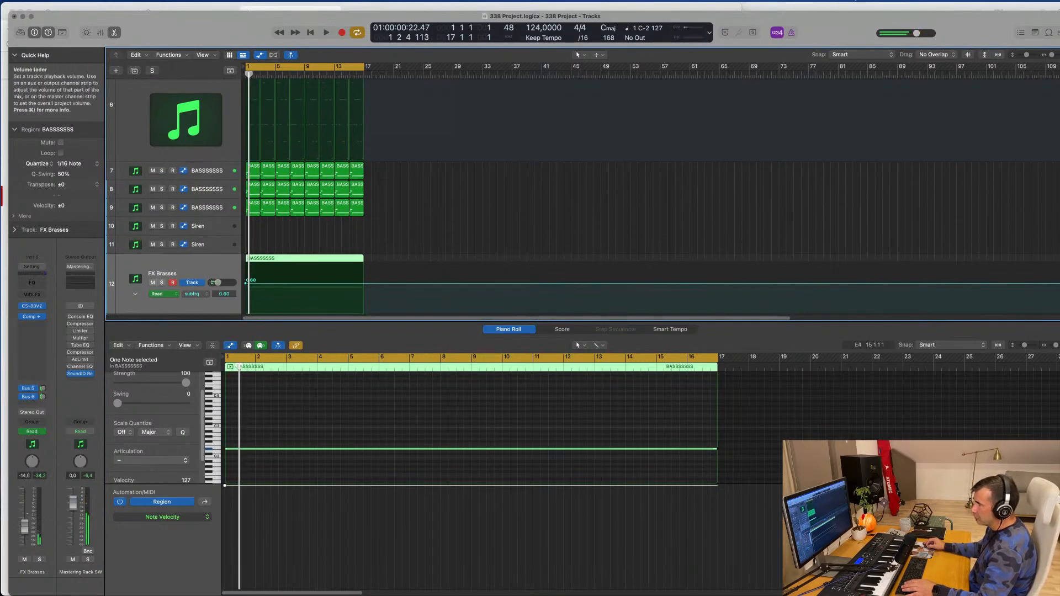
{"action": "key", "text": "space"}
{"action": "key", "text": "space"}
Switch the FX Brasses automation lane to Volume, raise its level to about -18.5 dB and play it back
{"action": "left_click", "coordinate": [193, 294]}
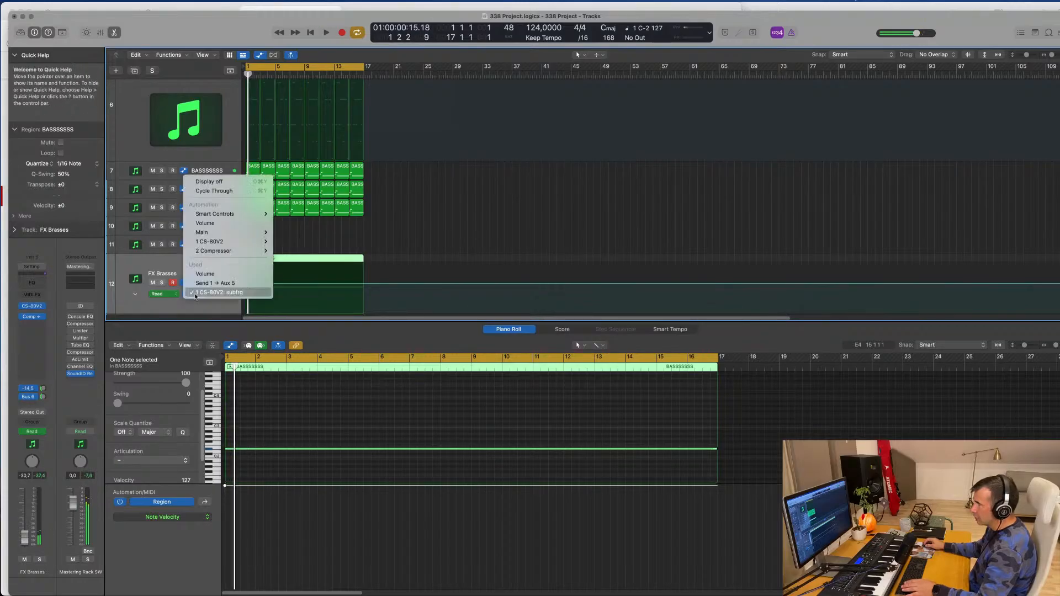
{"action": "left_click", "coordinate": [206, 274]}
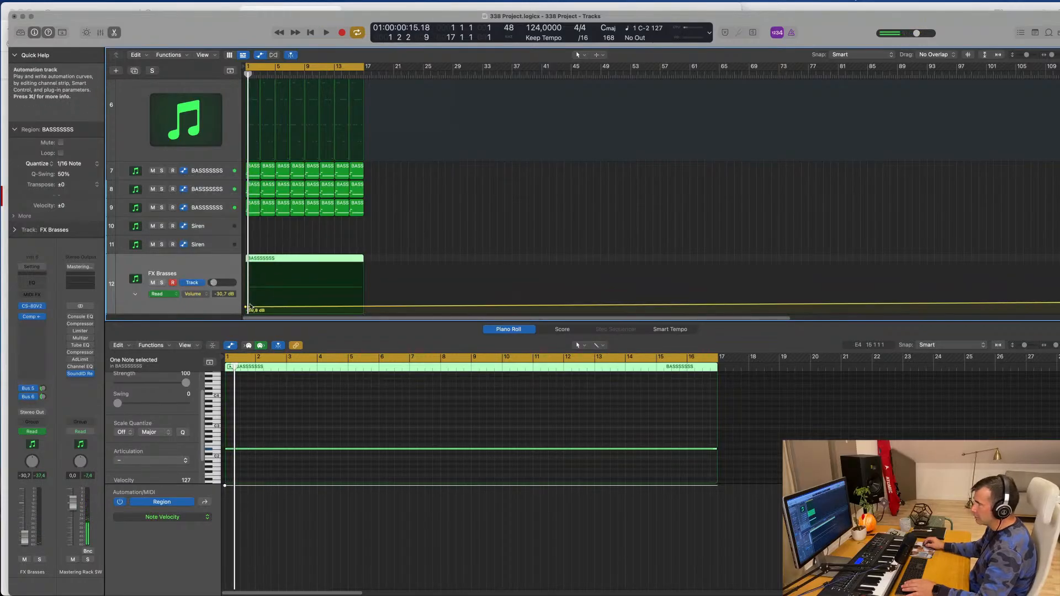
{"action": "left_click_drag", "start_coordinate": [246, 309], "coordinate": [246, 303]}
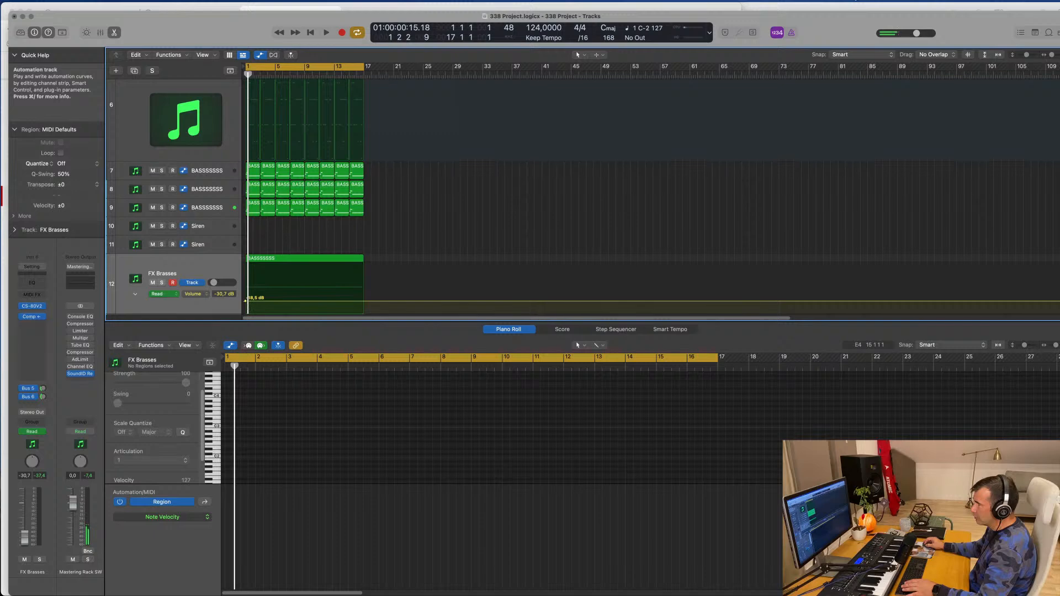
{"action": "left_click", "coordinate": [245, 302]}
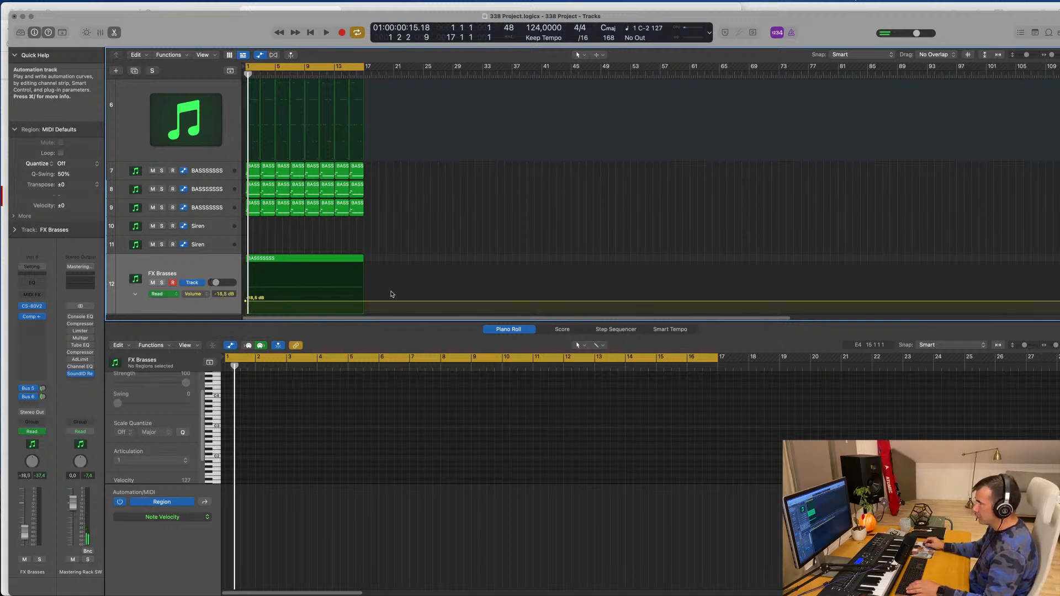
{"action": "left_click", "coordinate": [231, 309]}
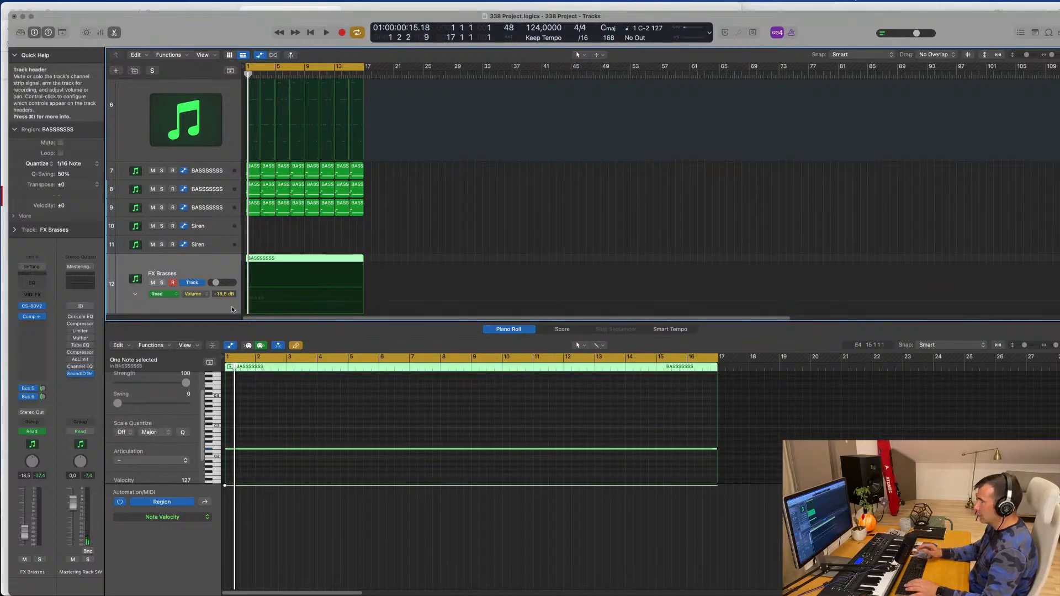
{"action": "key", "text": "space"}
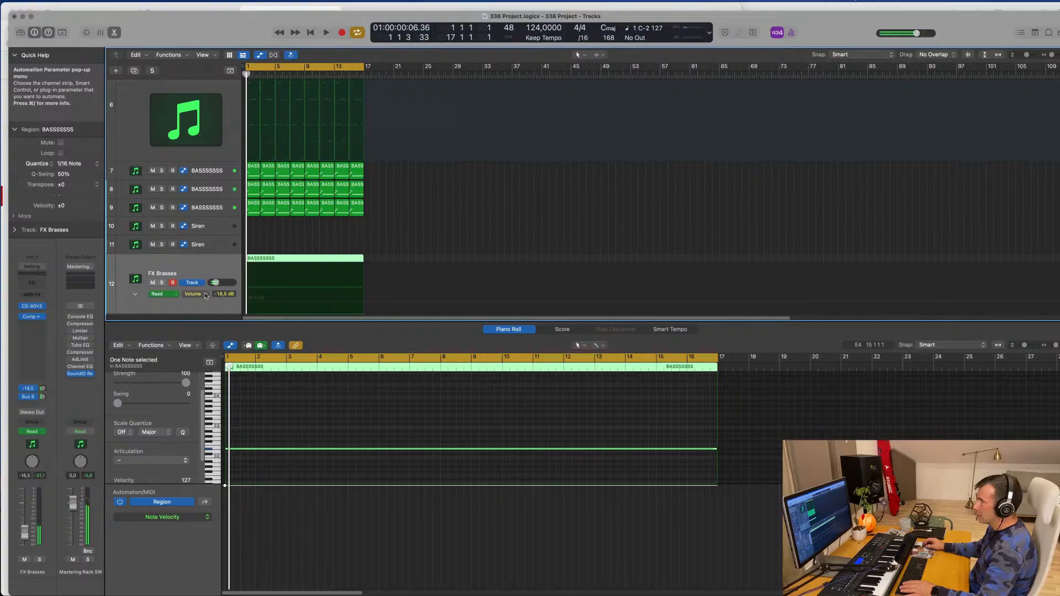
Check the CS-80V2 subfrq automation of the FX Brasses track and return the lane to Volume
{"action": "left_click", "coordinate": [205, 296]}
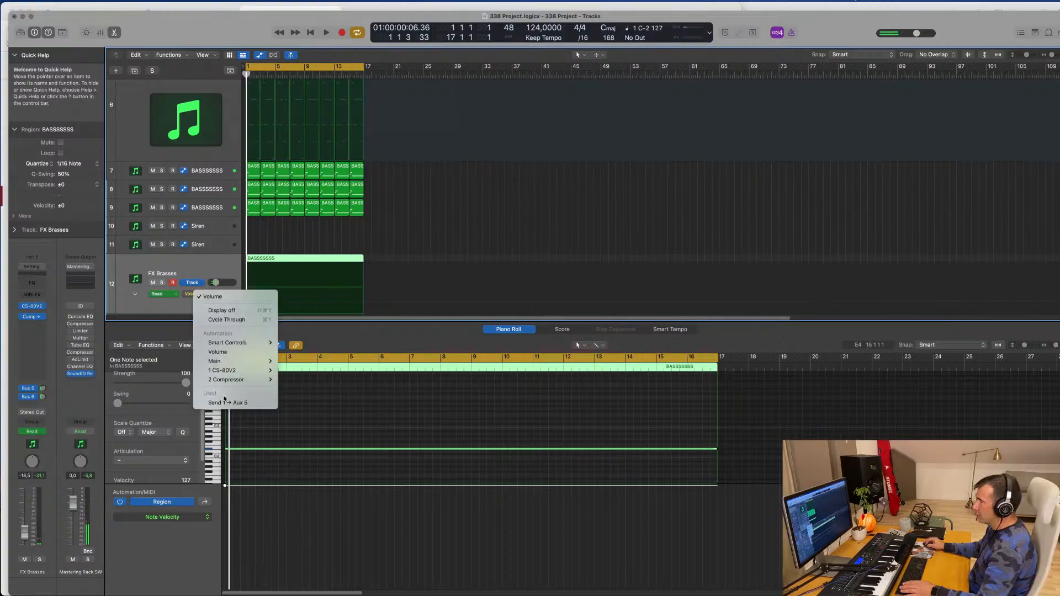
{"action": "left_click", "coordinate": [167, 312]}
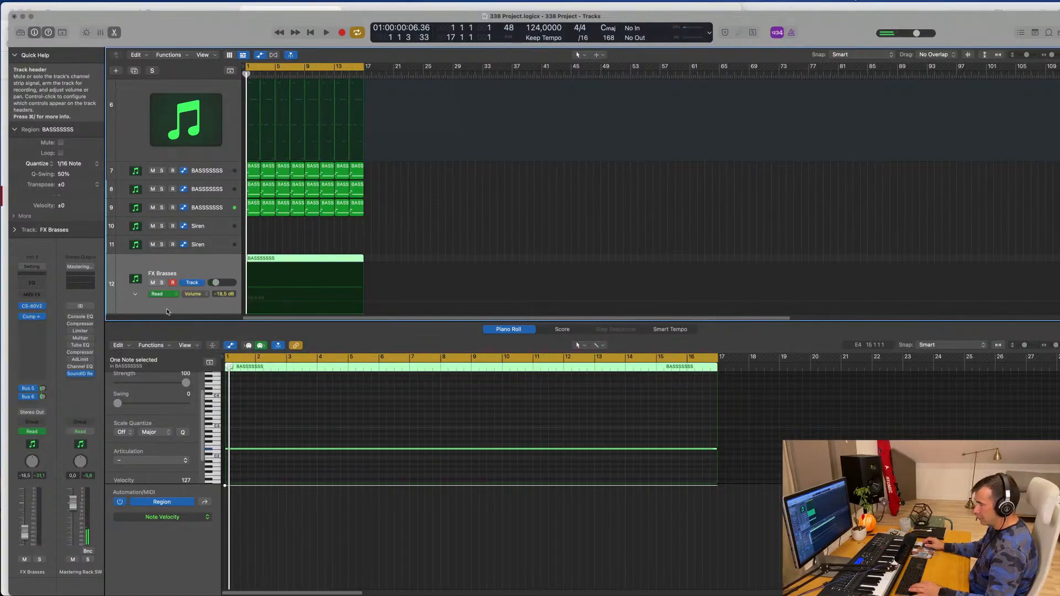
{"action": "left_click", "coordinate": [202, 296]}
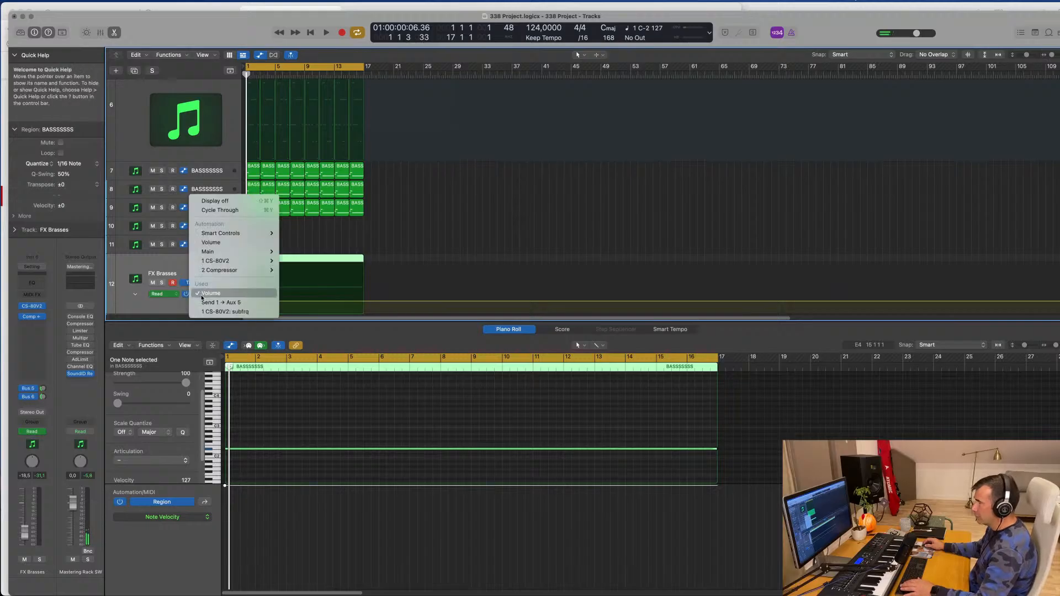
{"action": "left_click", "coordinate": [218, 312]}
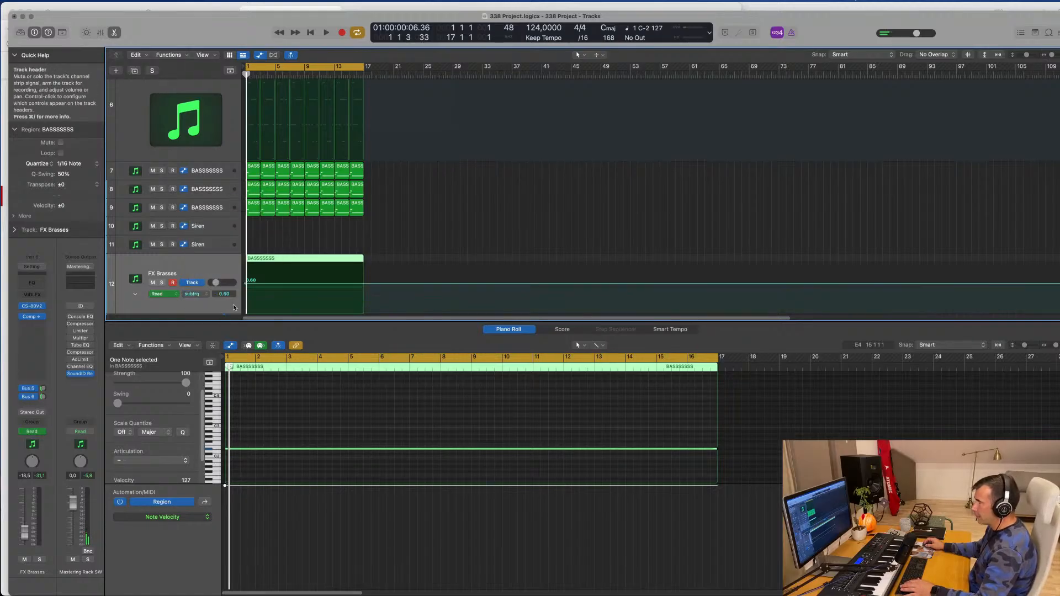
{"action": "left_click", "coordinate": [201, 296]}
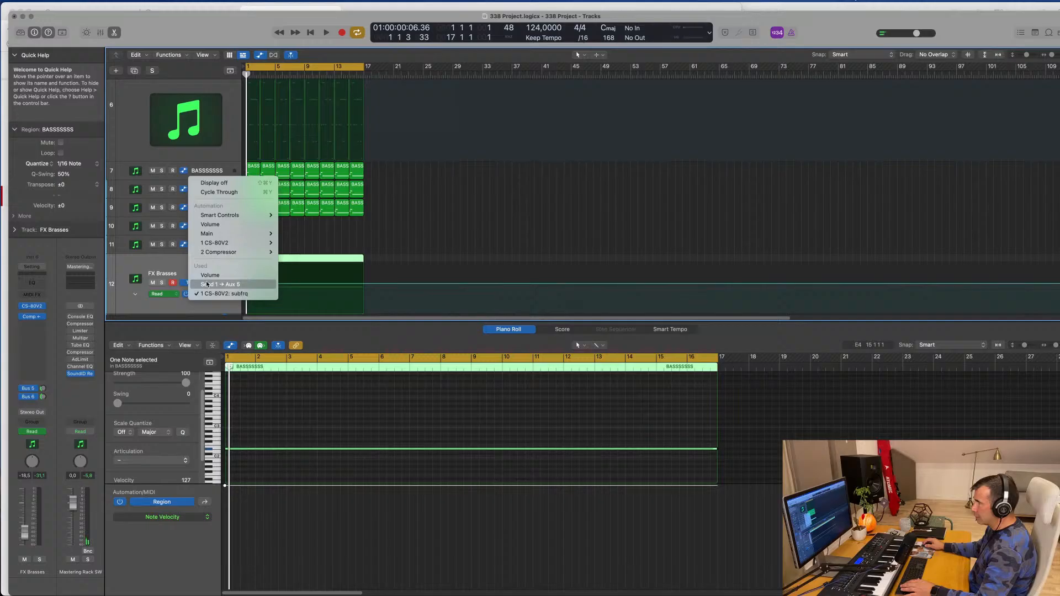
{"action": "left_click", "coordinate": [210, 276]}
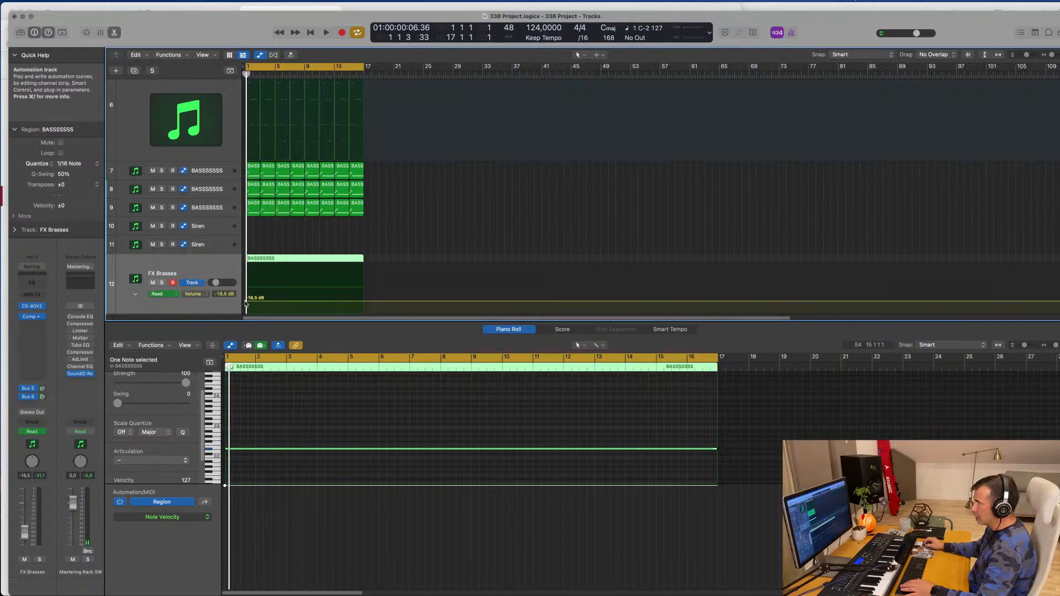
Raise the FX Brasses volume automation point at bar 1 to about -10.1 dB and play it back
{"action": "left_click", "coordinate": [246, 303]}
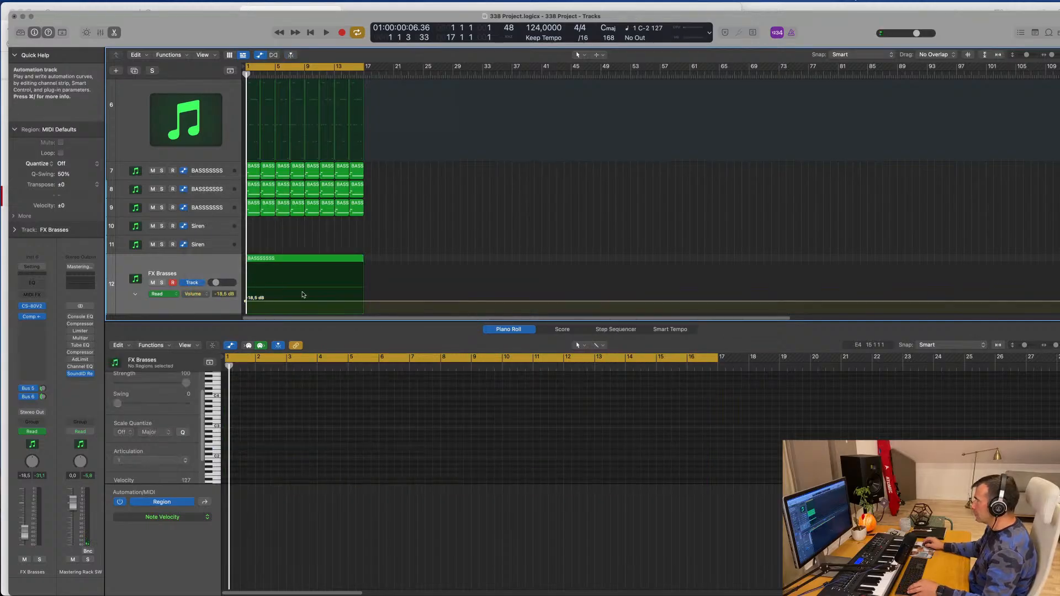
{"action": "scroll", "coordinate": [302, 294], "scroll_direction": "down", "scroll_amount": 3}
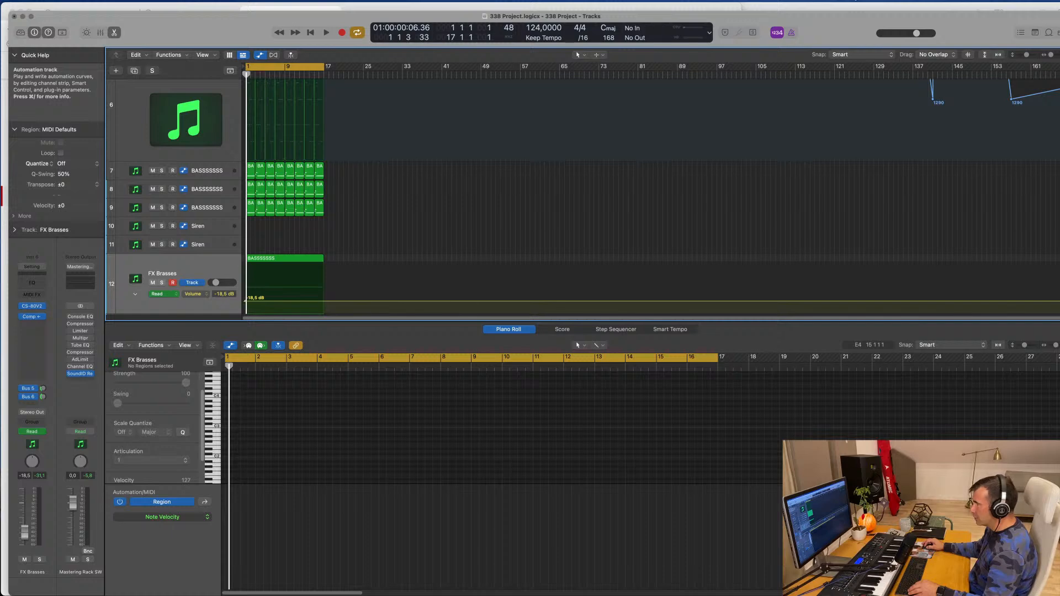
{"action": "mouse_move", "coordinate": [244, 301]}
{"action": "left_mouse_down"}
{"action": "mouse_move", "coordinate": [241, 283]}
{"action": "mouse_move", "coordinate": [245, 293]}
{"action": "left_mouse_up"}
{"action": "key", "text": "space"}
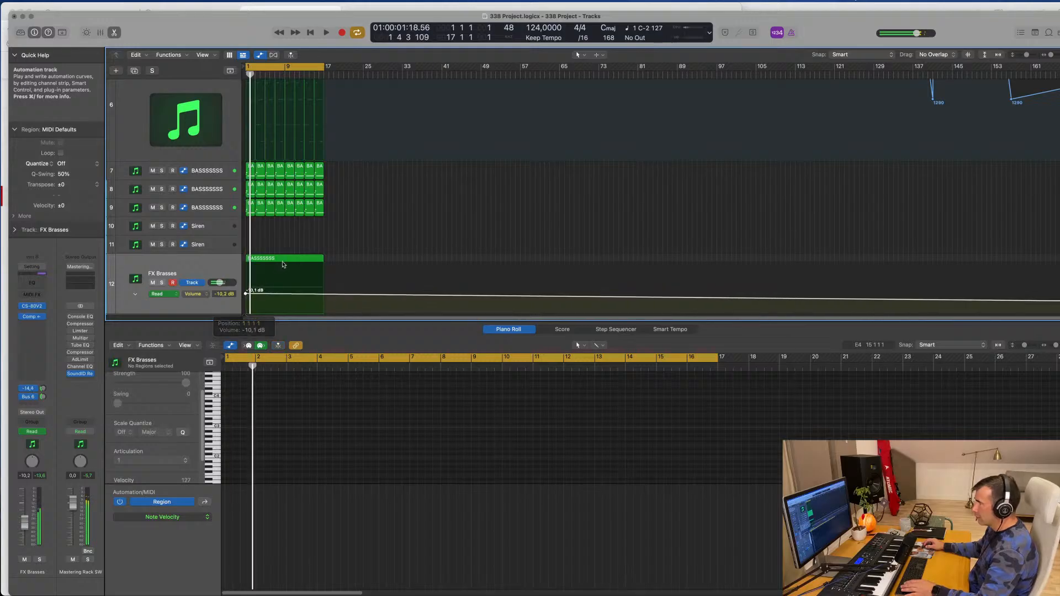
Transpose the long note in the FX Brasses region up two octaves and play it back
{"action": "left_click", "coordinate": [282, 264]}
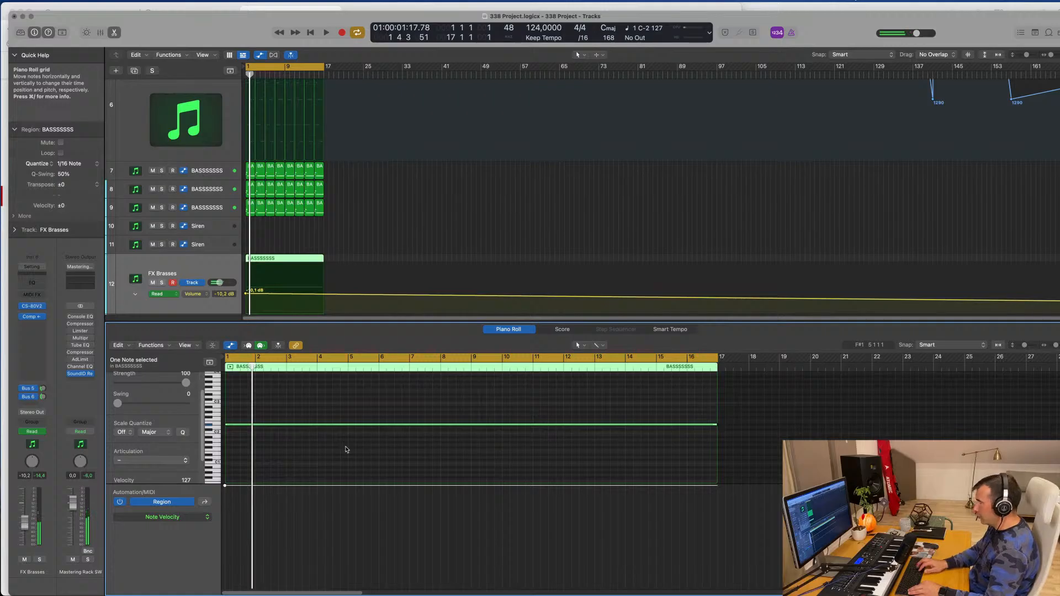
{"action": "key", "text": "shift+alt+Up"}
{"action": "key", "text": "space"}
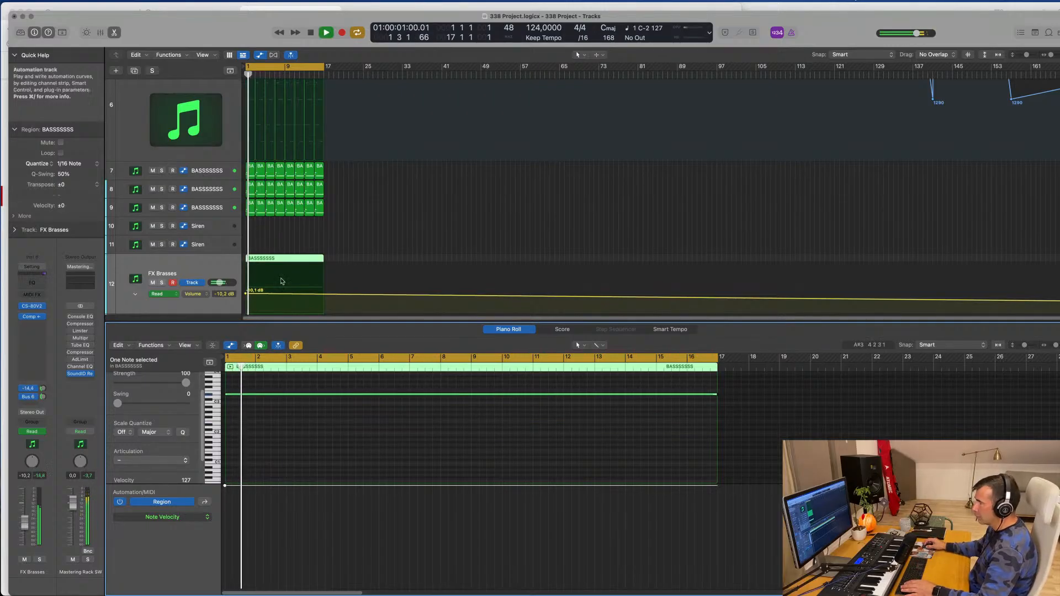
Add a volume automation point at the FX Brasses region's end and set the start and end points to about -15.6 and -15.5 dB
{"action": "left_click", "coordinate": [324, 293]}
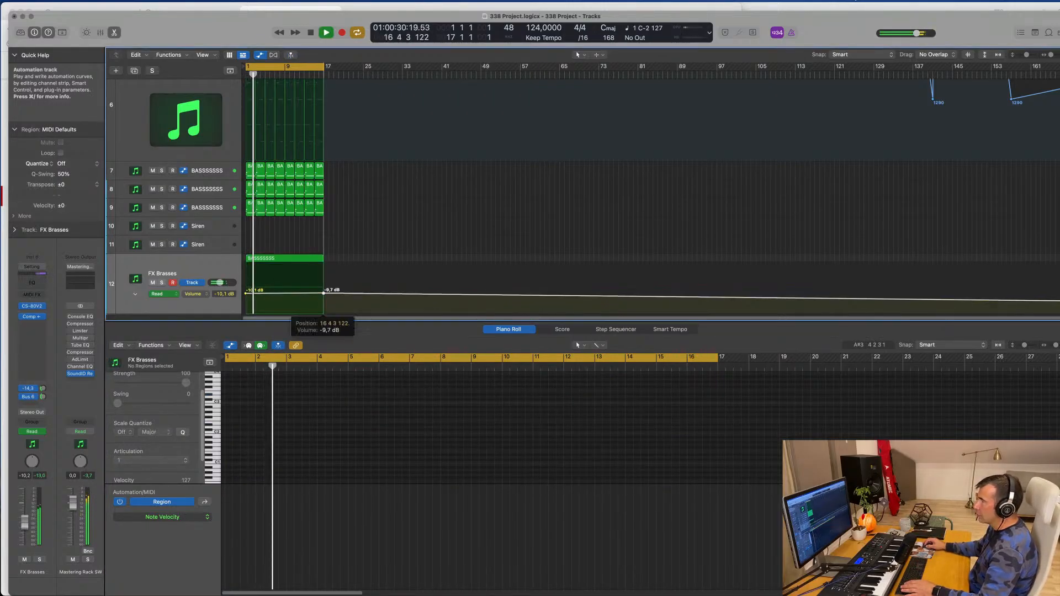
{"action": "key", "text": "Return"}
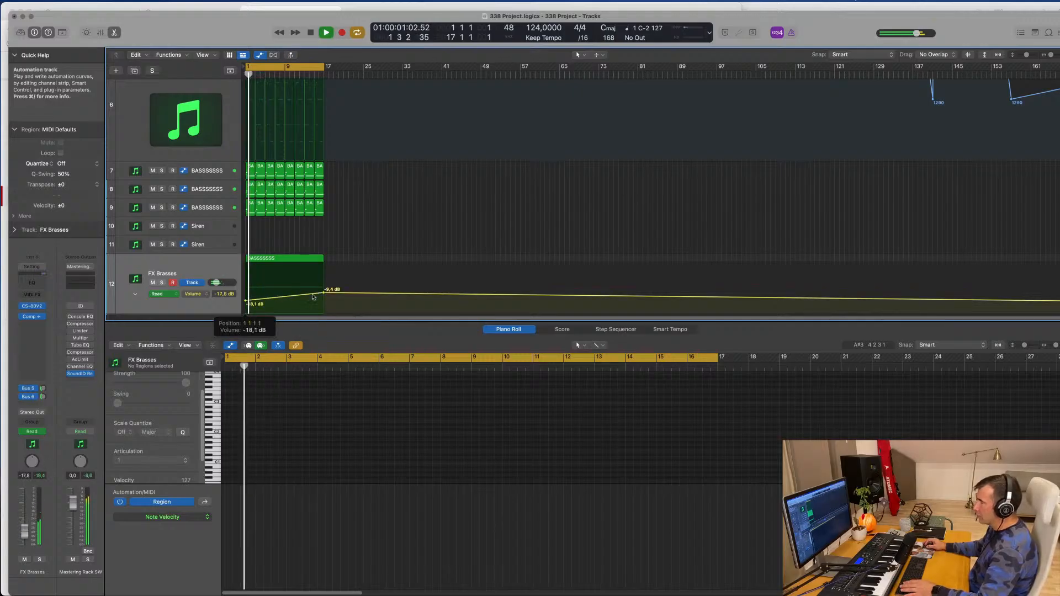
{"action": "left_click_drag", "start_coordinate": [325, 294], "coordinate": [325, 299]}
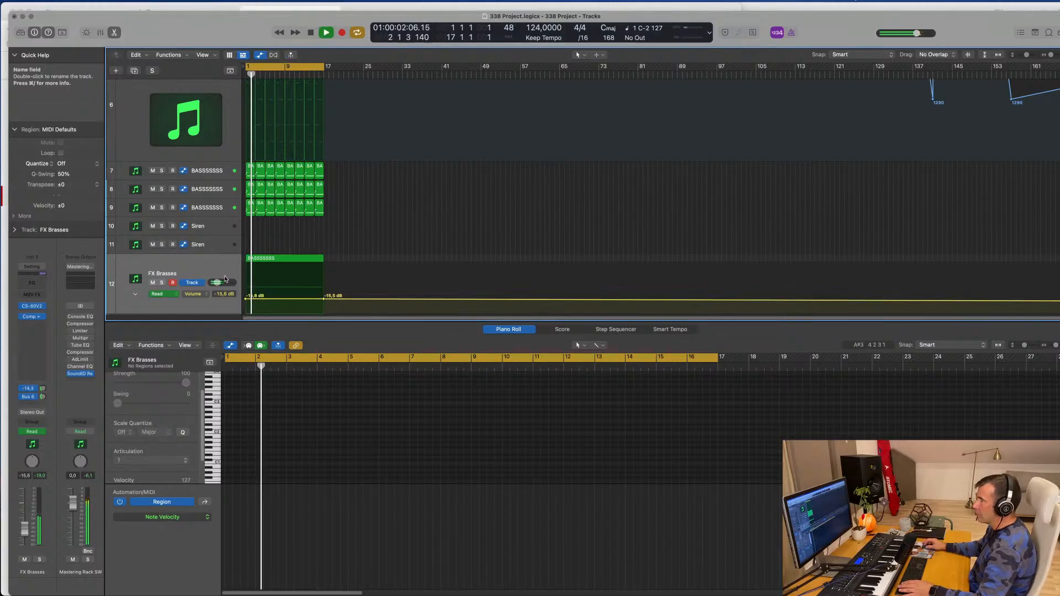
Open the choice of automation parameters for the FX Brasses lane
{"action": "left_click", "coordinate": [197, 294]}
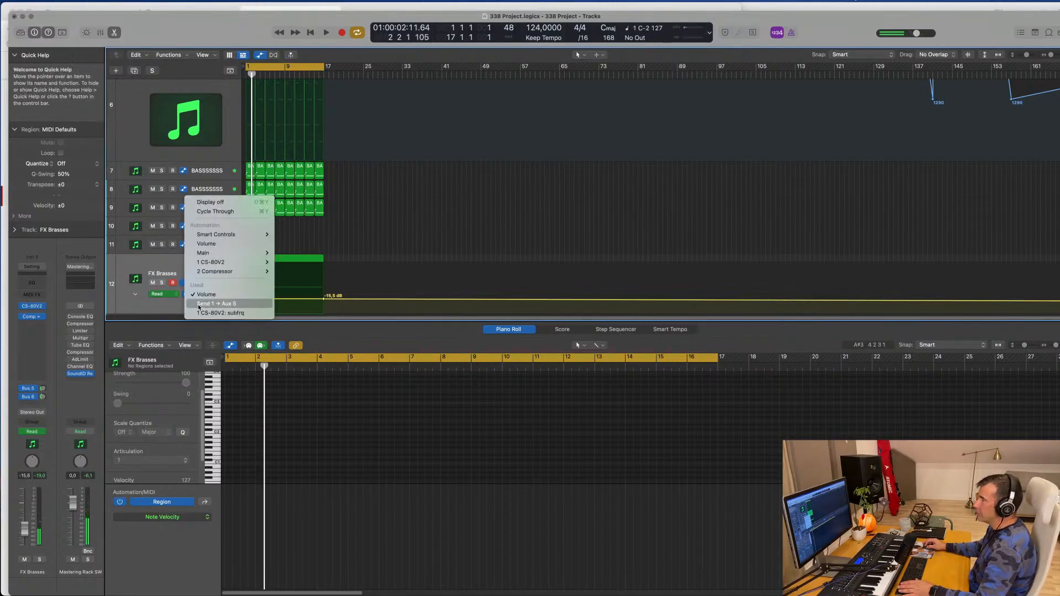
Shape the FX Brasses track's CS-80V2 subfrq automation to fall from 0.60 at bar 1 to 0.00 at bar 17
{"action": "left_click", "coordinate": [221, 313]}
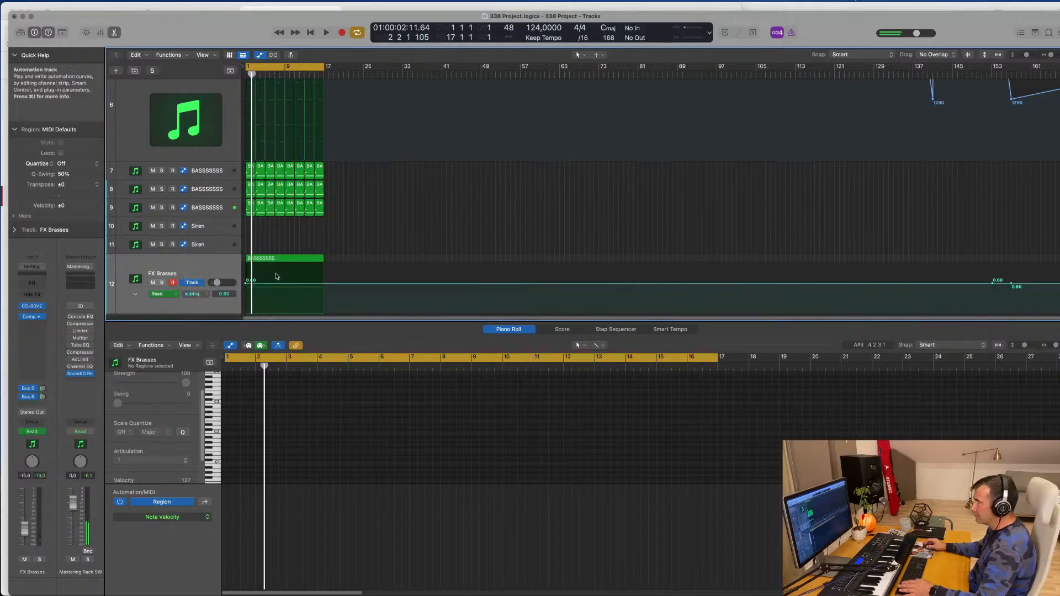
{"action": "key", "text": "super+Right"}
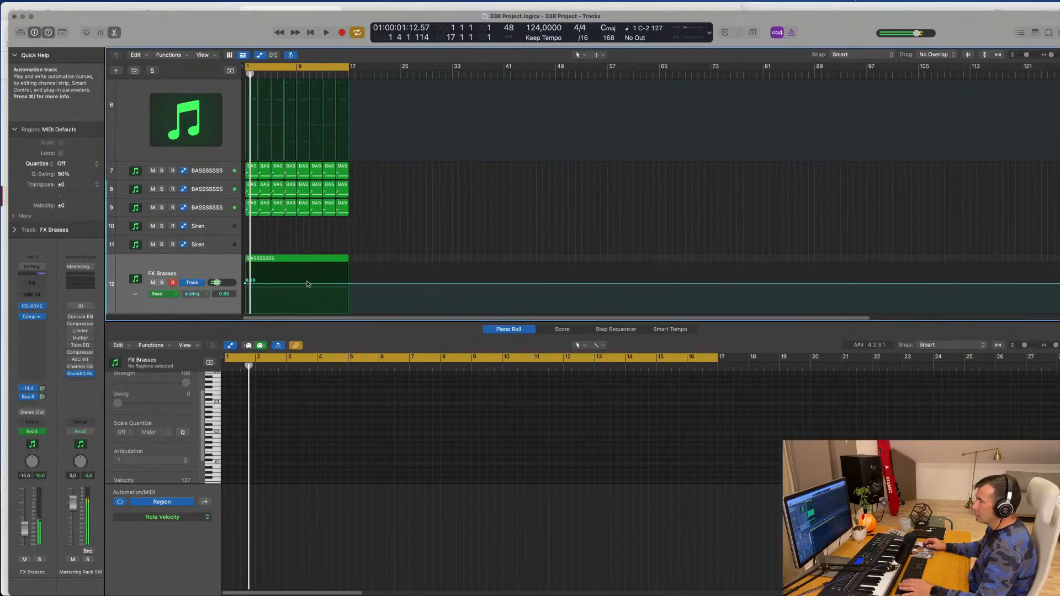
{"action": "key", "text": "space"}
{"action": "left_click_drag", "start_coordinate": [302, 285], "coordinate": [348, 312]}
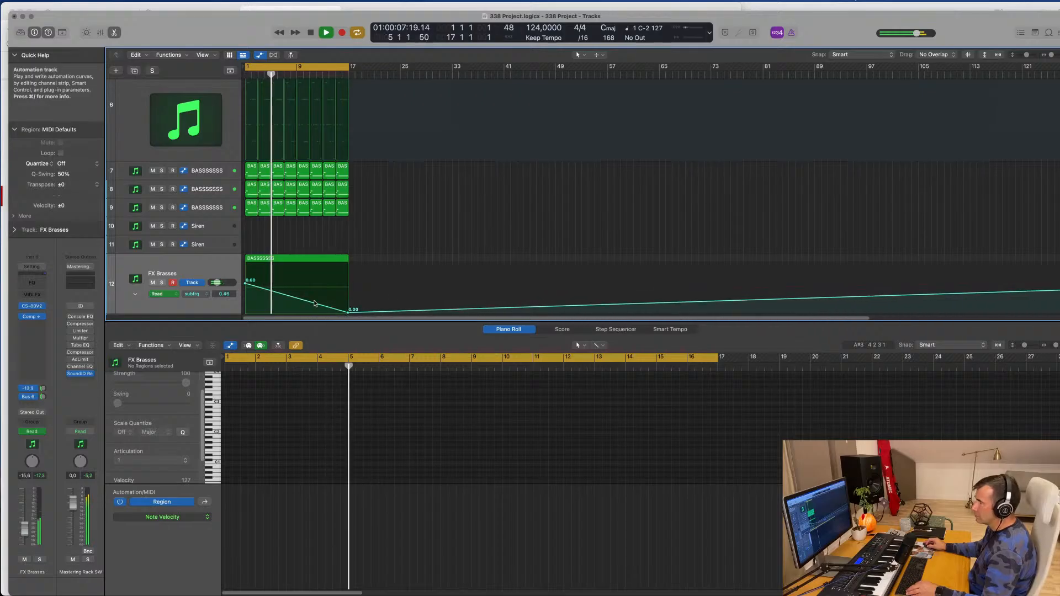
{"action": "scroll", "coordinate": [315, 304], "scroll_direction": "down", "scroll_amount": 4}
{"action": "key", "text": "space"}
Show a second FX Brasses automation lane for Send 1 → Aux 5 and raise it from -10.1 dB to -1.9 dB across the region
{"action": "left_click", "coordinate": [220, 272]}
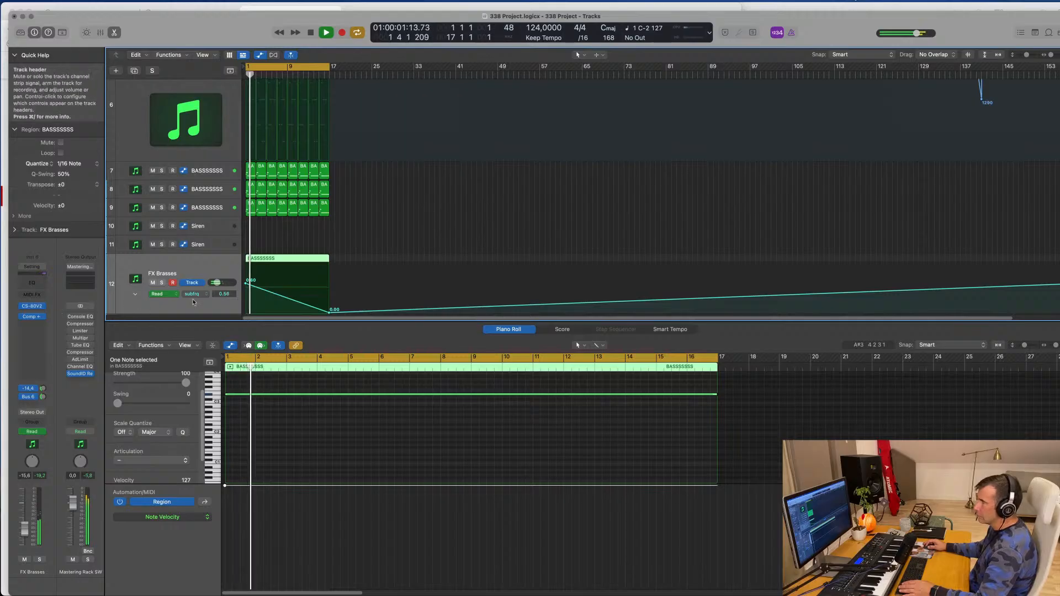
{"action": "left_click", "coordinate": [136, 297]}
{"action": "scroll", "coordinate": [165, 276], "scroll_direction": "down", "scroll_amount": 2}
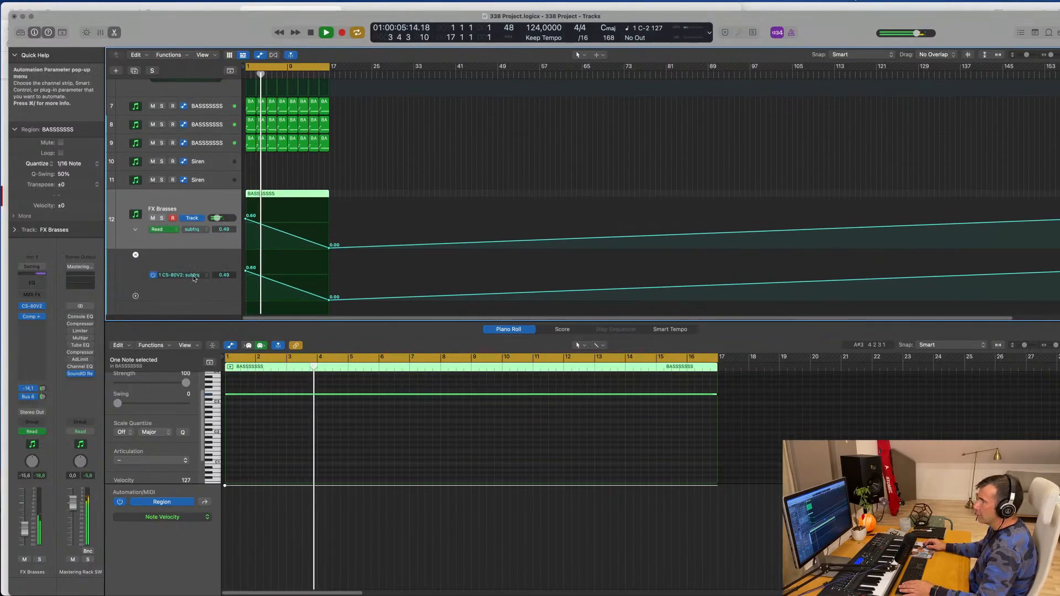
{"action": "left_click", "coordinate": [194, 275]}
{"action": "left_click", "coordinate": [200, 266]}
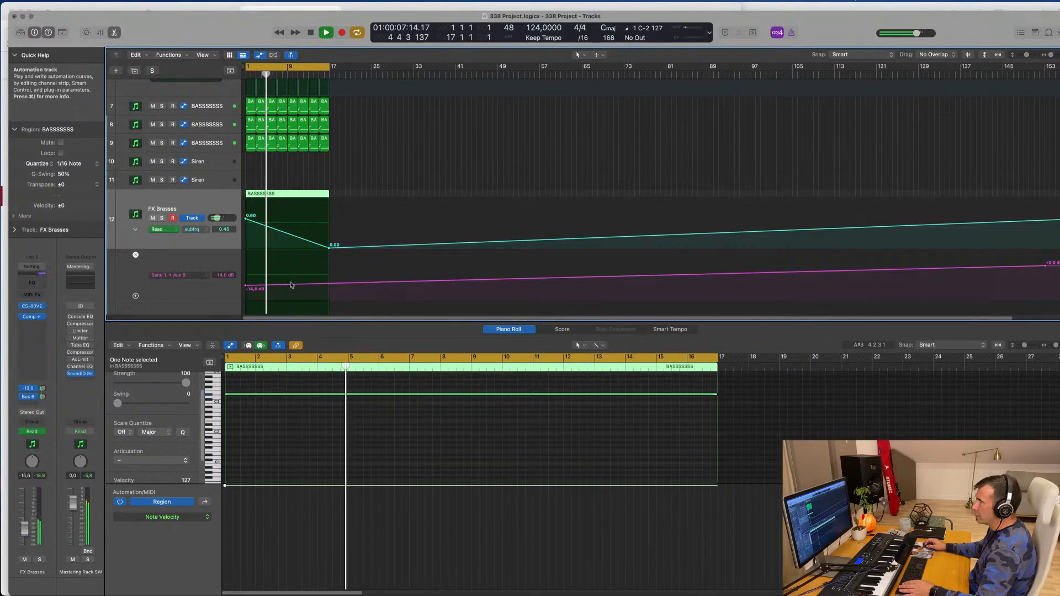
{"action": "left_click_drag", "start_coordinate": [247, 287], "coordinate": [327, 270]}
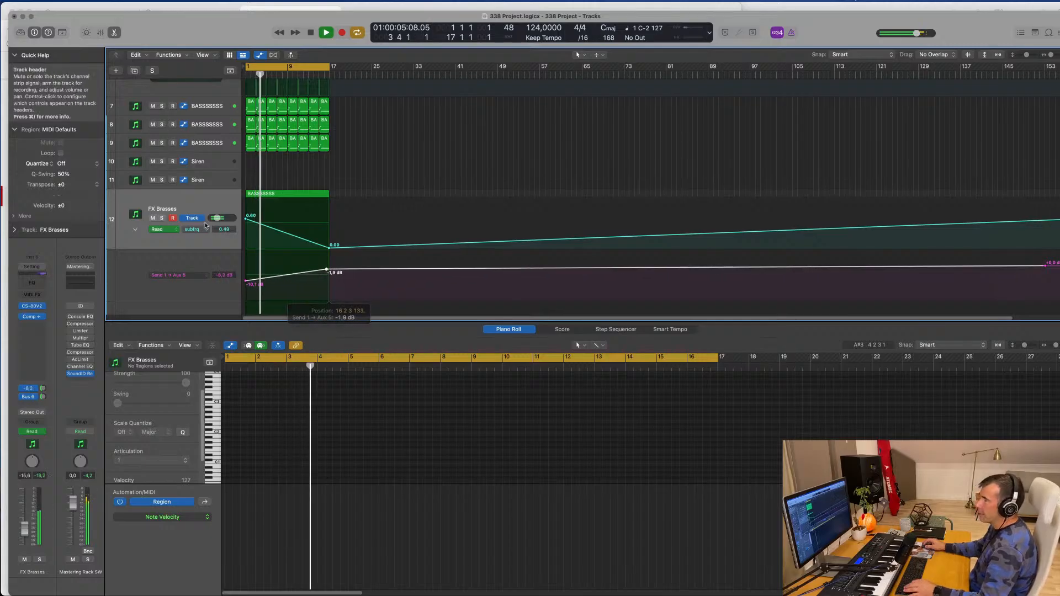
Switch the main FX Brasses automation lane to Volume and set it to -21.3 dB at bar 1 and -17.1 dB at bar 17
{"action": "left_click", "coordinate": [198, 211]}
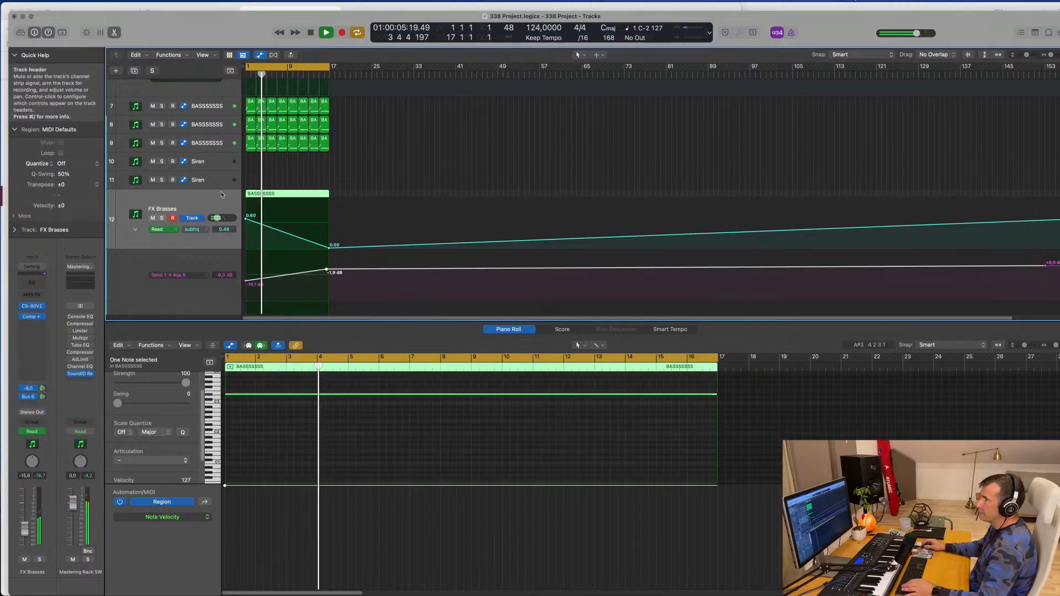
{"action": "left_click", "coordinate": [193, 230]}
{"action": "left_click", "coordinate": [207, 214]}
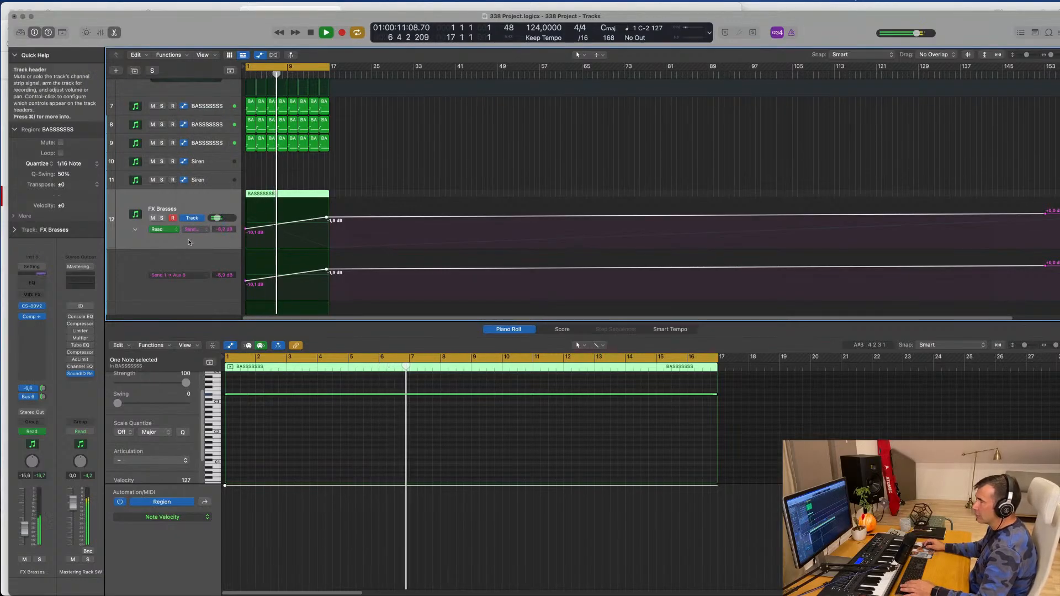
{"action": "left_click", "coordinate": [205, 230]}
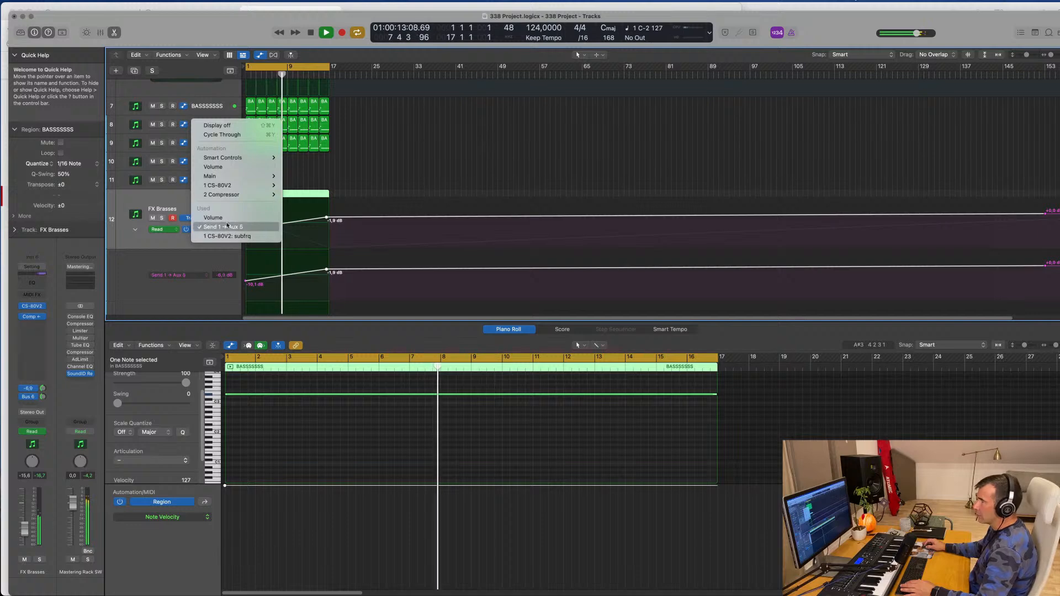
{"action": "left_click", "coordinate": [247, 228]}
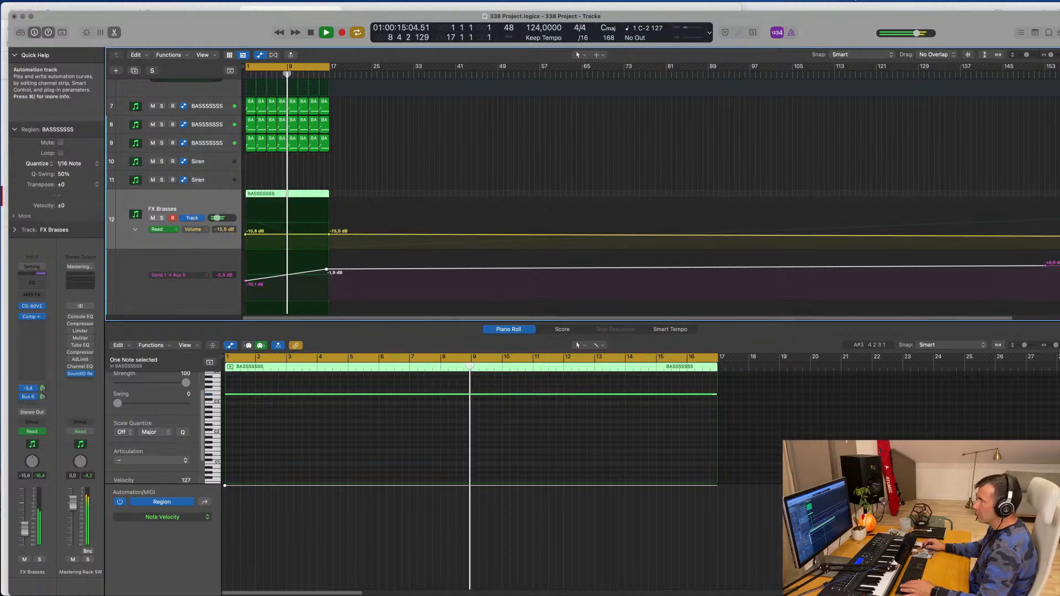
{"action": "left_click_drag", "start_coordinate": [246, 234], "coordinate": [246, 239]}
{"action": "left_click_drag", "start_coordinate": [329, 236], "coordinate": [329, 239]}
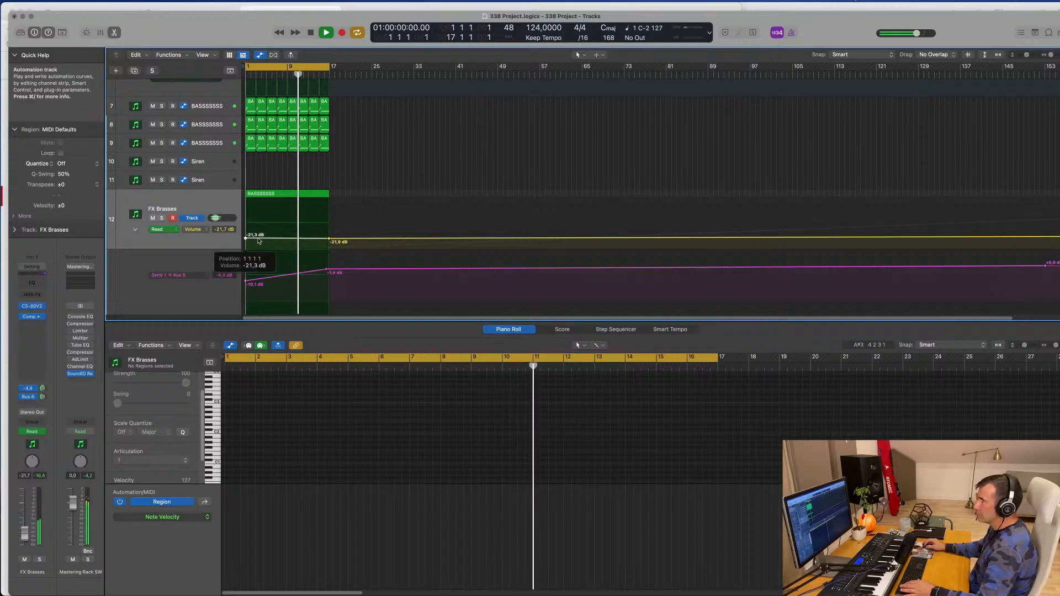
{"action": "left_click_drag", "start_coordinate": [329, 239], "coordinate": [329, 235]}
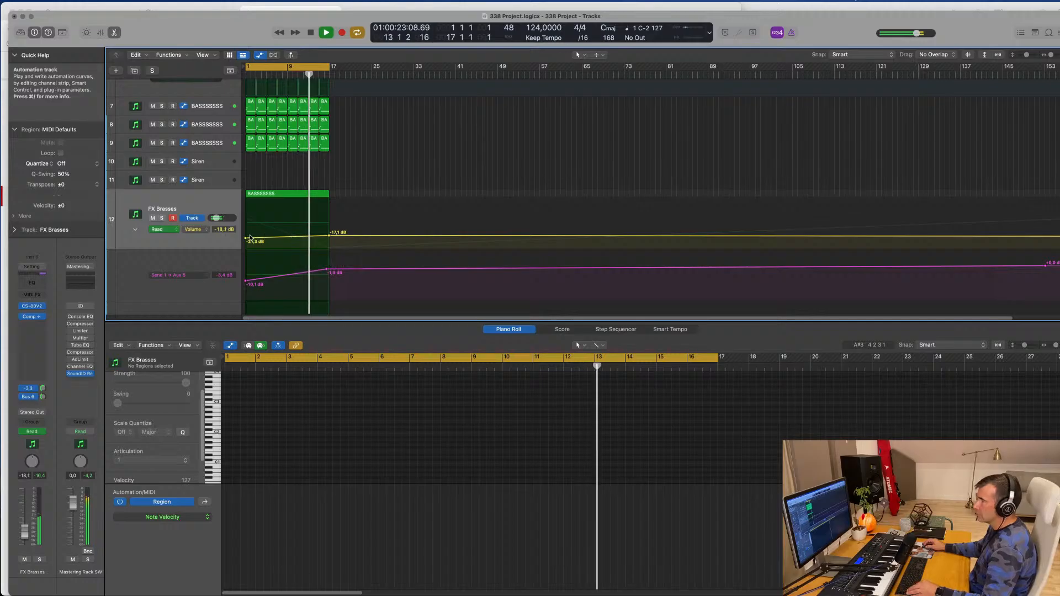
Show the CS-80V2 subfrq lane below the send lane and raise the volume automation to -17.0 dB at bar 1 and -12.8 dB at bar 17
{"action": "left_click", "coordinate": [136, 230]}
{"action": "left_click", "coordinate": [135, 231]}
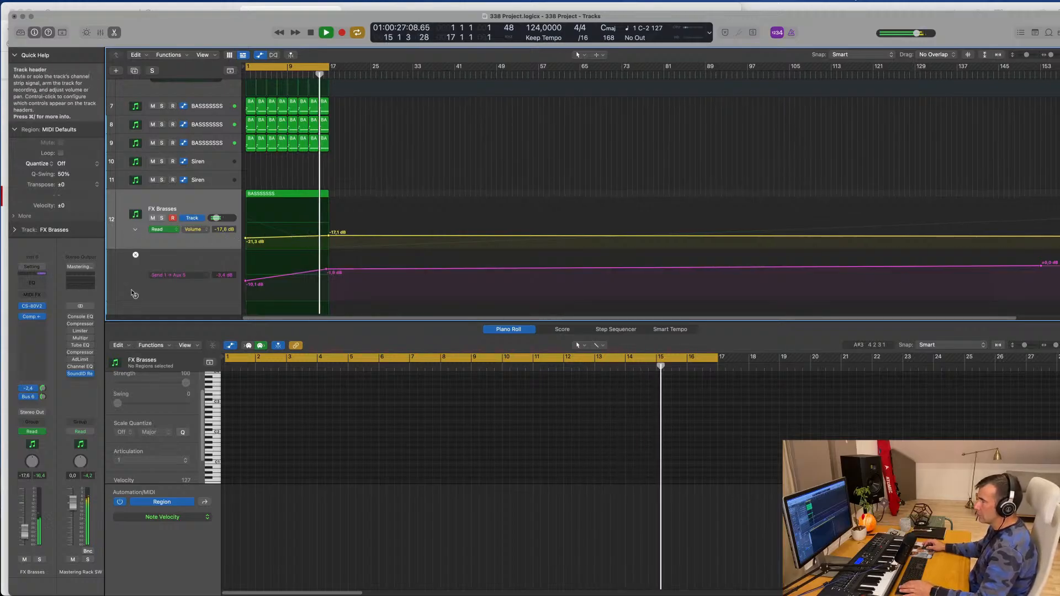
{"action": "scroll", "coordinate": [133, 277], "scroll_direction": "down", "scroll_amount": 4}
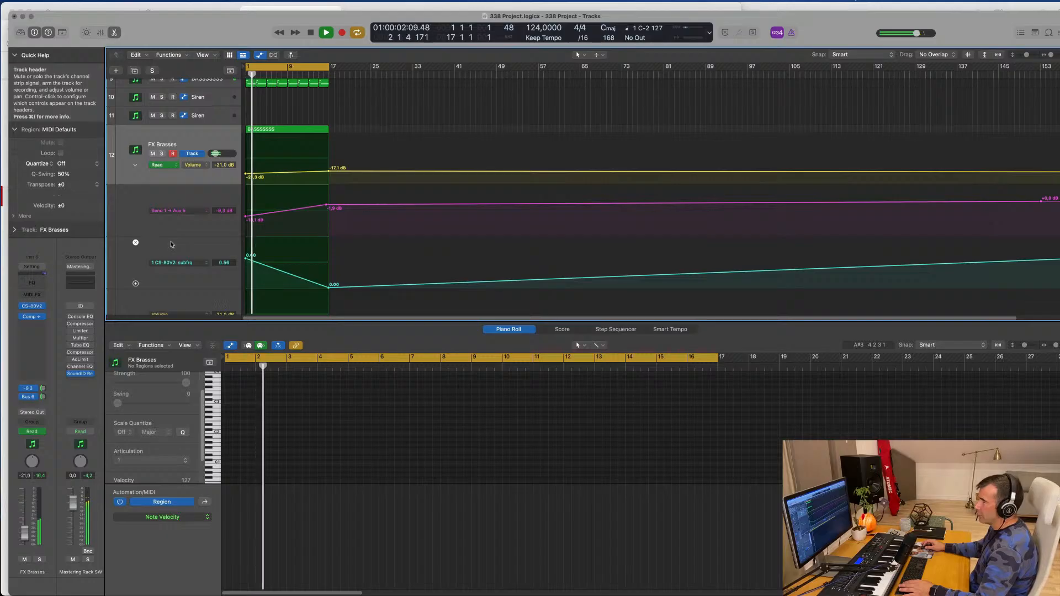
{"action": "left_click_drag", "start_coordinate": [244, 174], "coordinate": [247, 175]}
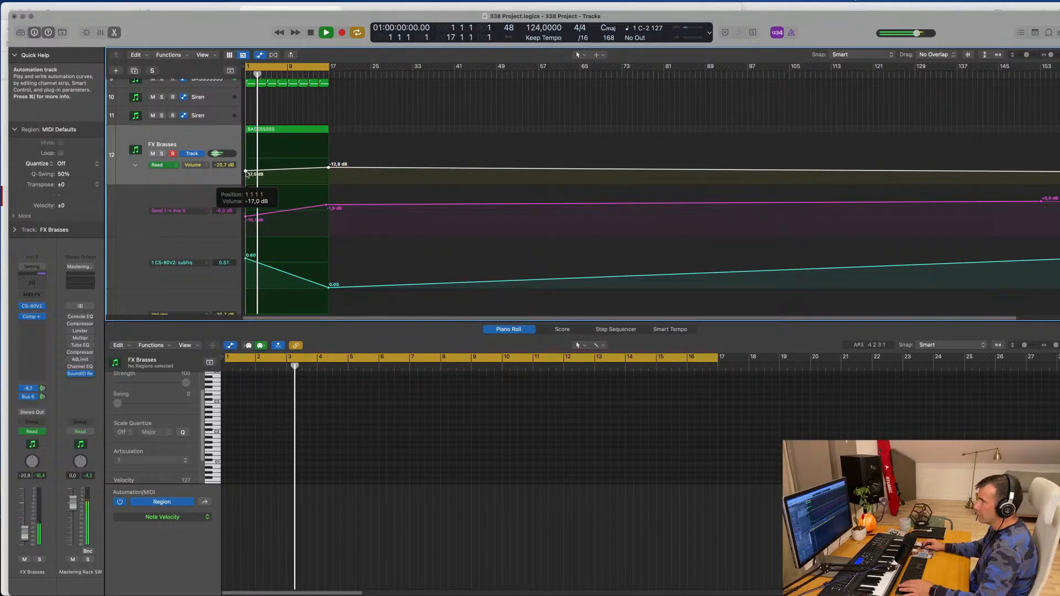
Bend the subfrq automation into a downward curve starting at 0.55, with points of 0.52 near bar 4, 0.45 near bar 7 and 0.15 near bar 16
{"action": "key", "text": "space"}
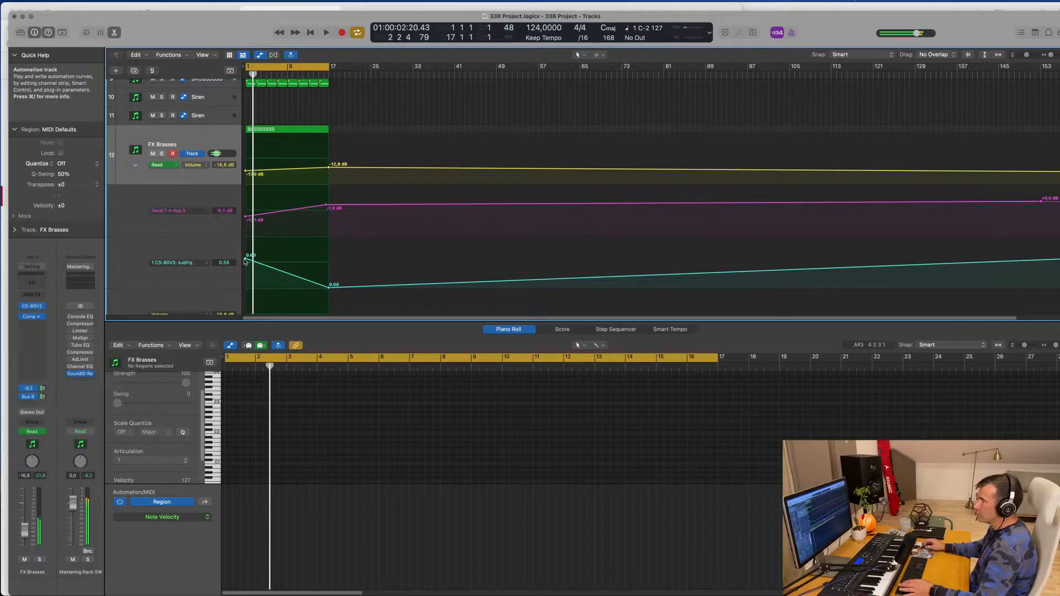
{"action": "key", "text": "Return"}
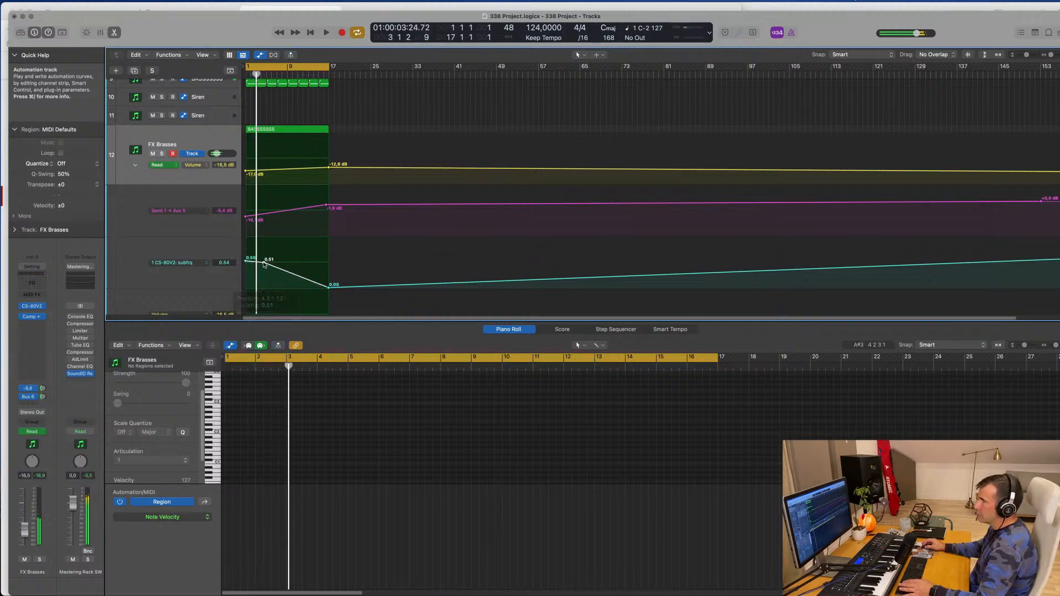
{"action": "key", "text": "space"}
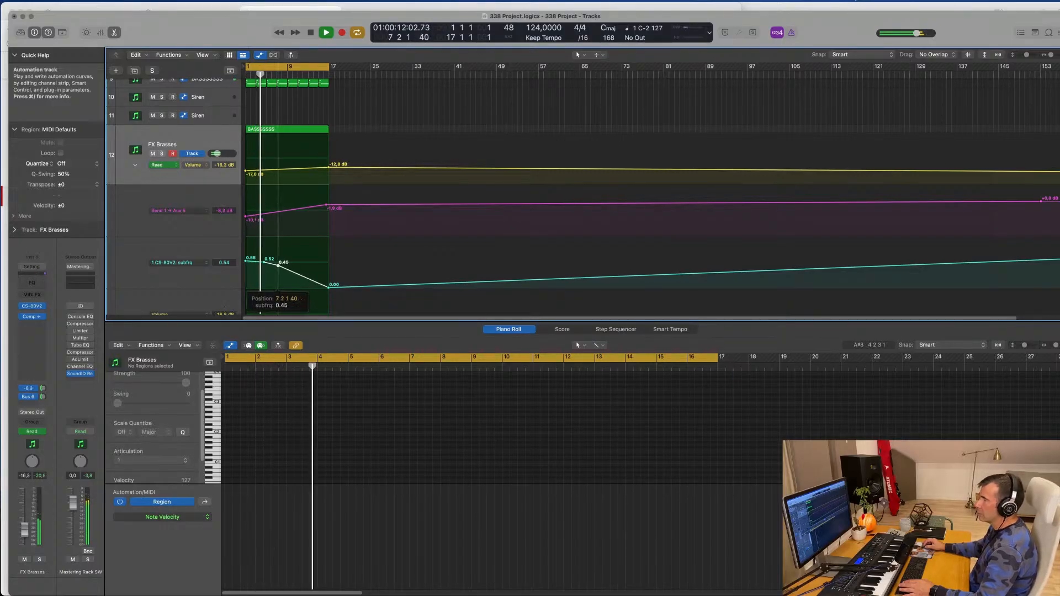
{"action": "left_click_drag", "start_coordinate": [278, 266], "coordinate": [316, 276]}
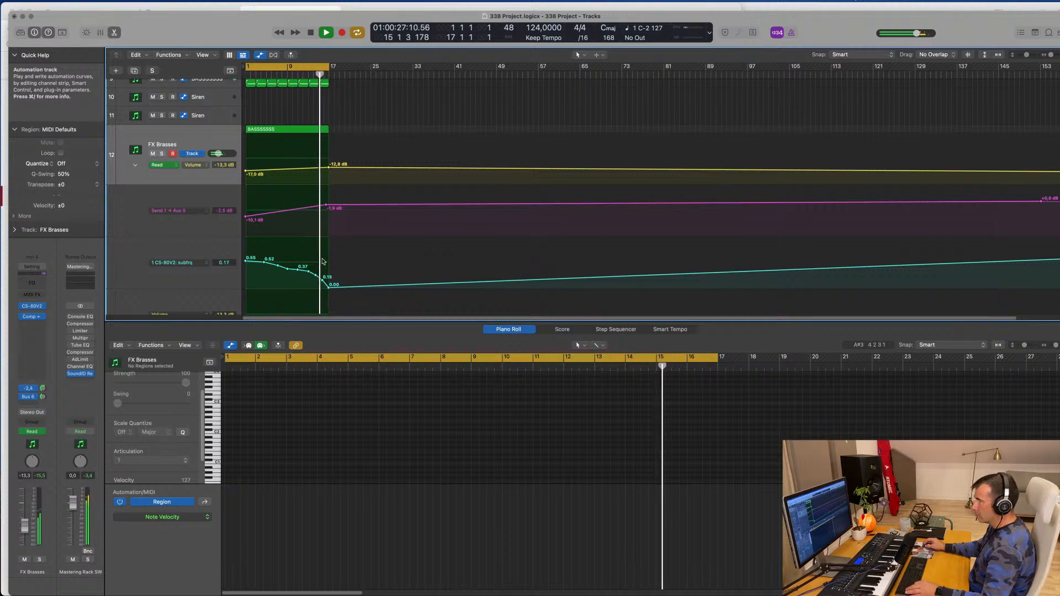
Flatten the FX Brasses volume automation by setting its bar 17 point to -17.0 dB
{"action": "scroll", "coordinate": [298, 127], "scroll_direction": "down", "scroll_amount": 1}
{"action": "scroll", "coordinate": [298, 126], "scroll_direction": "up", "scroll_amount": 3}
{"action": "scroll", "coordinate": [325, 167], "scroll_direction": "down", "scroll_amount": 4}
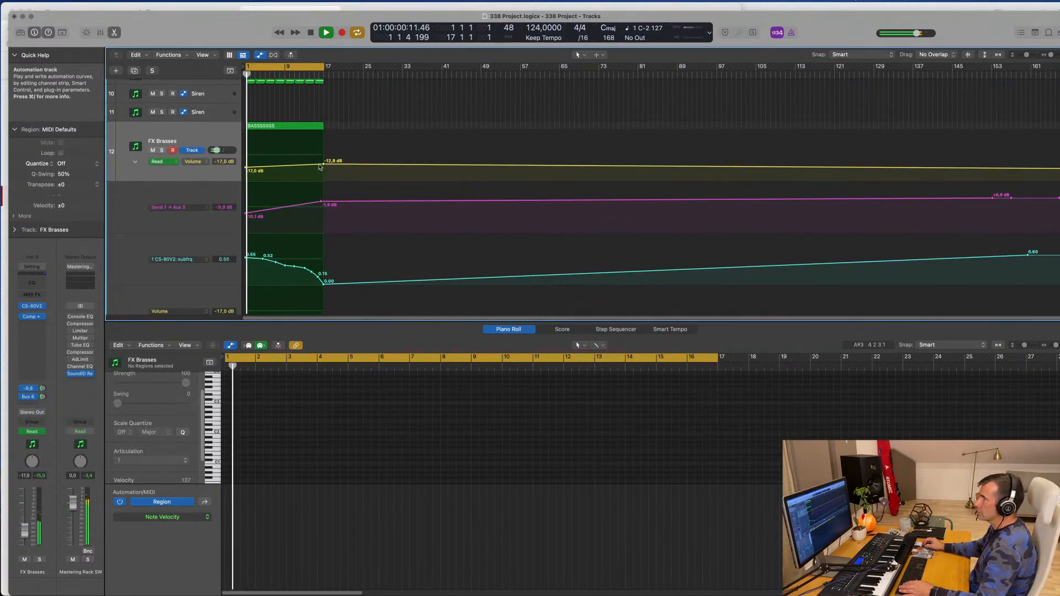
{"action": "left_click_drag", "start_coordinate": [323, 166], "coordinate": [322, 170]}
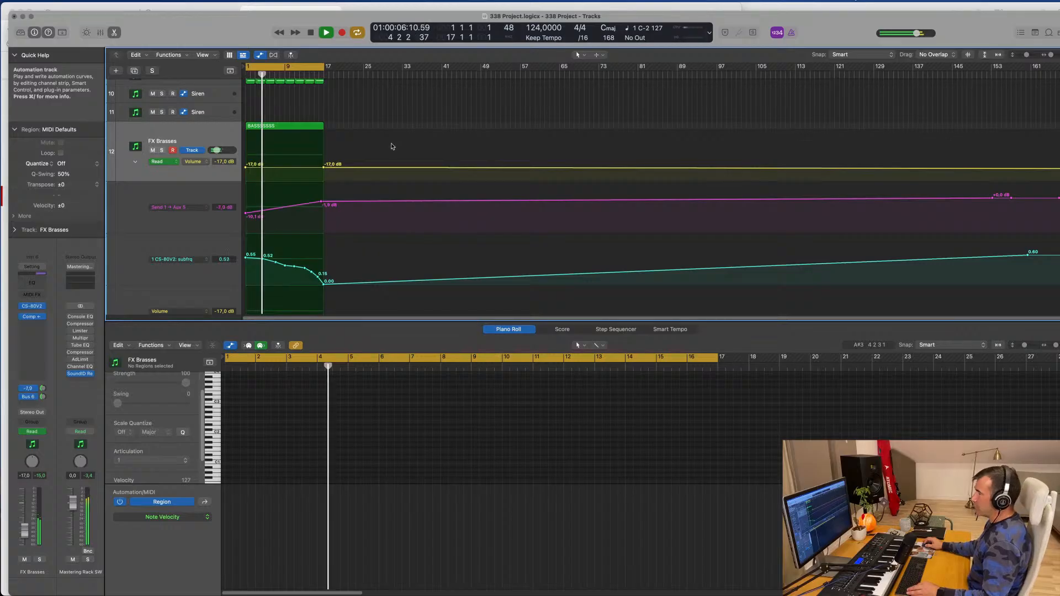
Open the FX Brasses track's CS-80V2 instrument to examine its sound settings, and close it again
{"action": "scroll", "coordinate": [392, 146], "scroll_direction": "up", "scroll_amount": 6}
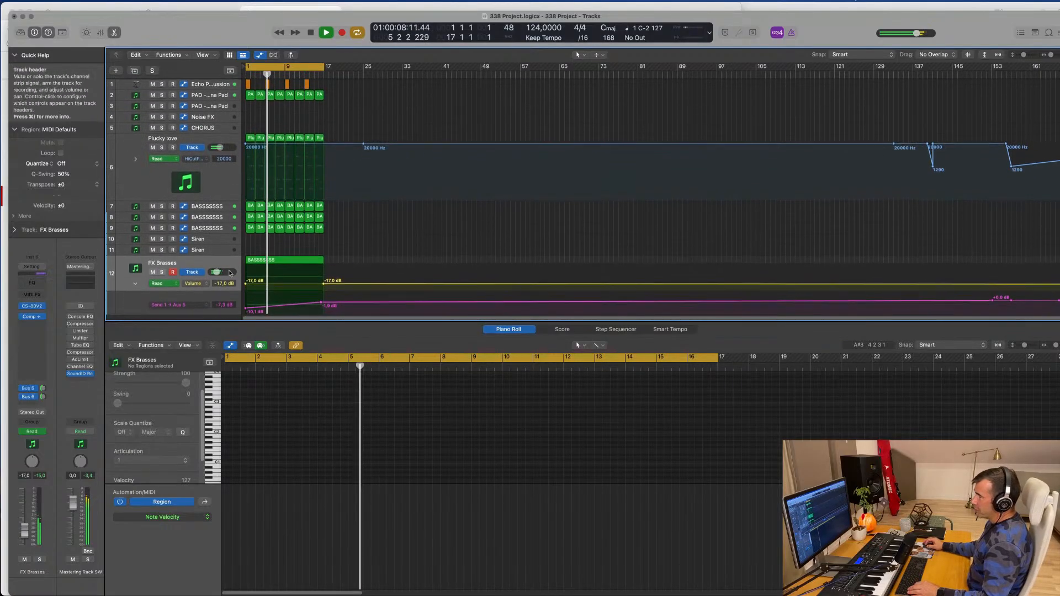
{"action": "left_click", "coordinate": [194, 263]}
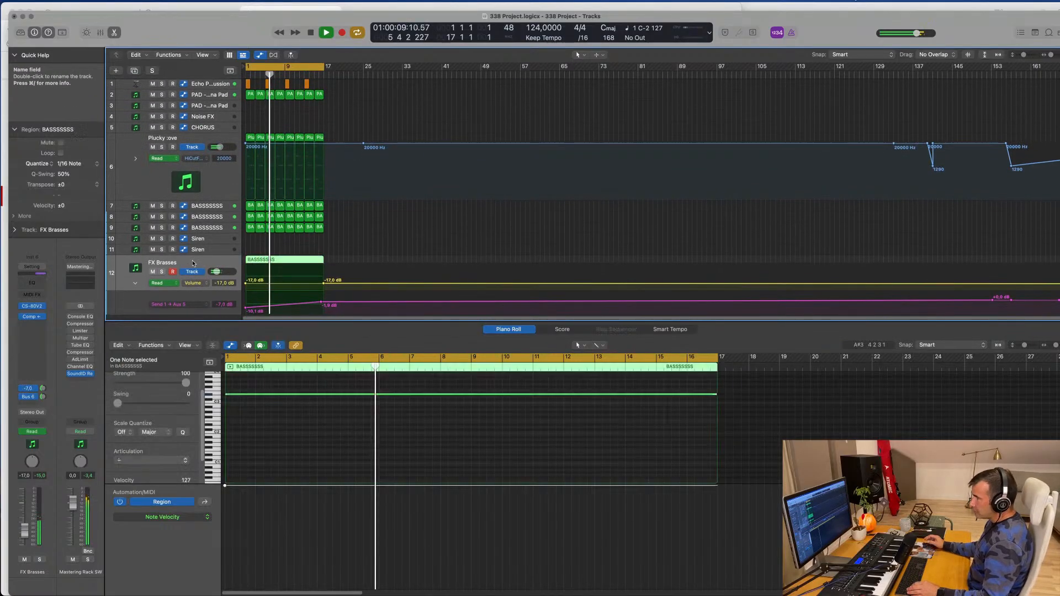
{"action": "left_click", "coordinate": [30, 307]}
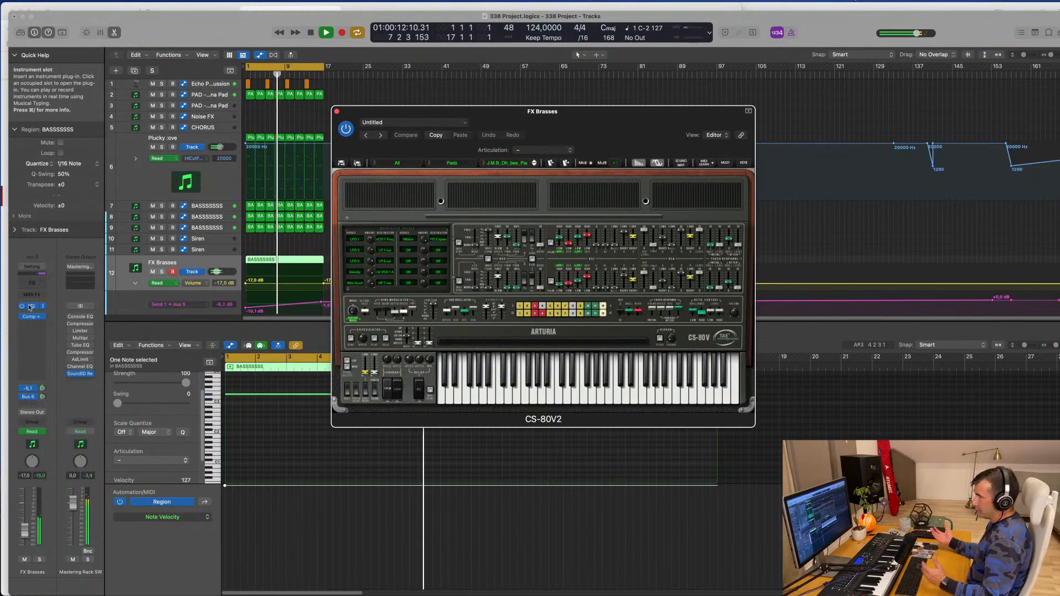
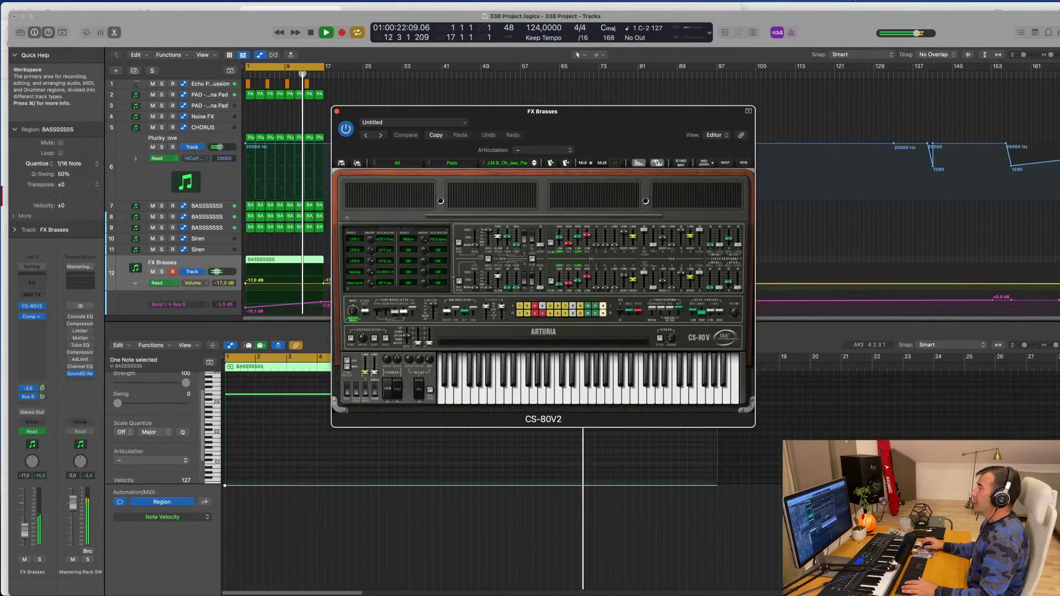
{"action": "left_click_drag", "start_coordinate": [614, 119], "coordinate": [557, 116]}
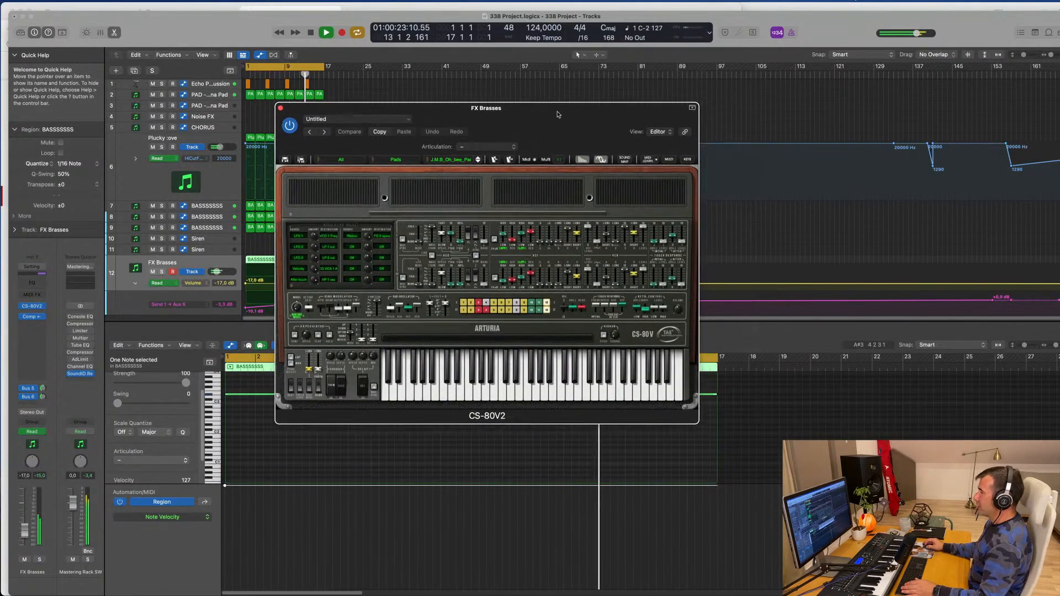
{"action": "left_click", "coordinate": [280, 108]}
Lower the FX Brasses volume automation to -18.5 dB at bar 1 and -19.3 dB at bar 17
{"action": "scroll", "coordinate": [364, 212], "scroll_direction": "up", "scroll_amount": 1}
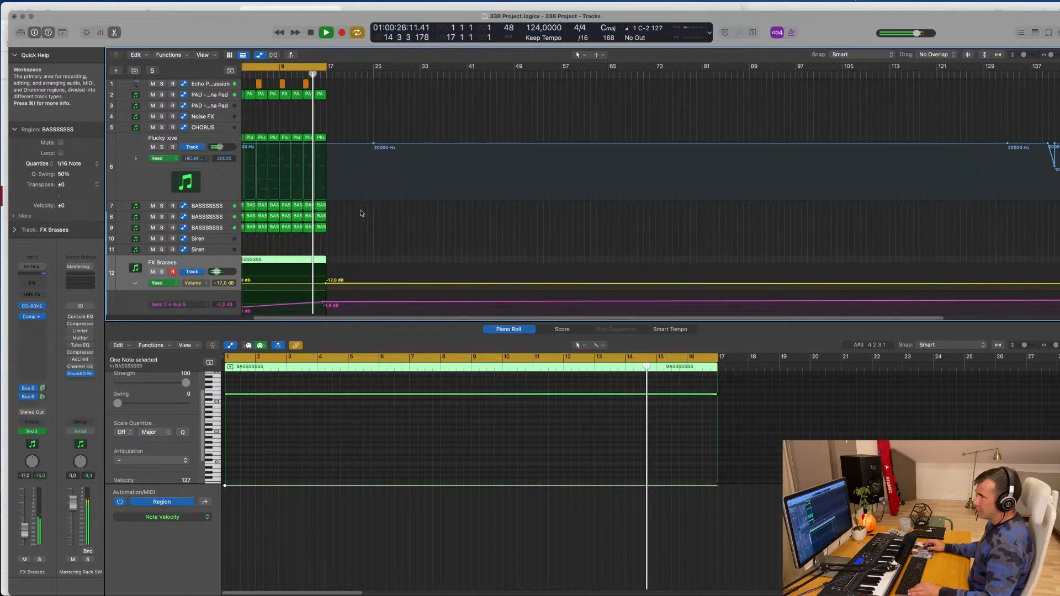
{"action": "scroll", "coordinate": [364, 212], "scroll_direction": "left", "scroll_amount": 2}
{"action": "scroll", "coordinate": [365, 212], "scroll_direction": "up", "scroll_amount": 4}
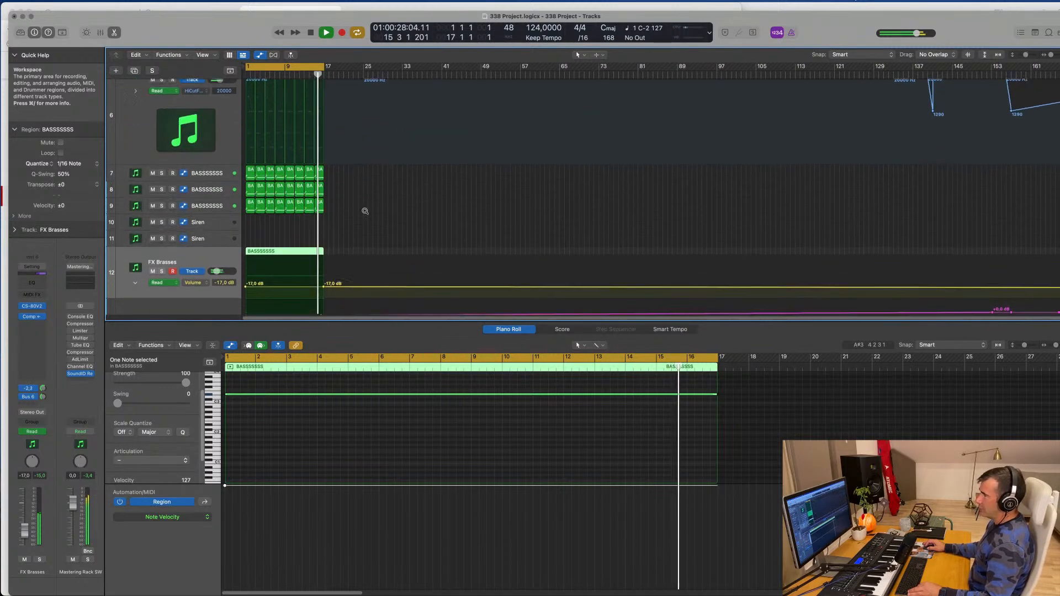
{"action": "scroll", "coordinate": [364, 210], "scroll_direction": "up", "scroll_amount": 3}
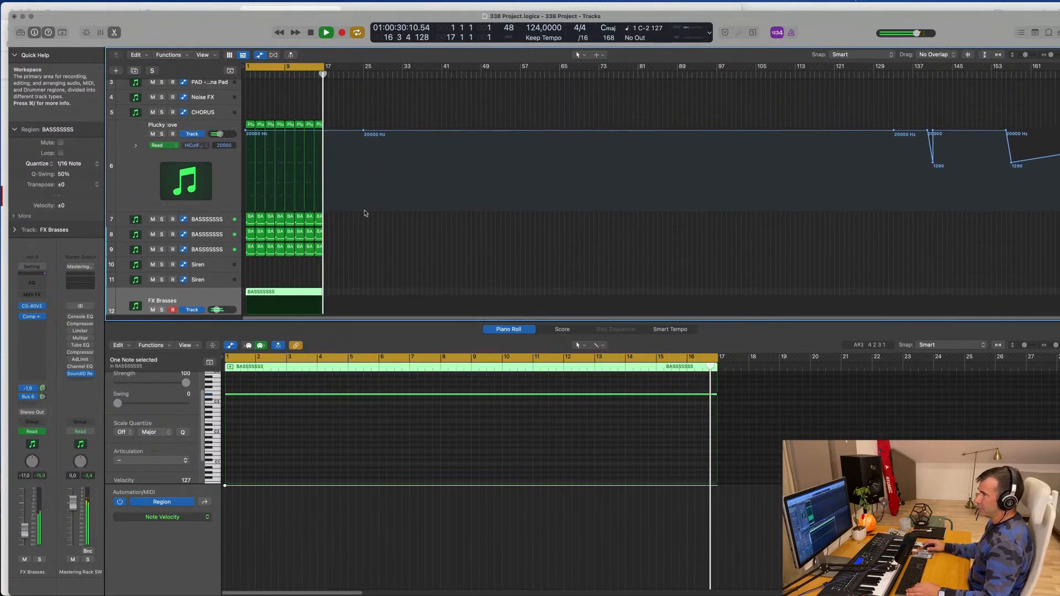
{"action": "scroll", "coordinate": [362, 152], "scroll_direction": "down", "scroll_amount": 4}
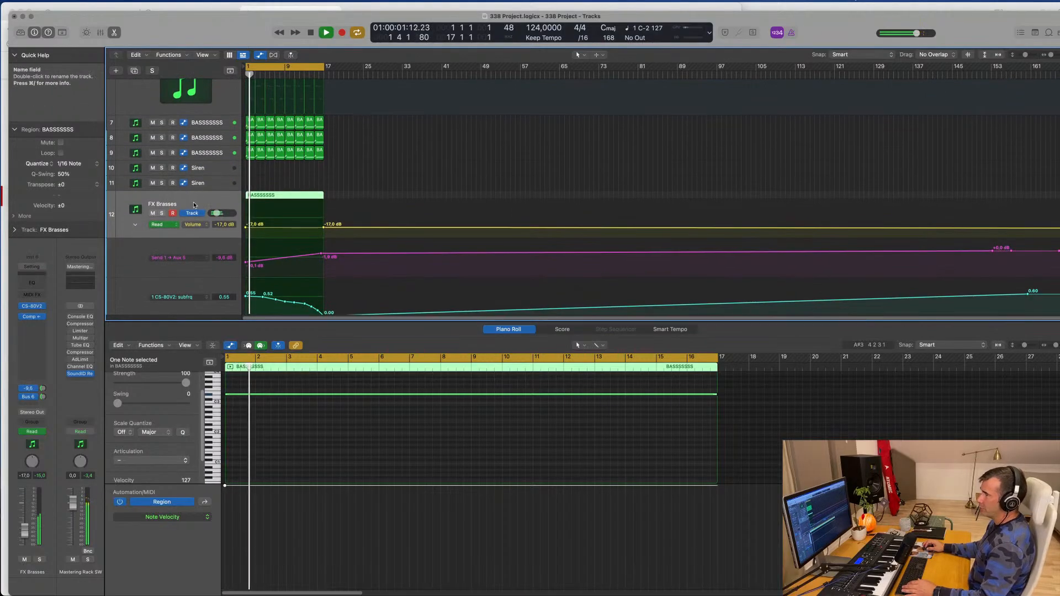
{"action": "left_click", "coordinate": [246, 227]}
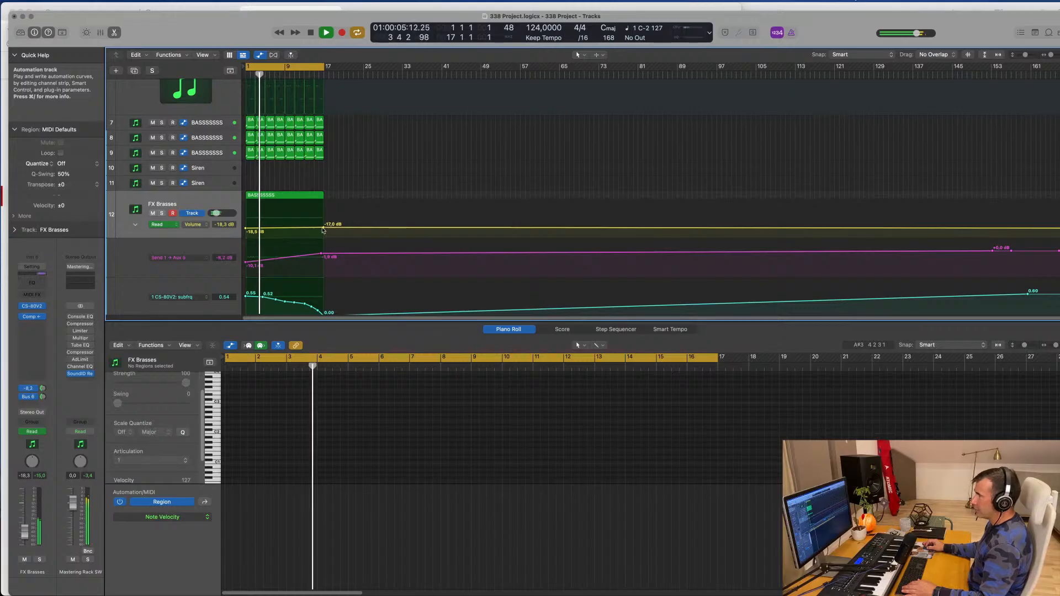
{"action": "left_click_drag", "start_coordinate": [323, 227], "coordinate": [323, 230]}
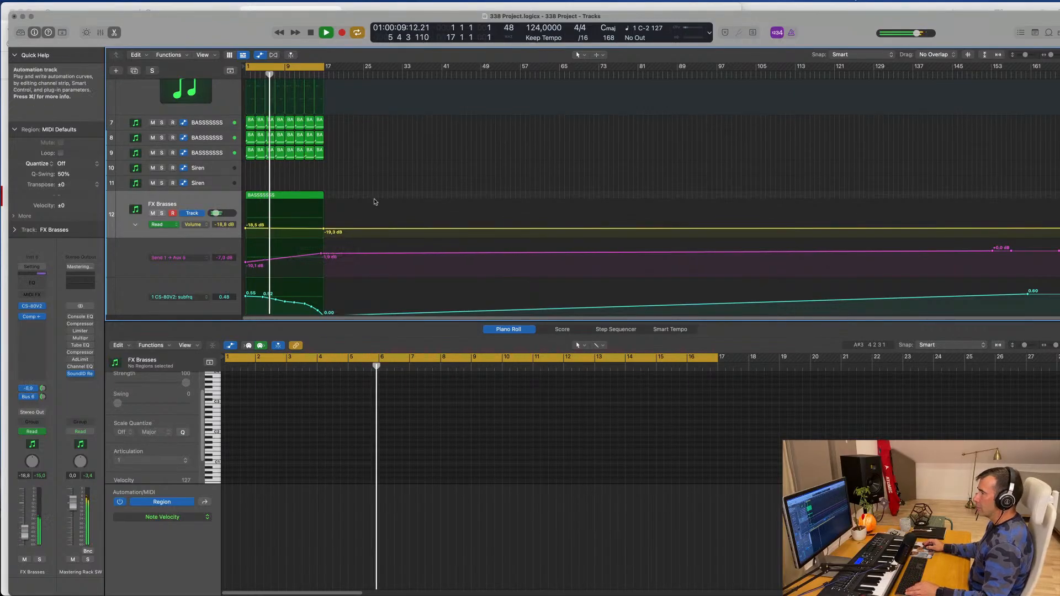
Select the upper Siren track, number 10, for playing during the loop
{"action": "key", "text": "super+Right"}
{"action": "key", "text": "super+Left"}
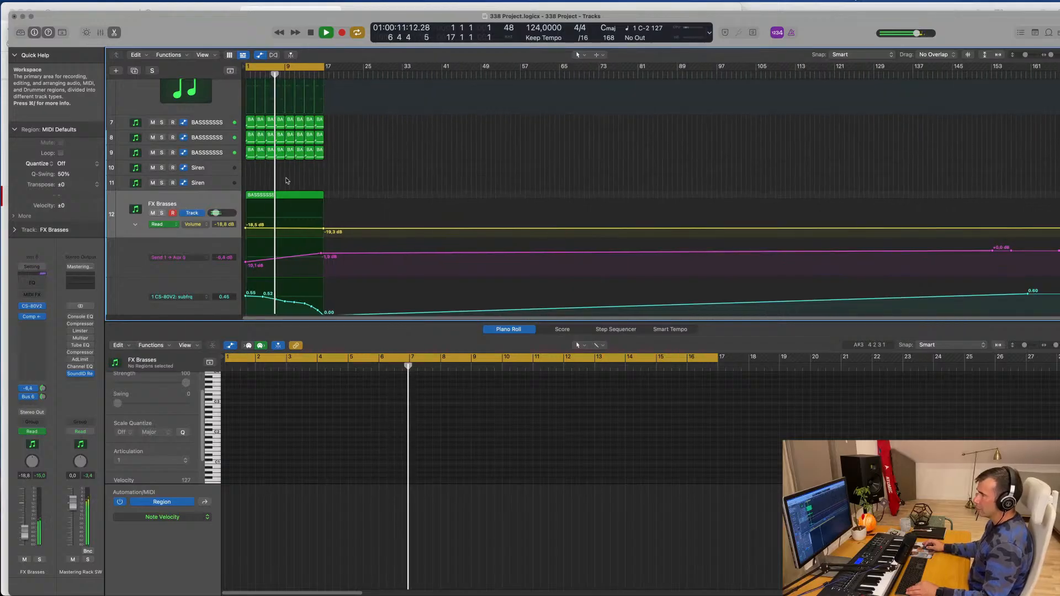
{"action": "left_click", "coordinate": [216, 168]}
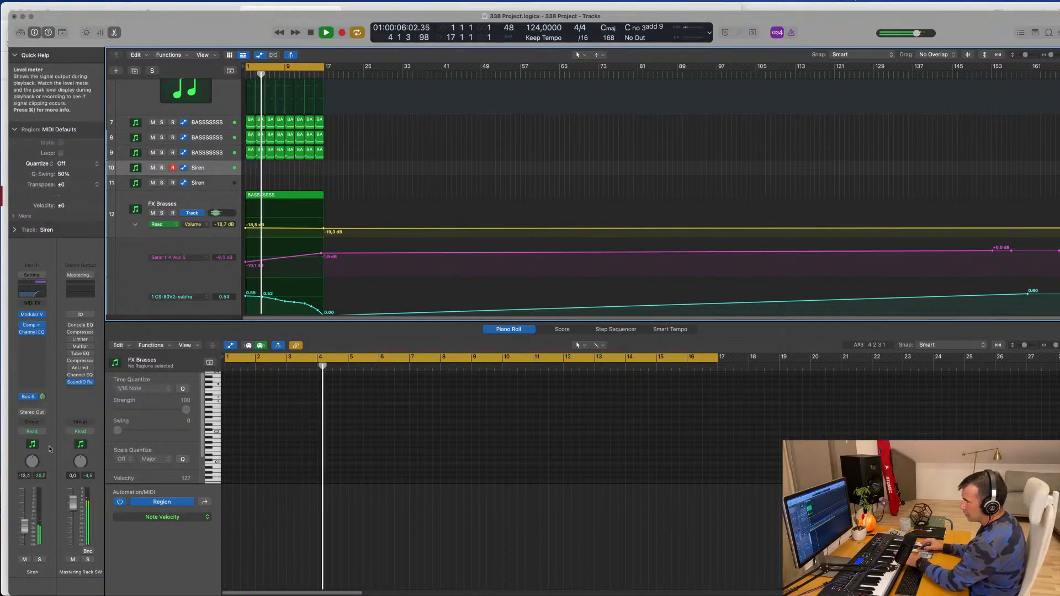
Try out the CHORUS and Noise FX tracks during the loop, settle on CHORUS, and open its Serum instrument
{"action": "scroll", "coordinate": [318, 193], "scroll_direction": "down", "scroll_amount": 4}
{"action": "scroll", "coordinate": [331, 187], "scroll_direction": "up", "scroll_amount": 4}
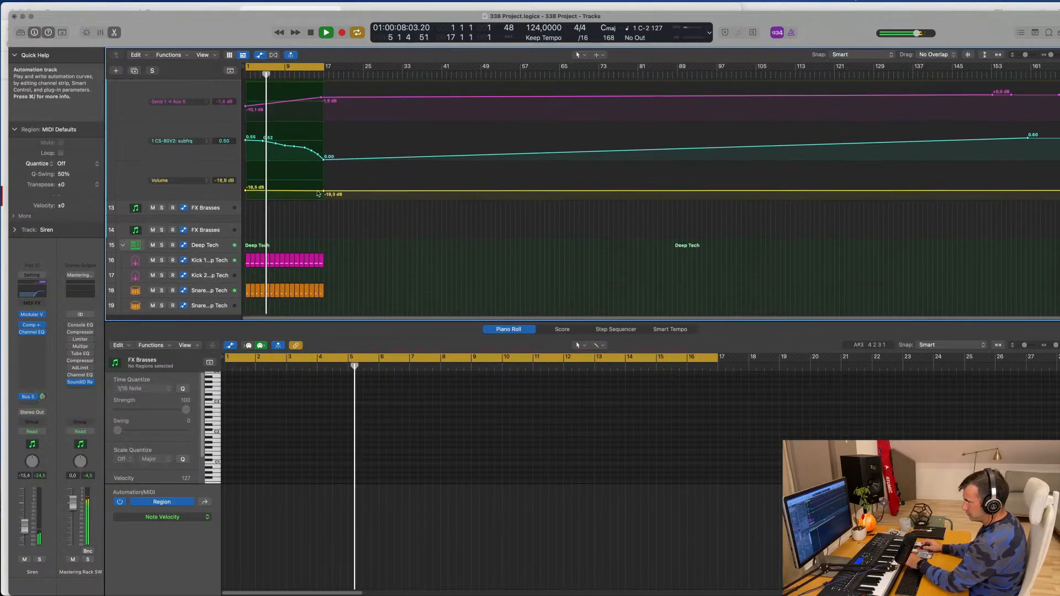
{"action": "scroll", "coordinate": [358, 177], "scroll_direction": "up", "scroll_amount": 6}
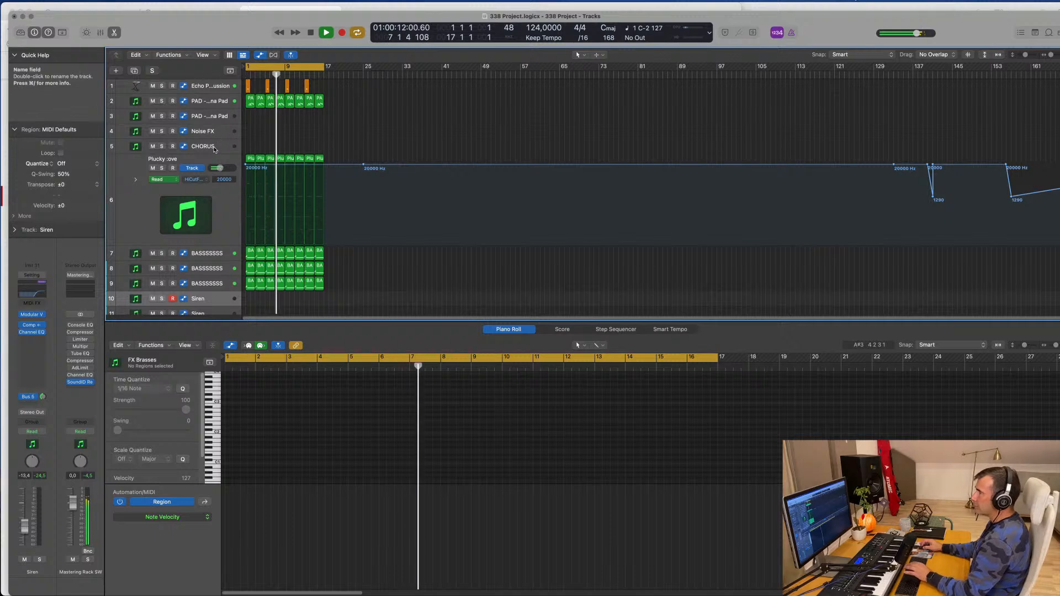
{"action": "left_click", "coordinate": [215, 146]}
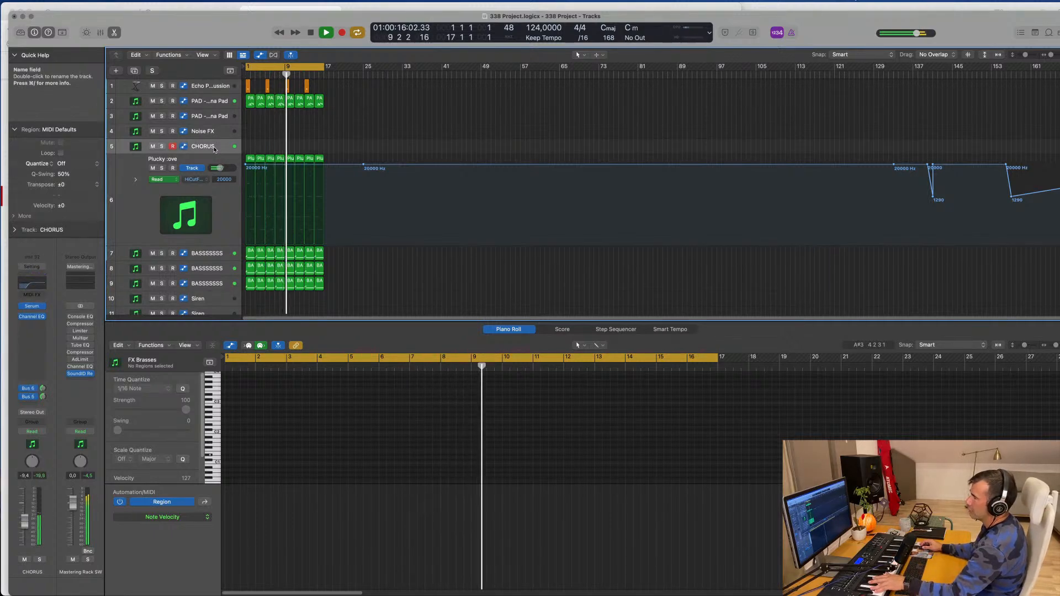
{"action": "left_click", "coordinate": [224, 135]}
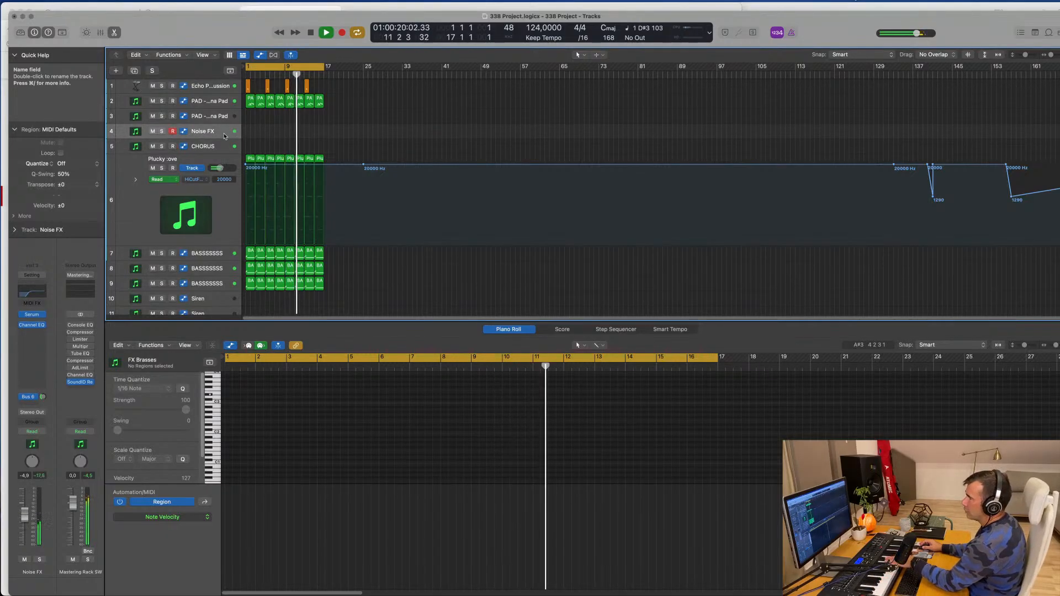
{"action": "left_click", "coordinate": [223, 147]}
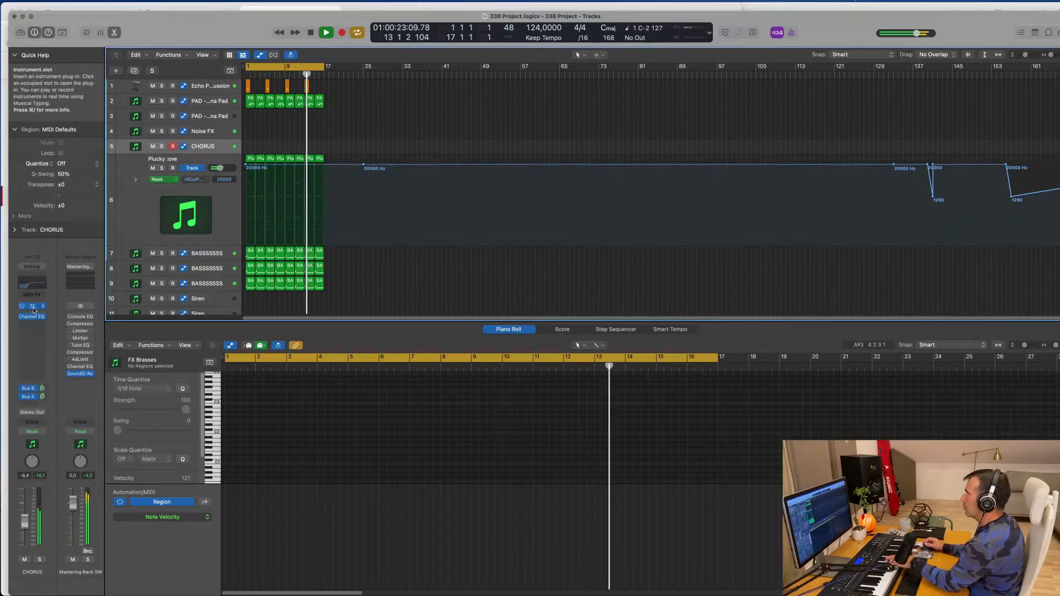
{"action": "left_click", "coordinate": [32, 307]}
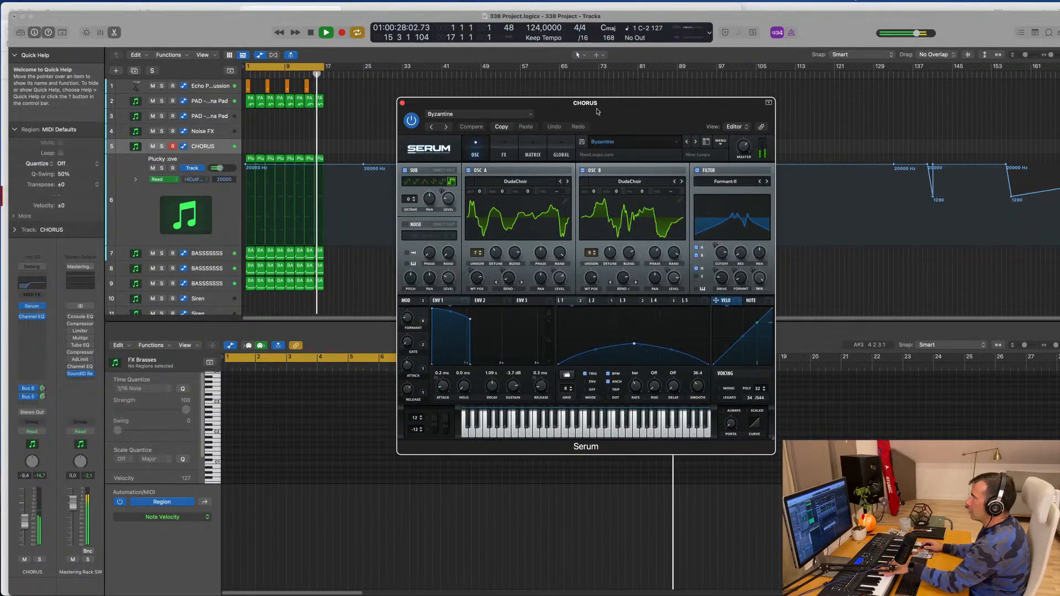
{"action": "left_click_drag", "start_coordinate": [596, 111], "coordinate": [569, 106]}
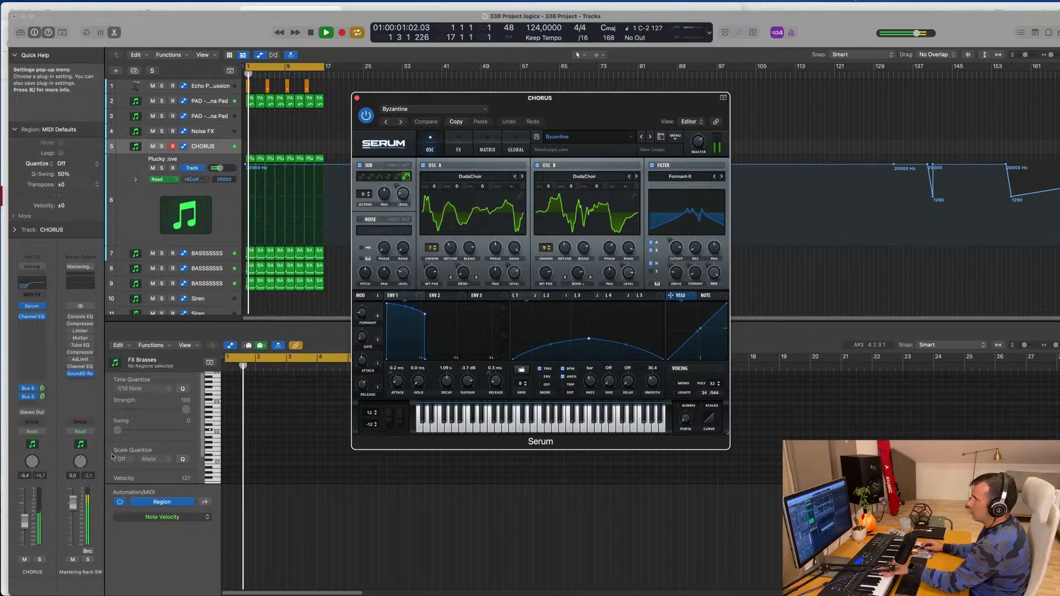
Lower the CHORUS track's volume to -11.8 dB and adjust its Bus 5 send level
{"action": "left_click_drag", "start_coordinate": [24, 522], "coordinate": [24, 524]}
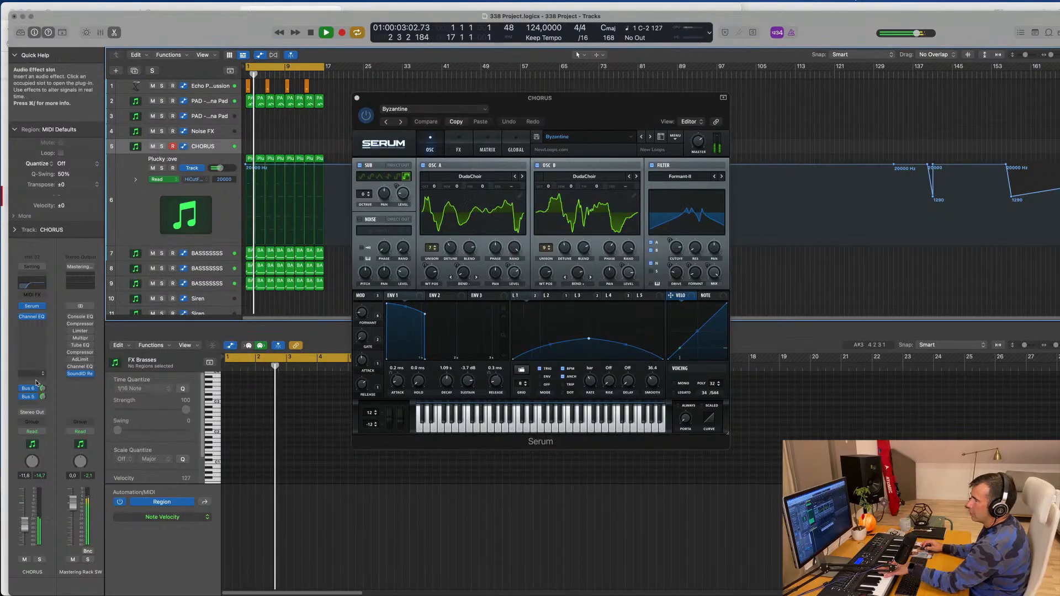
{"action": "left_click_drag", "start_coordinate": [43, 397], "coordinate": [43, 407]}
Browse Serum's preset categories and load the Leads preset LD 8bitcycle [AF] on the CHORUS track
{"action": "left_click_drag", "start_coordinate": [619, 113], "coordinate": [588, 109]}
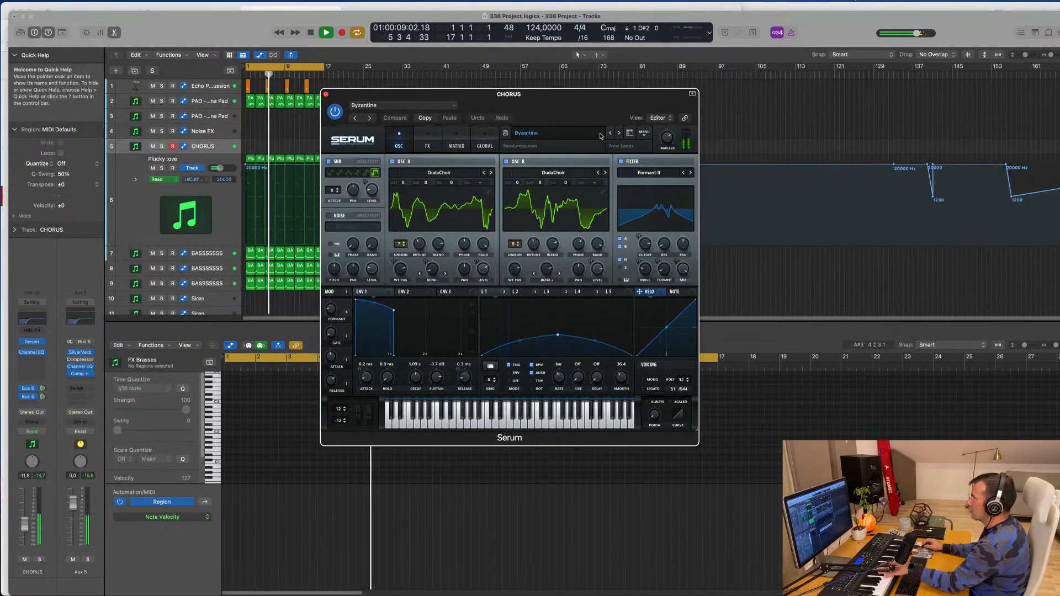
{"action": "left_click", "coordinate": [598, 134]}
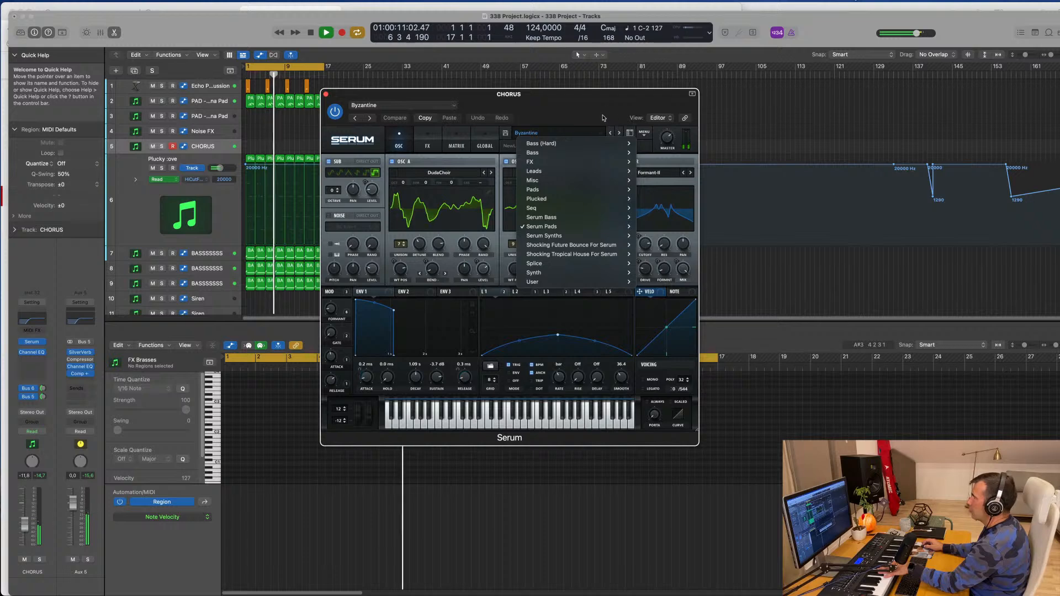
{"action": "mouse_move", "coordinate": [585, 184]}
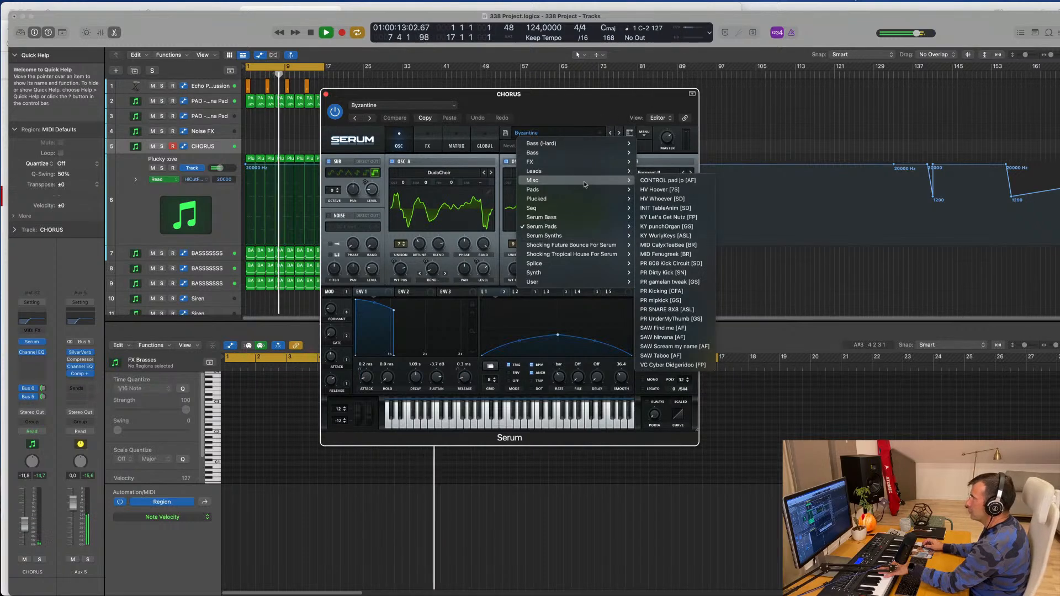
{"action": "mouse_move", "coordinate": [582, 208]}
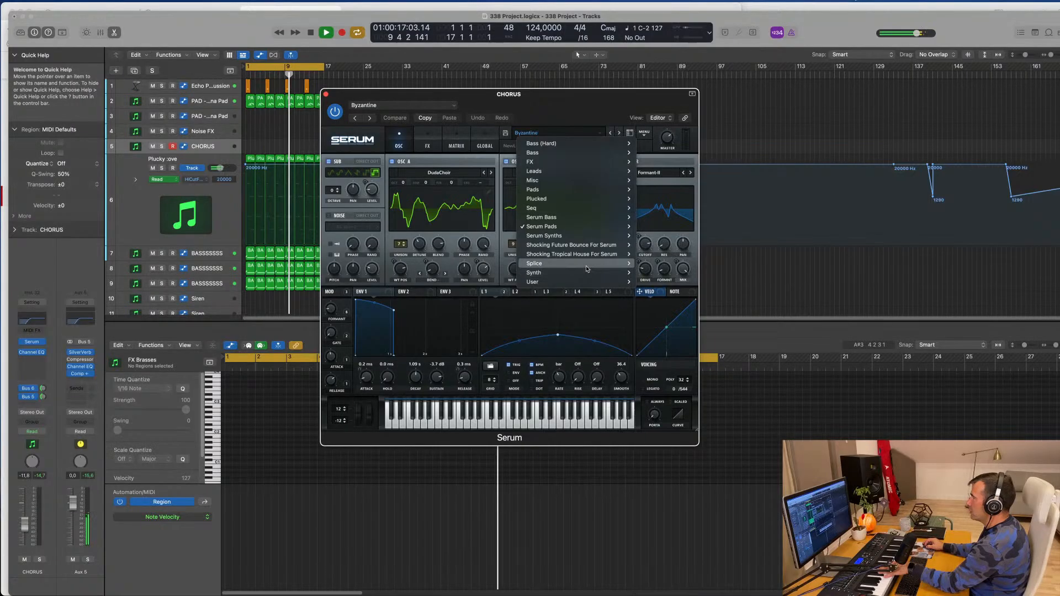
{"action": "mouse_move", "coordinate": [589, 276]}
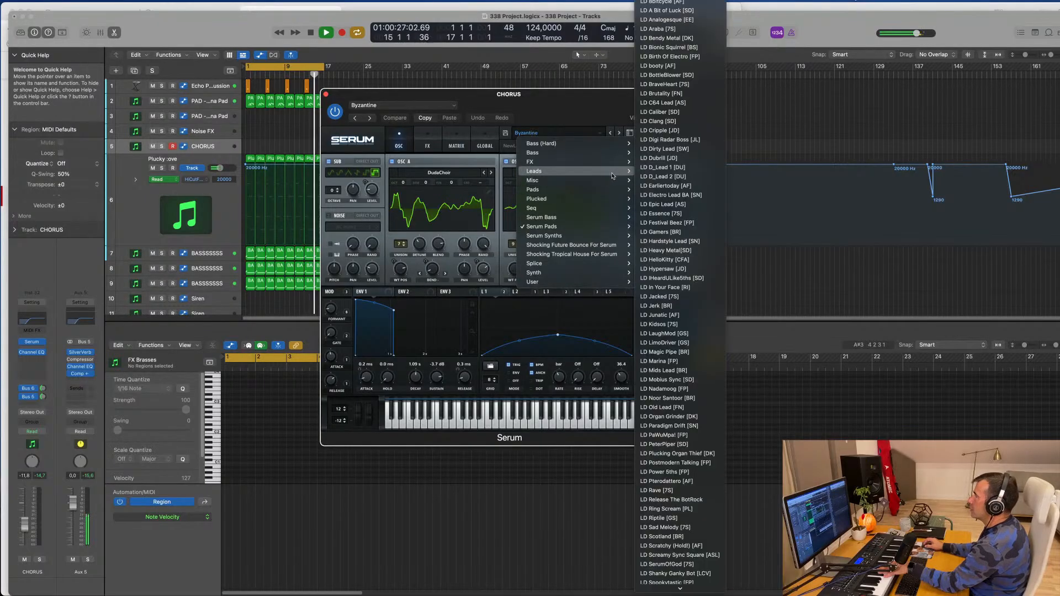
{"action": "left_click", "coordinate": [674, 2]}
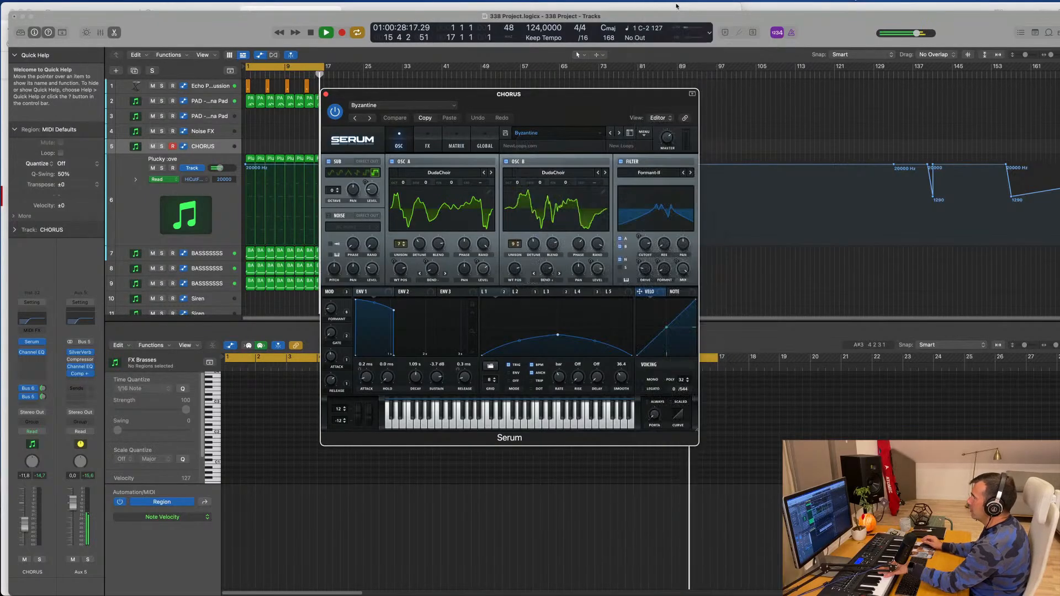
{"action": "left_click_drag", "start_coordinate": [585, 96], "coordinate": [573, 96]}
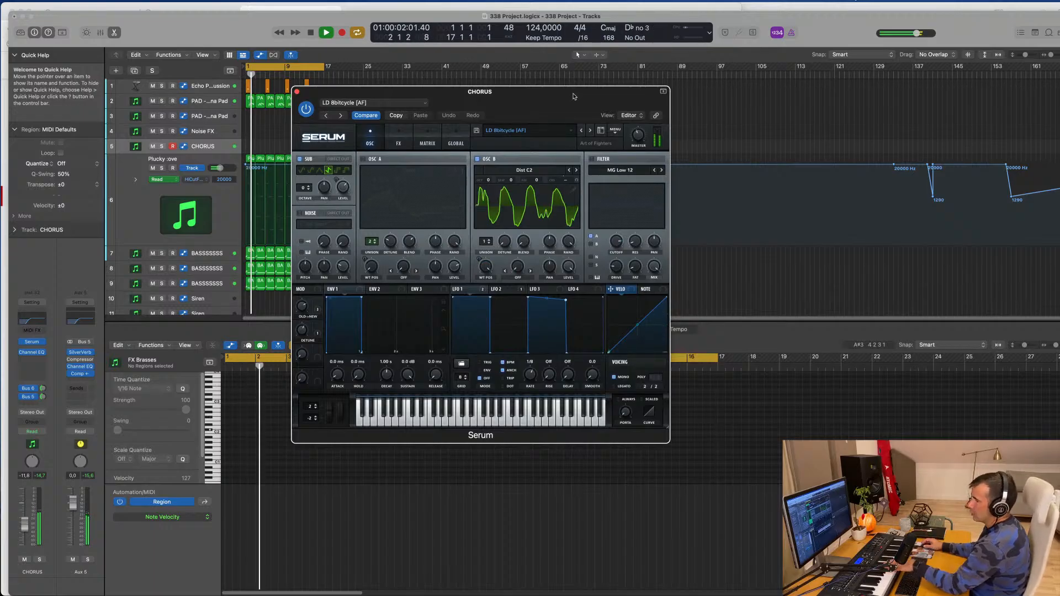
{"action": "left_click_drag", "start_coordinate": [572, 97], "coordinate": [638, 86]}
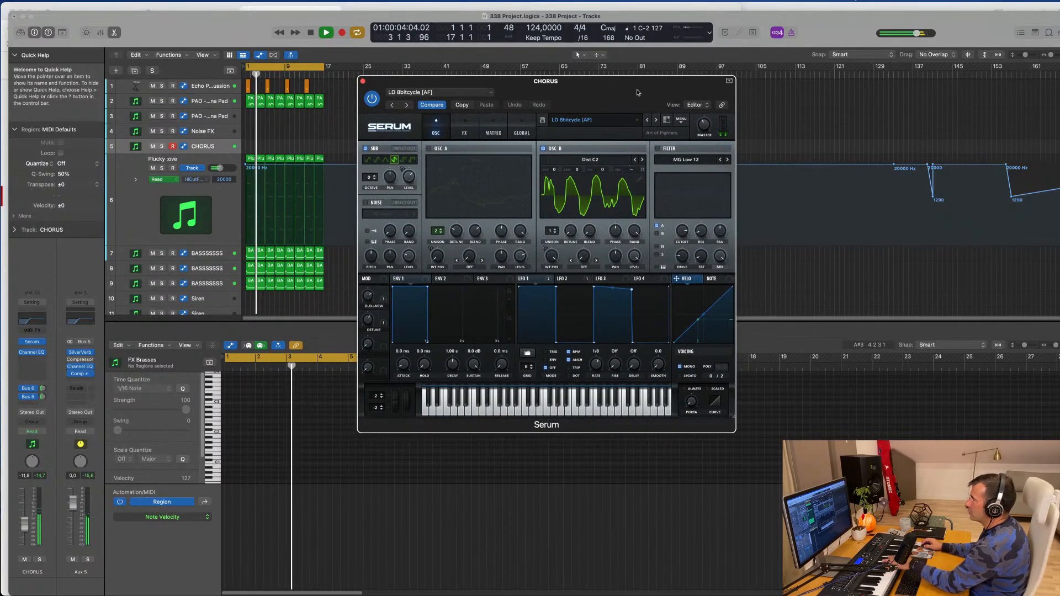
Step forward through Serum's lead presets to LD Analogesque [EE] and set the CHORUS track's volume to -9.6 dB
{"action": "left_click", "coordinate": [655, 120]}
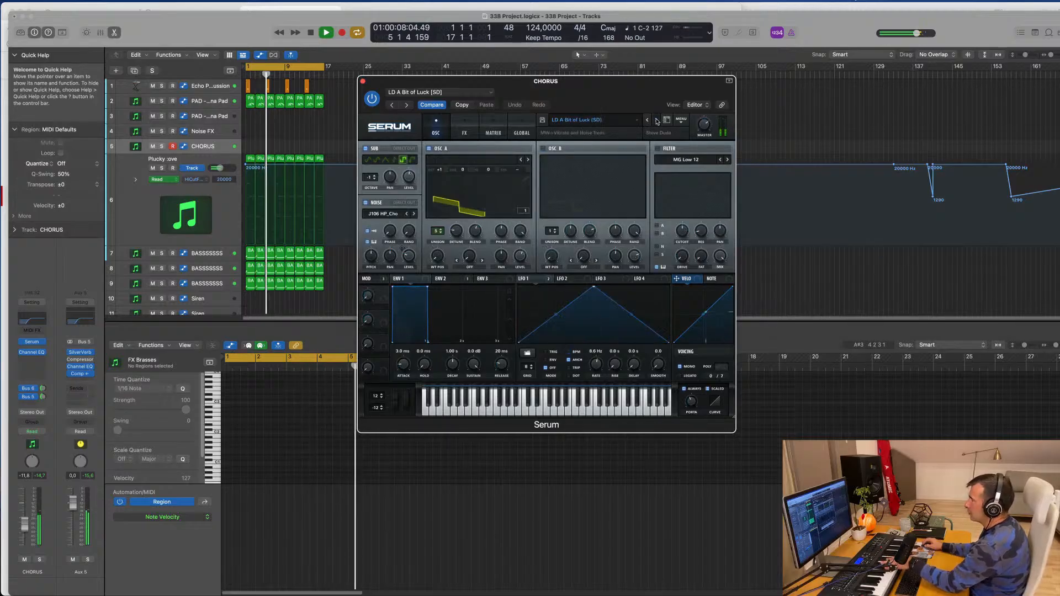
{"action": "left_click", "coordinate": [657, 120]}
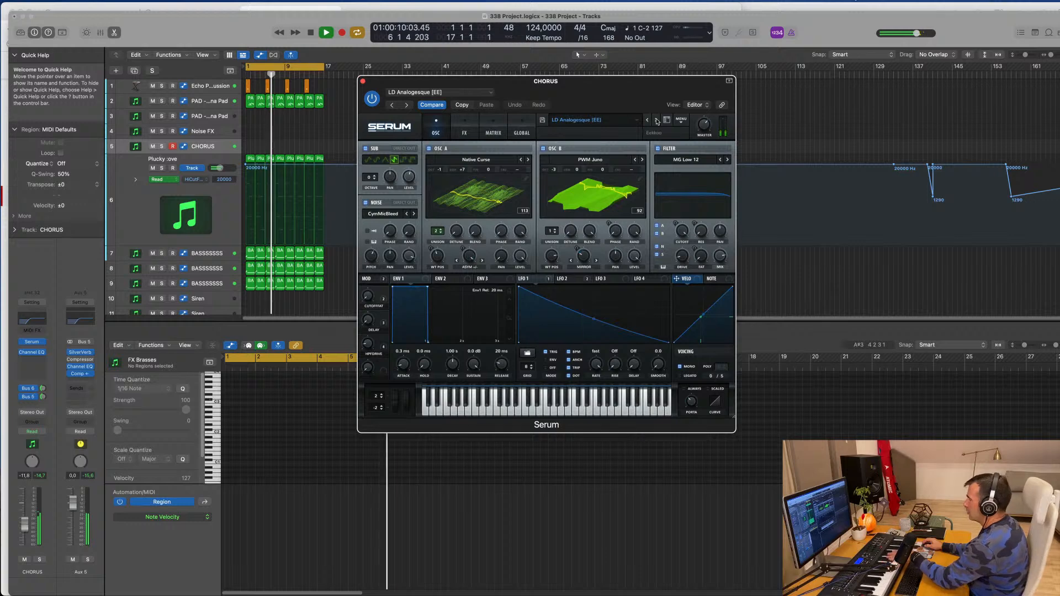
{"action": "left_click", "coordinate": [25, 515]}
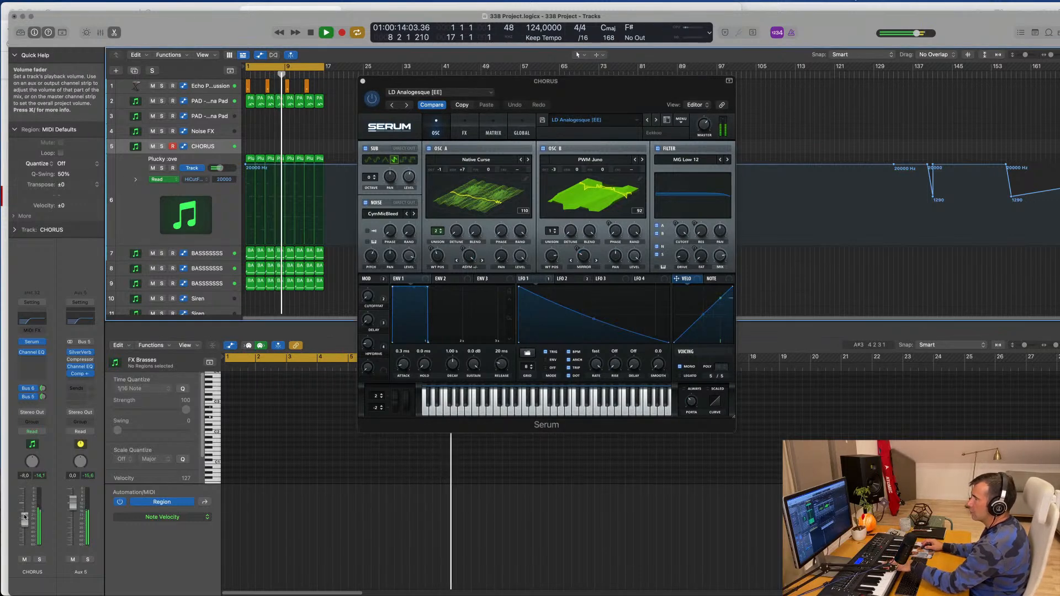
{"action": "left_click_drag", "start_coordinate": [24, 517], "coordinate": [25, 517]}
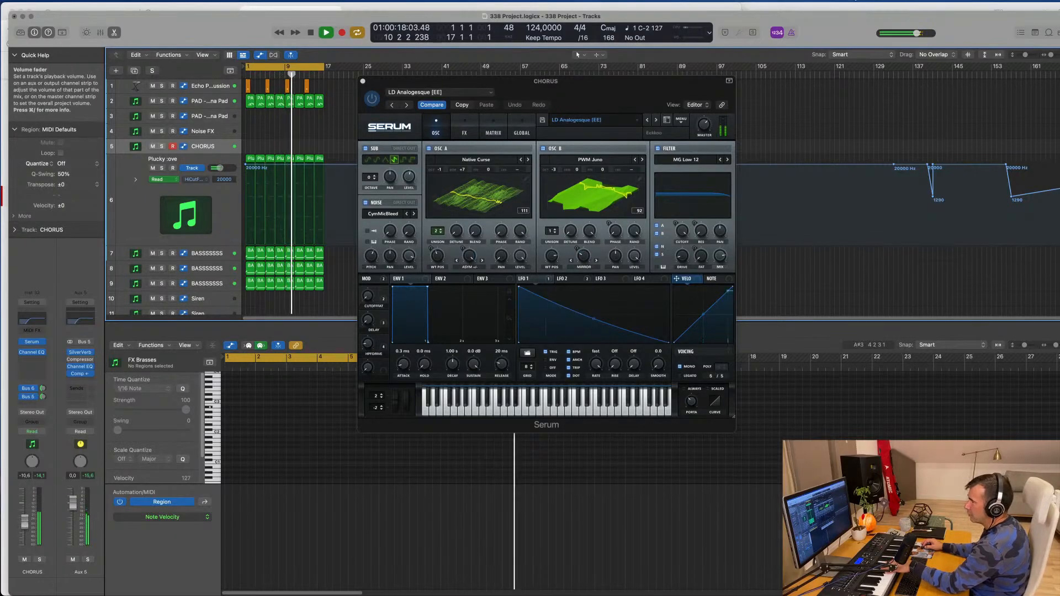
{"action": "left_click_drag", "start_coordinate": [25, 523], "coordinate": [25, 521]}
Repeat all regions three times after the 16-bar loop and extend the cycle range's end to bar 65
{"action": "left_click_drag", "start_coordinate": [630, 97], "coordinate": [951, 98]}
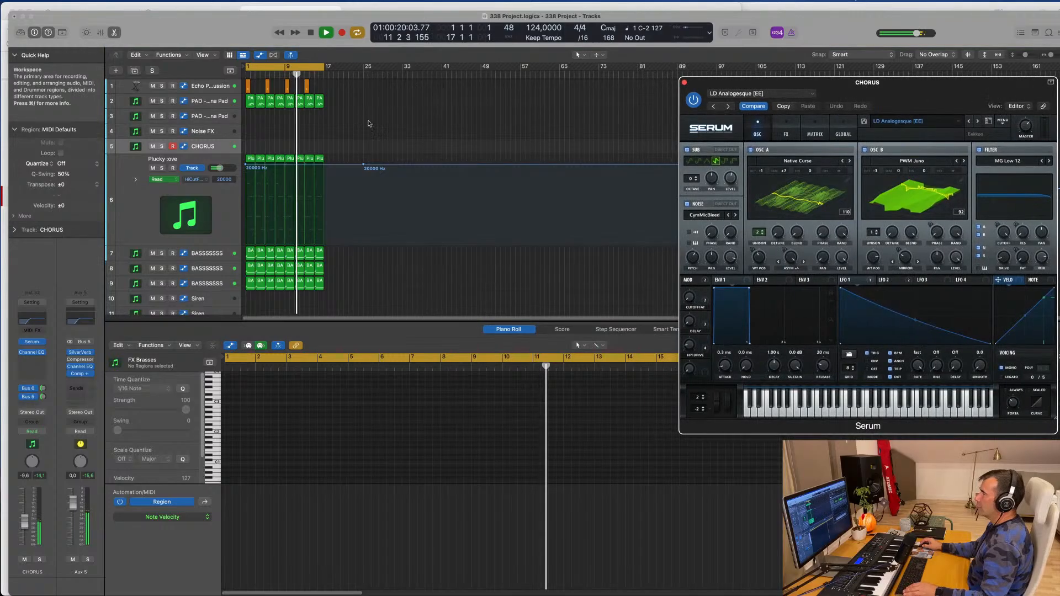
{"action": "left_click", "coordinate": [370, 123]}
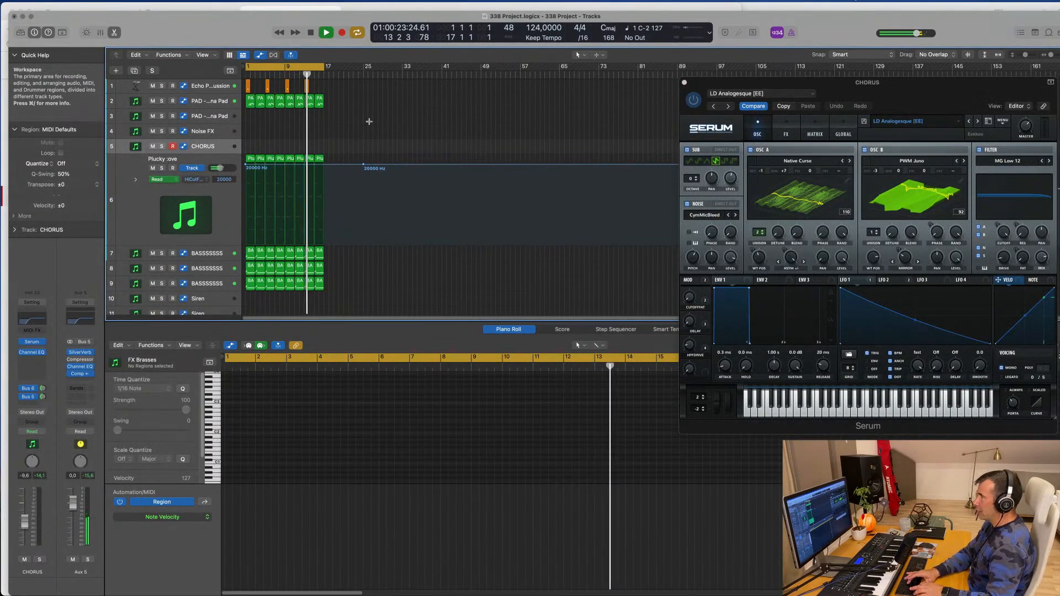
{"action": "key", "text": "super+a"}
{"action": "key", "text": "super+r"}
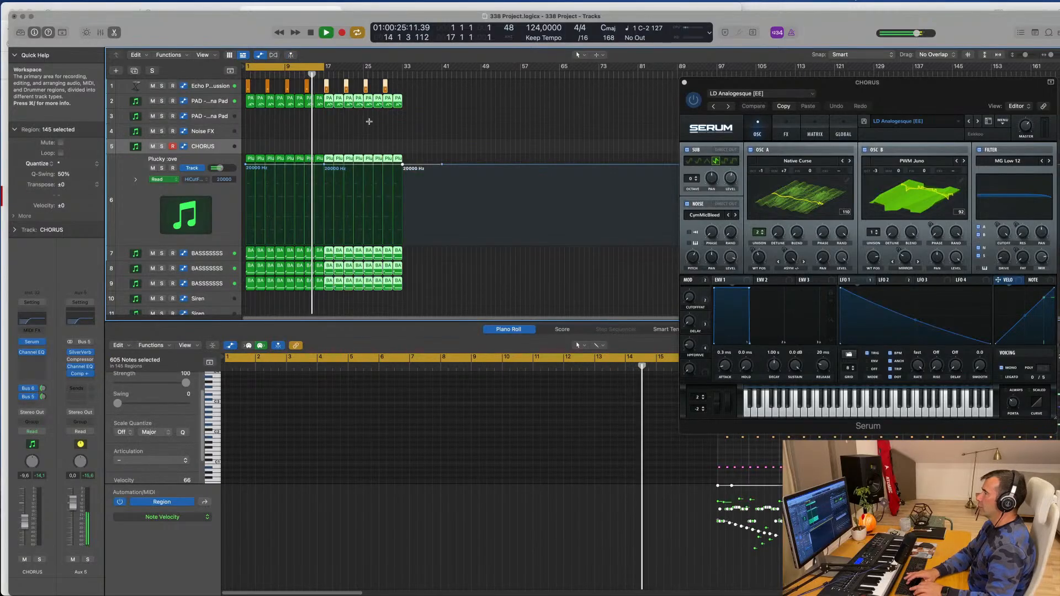
{"action": "key", "text": "super+r"}
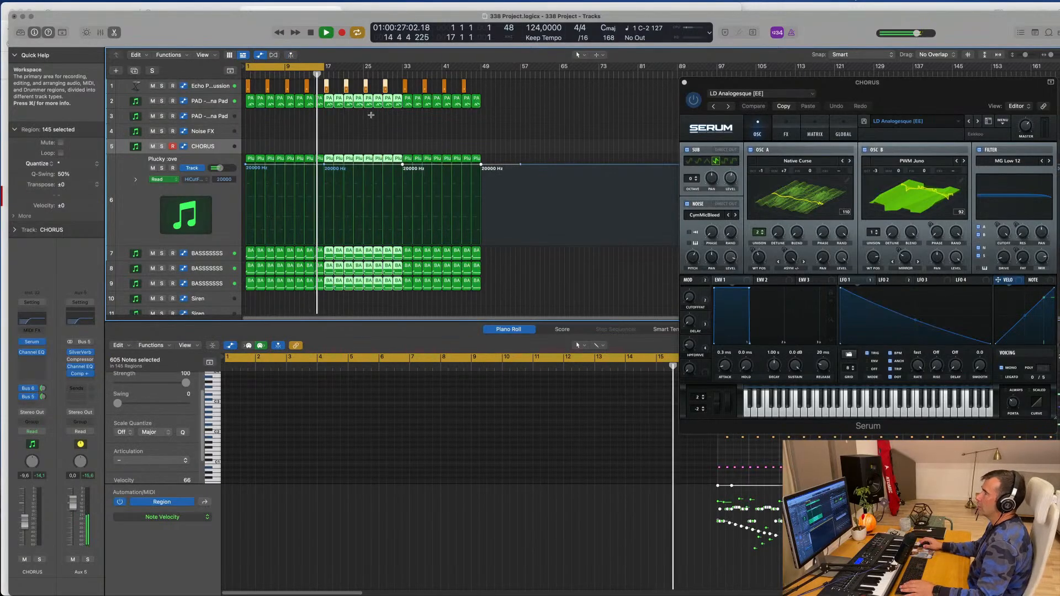
{"action": "key", "text": "super+r"}
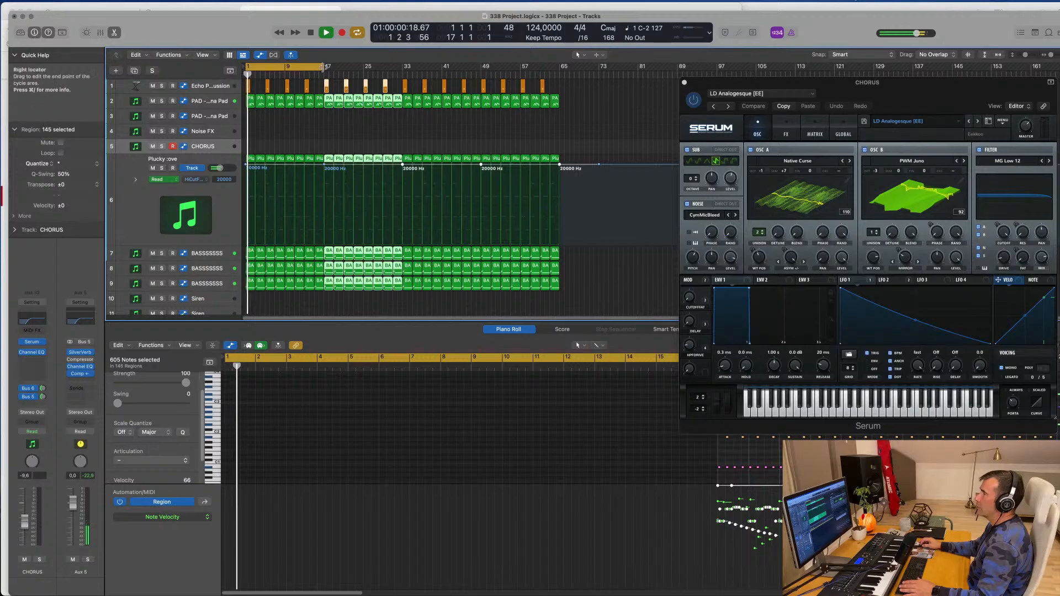
{"action": "left_click_drag", "start_coordinate": [323, 66], "coordinate": [559, 88]}
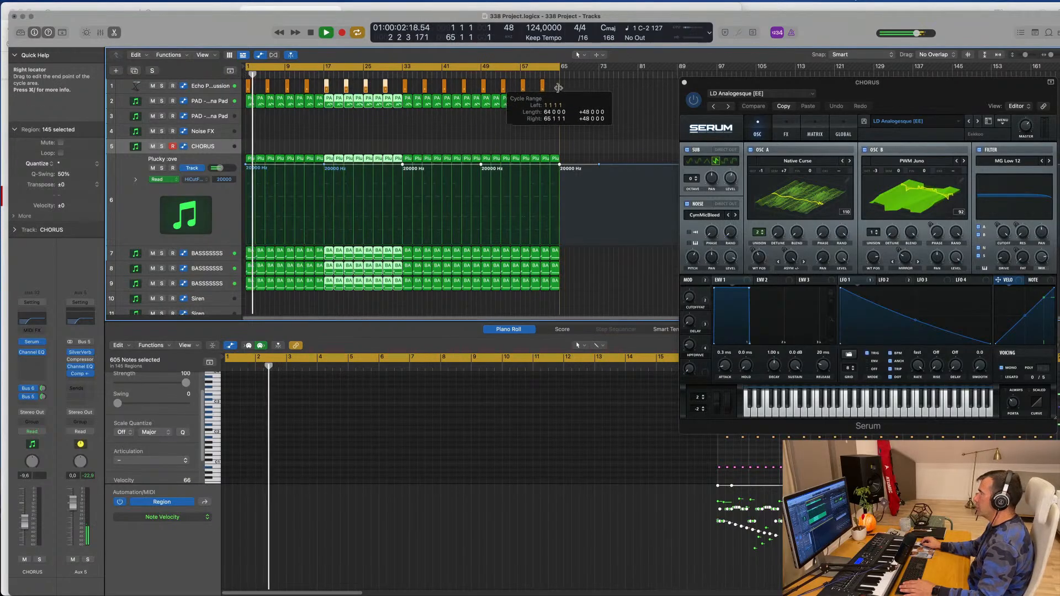
Set the CHORUS track's volume to -9.0 dB and audition the next Serum lead presets up to LD Bionic Squirrel [BS]
{"action": "left_click_drag", "start_coordinate": [928, 88], "coordinate": [760, 110]}
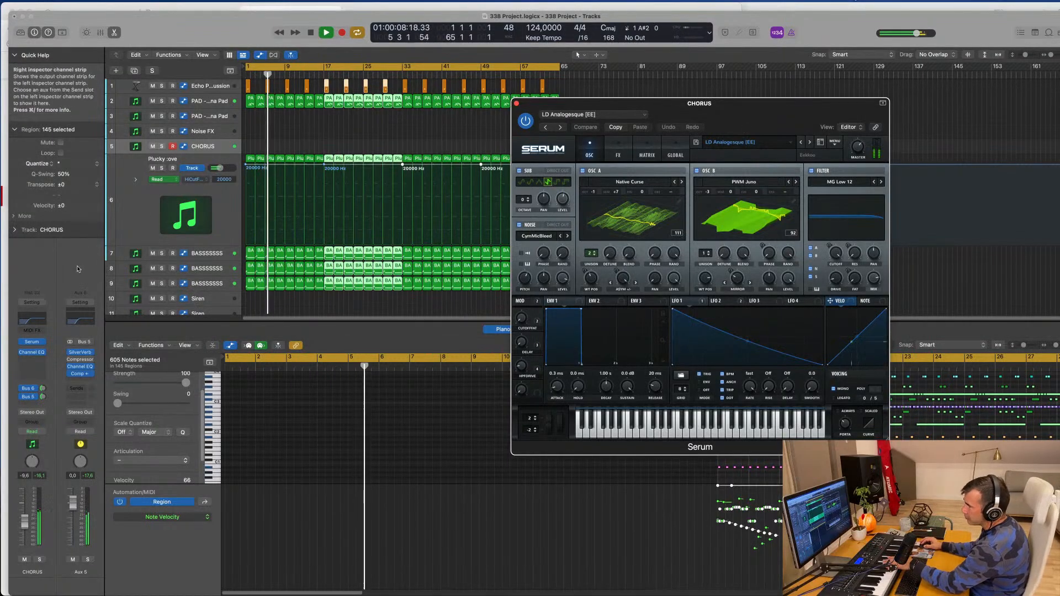
{"action": "left_click_drag", "start_coordinate": [23, 529], "coordinate": [23, 526]}
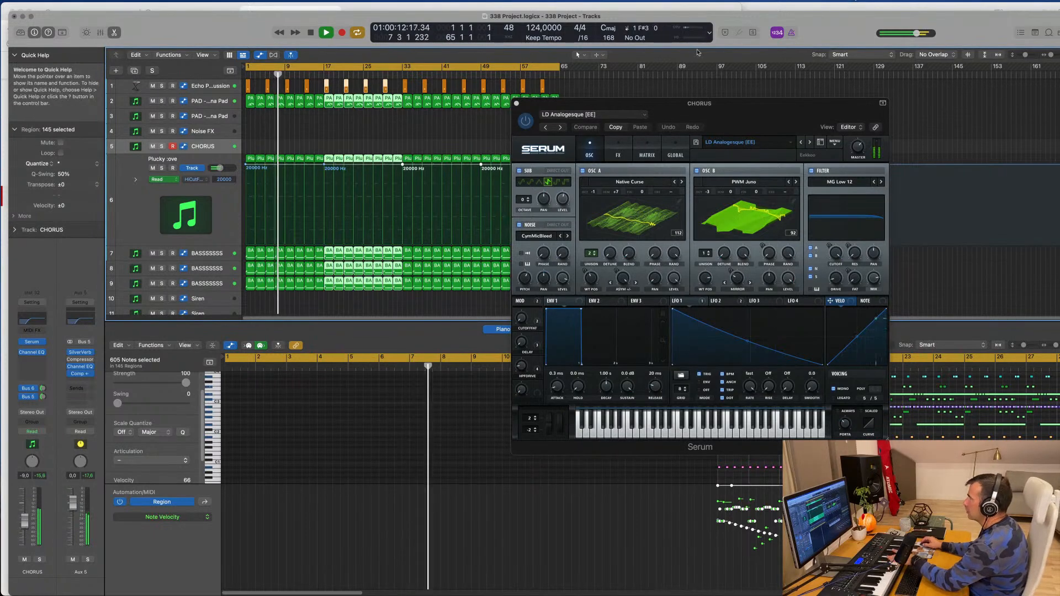
{"action": "left_click", "coordinate": [809, 143]}
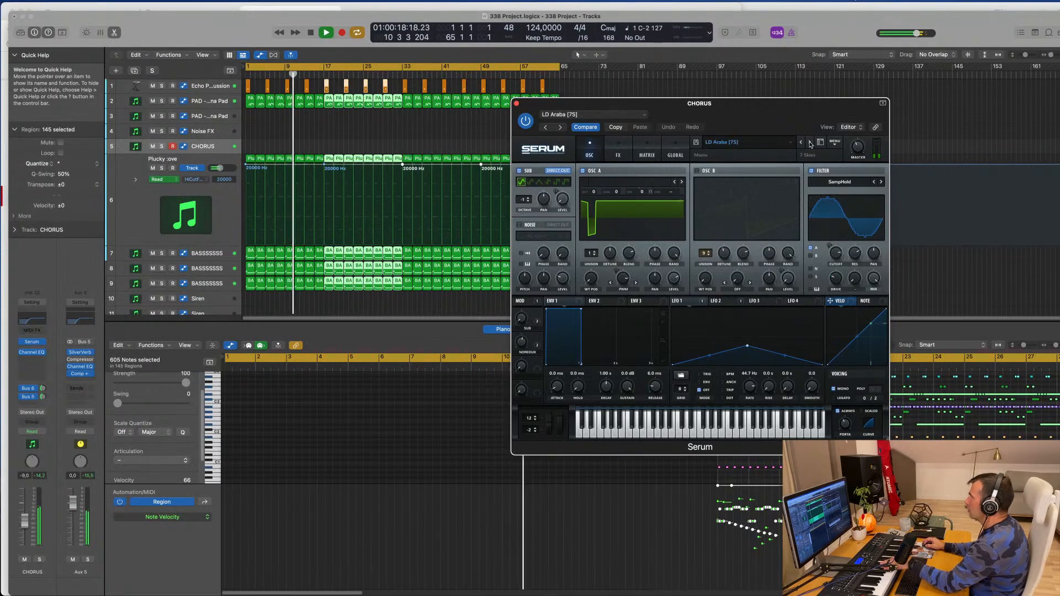
{"action": "left_click", "coordinate": [810, 143]}
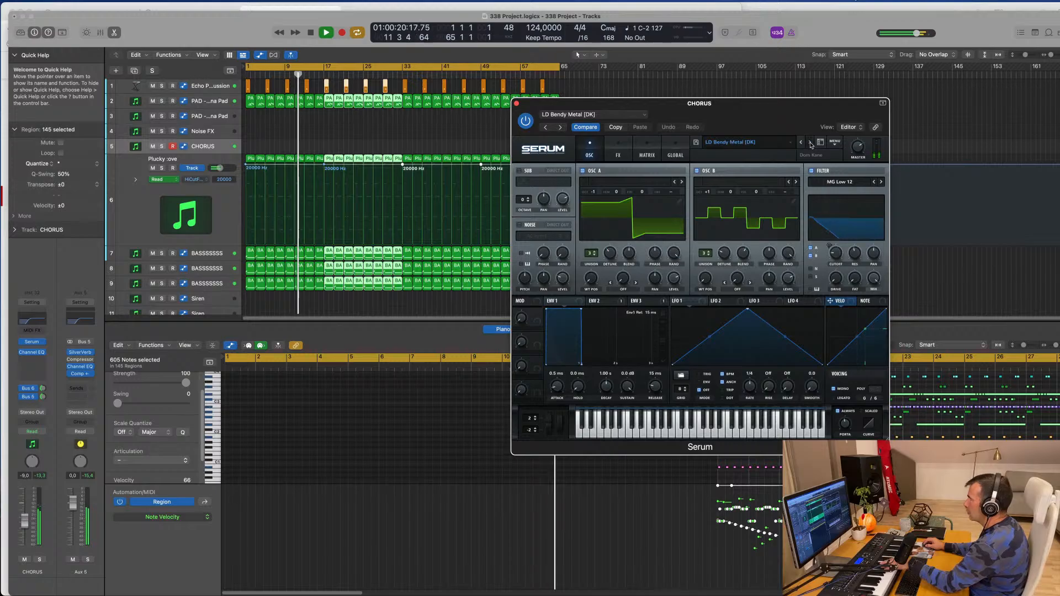
{"action": "left_click", "coordinate": [810, 143]}
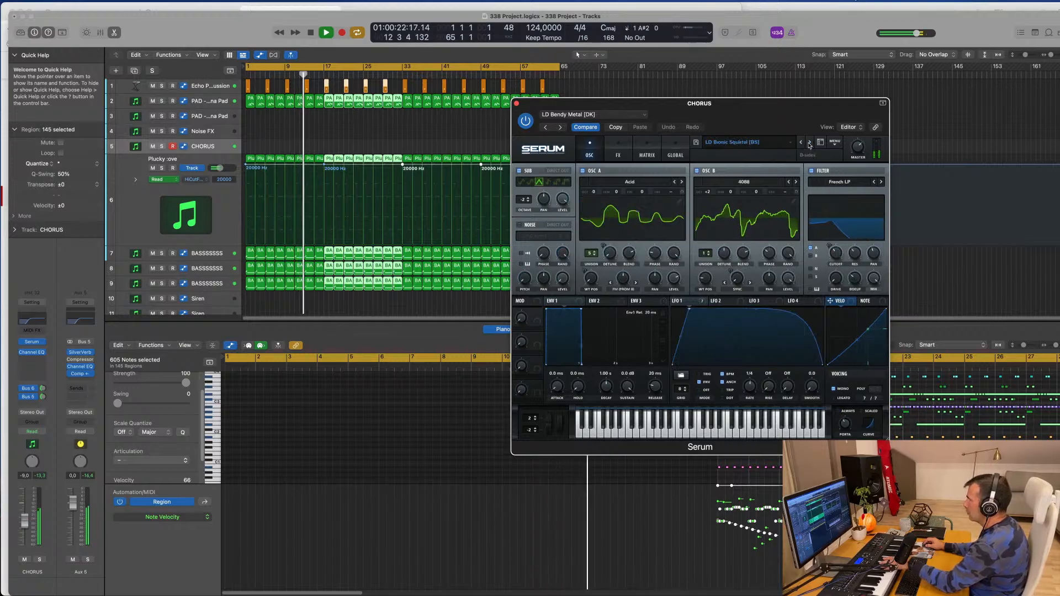
Continue through Serum's lead presets to LD BottleBlower [SD] and raise the CHORUS track's volume to -2.9 dB
{"action": "left_click", "coordinate": [810, 143]}
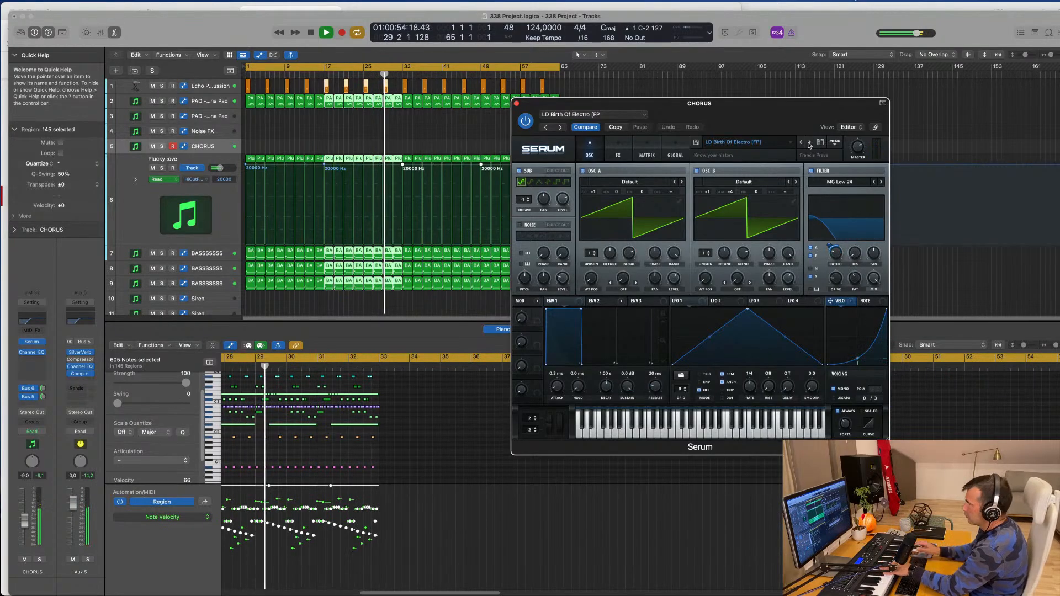
{"action": "left_click", "coordinate": [809, 144]}
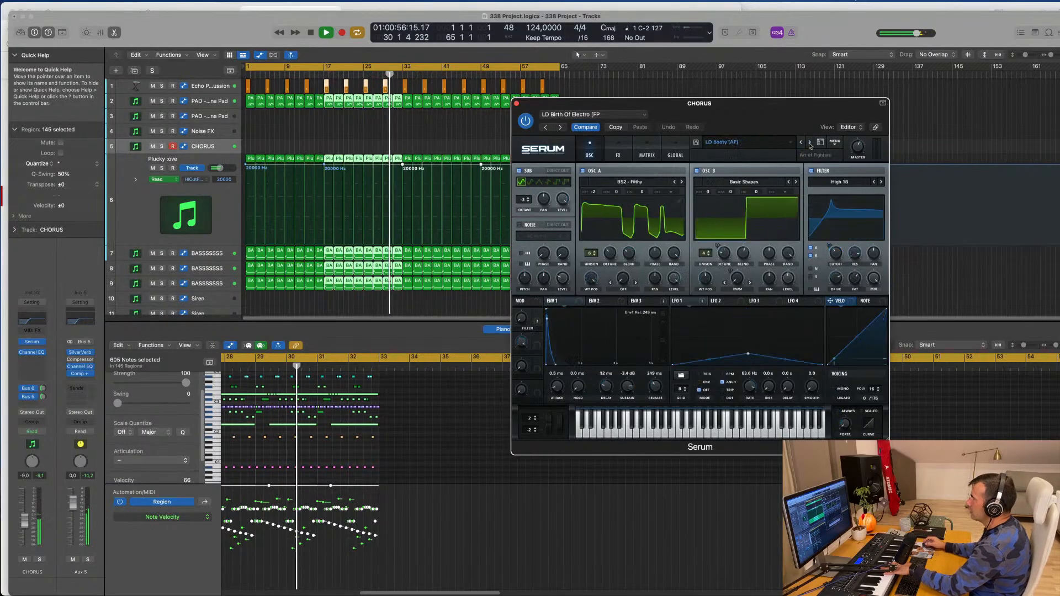
{"action": "left_click", "coordinate": [809, 144]}
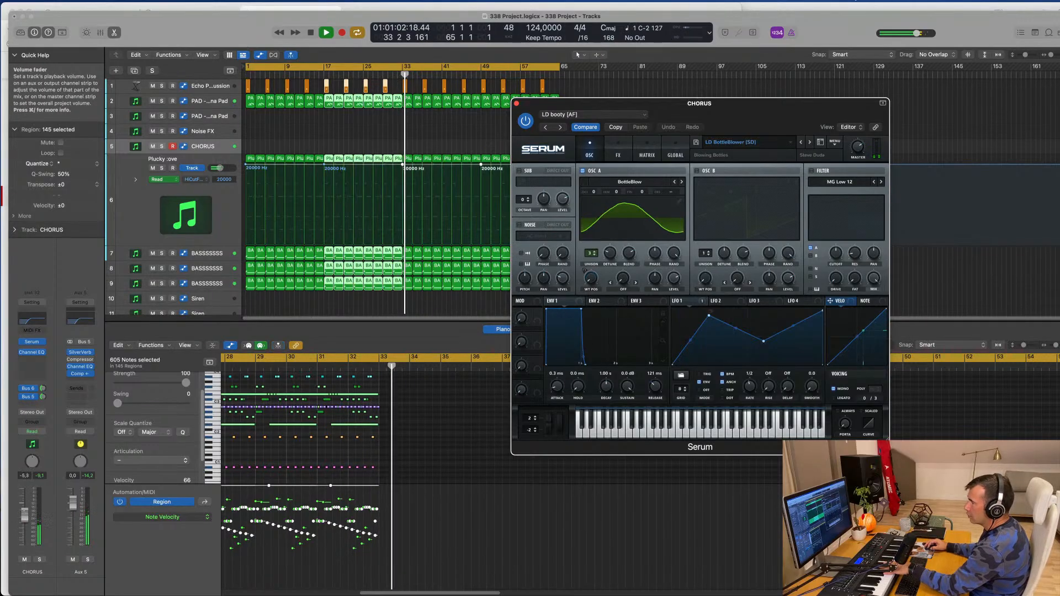
{"action": "left_click_drag", "start_coordinate": [25, 525], "coordinate": [25, 507]}
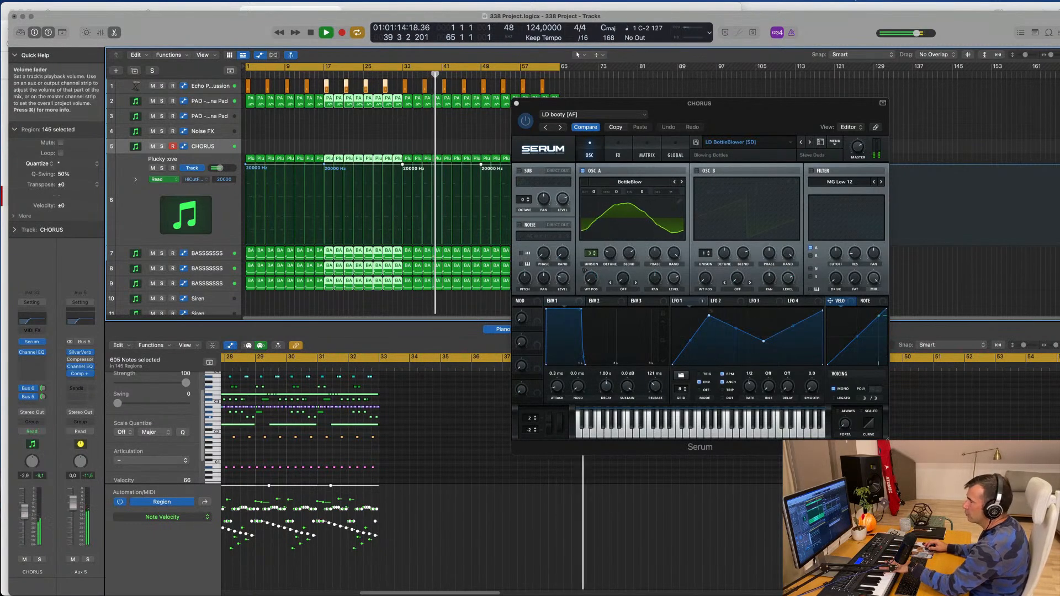
Set the CHORUS track's volume to -3.8 dB and step through Serum's lead presets to LD C64 Lead [AS]
{"action": "left_click_drag", "start_coordinate": [27, 514], "coordinate": [26, 516]}
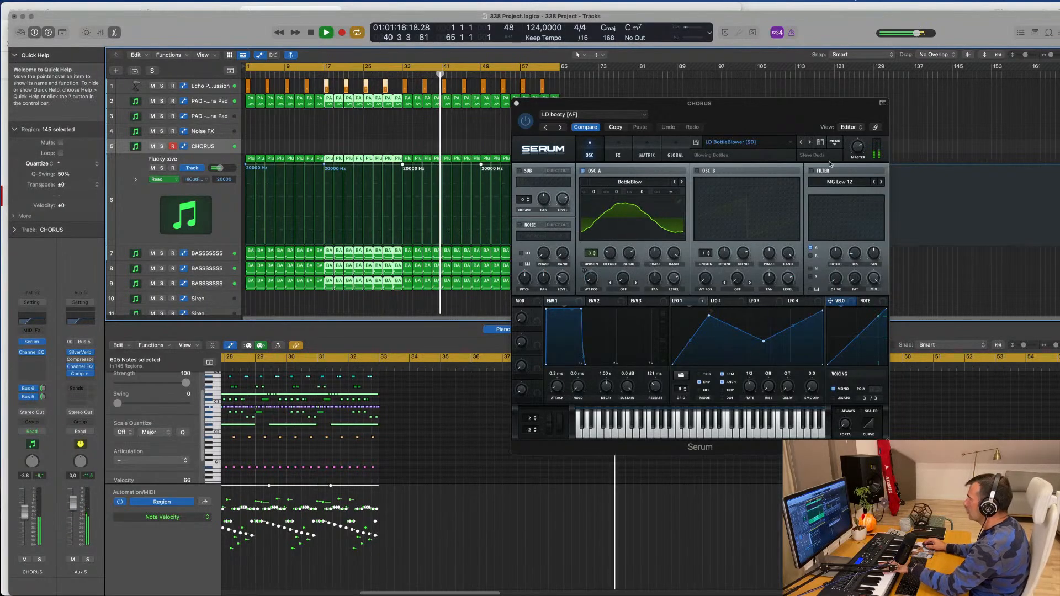
{"action": "left_click", "coordinate": [809, 142]}
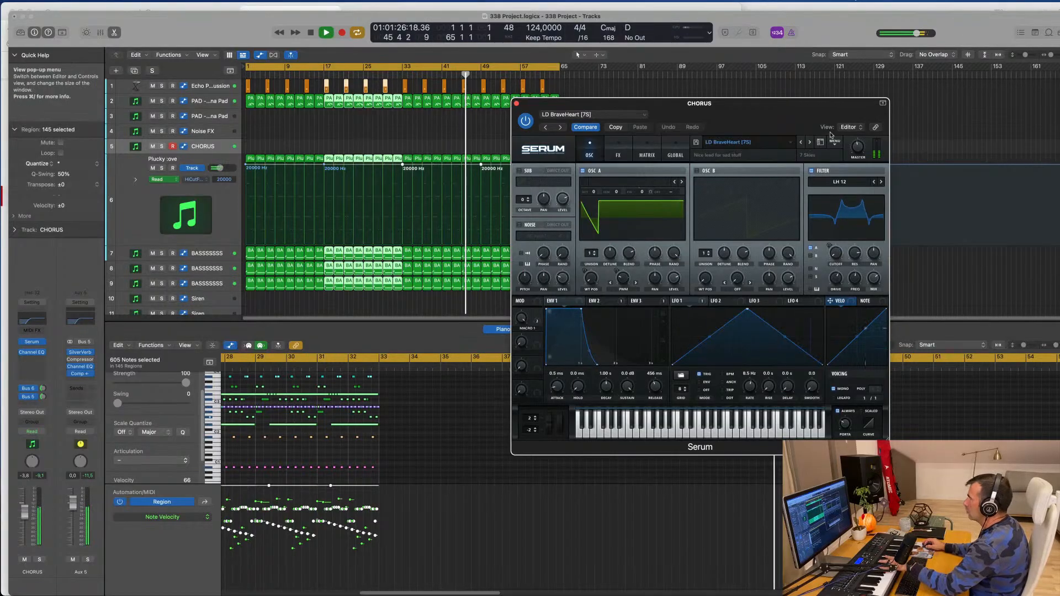
{"action": "left_click", "coordinate": [809, 142]}
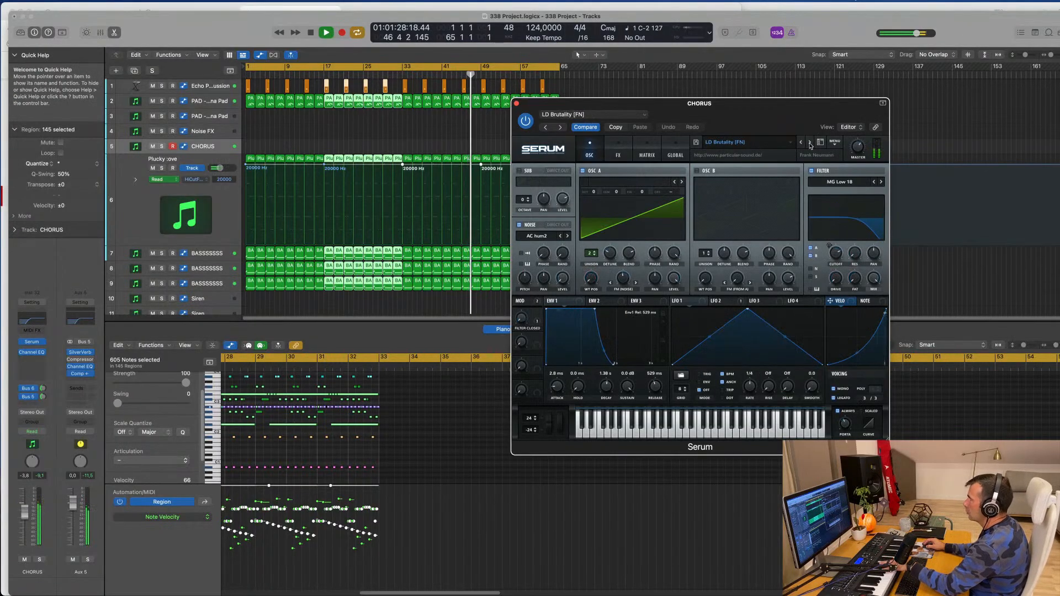
{"action": "left_click", "coordinate": [809, 142]}
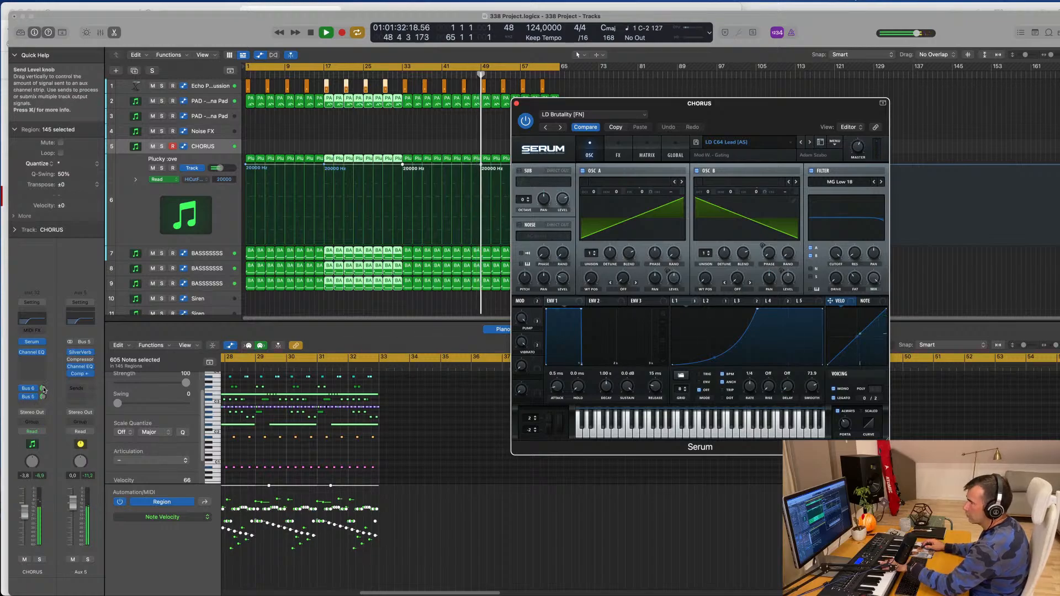
Set the CHORUS track's Bus 5 send to -11.9 dB and audition further Serum lead presets up to LD Dirty Lead [SW]
{"action": "left_click_drag", "start_coordinate": [43, 397], "coordinate": [42, 405]}
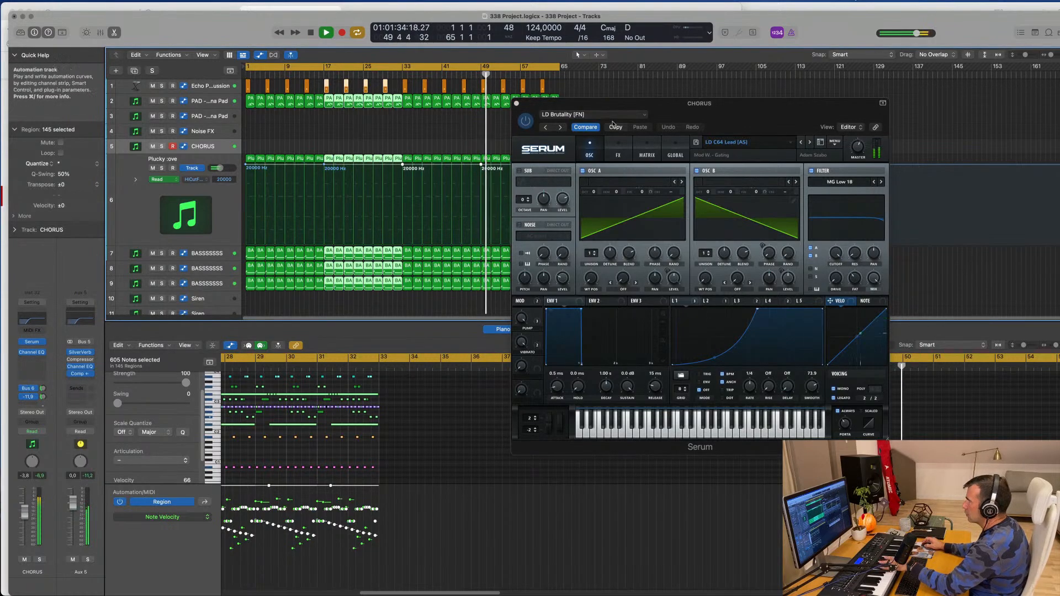
{"action": "left_click", "coordinate": [810, 142]}
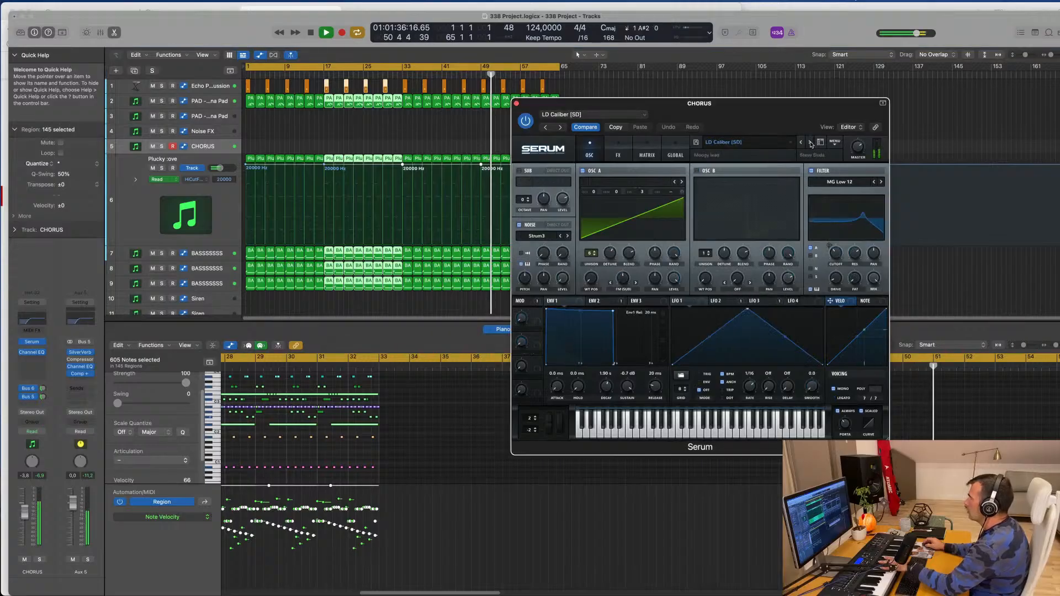
{"action": "left_click", "coordinate": [810, 143]}
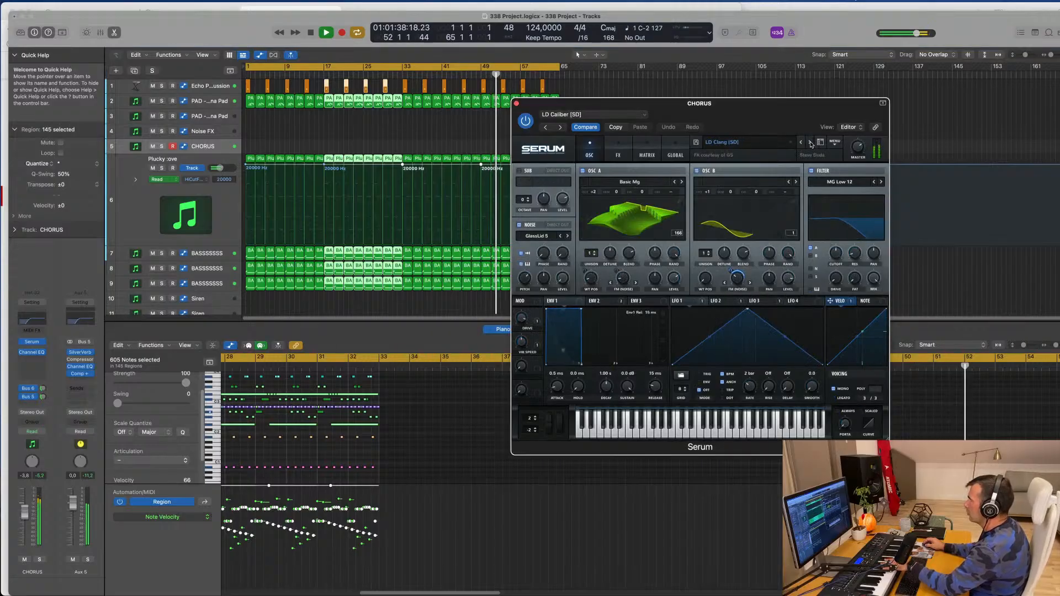
{"action": "left_click", "coordinate": [810, 142]}
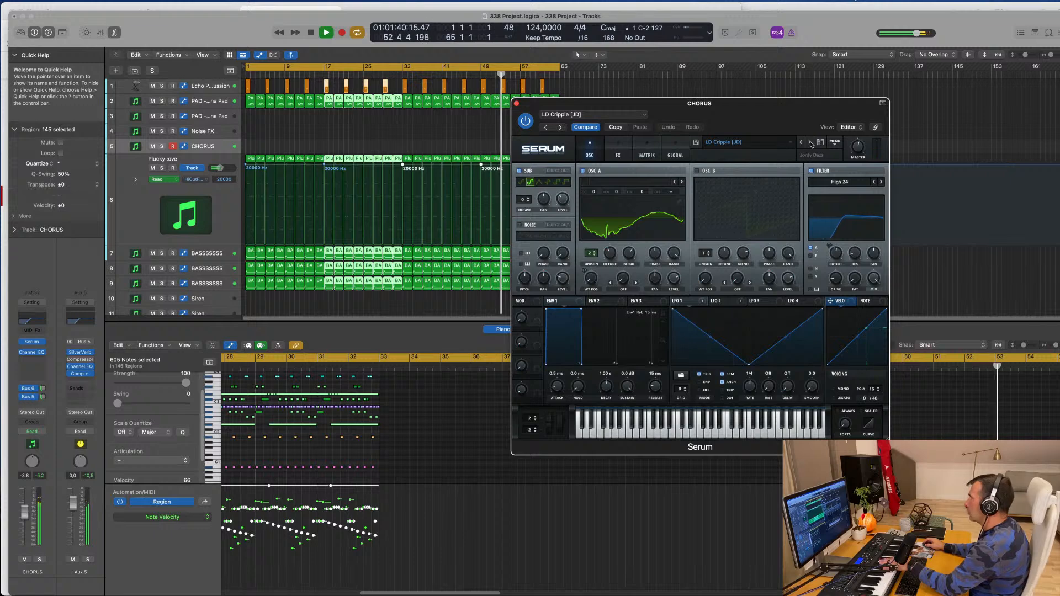
{"action": "left_click", "coordinate": [810, 143]}
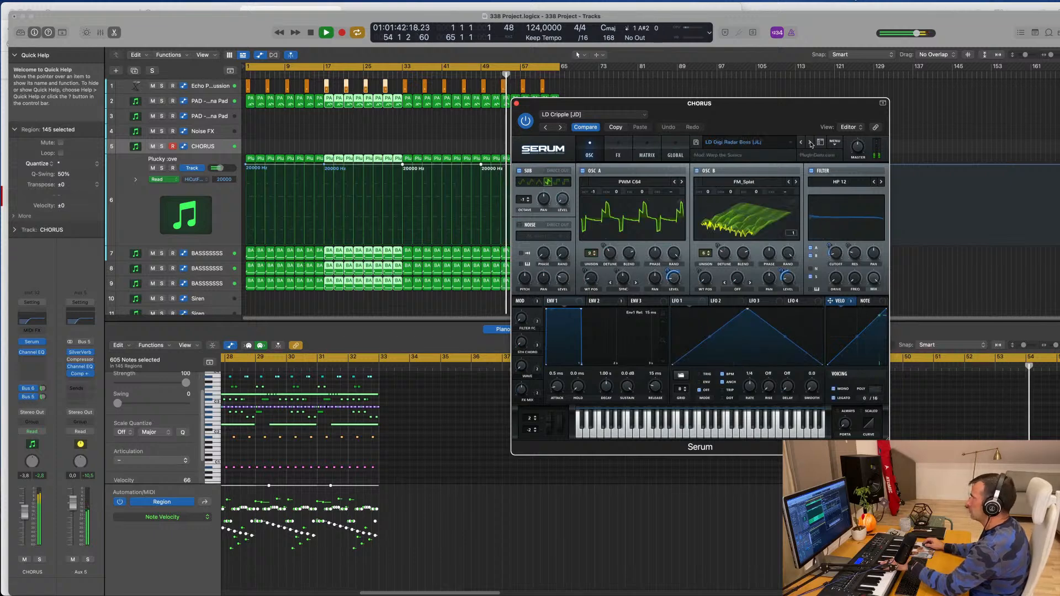
{"action": "left_click", "coordinate": [810, 142]}
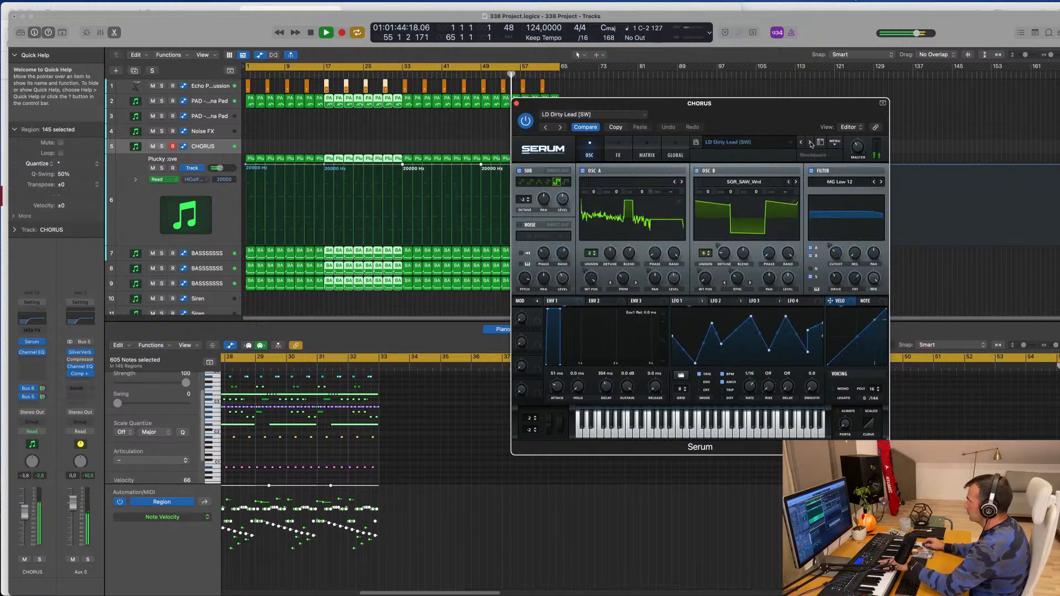
Audition the Serum lead presets from LD Dubrill [JD] to LD Electro Lead BA [SN]
{"action": "left_click", "coordinate": [810, 142]}
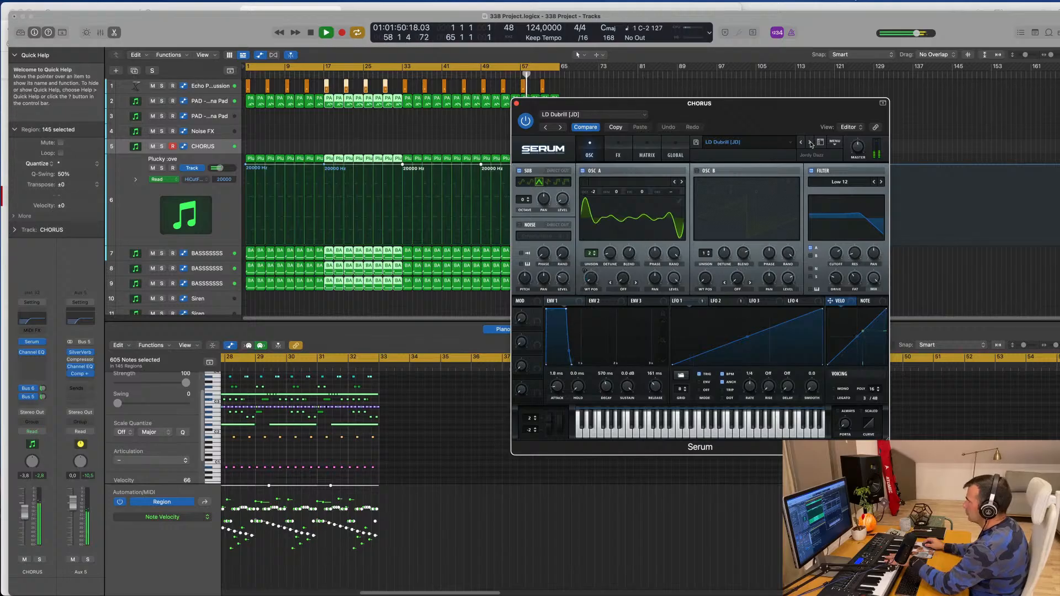
{"action": "left_click", "coordinate": [810, 143]}
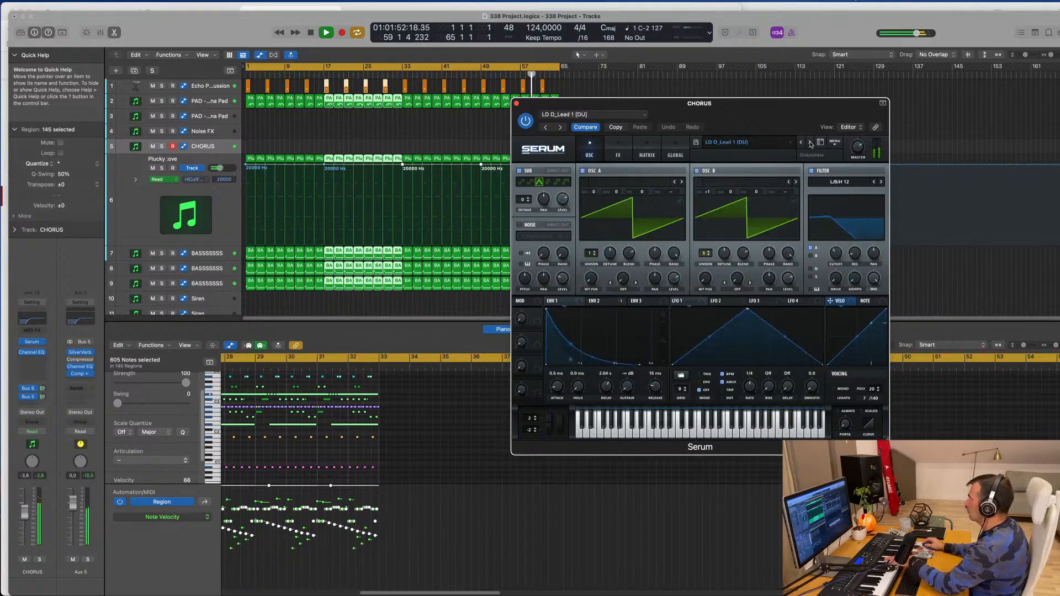
{"action": "left_click", "coordinate": [810, 142]}
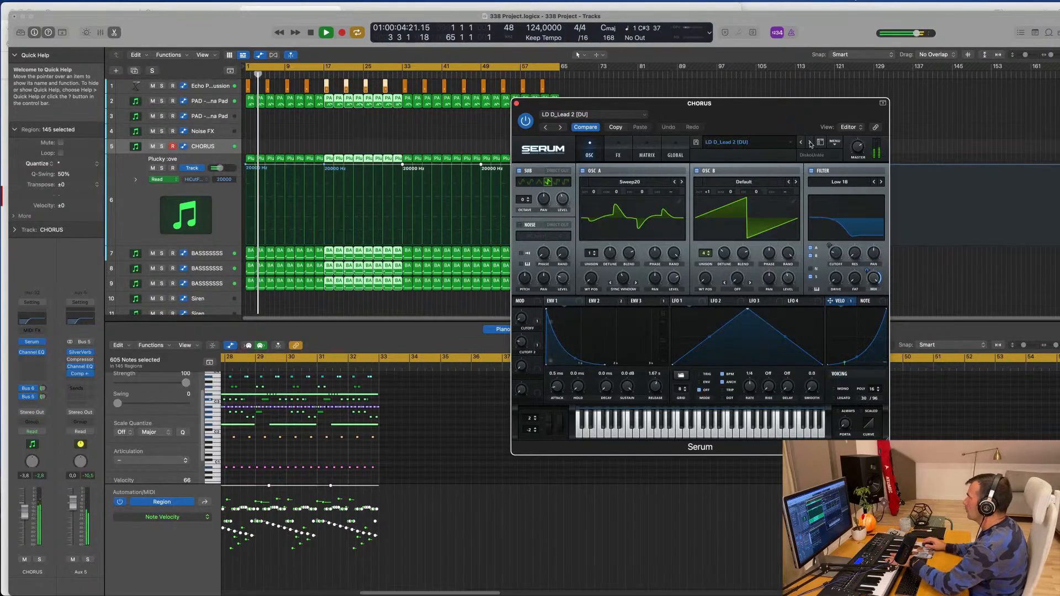
{"action": "left_click", "coordinate": [810, 143]}
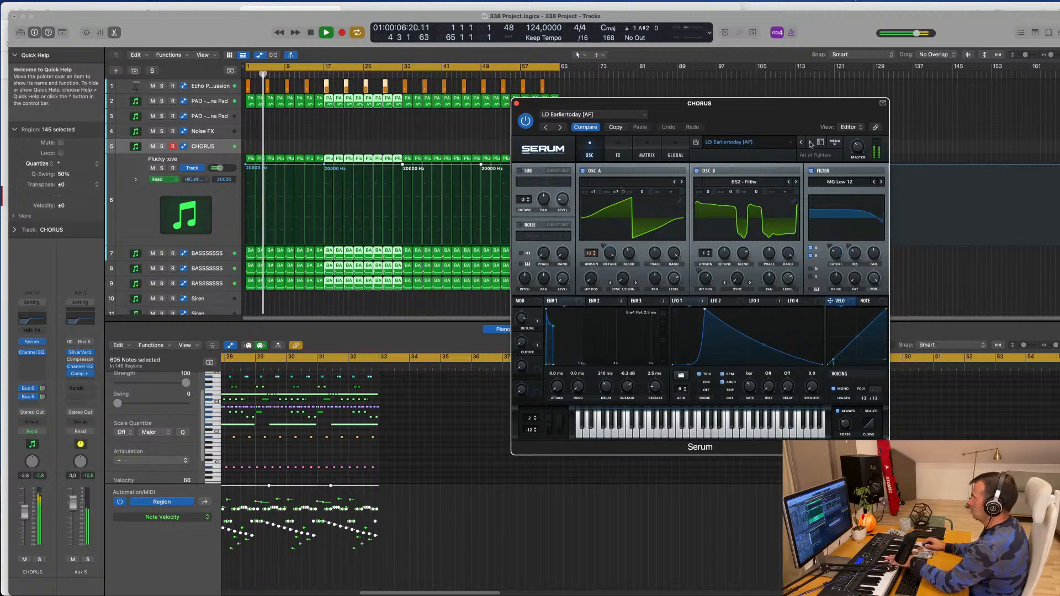
{"action": "left_click", "coordinate": [811, 143]}
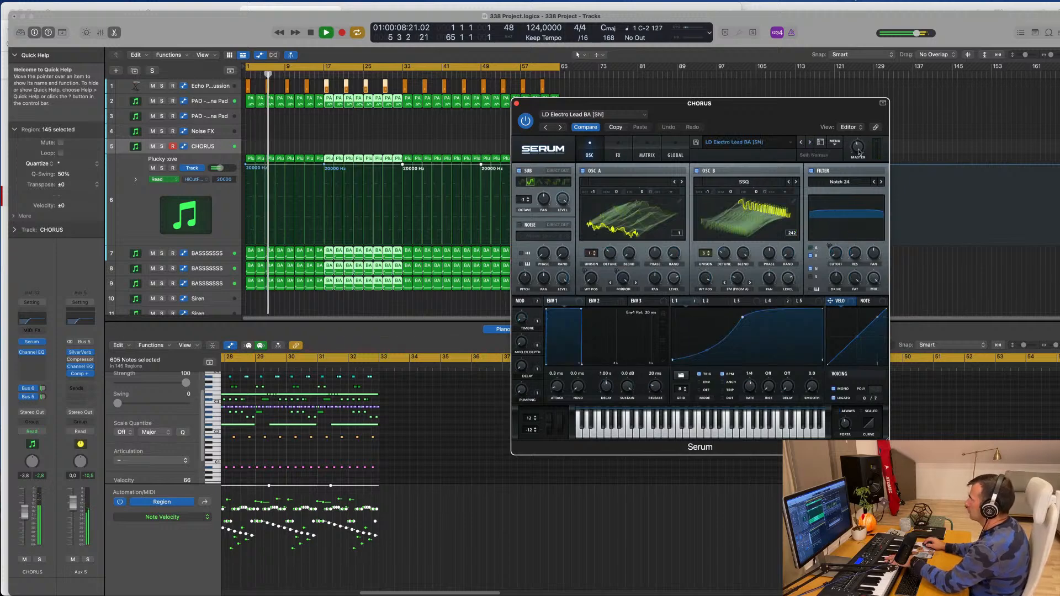
Replace the edited LD Electro Lead BA [SN] preset with LD Essence [7S] and advance to LD Festival Beez [FP]
{"action": "left_click", "coordinate": [810, 143]}
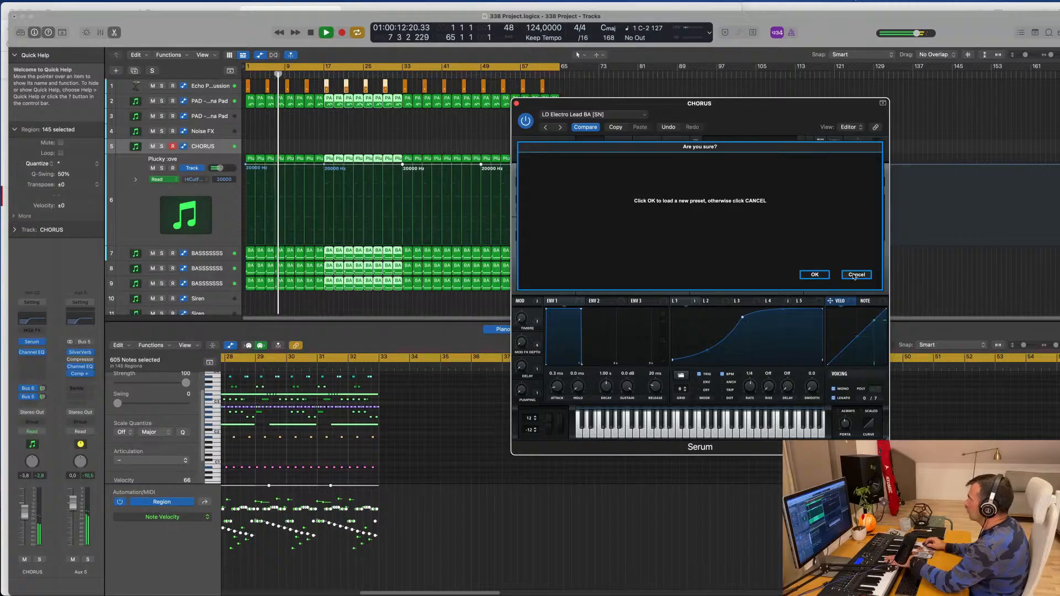
{"action": "left_click", "coordinate": [855, 275]}
{"action": "left_click", "coordinate": [810, 143]}
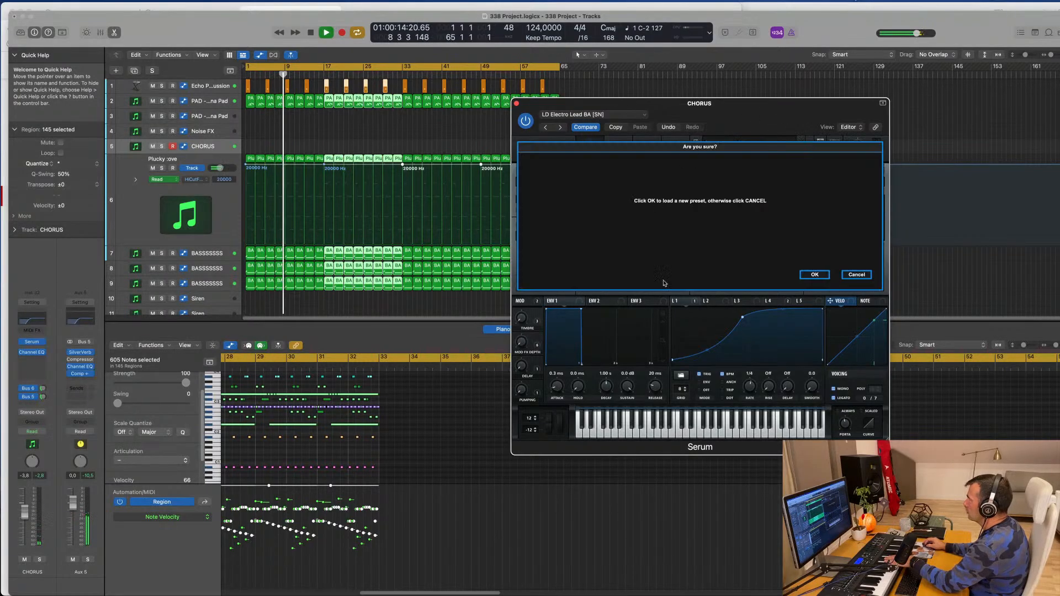
{"action": "left_click", "coordinate": [815, 276]}
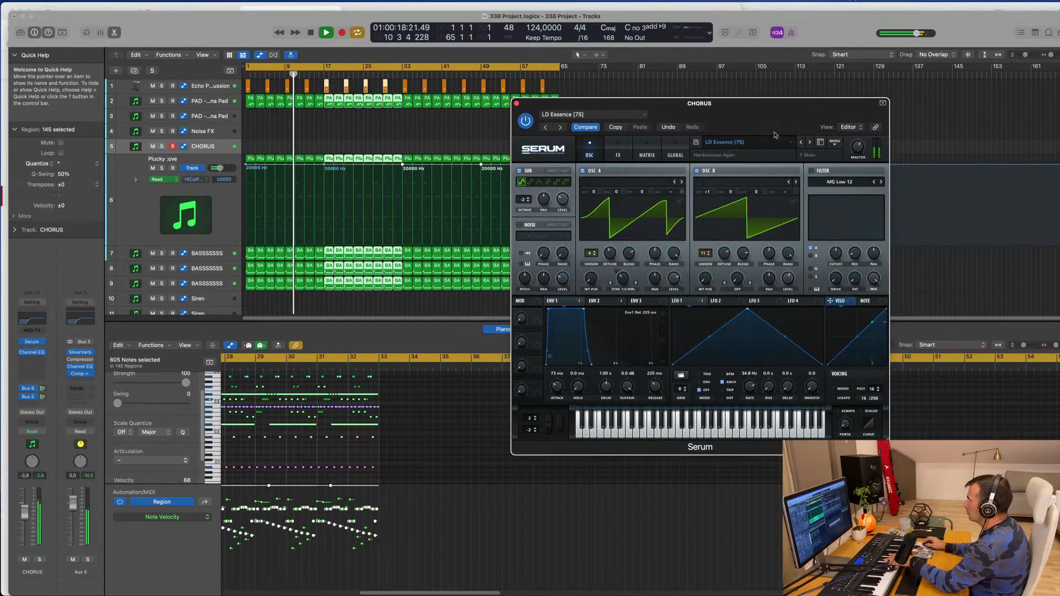
{"action": "left_click", "coordinate": [810, 143]}
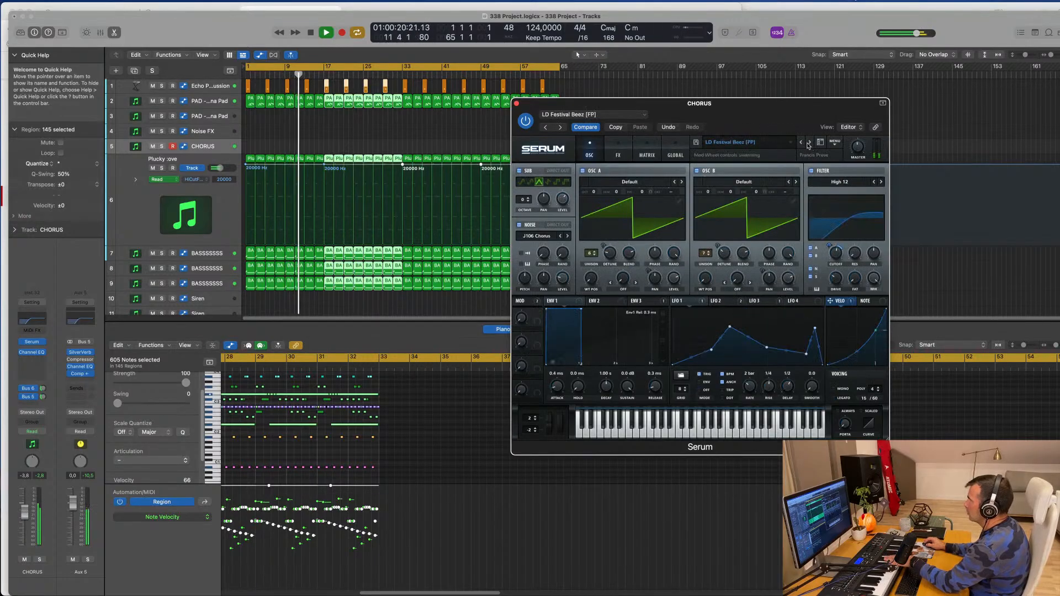
Step through Serum's lead presets from LD Gamers [BR] to LD IHeardULike5ths [SD]
{"action": "left_click", "coordinate": [810, 143]}
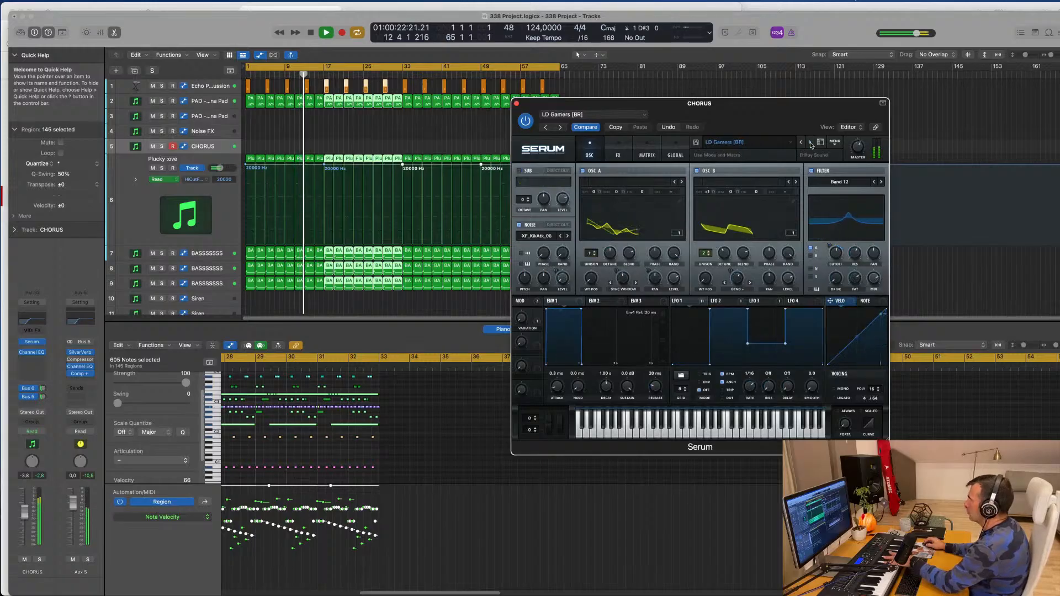
{"action": "left_click", "coordinate": [810, 143]}
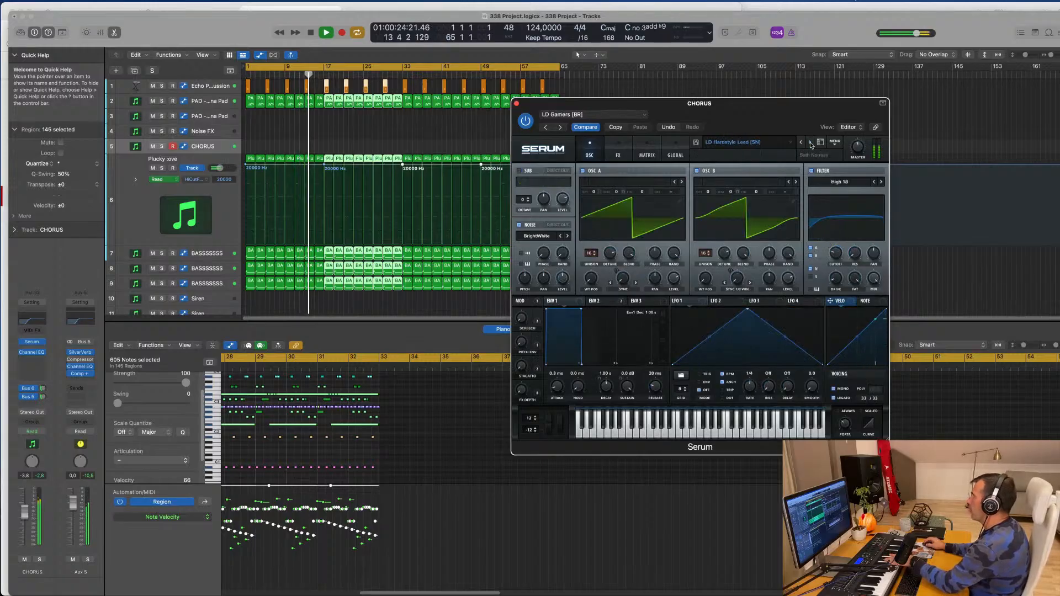
{"action": "left_click", "coordinate": [810, 143]}
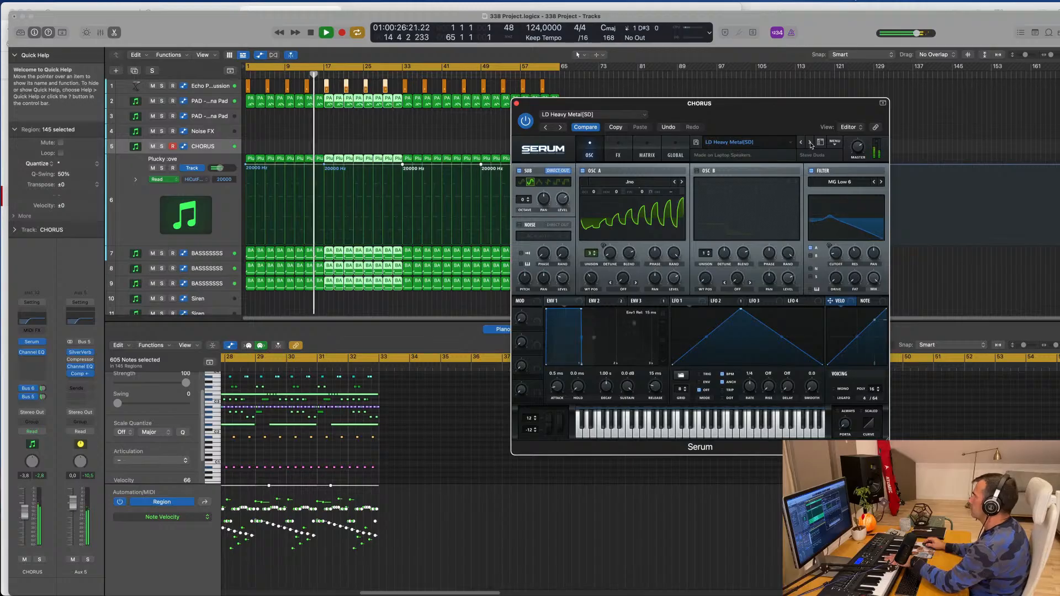
{"action": "left_click", "coordinate": [809, 143]}
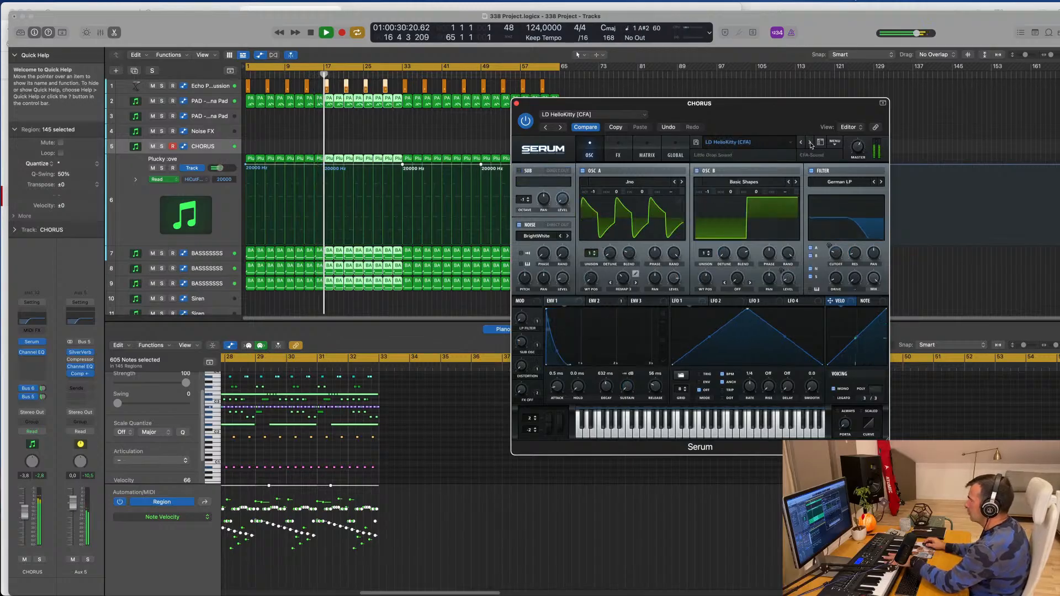
{"action": "left_click", "coordinate": [810, 143]}
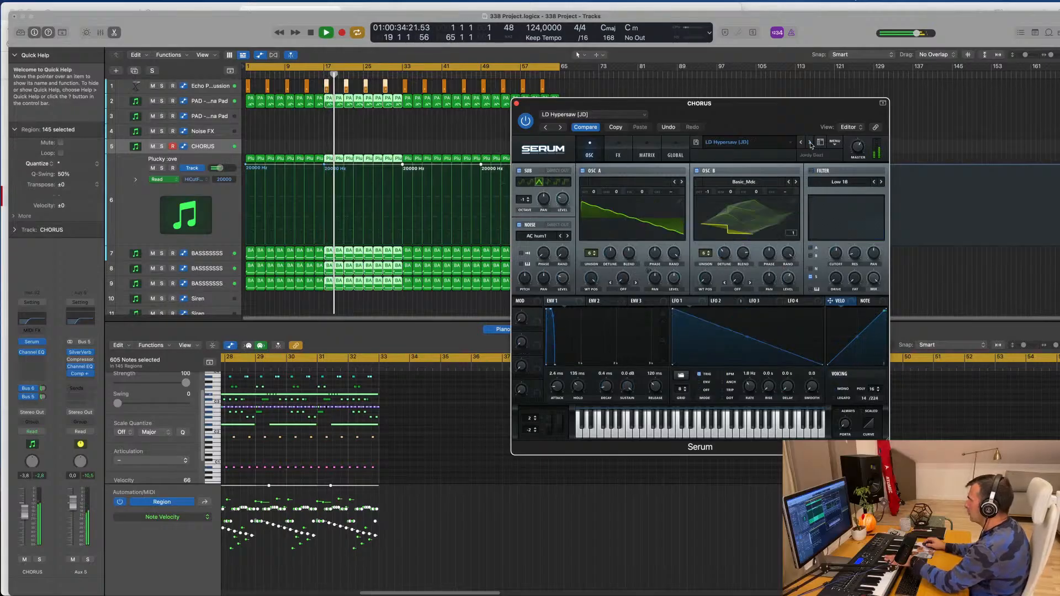
{"action": "left_click", "coordinate": [810, 143]}
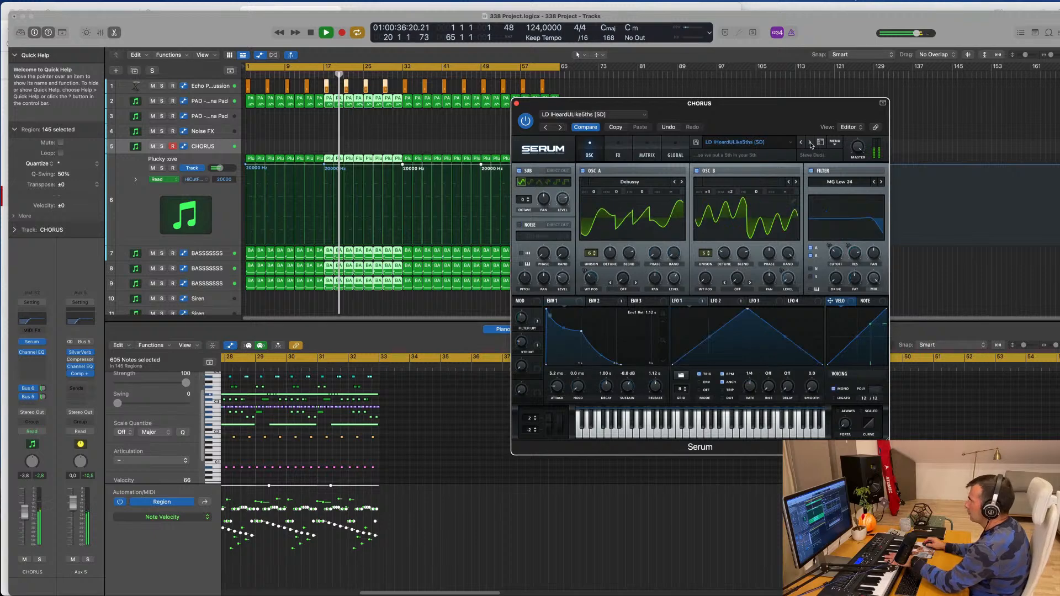
Continue auditioning Serum's lead presets through LD Jacked [7S] and LD Jerk [BR] to LD LaughMod [GS]
{"action": "left_click", "coordinate": [810, 143]}
{"action": "left_click", "coordinate": [810, 143]}
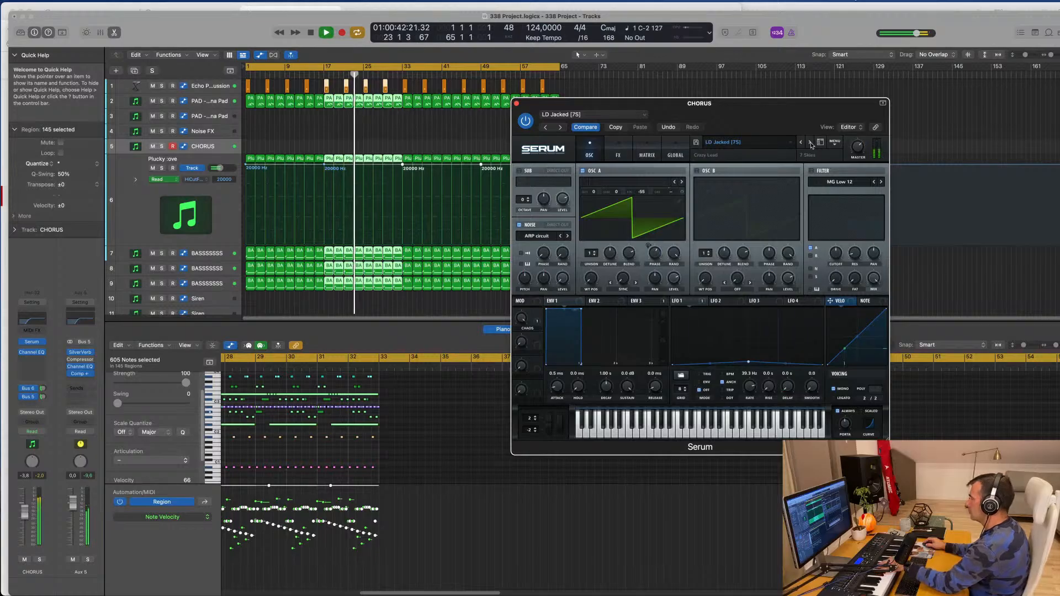
{"action": "left_click", "coordinate": [810, 143]}
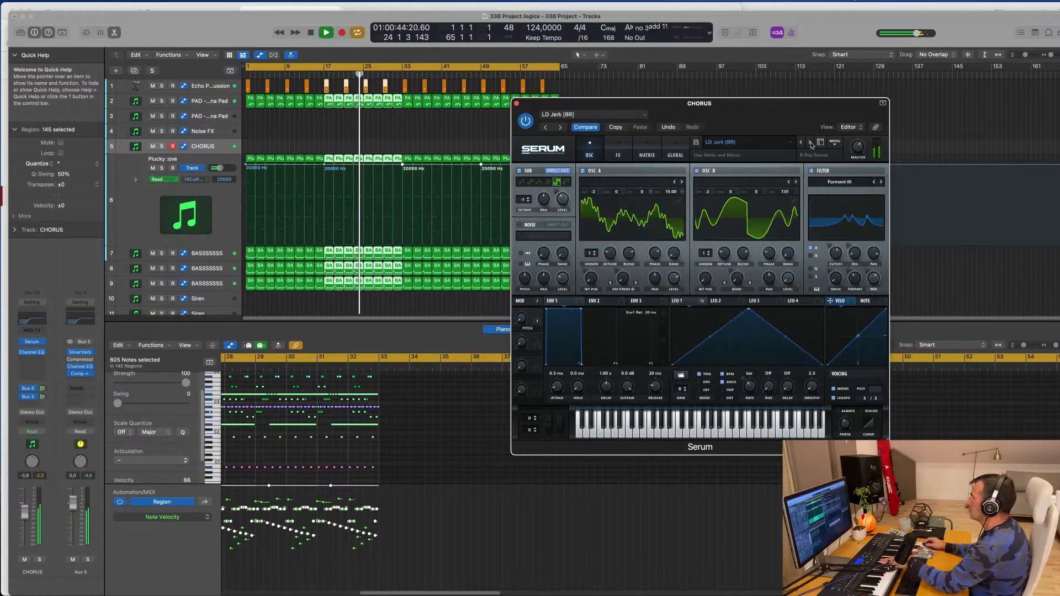
{"action": "left_click", "coordinate": [809, 143]}
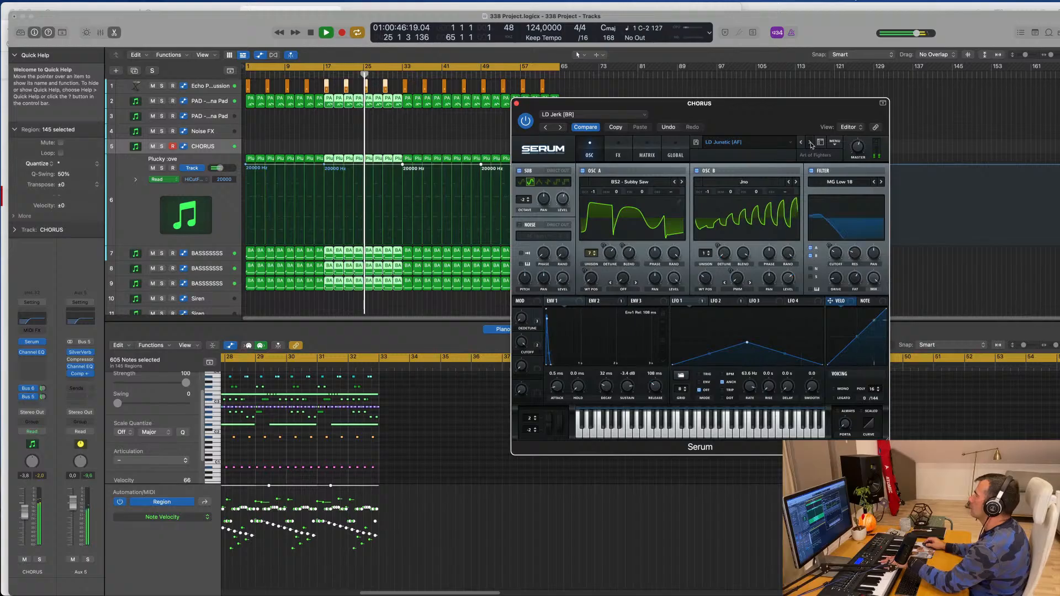
{"action": "left_click", "coordinate": [810, 142]}
{"action": "left_click", "coordinate": [810, 143]}
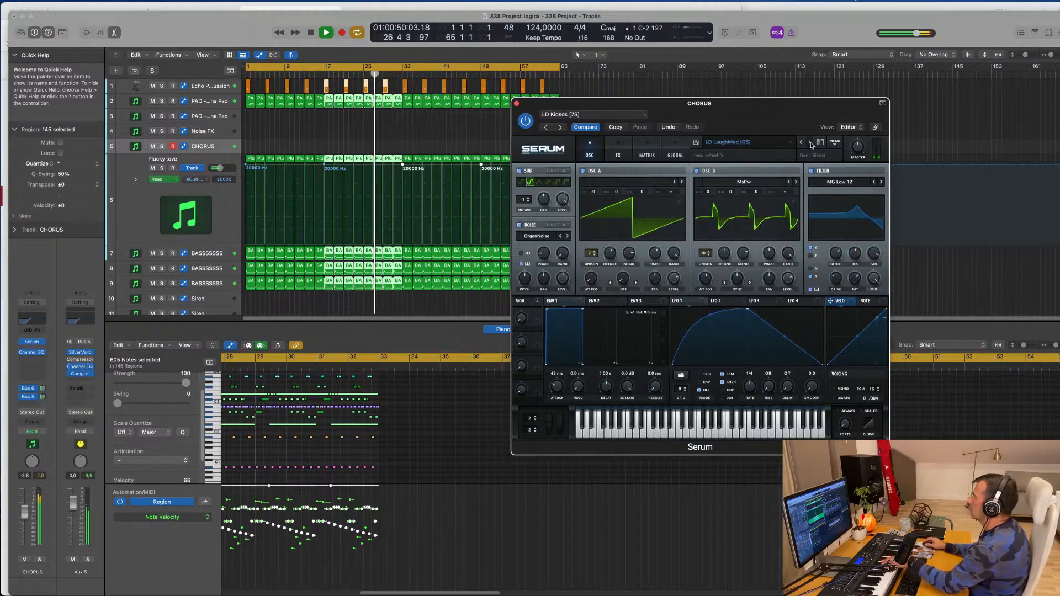
Advance Serum to the LD Marina [FP] lead preset and lower the CHORUS track's volume to about -15.6 dB
{"action": "left_click", "coordinate": [810, 143]}
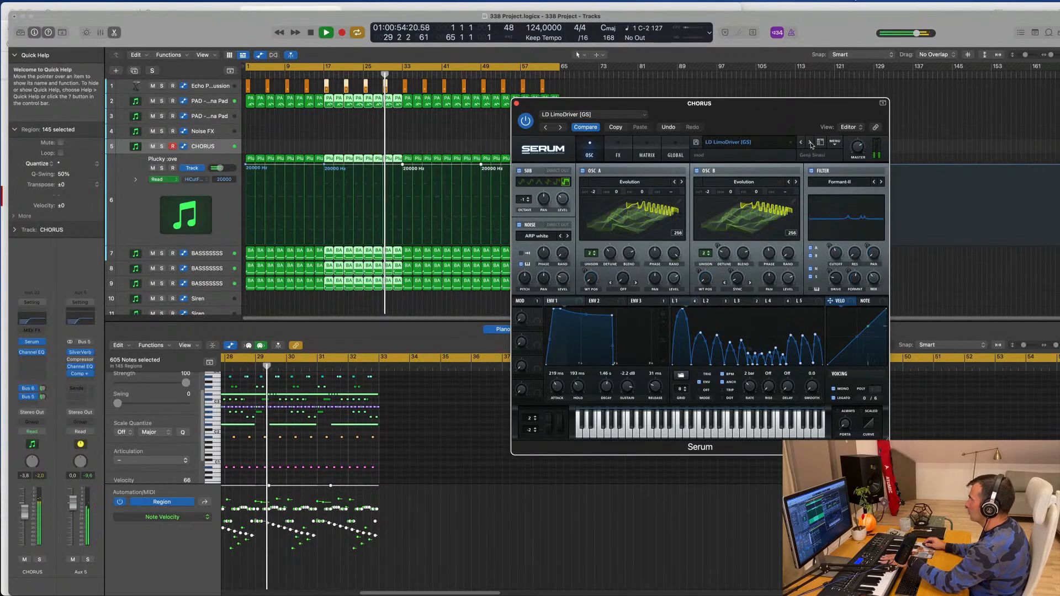
{"action": "left_click", "coordinate": [810, 143]}
{"action": "left_click", "coordinate": [810, 143]}
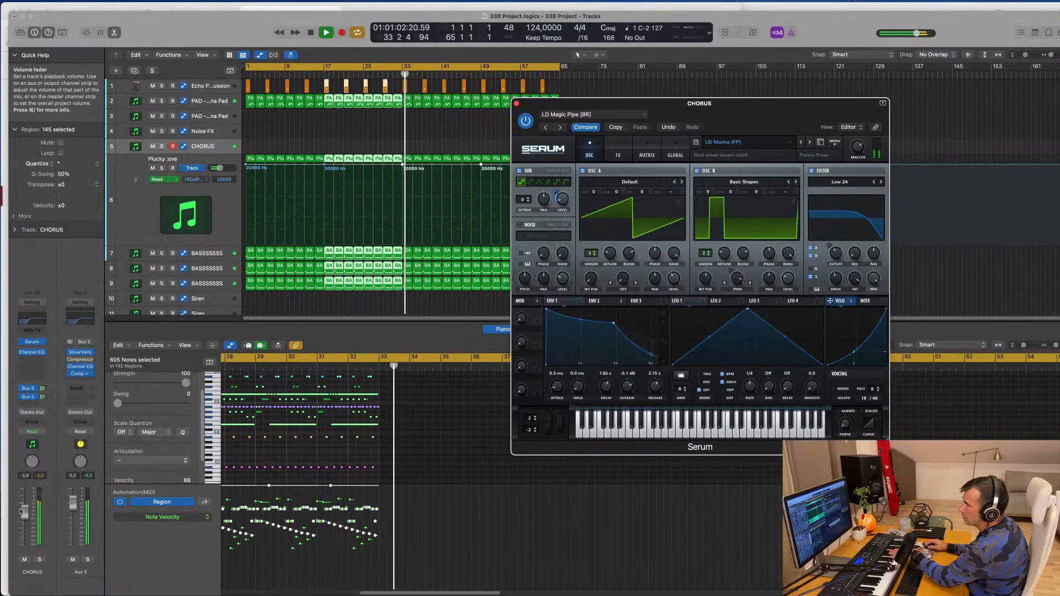
{"action": "left_click_drag", "start_coordinate": [21, 511], "coordinate": [27, 528]}
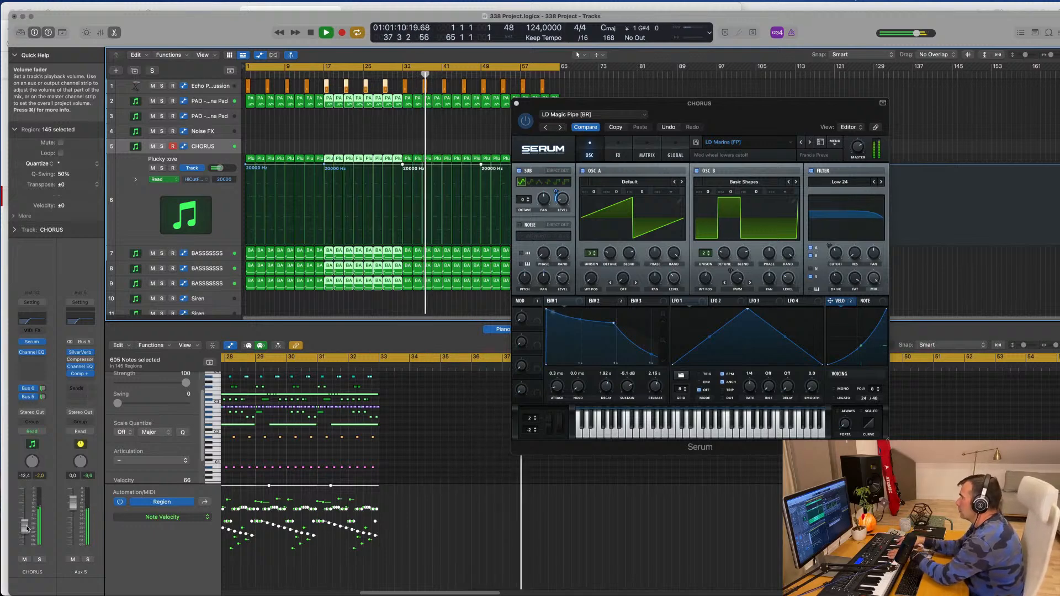
{"action": "left_click_drag", "start_coordinate": [26, 528], "coordinate": [26, 533]}
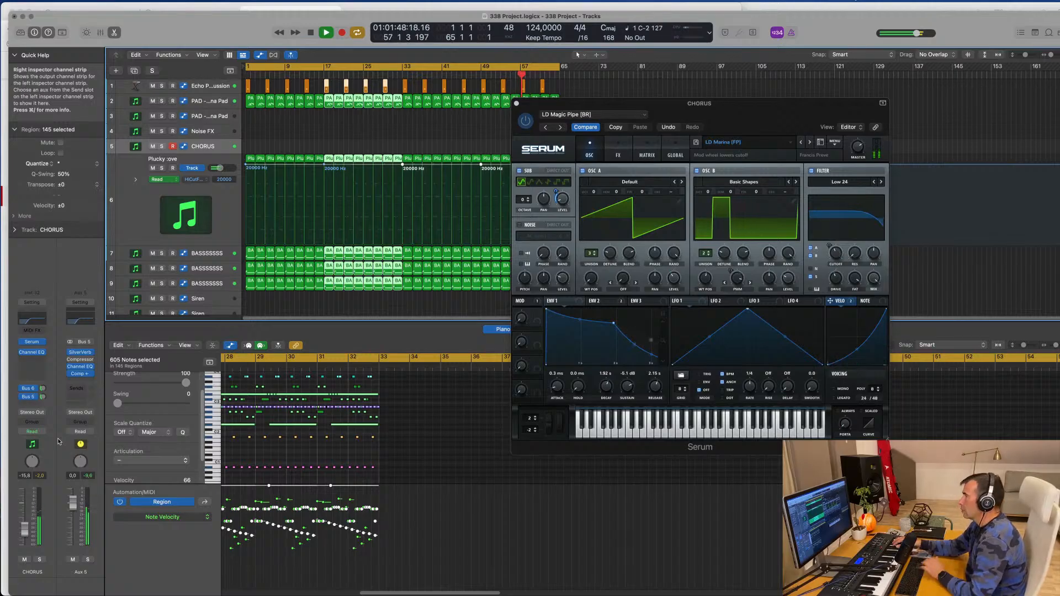
Record a lead part about 11 bars long on the CHORUS track from bar 1, select all regions and return to the start
{"action": "key", "text": "r"}
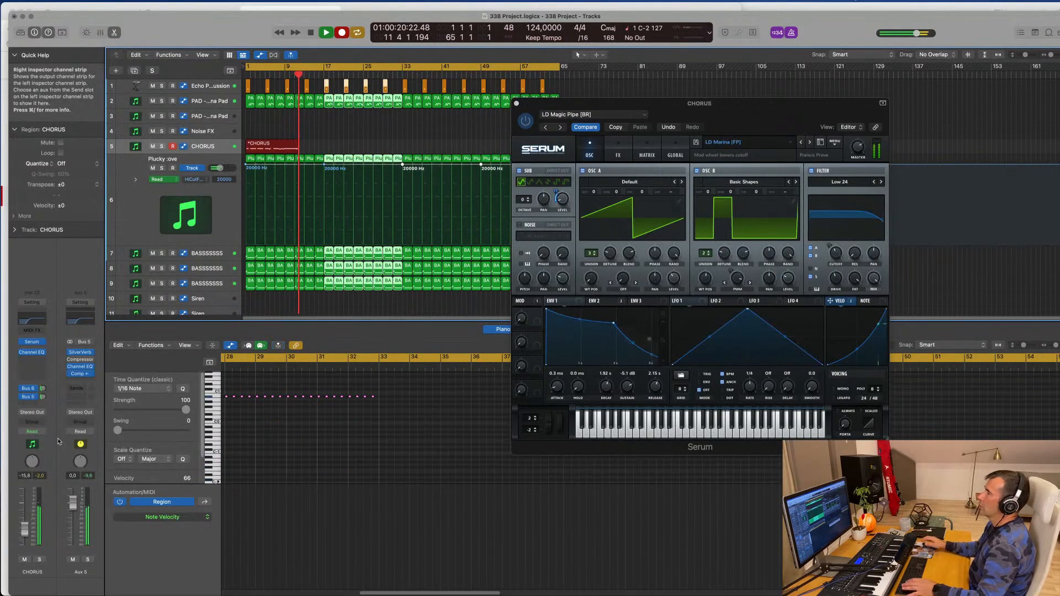
{"action": "key", "text": "super+a"}
{"action": "key", "text": "Return"}
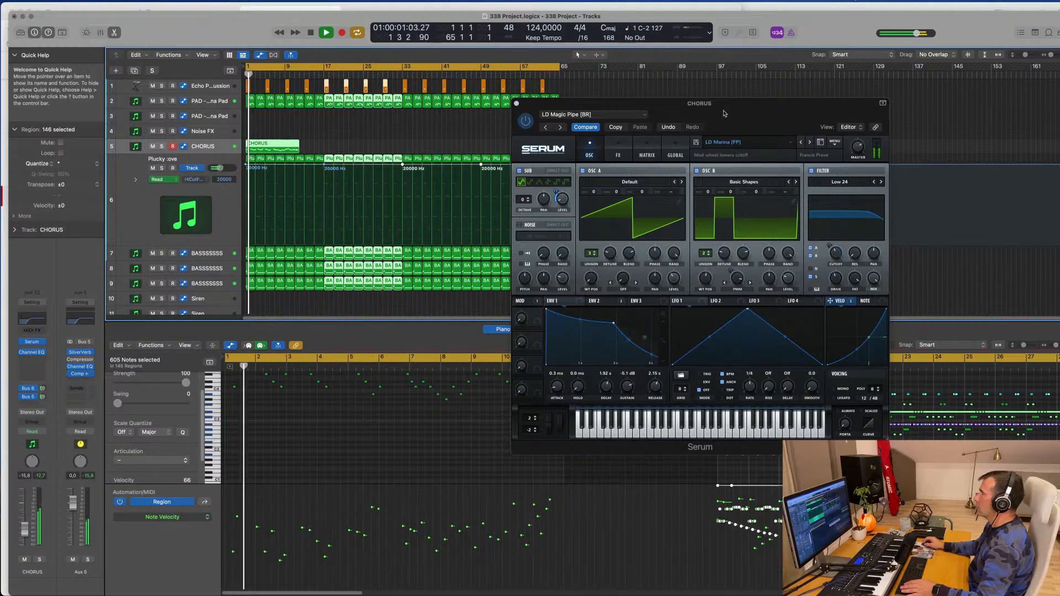
Move the Serum window aside and select only the CHORUS region at bar 1, showing its notes in the Piano Roll
{"action": "left_click_drag", "start_coordinate": [653, 110], "coordinate": [864, 146]}
{"action": "key", "text": "Return"}
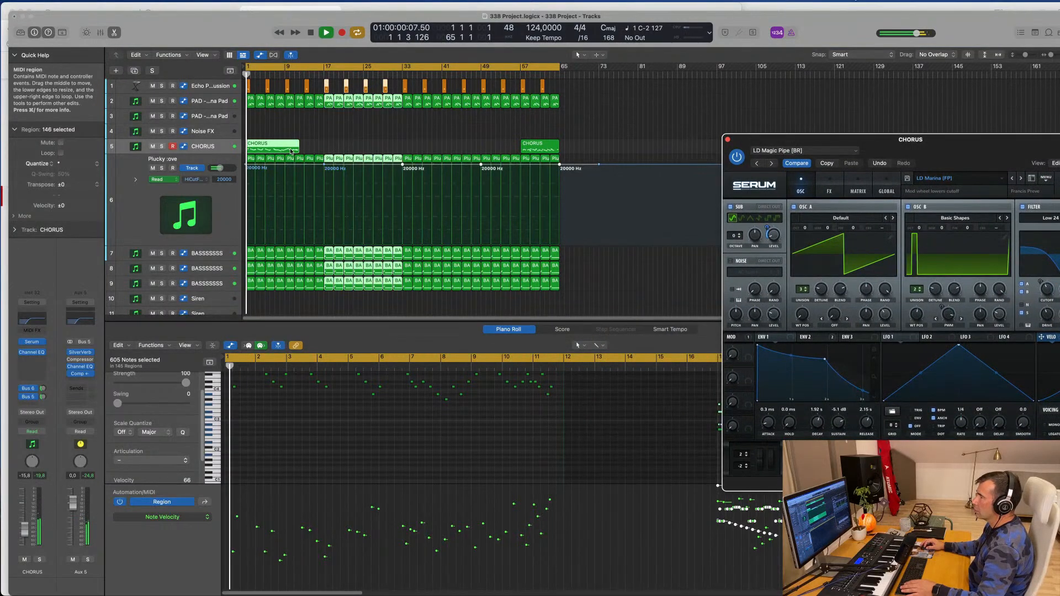
{"action": "left_click", "coordinate": [367, 137]}
{"action": "left_click", "coordinate": [284, 148]}
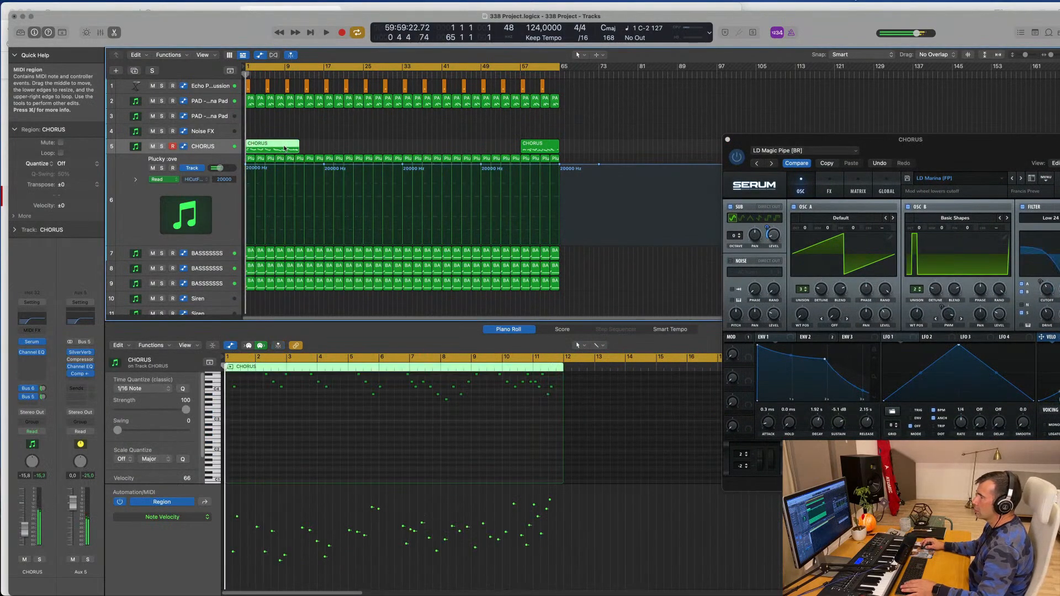
{"action": "key", "text": "space"}
{"action": "key", "text": "e"}
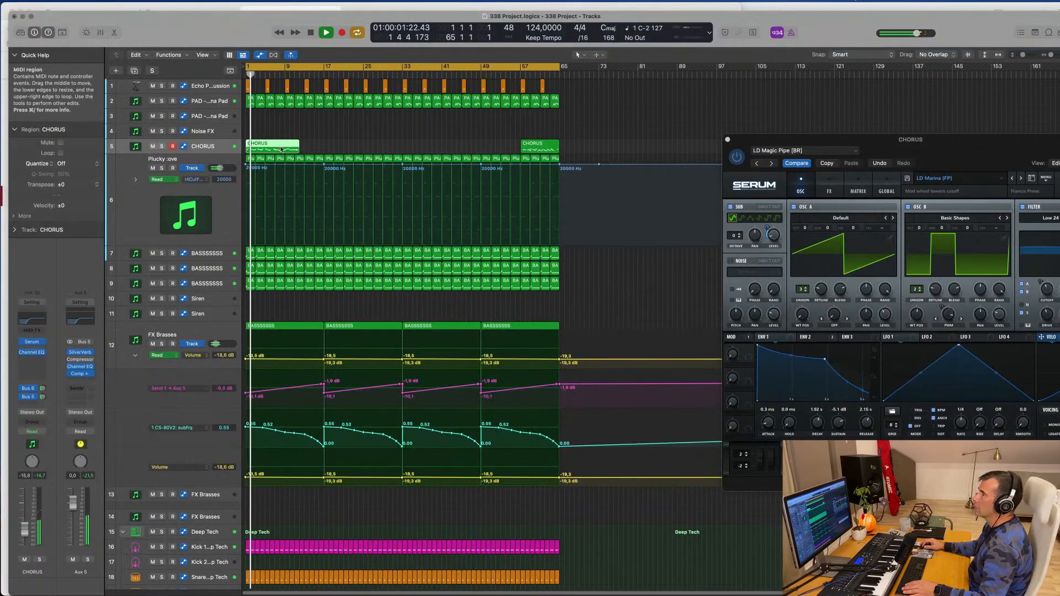
{"action": "key", "text": "e"}
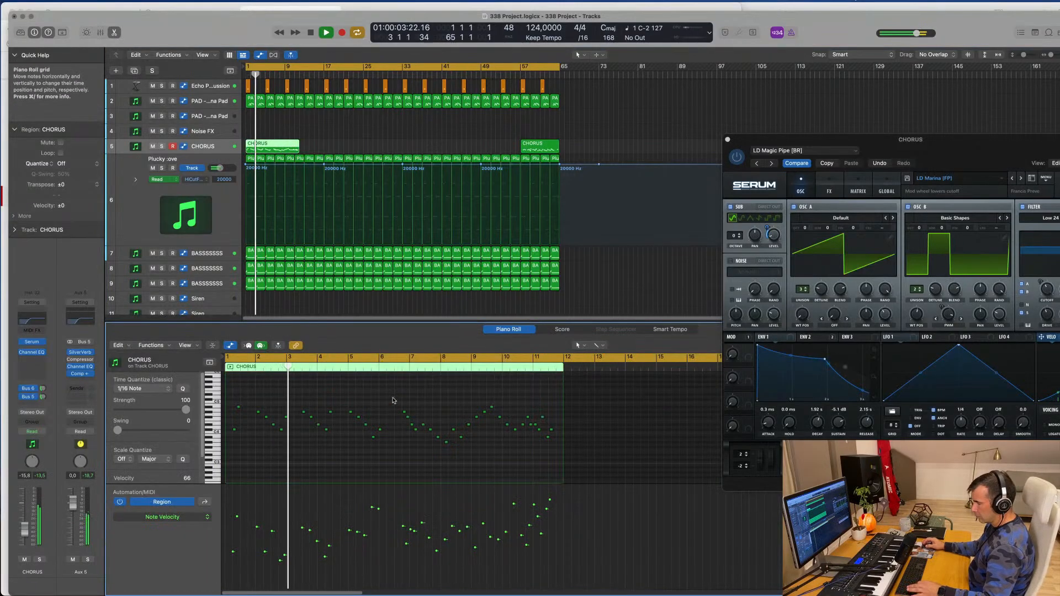
Select all notes in the CHORUS region and play it from bar 1 to examine the recorded melody
{"action": "key", "text": "super+a"}
{"action": "key", "text": "Return"}
{"action": "key", "text": "super+Right"}
{"action": "key", "text": "super+Right"}
{"action": "key", "text": "super+Right"}
{"action": "key", "text": "super+Right"}
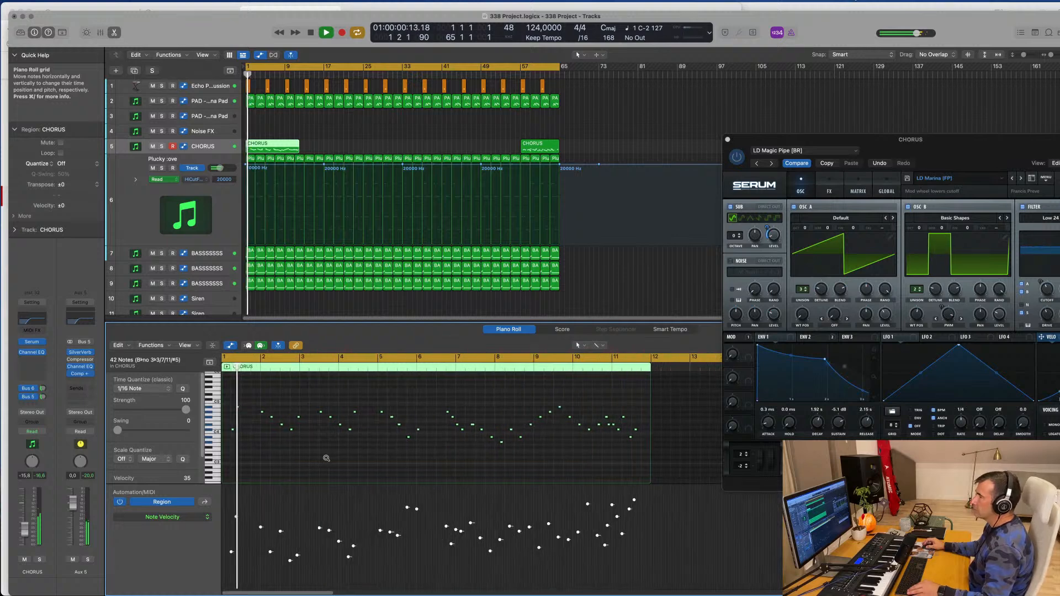
{"action": "key", "text": "super+Left"}
{"action": "key", "text": "super+Left"}
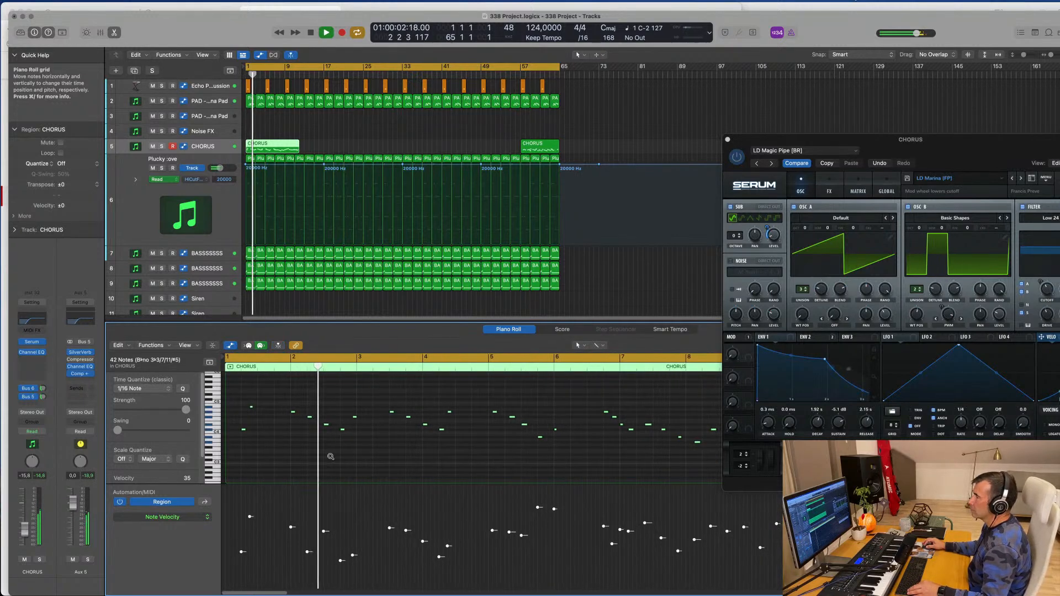
{"action": "scroll", "coordinate": [343, 459], "scroll_direction": "down", "scroll_amount": 1}
{"action": "scroll", "coordinate": [343, 456], "scroll_direction": "up", "scroll_amount": 4}
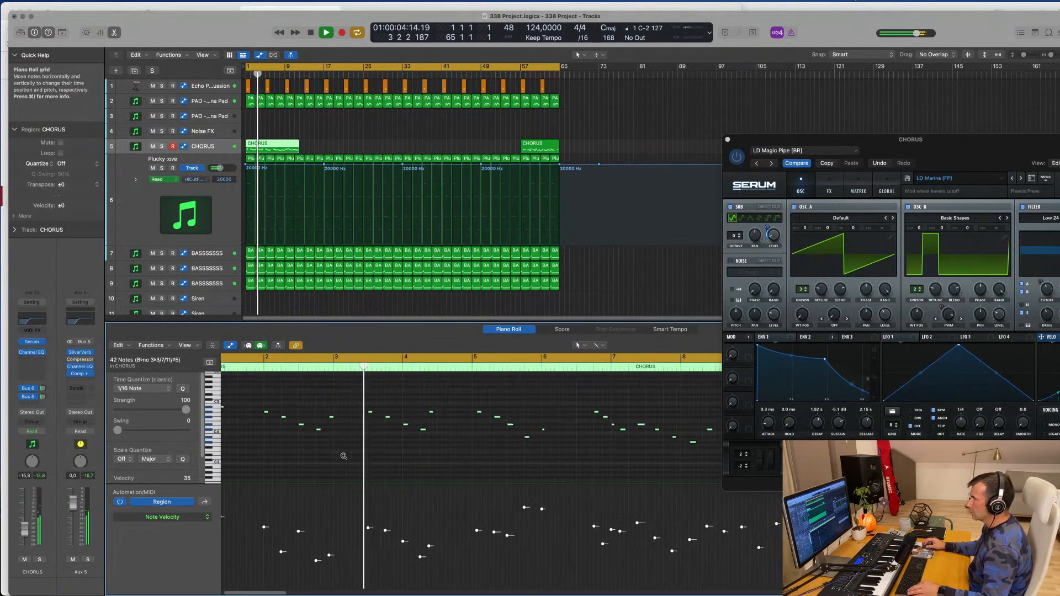
{"action": "scroll", "coordinate": [348, 455], "scroll_direction": "up", "scroll_amount": 1}
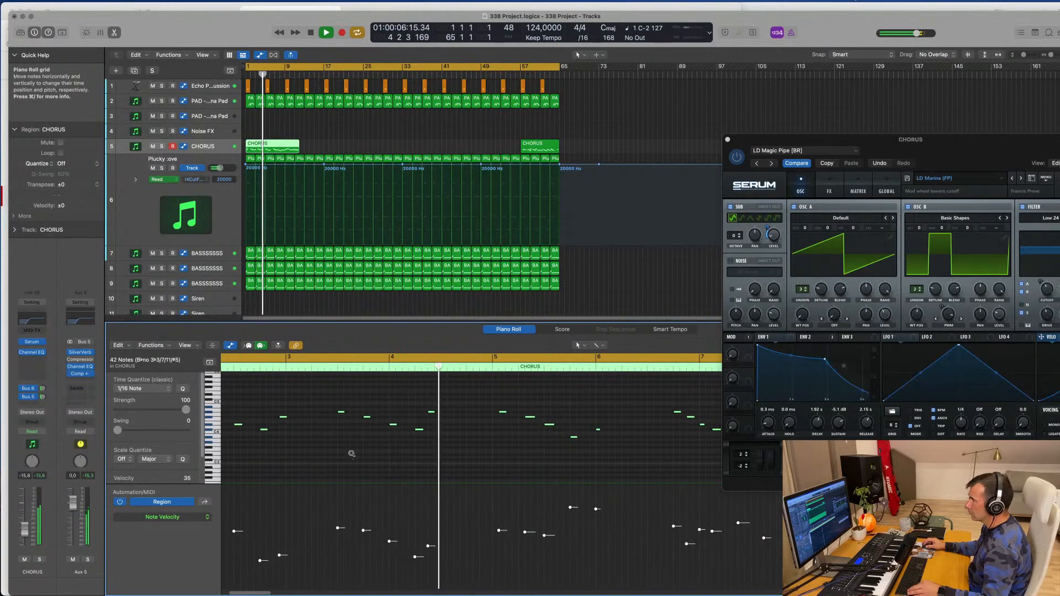
{"action": "scroll", "coordinate": [354, 455], "scroll_direction": "down", "scroll_amount": 3}
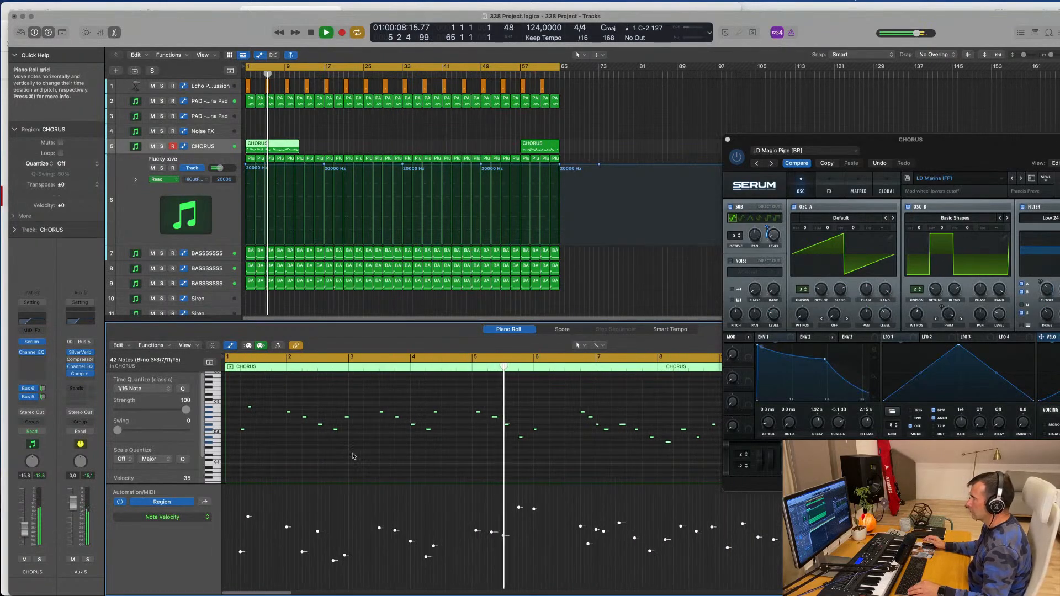
{"action": "scroll", "coordinate": [353, 455], "scroll_direction": "down", "scroll_amount": 3}
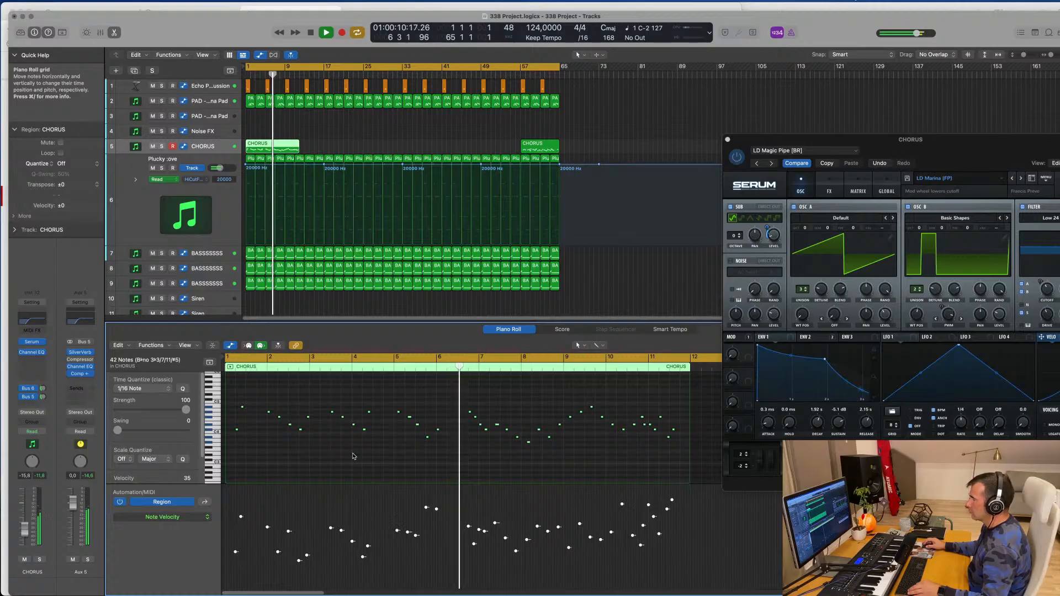
{"action": "scroll", "coordinate": [479, 464], "scroll_direction": "up", "scroll_amount": 2}
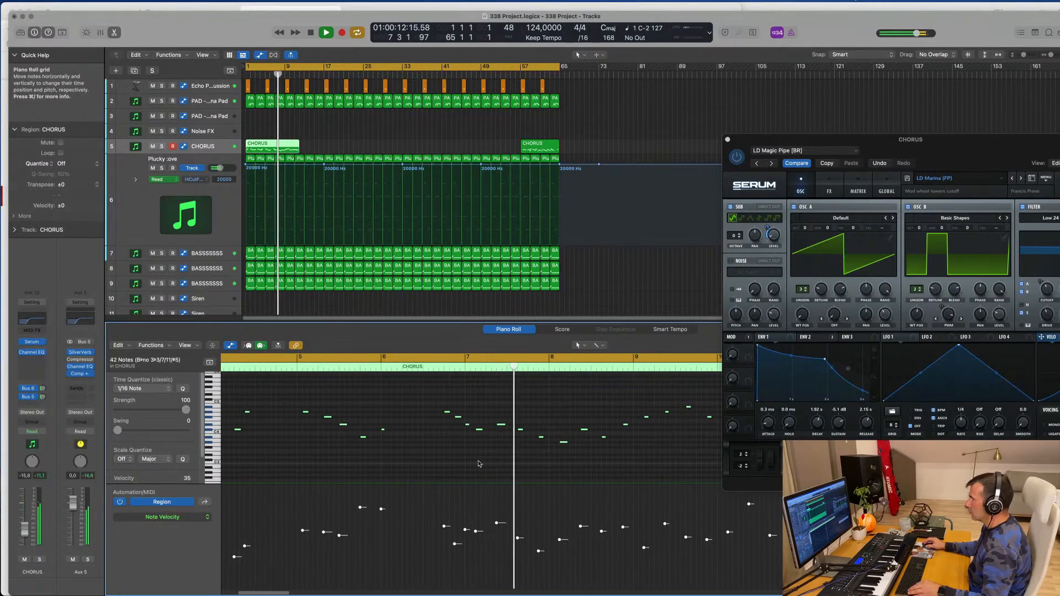
{"action": "scroll", "coordinate": [495, 464], "scroll_direction": "down", "scroll_amount": 2}
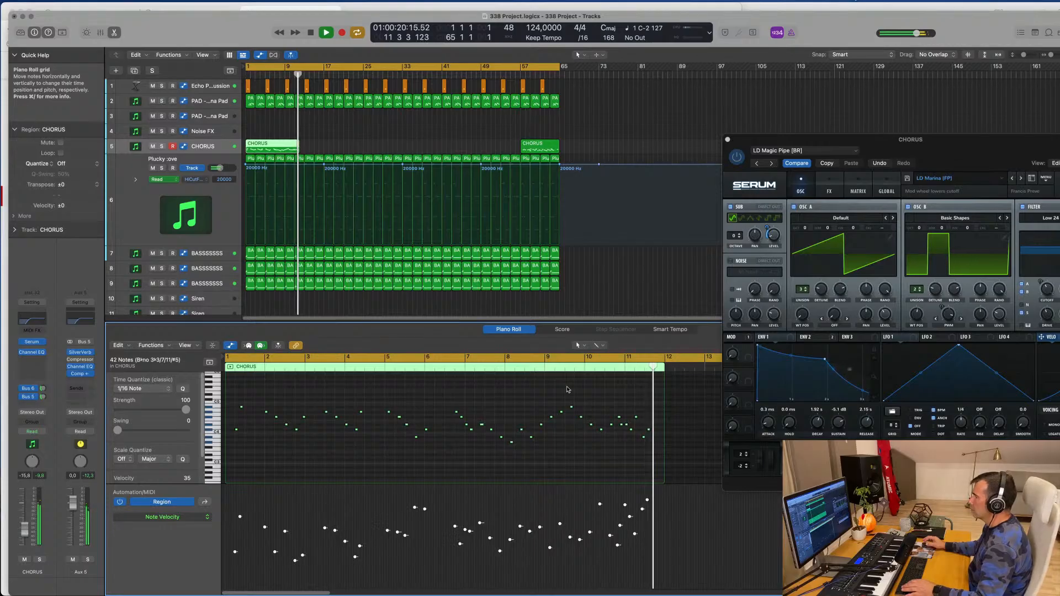
Split the first CHORUS region at bar 7 and delete the part before the cut
{"action": "key", "text": "space"}
{"action": "key", "text": "space"}
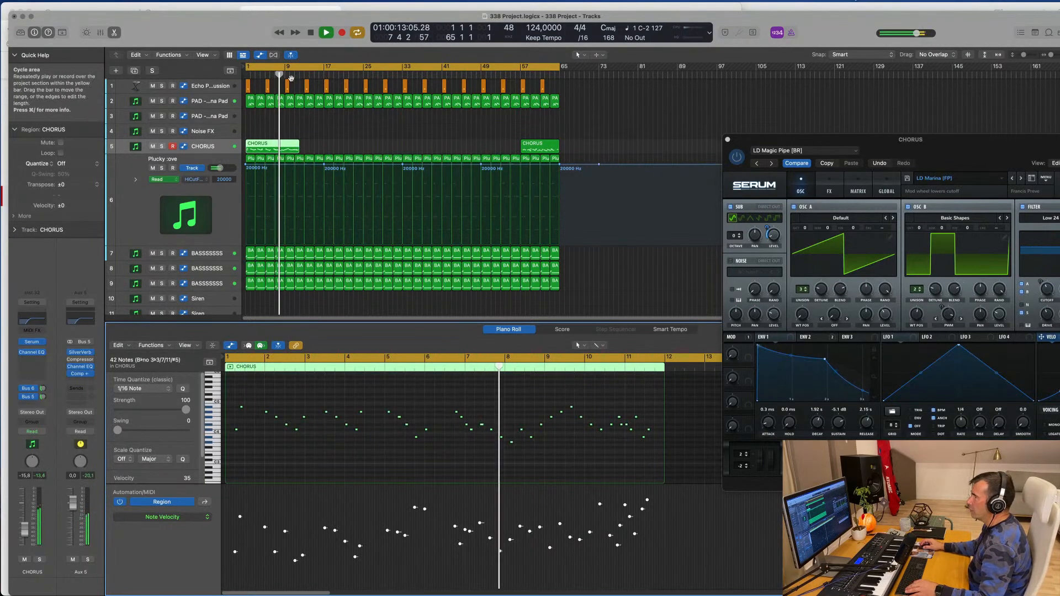
{"action": "scroll", "coordinate": [319, 75], "scroll_direction": "up", "scroll_amount": 5}
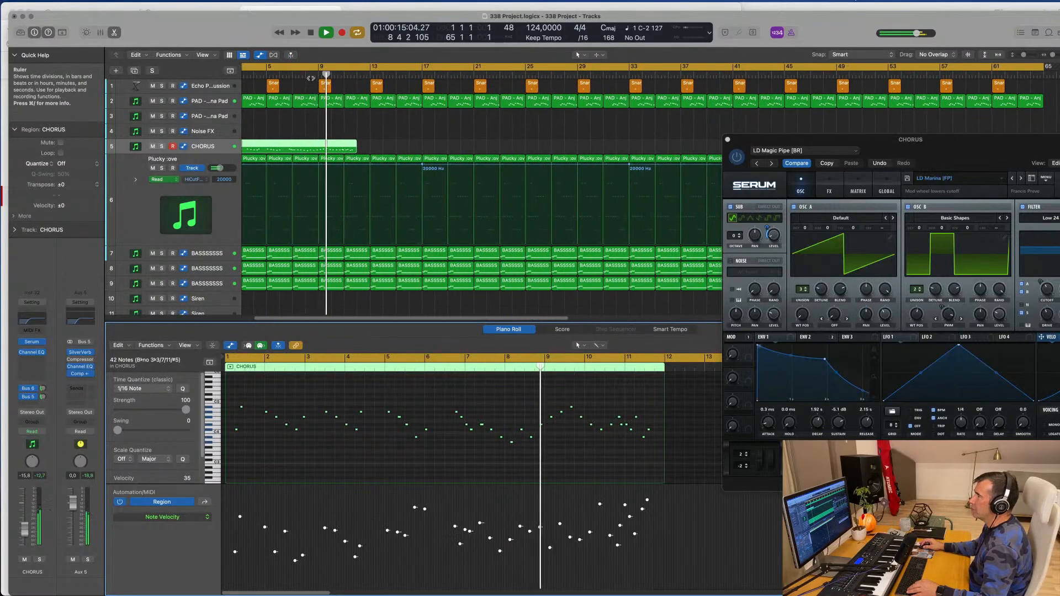
{"action": "scroll", "coordinate": [318, 75], "scroll_direction": "down", "scroll_amount": 2}
{"action": "left_click", "coordinate": [319, 74]}
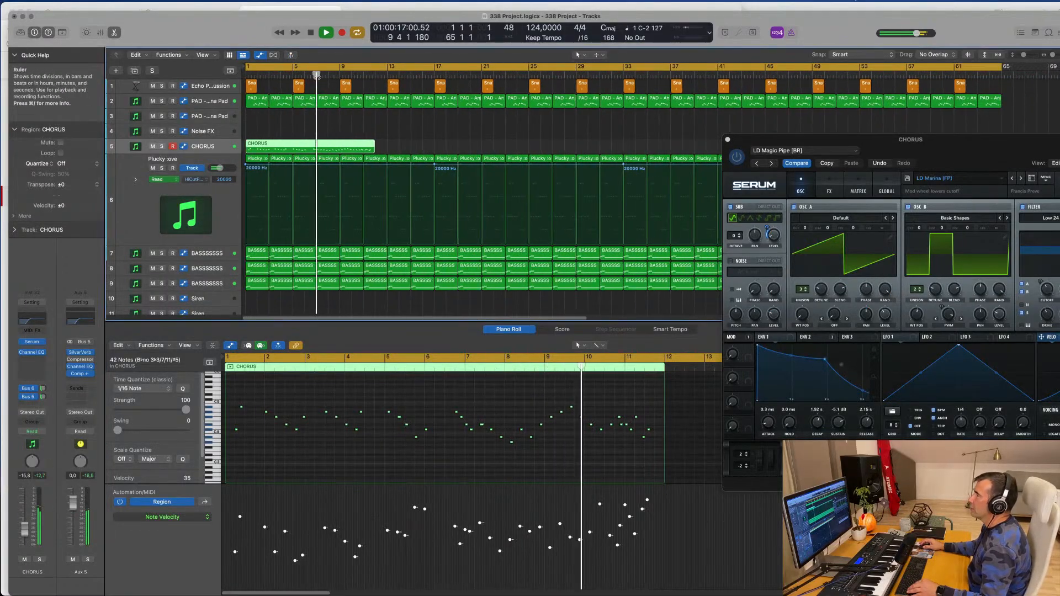
{"action": "left_click", "coordinate": [316, 143]}
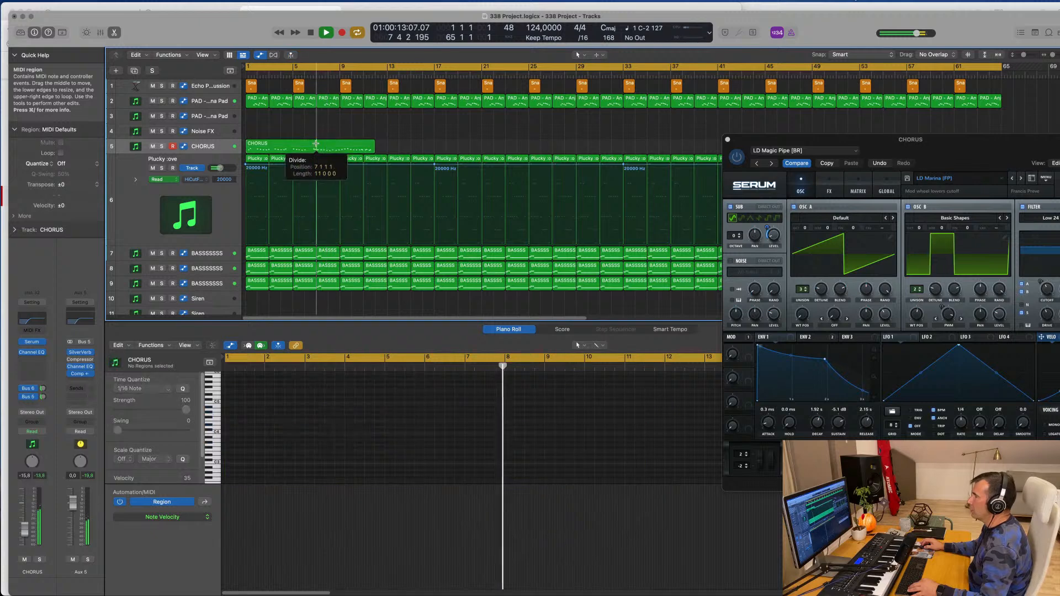
{"action": "left_click", "coordinate": [306, 147]}
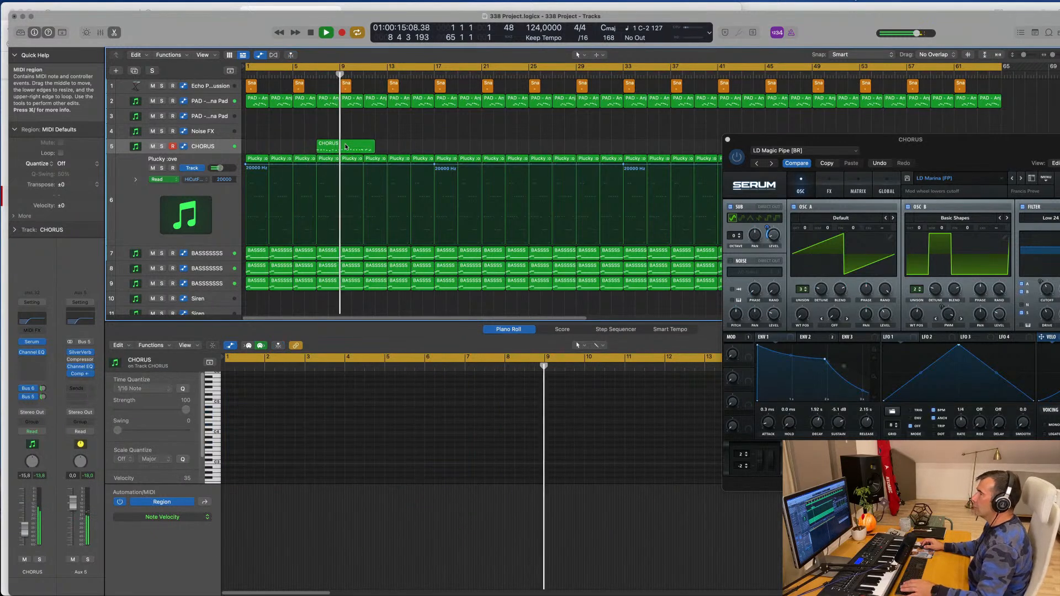
Move the remaining CHORUS region to bar 1 and play it from the start
{"action": "left_click_drag", "start_coordinate": [354, 146], "coordinate": [324, 150]}
{"action": "key", "text": "Return"}
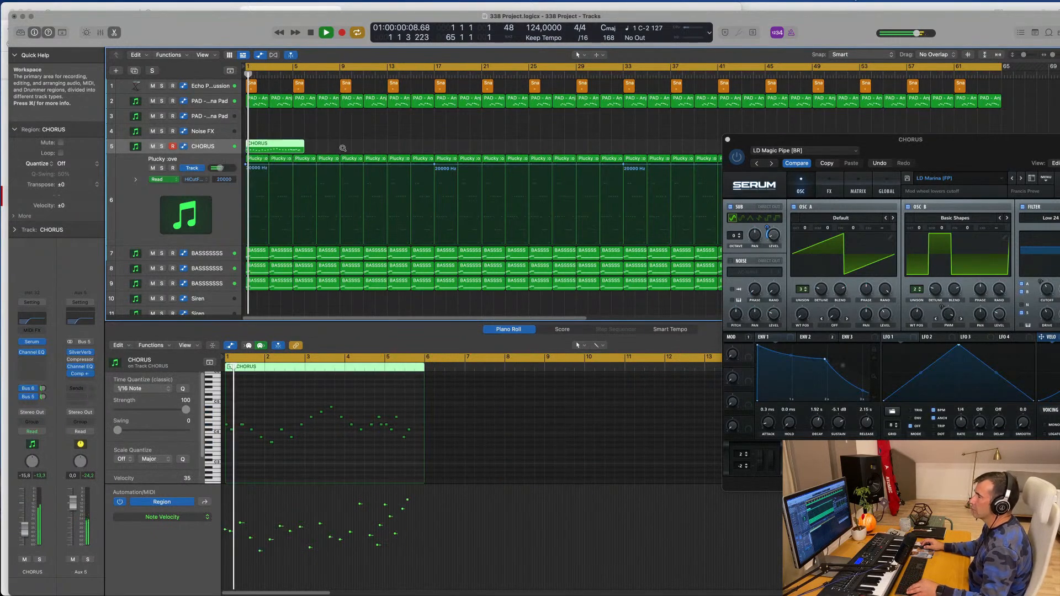
{"action": "scroll", "coordinate": [340, 147], "scroll_direction": "down", "scroll_amount": 2}
{"action": "scroll", "coordinate": [280, 469], "scroll_direction": "up", "scroll_amount": 4}
{"action": "scroll", "coordinate": [314, 462], "scroll_direction": "down", "scroll_amount": 2}
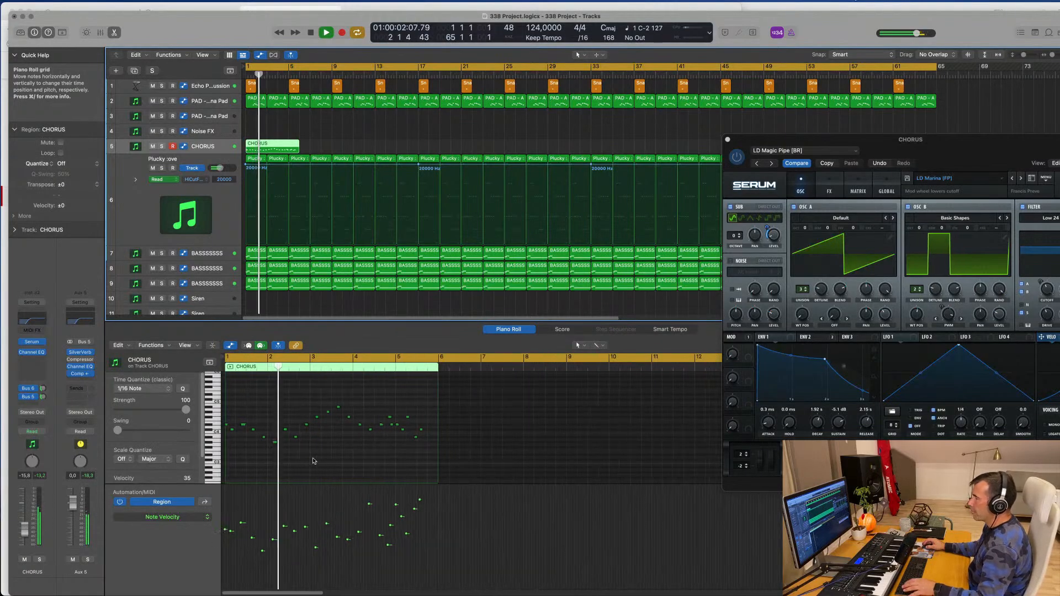
Delete the three notes at the beginning of the CHORUS region
{"action": "key", "text": "Return"}
{"action": "scroll", "coordinate": [314, 459], "scroll_direction": "up", "scroll_amount": 5}
{"action": "scroll", "coordinate": [315, 457], "scroll_direction": "down", "scroll_amount": 1}
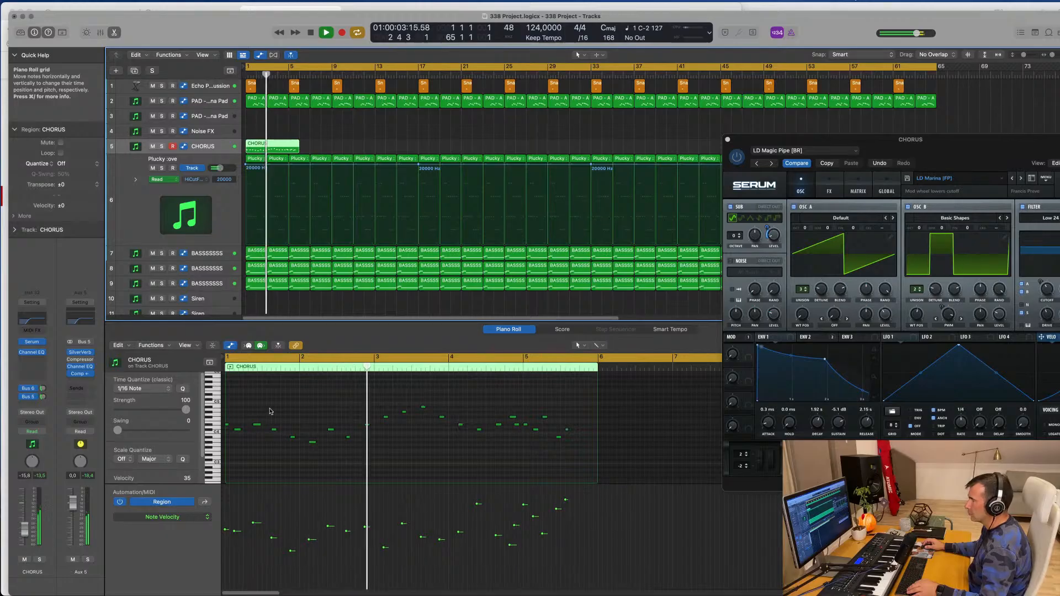
{"action": "left_click_drag", "start_coordinate": [266, 412], "coordinate": [224, 442]}
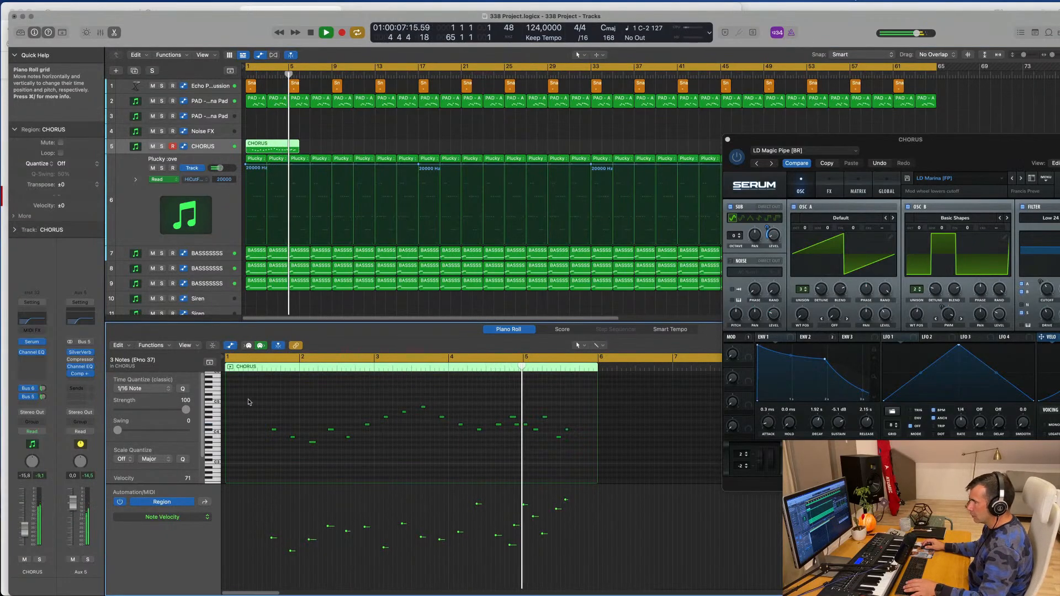
Shift all remaining notes earlier so that the first one starts at bar 1, and play the phrase
{"action": "left_click_drag", "start_coordinate": [257, 395], "coordinate": [580, 475]}
{"action": "key", "text": "space"}
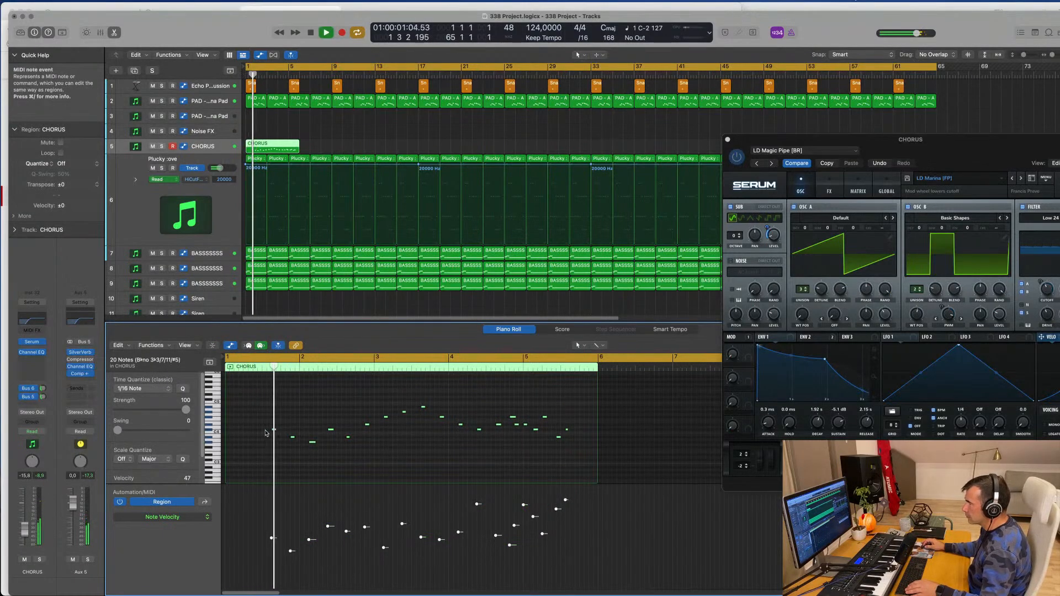
{"action": "left_click_drag", "start_coordinate": [266, 432], "coordinate": [228, 432]}
{"action": "key", "text": "space"}
{"action": "key", "text": "space"}
{"action": "scroll", "coordinate": [288, 429], "scroll_direction": "up", "scroll_amount": 3}
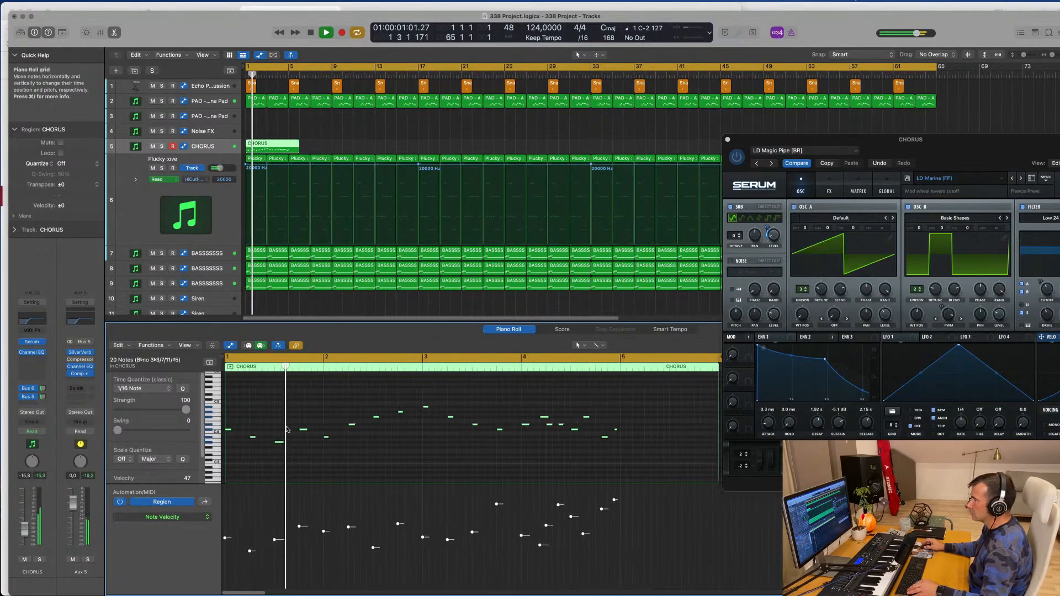
{"action": "scroll", "coordinate": [287, 429], "scroll_direction": "down", "scroll_amount": 5}
{"action": "scroll", "coordinate": [311, 426], "scroll_direction": "up", "scroll_amount": 6}
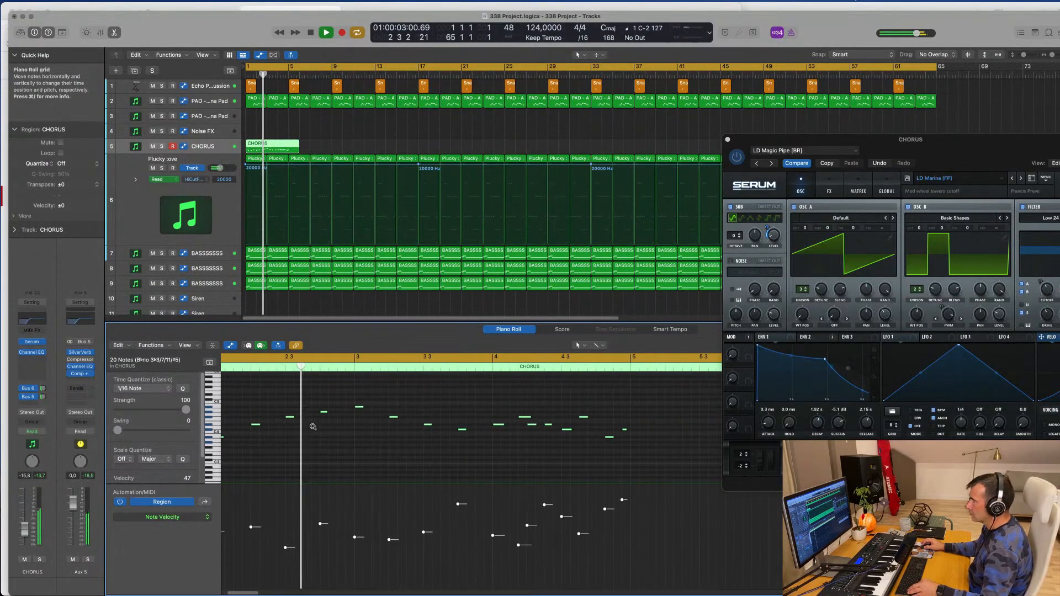
{"action": "scroll", "coordinate": [312, 427], "scroll_direction": "down", "scroll_amount": 4}
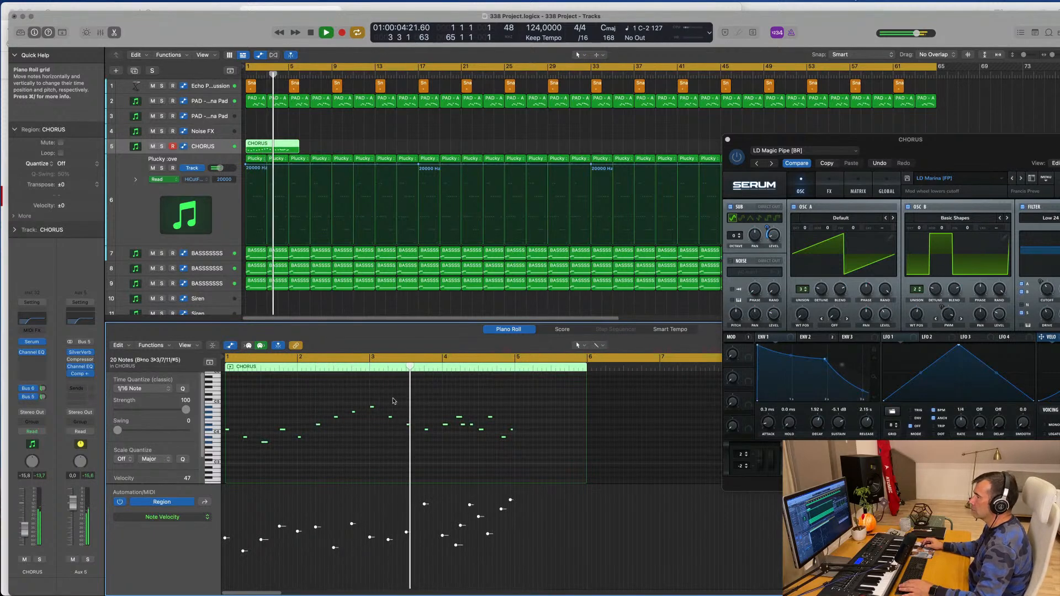
Try replacing the notes from bar 3 onward with a copy of the first eight notes, and undo the replacement
{"action": "left_click_drag", "start_coordinate": [368, 396], "coordinate": [524, 448]}
{"action": "key", "text": "Delete"}
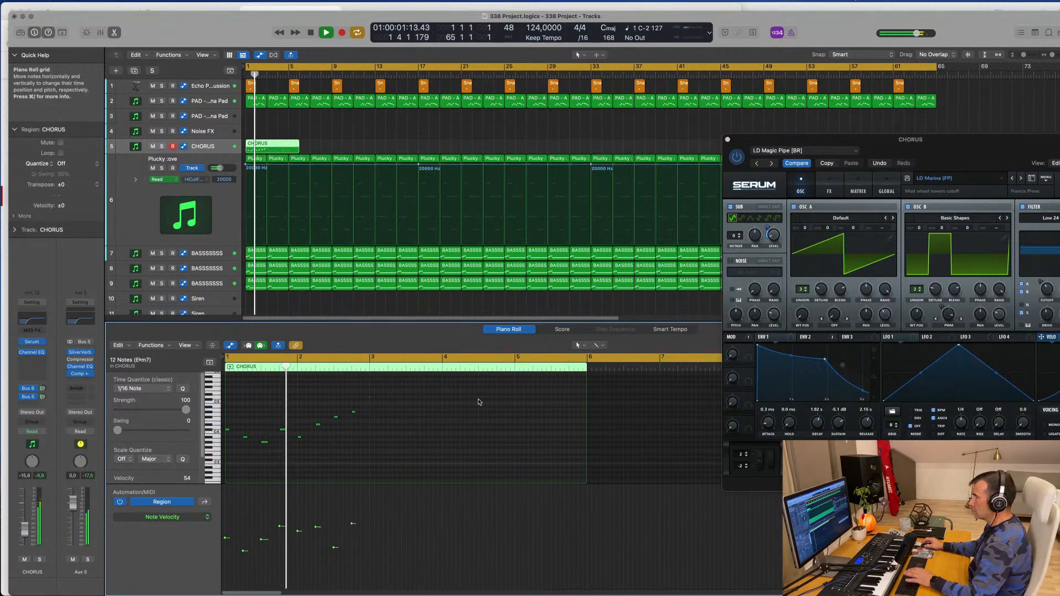
{"action": "left_click_drag", "start_coordinate": [441, 392], "coordinate": [372, 431]}
{"action": "key", "text": "space"}
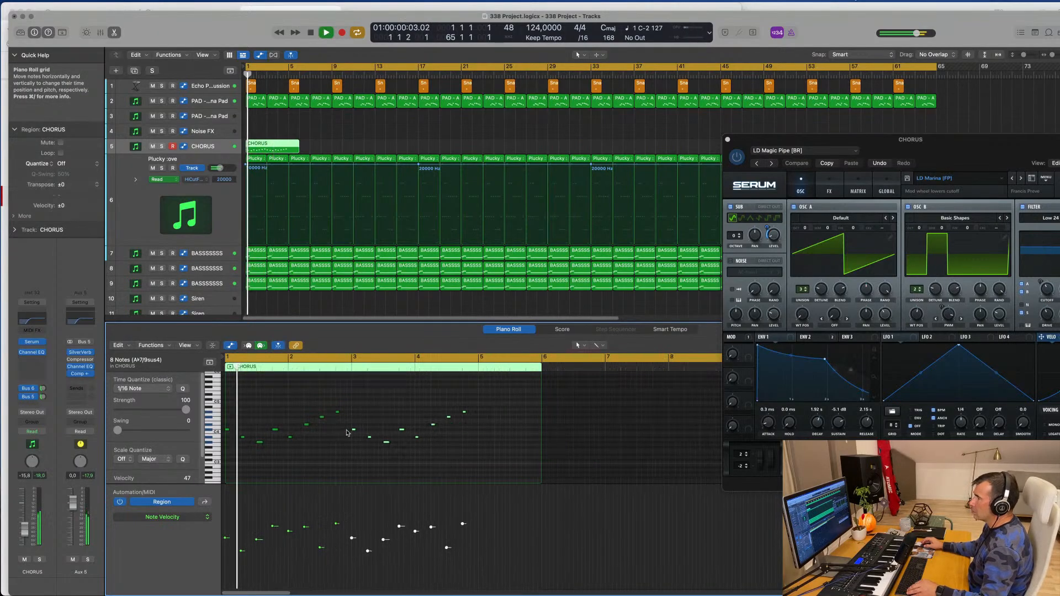
{"action": "left_click", "coordinate": [319, 450]}
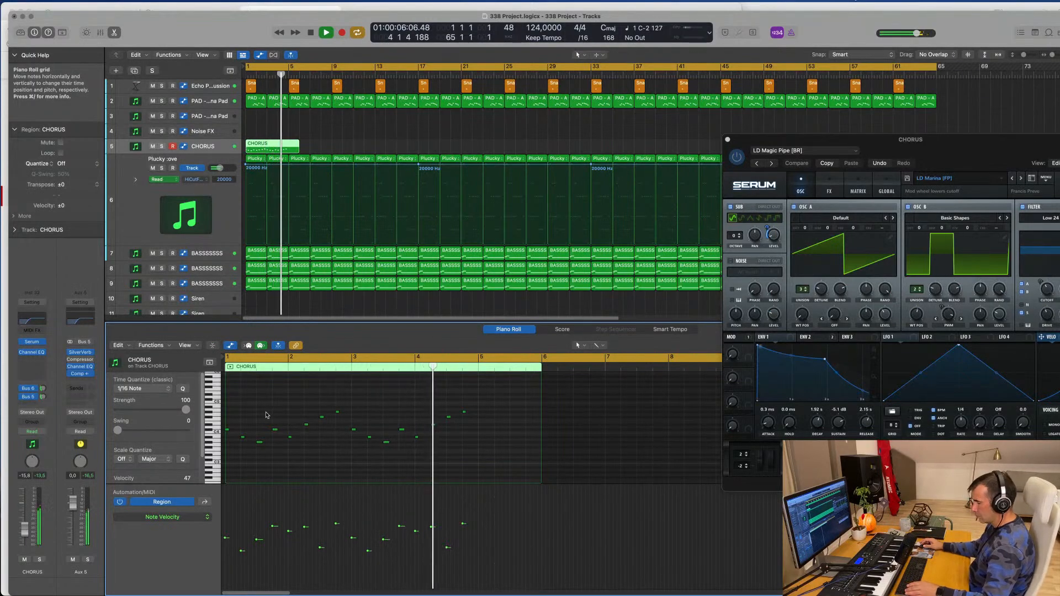
{"action": "key", "text": "super+z"}
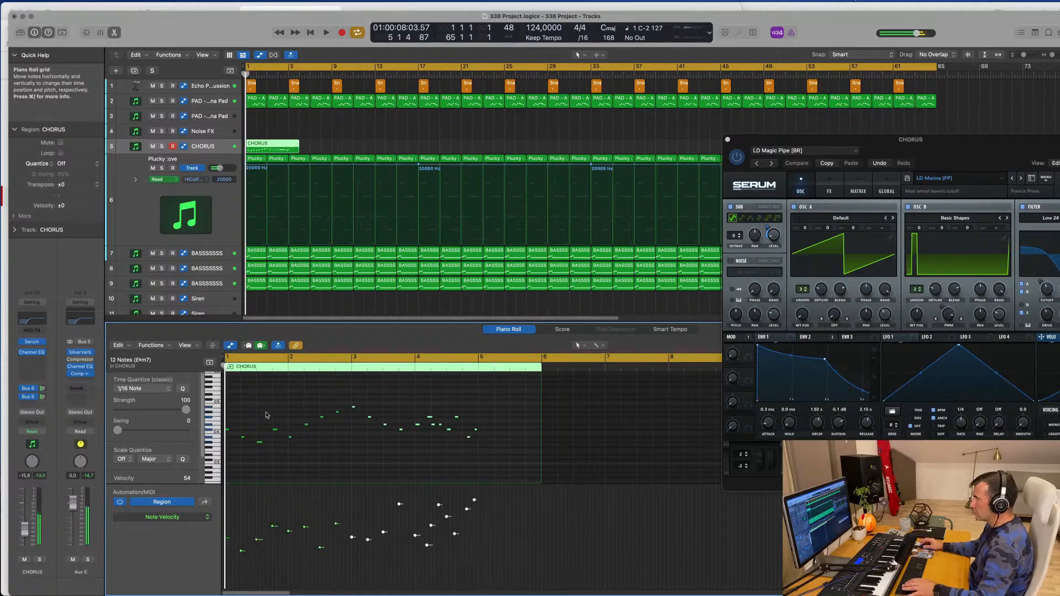
Clear the note selection and delete the extra overlapping note shortly after bar 4 in the CHORUS region
{"action": "scroll", "coordinate": [305, 421], "scroll_direction": "left", "scroll_amount": 1}
{"action": "left_click", "coordinate": [359, 450]}
{"action": "scroll", "coordinate": [425, 405], "scroll_direction": "right", "scroll_amount": 4}
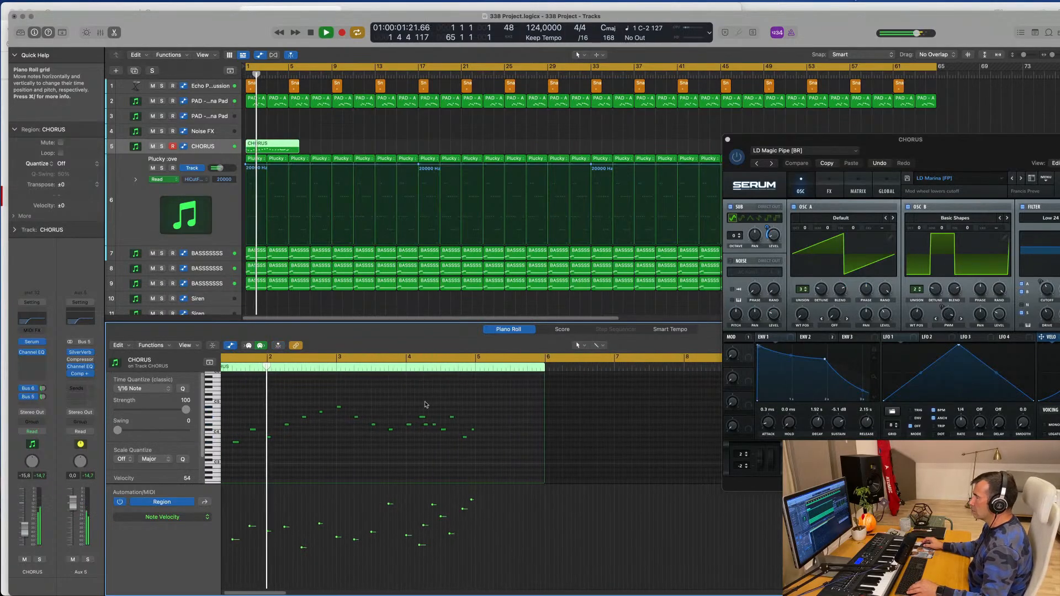
{"action": "scroll", "coordinate": [426, 419], "scroll_direction": "right", "scroll_amount": 1}
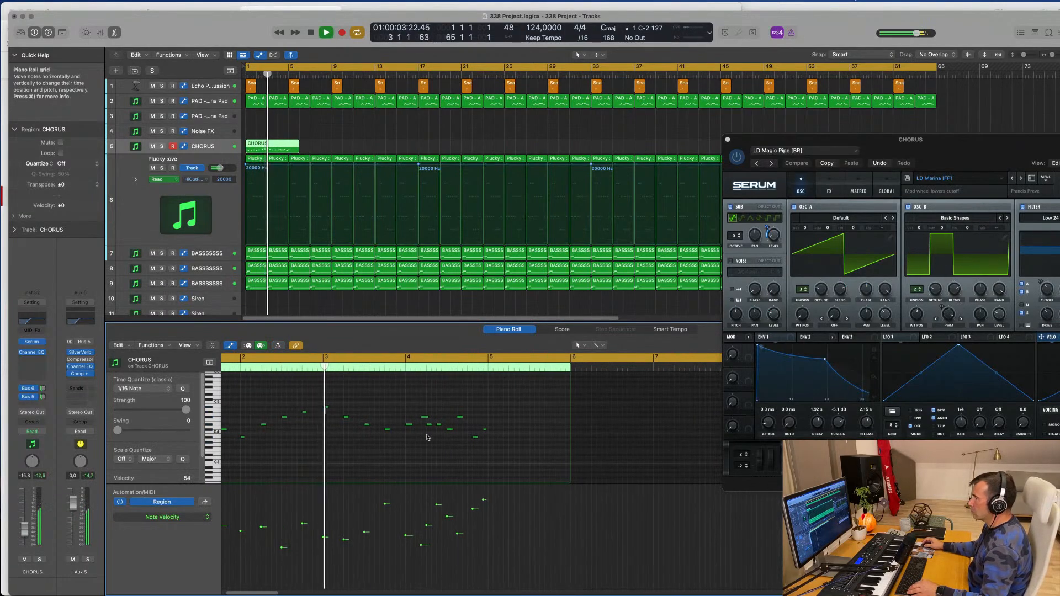
{"action": "scroll", "coordinate": [436, 448], "scroll_direction": "left", "scroll_amount": 5}
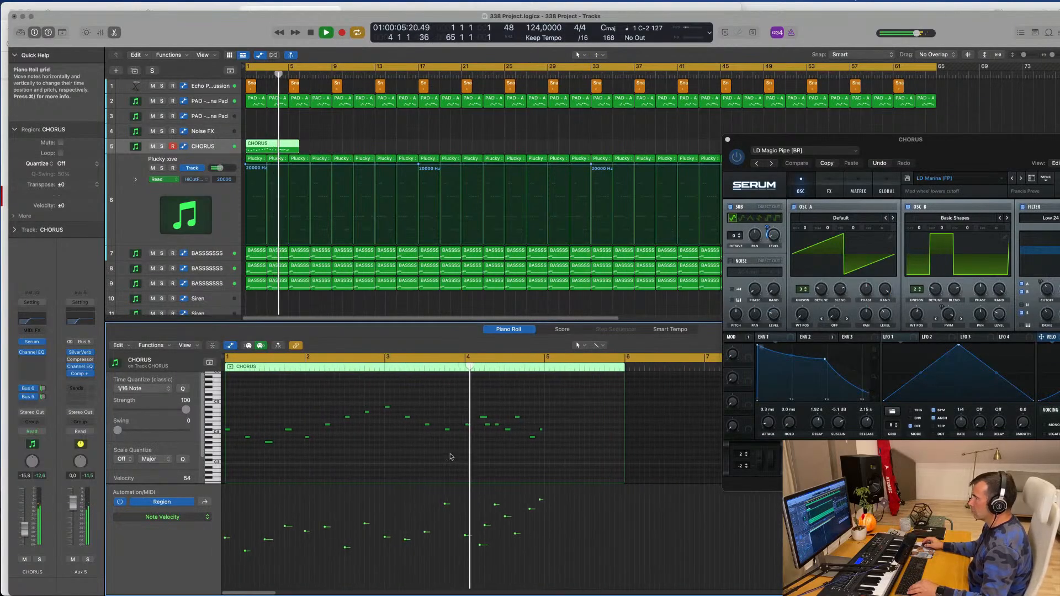
{"action": "left_click", "coordinate": [486, 426]}
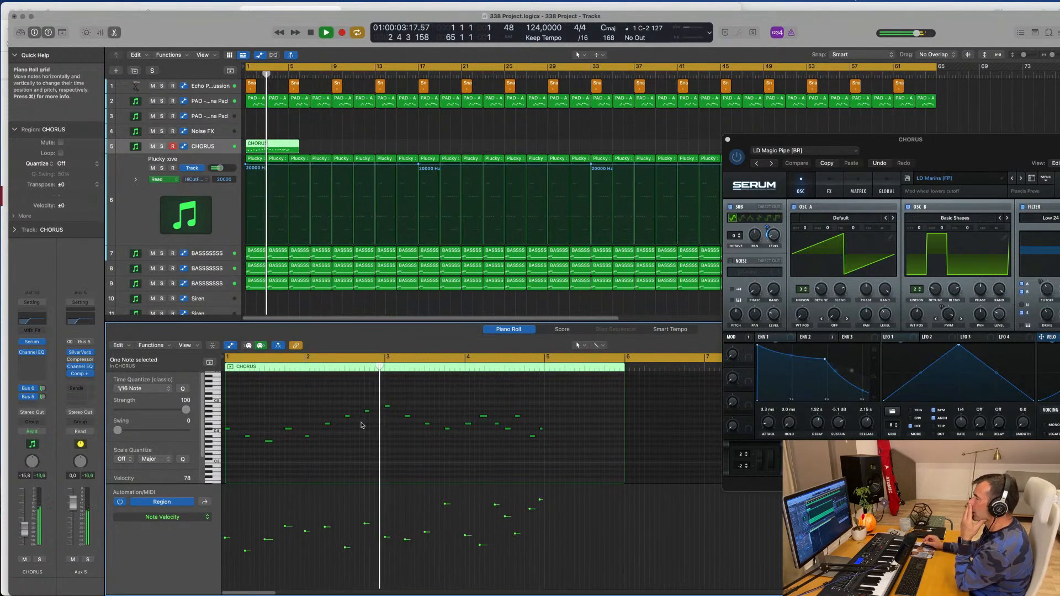
Shift all notes in the CHORUS region about an eighth note later and play from the start
{"action": "key", "text": "super+a"}
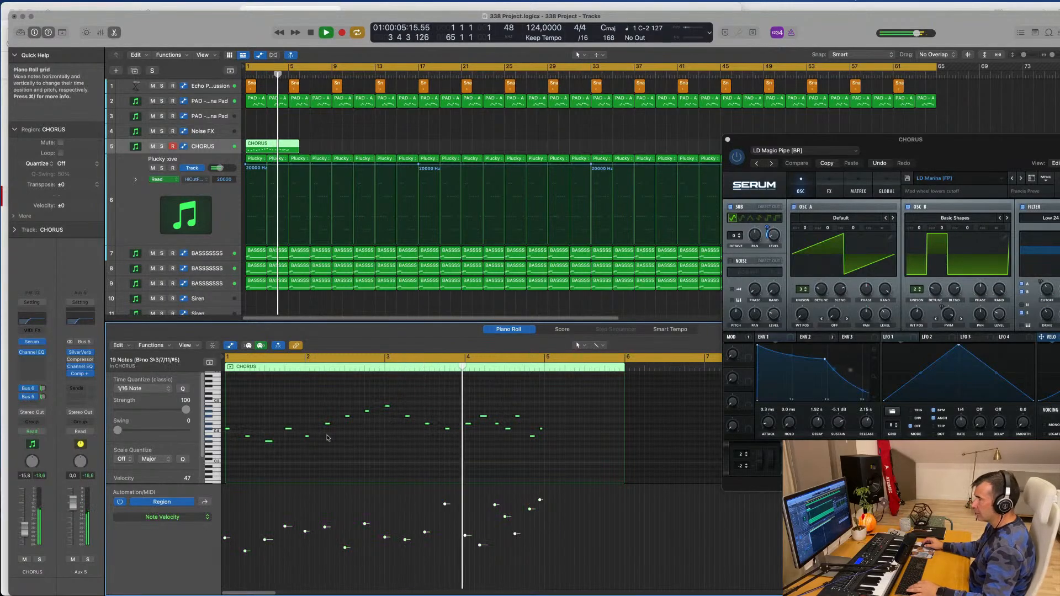
{"action": "left_click_drag", "start_coordinate": [227, 431], "coordinate": [237, 433]}
{"action": "key", "text": "Return"}
{"action": "scroll", "coordinate": [251, 449], "scroll_direction": "up", "scroll_amount": 3}
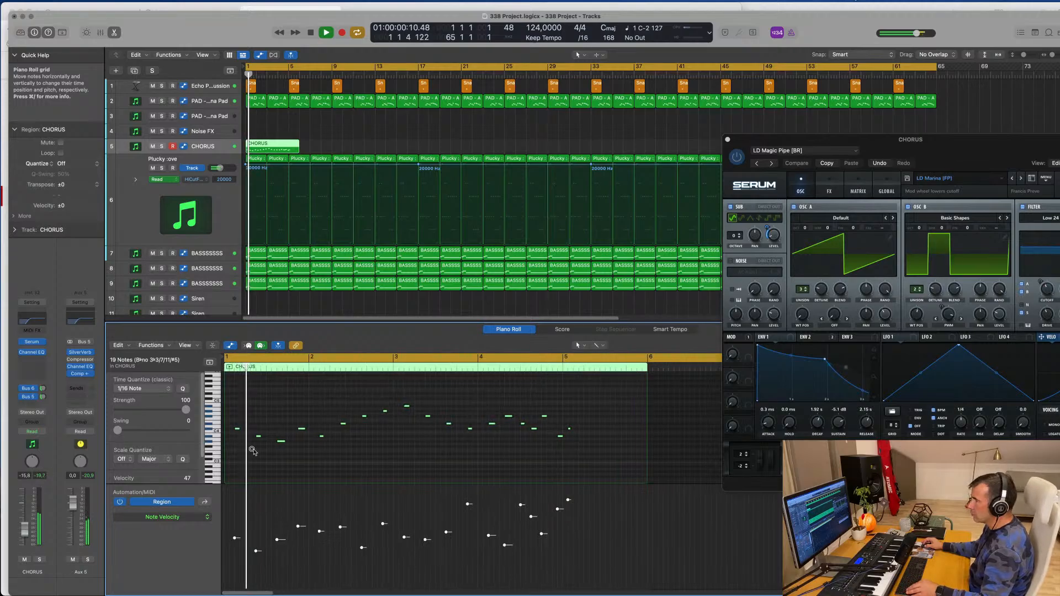
Space out the closing notes of the CHORUS phrase from about bar 4 onward by moving each one later
{"action": "scroll", "coordinate": [271, 453], "scroll_direction": "down", "scroll_amount": 2}
{"action": "scroll", "coordinate": [287, 456], "scroll_direction": "down", "scroll_amount": 2}
{"action": "scroll", "coordinate": [315, 453], "scroll_direction": "up", "scroll_amount": 2}
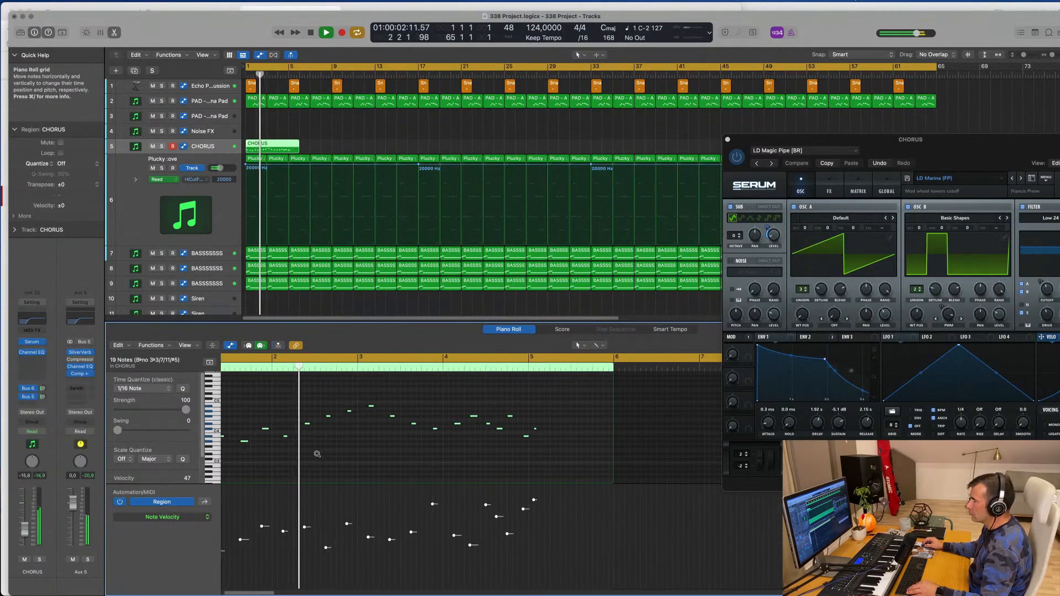
{"action": "scroll", "coordinate": [317, 453], "scroll_direction": "down", "scroll_amount": 2}
{"action": "scroll", "coordinate": [317, 453], "scroll_direction": "down", "scroll_amount": 1}
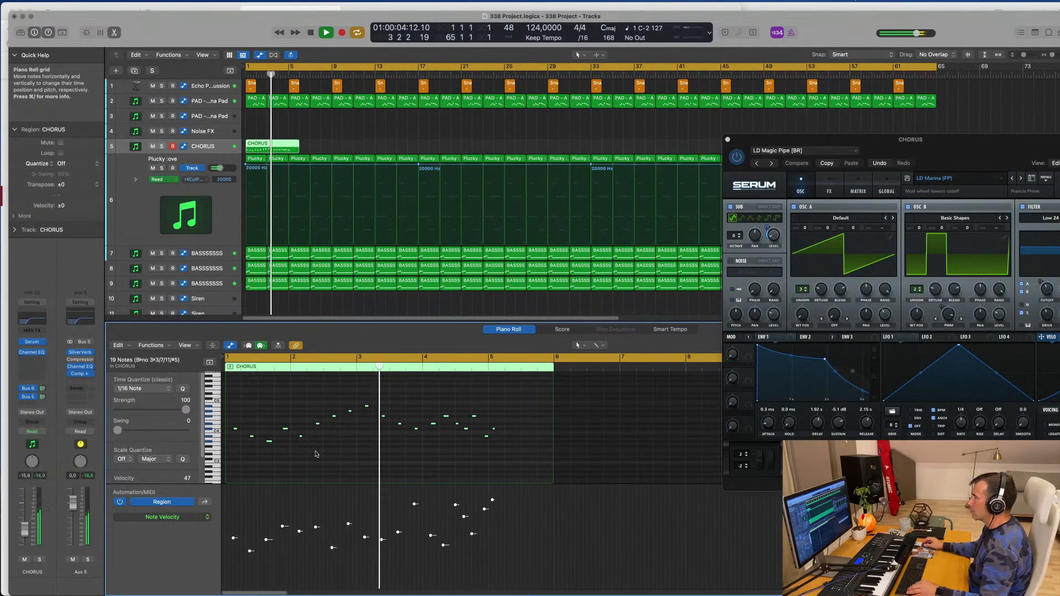
{"action": "scroll", "coordinate": [317, 453], "scroll_direction": "up", "scroll_amount": 2}
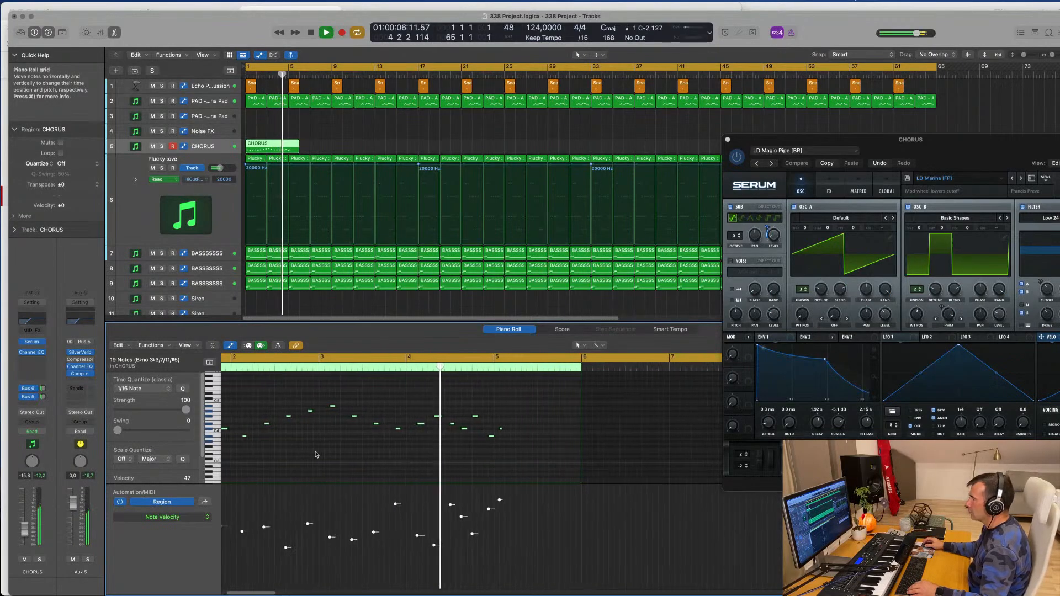
{"action": "scroll", "coordinate": [317, 454], "scroll_direction": "right", "scroll_amount": 1}
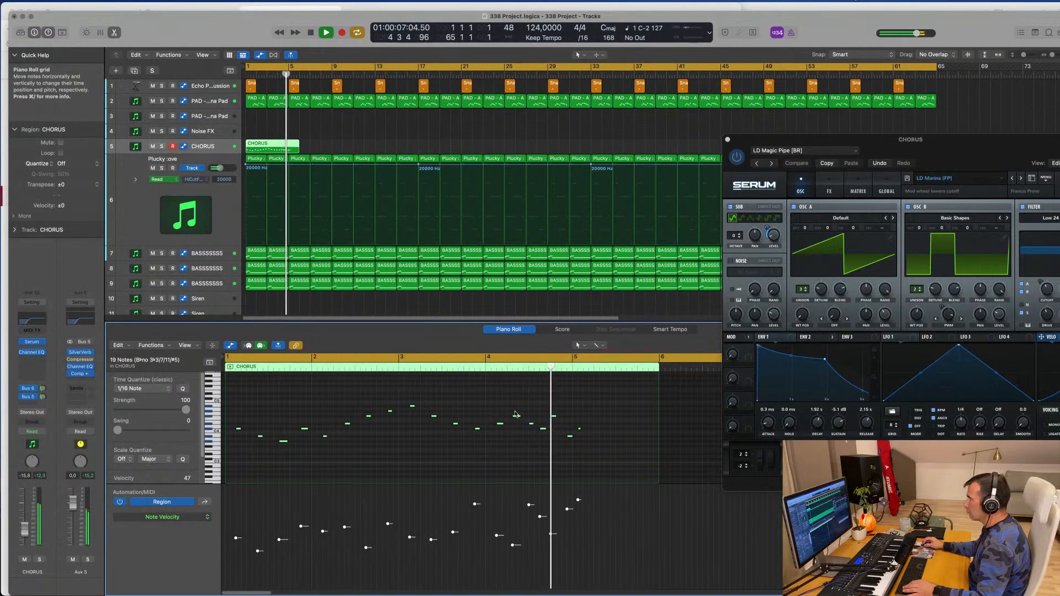
{"action": "left_click_drag", "start_coordinate": [516, 415], "coordinate": [580, 428]}
{"action": "left_click", "coordinate": [531, 426]}
{"action": "key", "text": "Return"}
{"action": "left_click", "coordinate": [544, 430]}
{"action": "left_click", "coordinate": [571, 436]}
{"action": "left_click", "coordinate": [576, 418]}
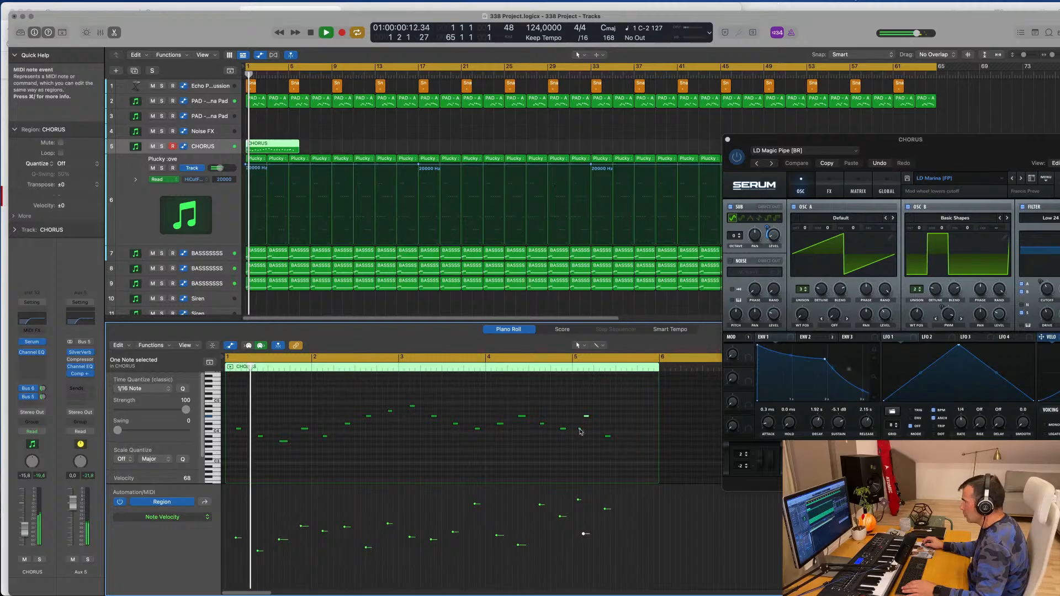
{"action": "left_click_drag", "start_coordinate": [575, 430], "coordinate": [628, 429]}
{"action": "left_click", "coordinate": [501, 450]}
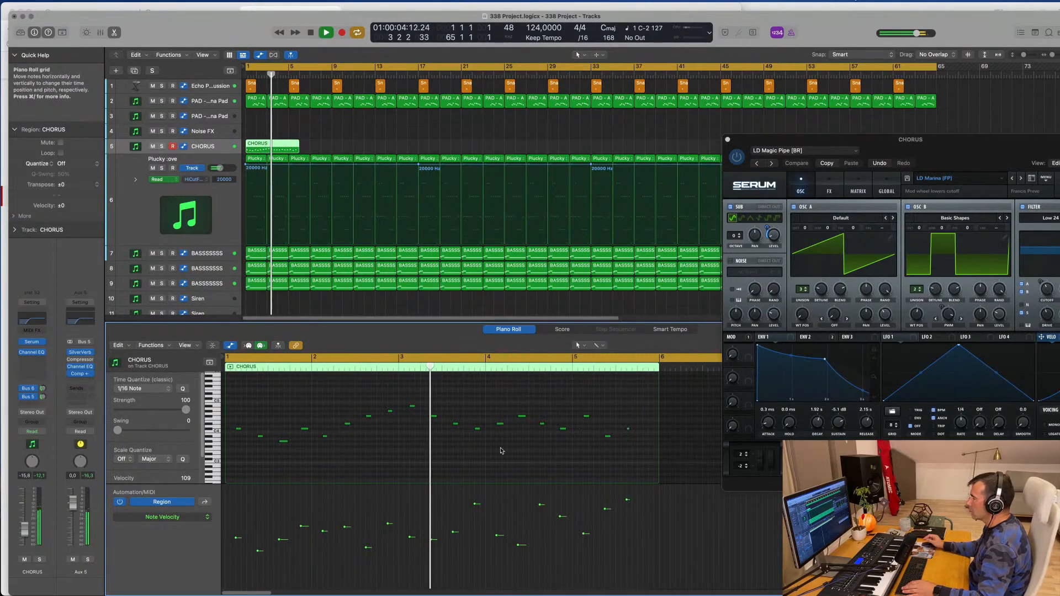
Play the respaced phrase and delete its very last short note, in the second half of bar 5
{"action": "scroll", "coordinate": [442, 459], "scroll_direction": "down", "scroll_amount": 2}
{"action": "scroll", "coordinate": [436, 458], "scroll_direction": "down", "scroll_amount": 1}
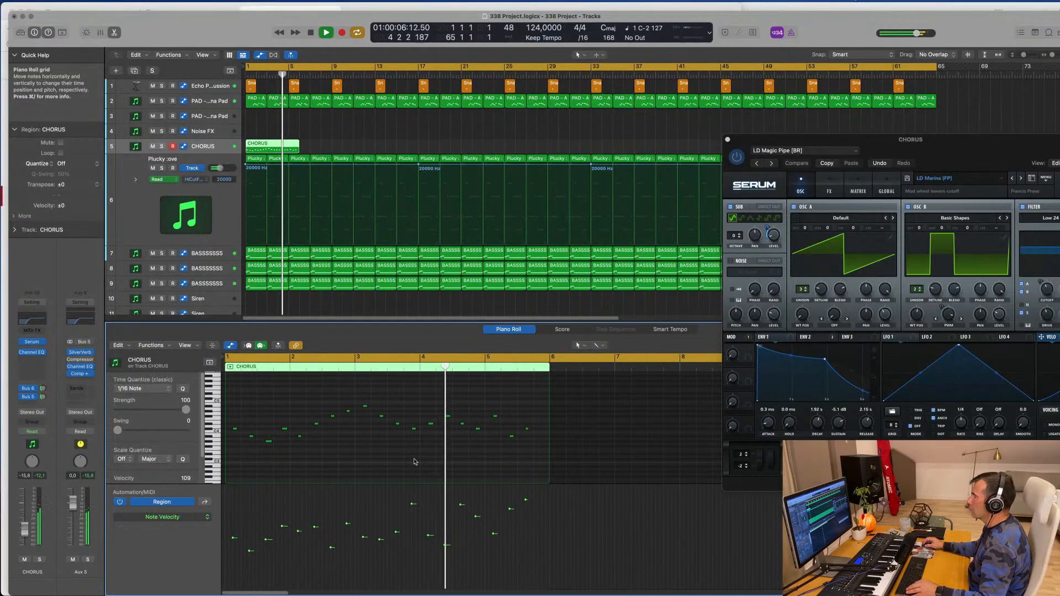
{"action": "scroll", "coordinate": [407, 454], "scroll_direction": "down", "scroll_amount": 1}
{"action": "scroll", "coordinate": [493, 441], "scroll_direction": "up", "scroll_amount": 1}
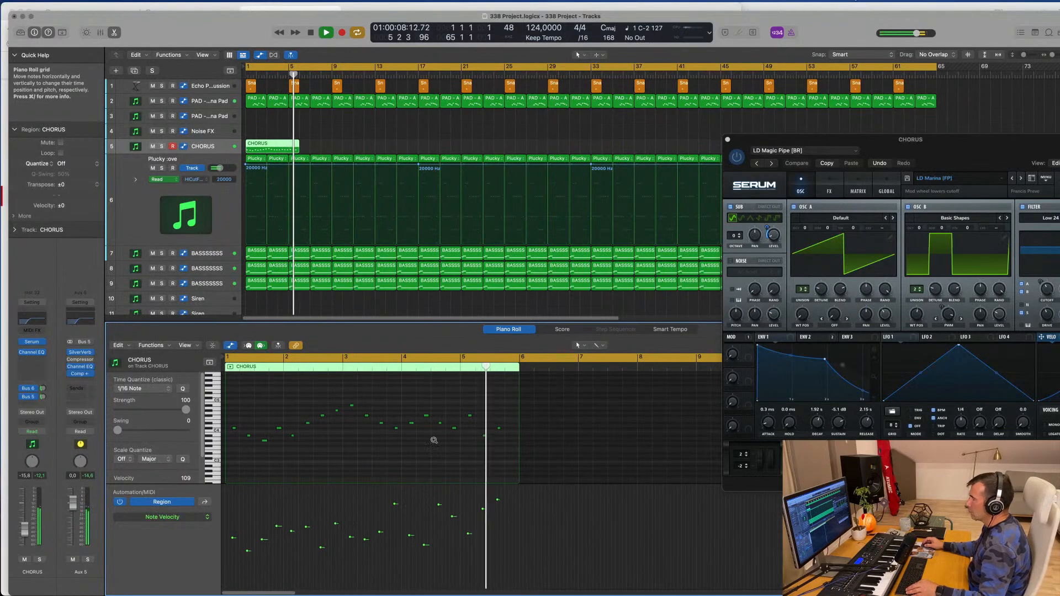
{"action": "left_click_drag", "start_coordinate": [499, 418], "coordinate": [511, 444]}
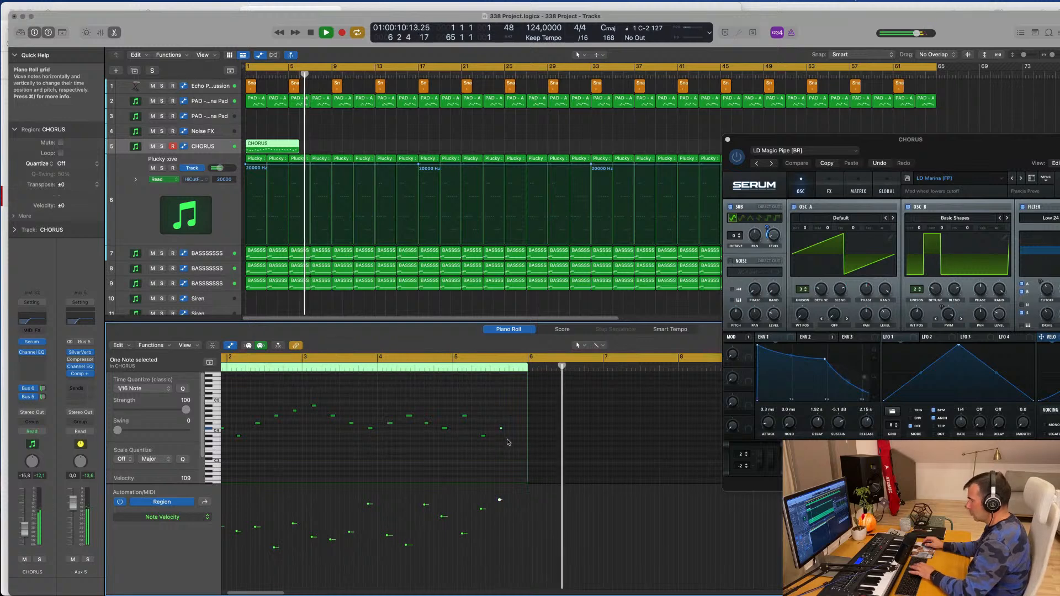
{"action": "key", "text": "Delete"}
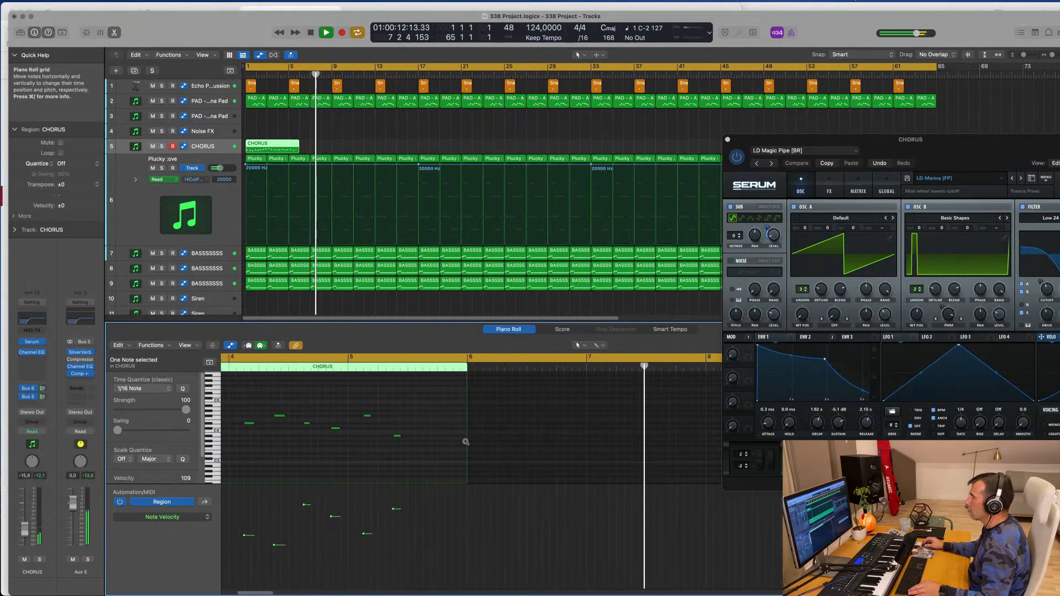
Replay the phrase from the start and nudge the note just before bar 5 slightly later
{"action": "scroll", "coordinate": [449, 442], "scroll_direction": "up", "scroll_amount": 2}
{"action": "key", "text": "space"}
{"action": "key", "text": "space"}
{"action": "scroll", "coordinate": [419, 453], "scroll_direction": "down", "scroll_amount": 1}
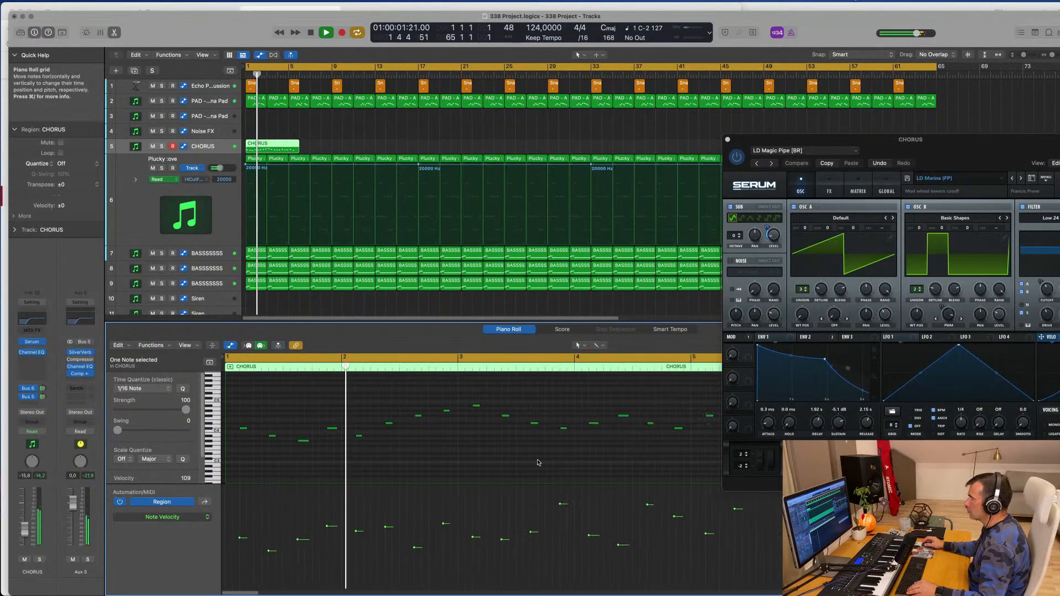
{"action": "scroll", "coordinate": [491, 442], "scroll_direction": "down", "scroll_amount": 3}
{"action": "scroll", "coordinate": [491, 442], "scroll_direction": "up", "scroll_amount": 3}
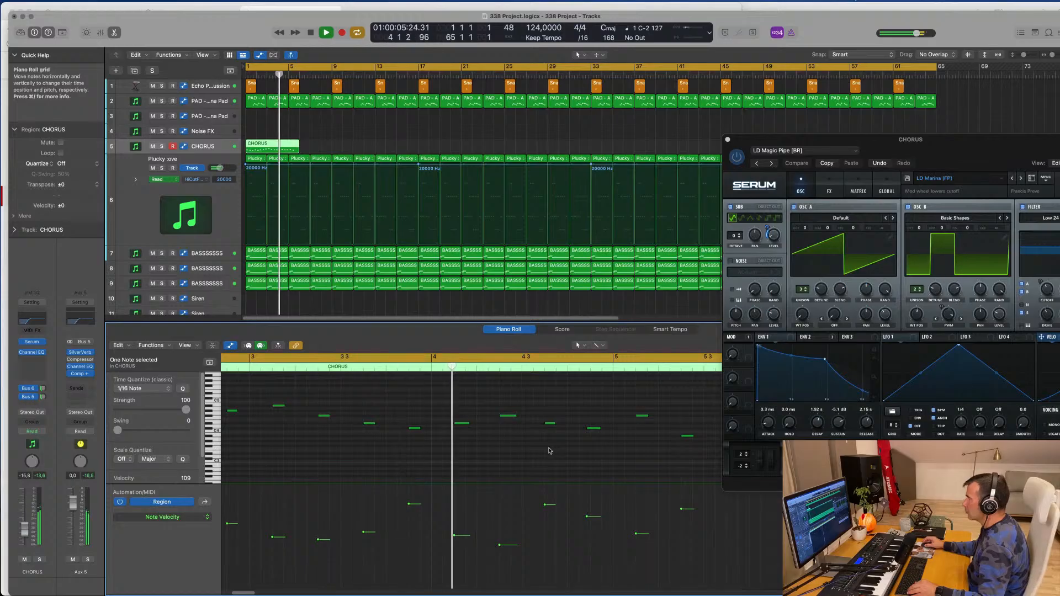
{"action": "left_click", "coordinate": [596, 429]}
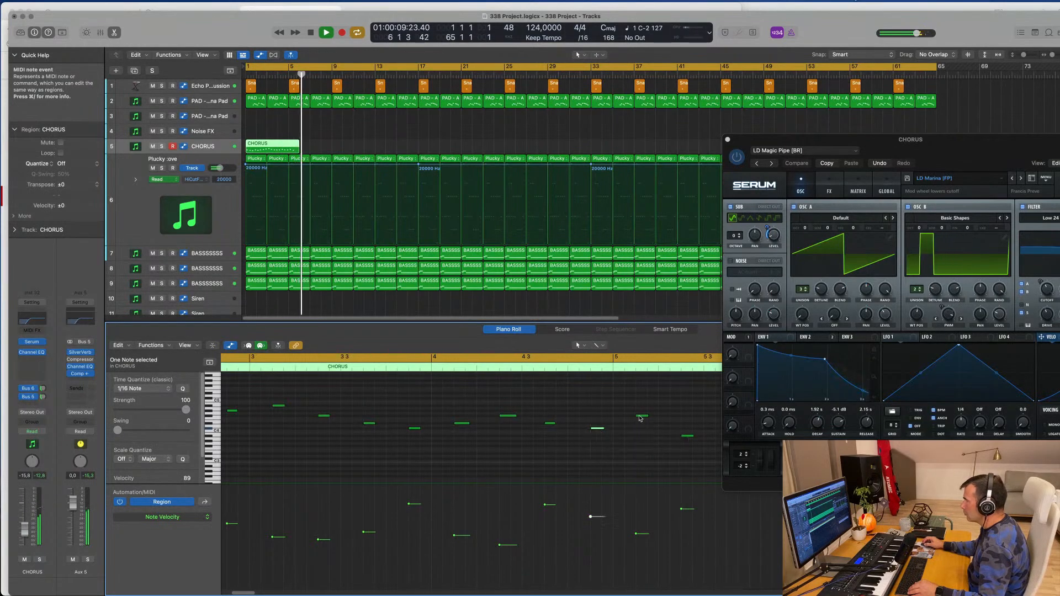
{"action": "key", "text": "Return"}
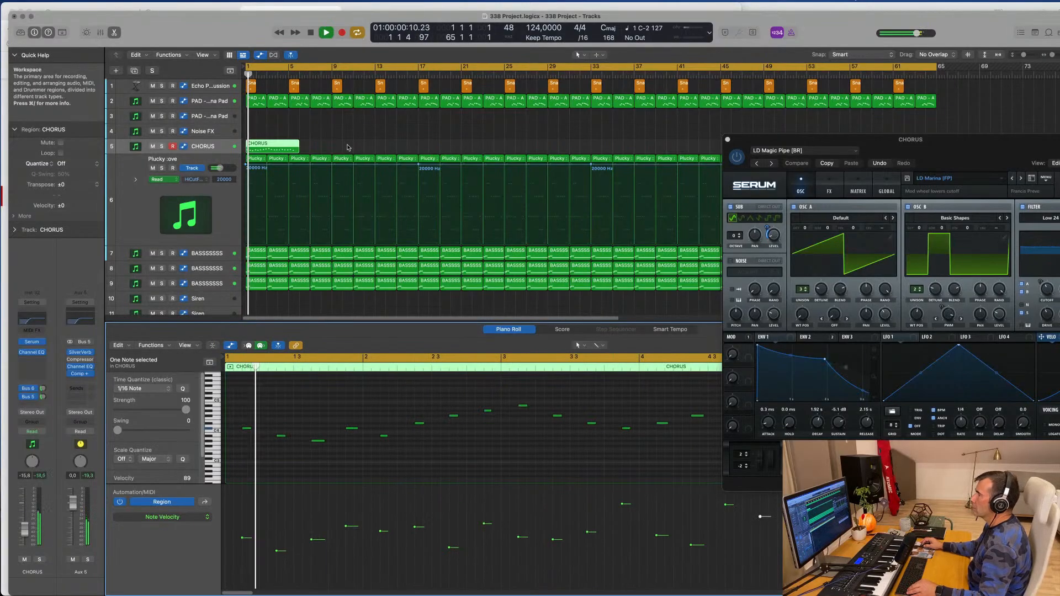
Split the CHORUS region at bar 5 and delete the part after the split
{"action": "scroll", "coordinate": [328, 140], "scroll_direction": "up", "scroll_amount": 5}
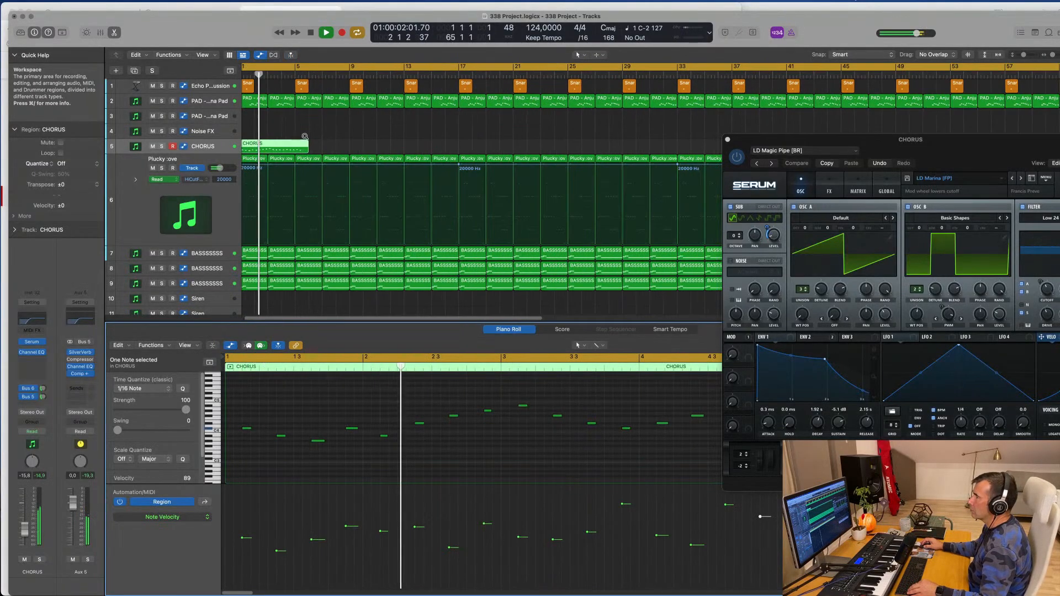
{"action": "scroll", "coordinate": [331, 135], "scroll_direction": "up", "scroll_amount": 2}
{"action": "scroll", "coordinate": [400, 134], "scroll_direction": "down", "scroll_amount": 2}
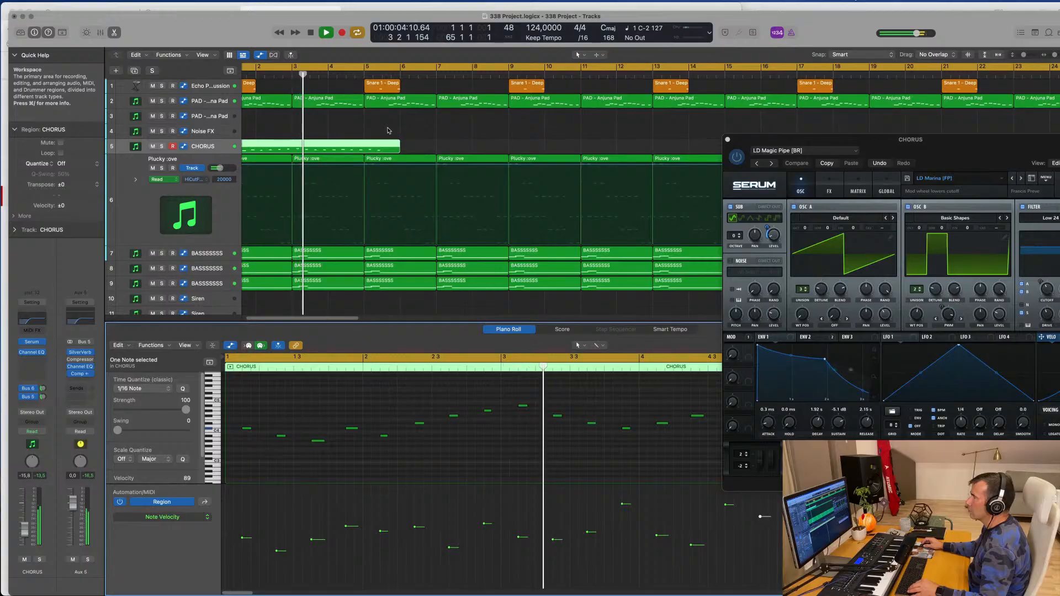
{"action": "left_click_drag", "start_coordinate": [366, 140], "coordinate": [404, 138]}
{"action": "key", "text": "super+t"}
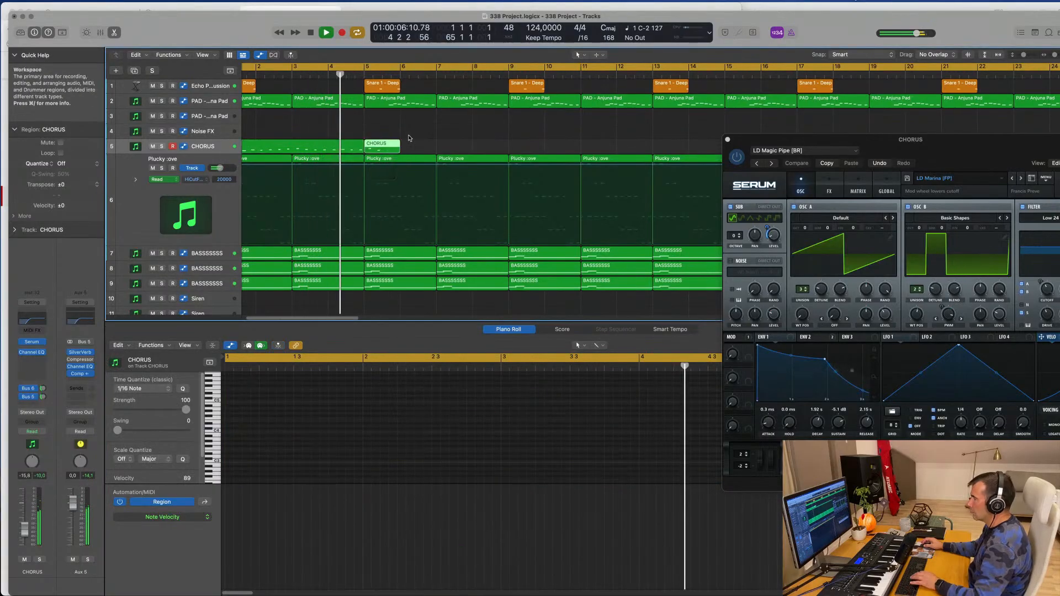
{"action": "key", "text": "Delete"}
{"action": "scroll", "coordinate": [396, 132], "scroll_direction": "down", "scroll_amount": 5}
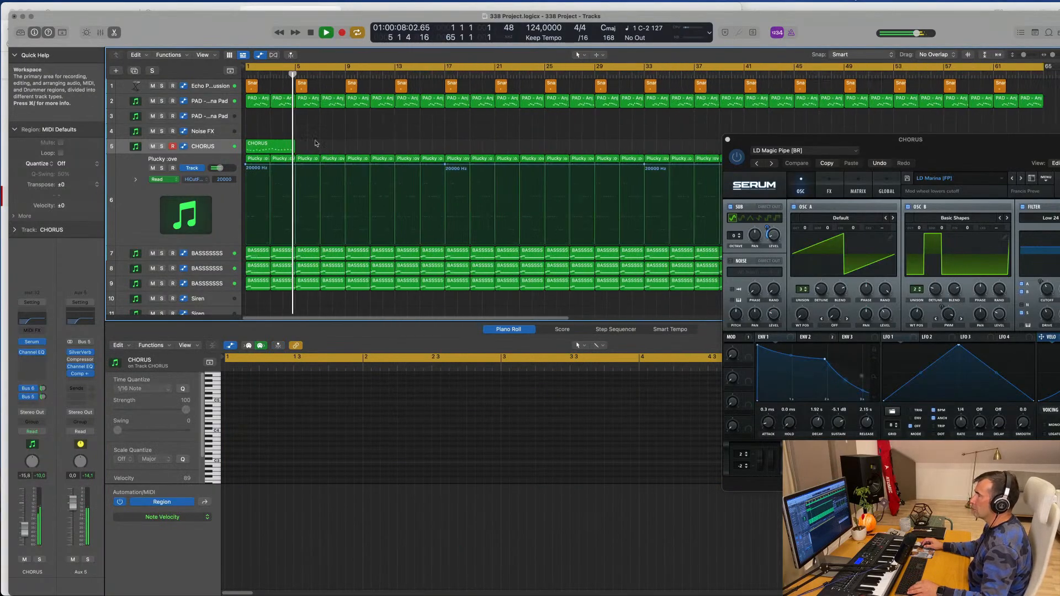
Copy the four-bar CHORUS region to bar 9, shift the Serum window aside and restart playback
{"action": "left_click", "coordinate": [270, 147]}
{"action": "left_click_drag", "start_coordinate": [270, 147], "coordinate": [355, 151]}
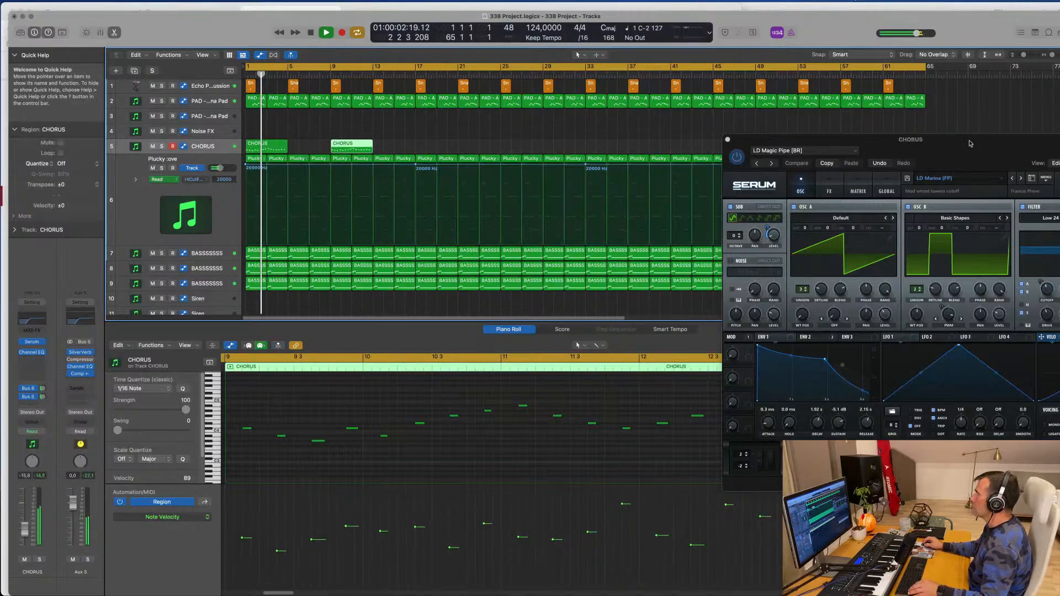
{"action": "key", "text": "space"}
{"action": "left_click_drag", "start_coordinate": [970, 143], "coordinate": [654, 141]}
{"action": "key", "text": "space"}
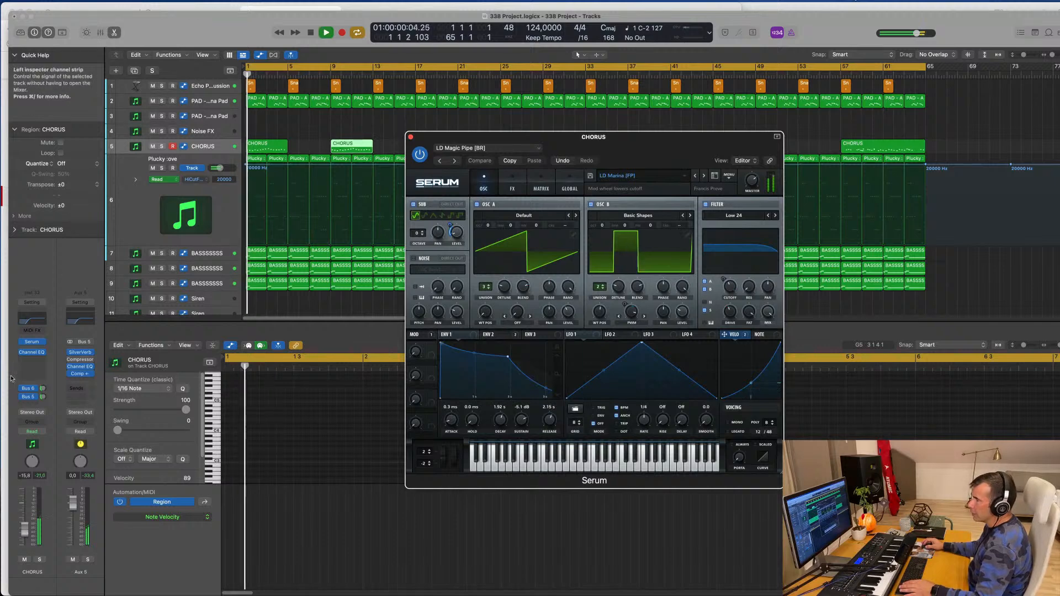
Adjust the CHORUS track's Bus 6 and Bus 5 send levels while the phrase plays
{"action": "left_click_drag", "start_coordinate": [44, 392], "coordinate": [43, 389]}
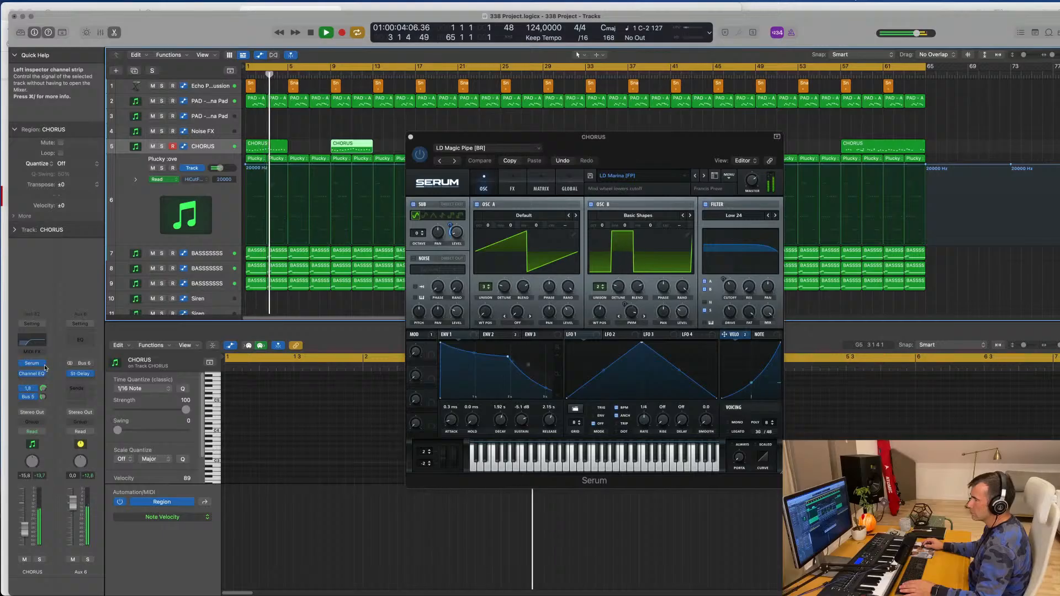
{"action": "key", "text": "Return"}
{"action": "left_click_drag", "start_coordinate": [42, 397], "coordinate": [43, 402]}
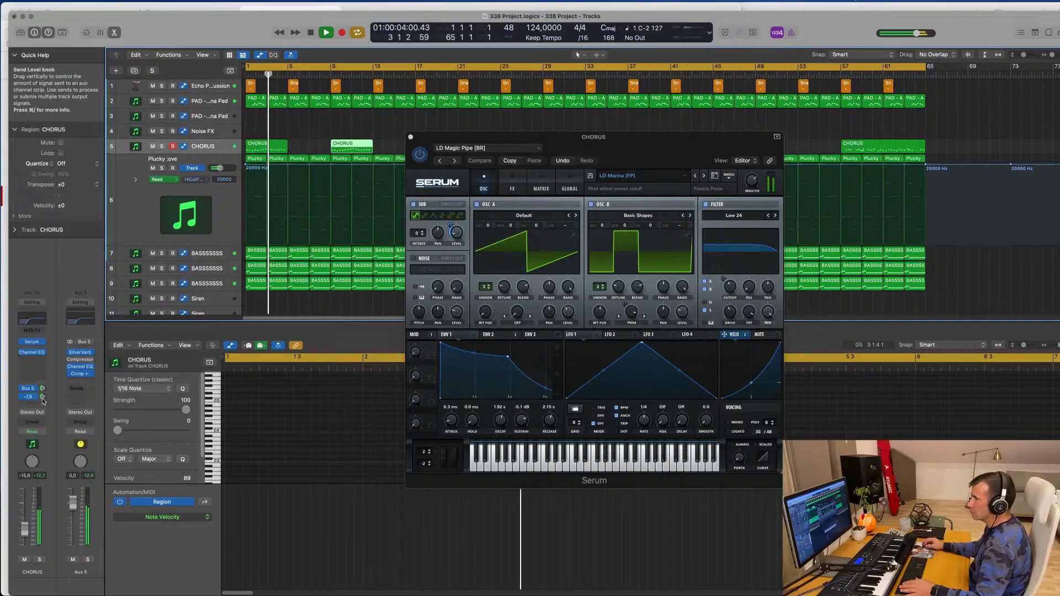
Increase the number of unison voices on Serum's oscillator B
{"action": "left_click_drag", "start_coordinate": [644, 146], "coordinate": [541, 149]}
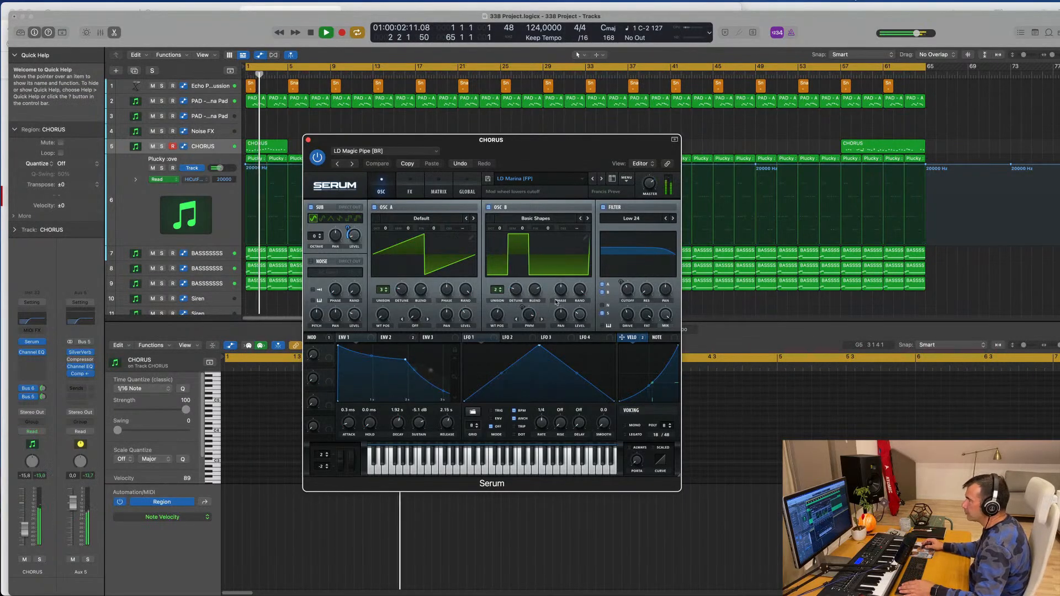
{"action": "left_click", "coordinate": [501, 289]}
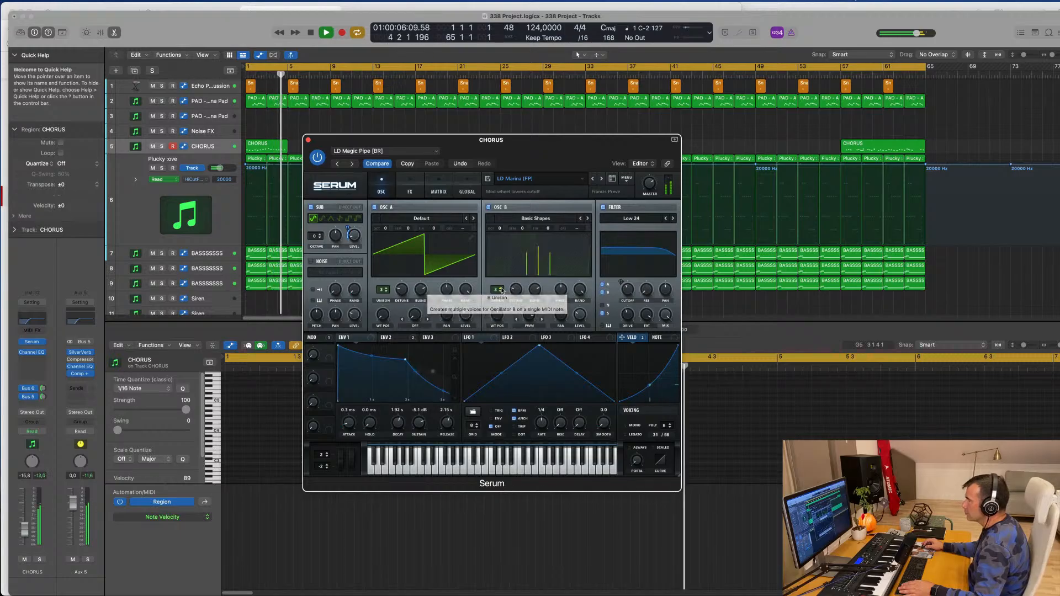
{"action": "left_click", "coordinate": [500, 289]}
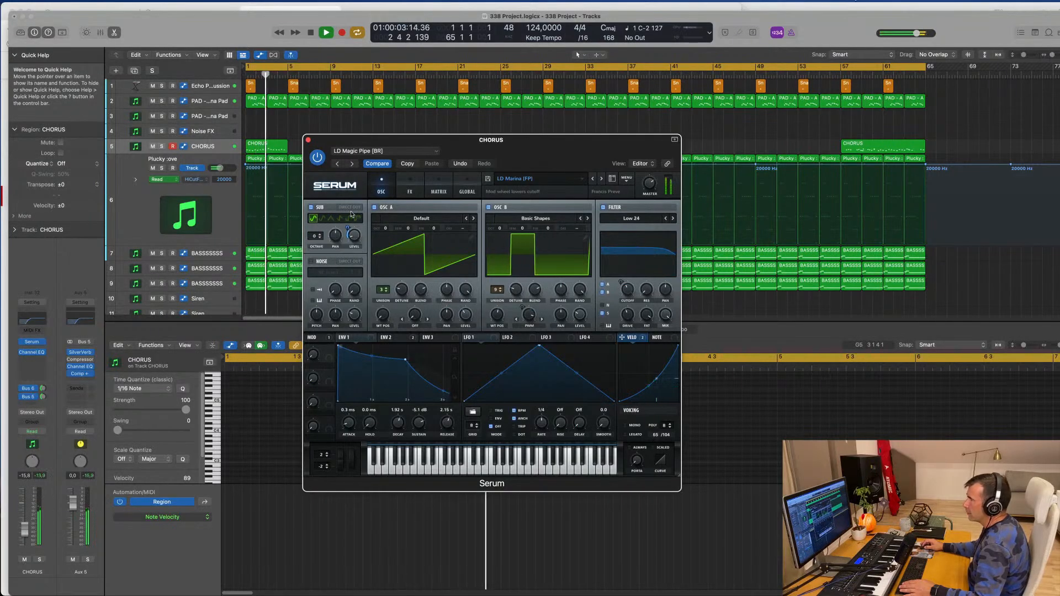
Enable direct out for Serum's sub oscillator and toggle oscillators A and B to audition their contribution
{"action": "left_click", "coordinate": [393, 208]}
{"action": "left_click", "coordinate": [374, 208]}
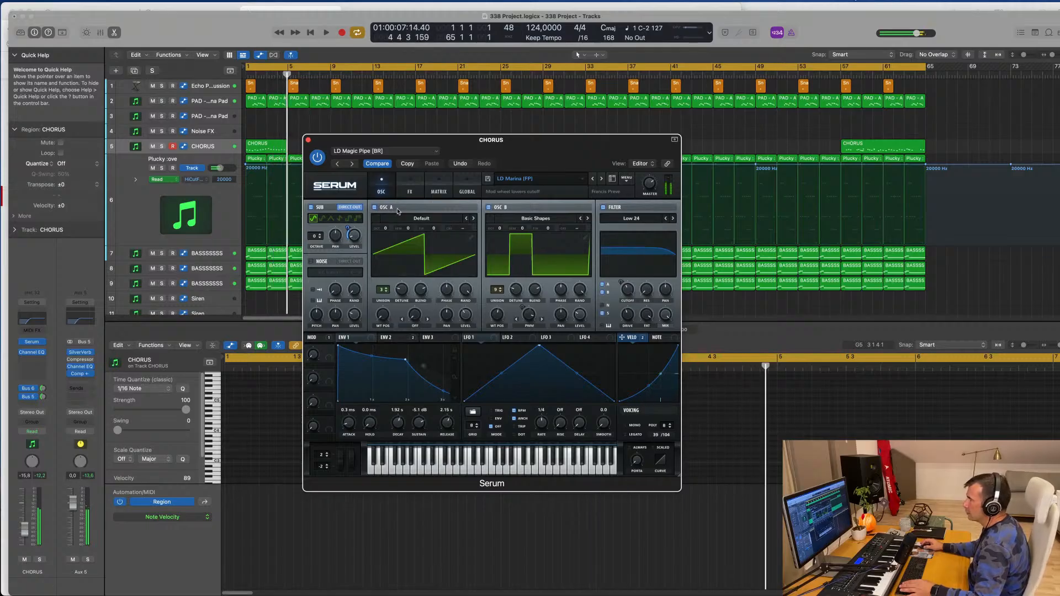
{"action": "left_click", "coordinate": [488, 208]}
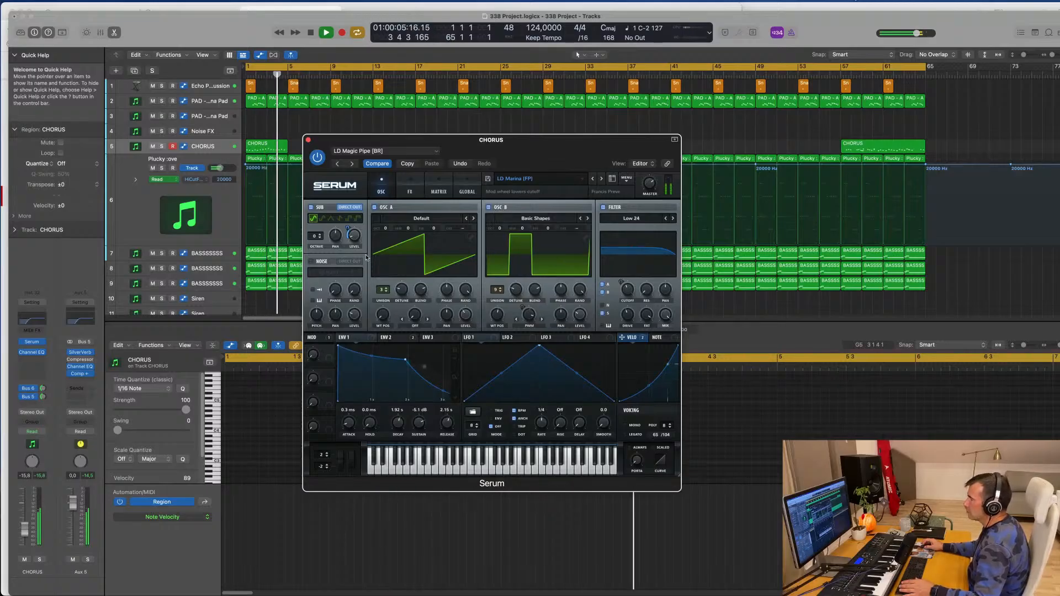
Look through Serum's effects, modulation matrix and global settings and return to the oscillator page
{"action": "left_click", "coordinate": [411, 185]}
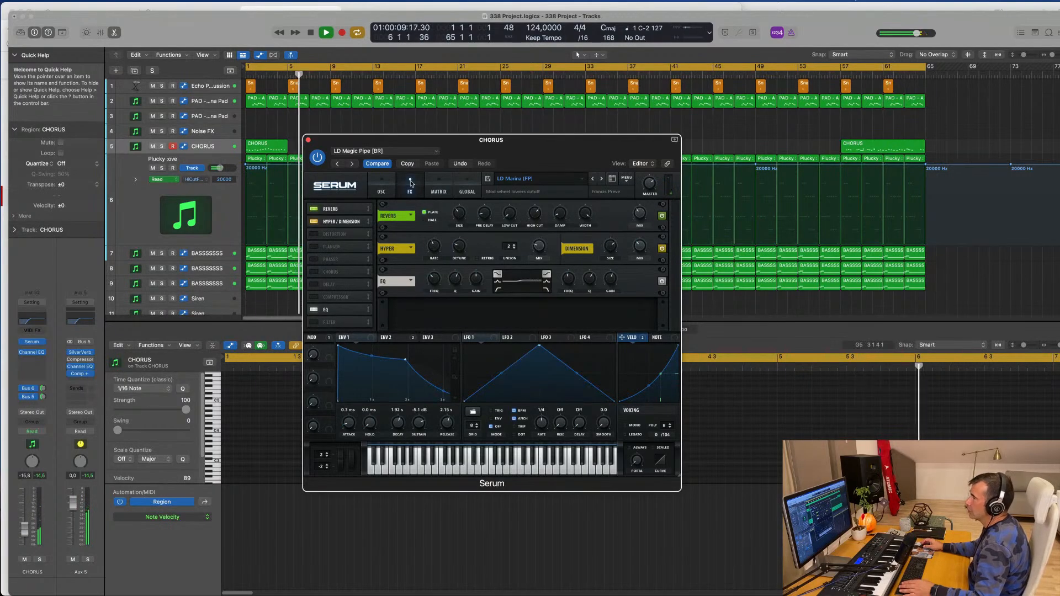
{"action": "left_click", "coordinate": [438, 185]}
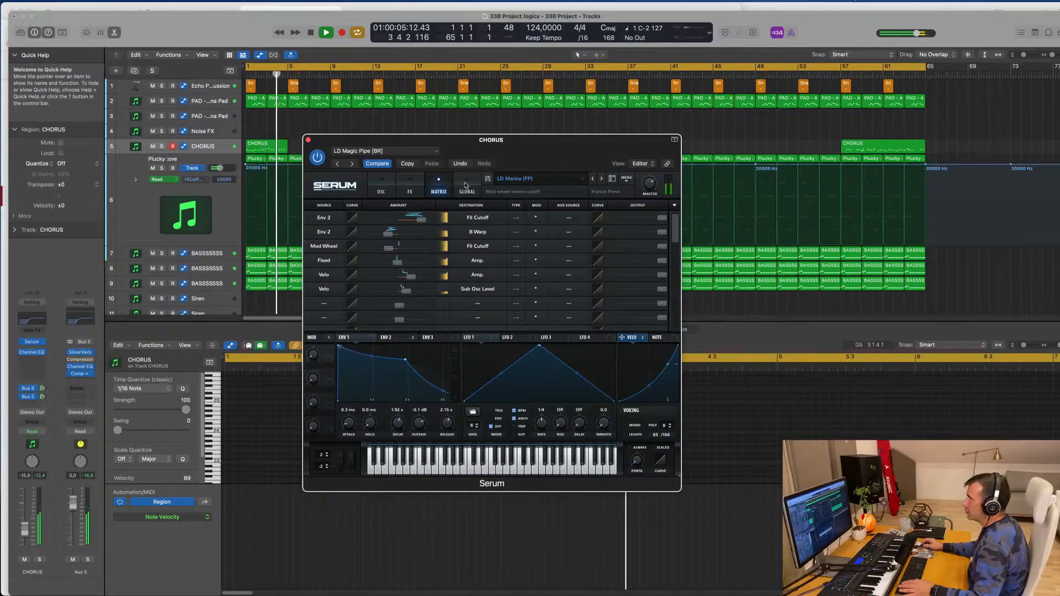
{"action": "left_click", "coordinate": [467, 185]}
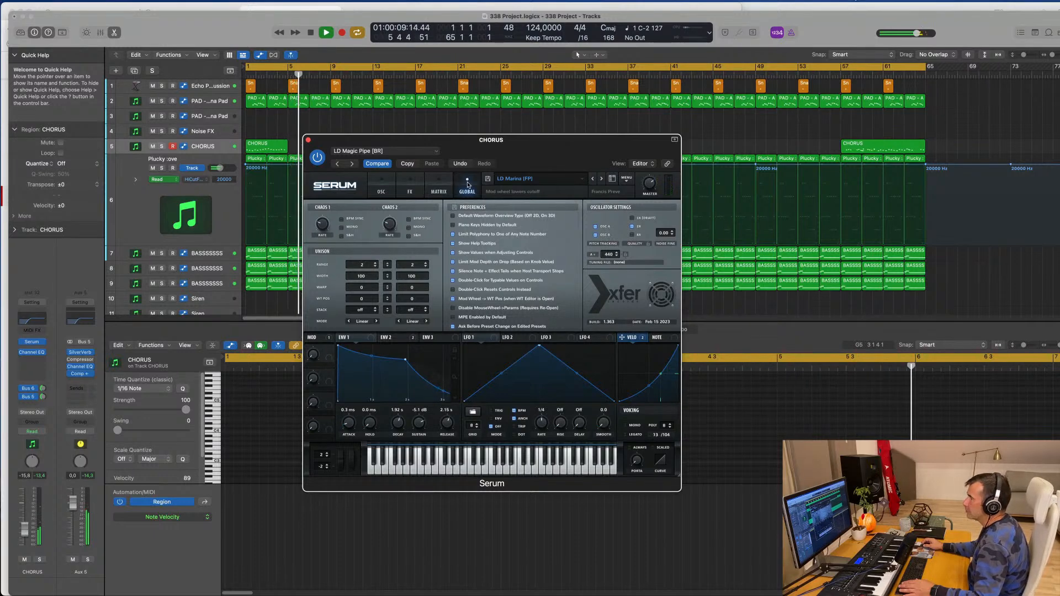
{"action": "left_click", "coordinate": [381, 187]}
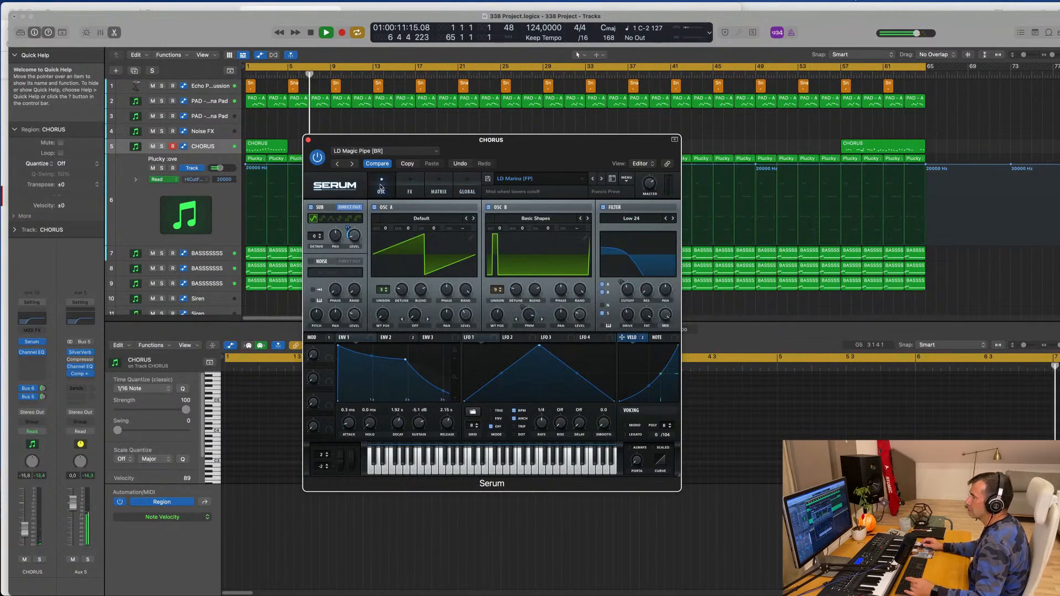
Set the CHORUS track's volume to -17.4 dB during playback and close the Serum window
{"action": "left_click_drag", "start_coordinate": [430, 151], "coordinate": [583, 135]}
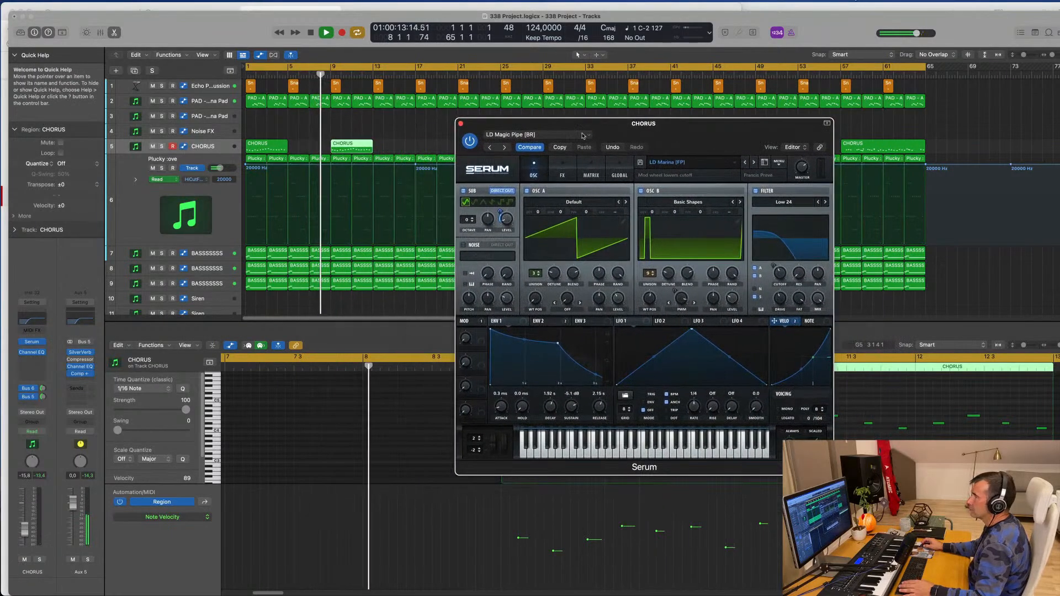
{"action": "key", "text": "Return"}
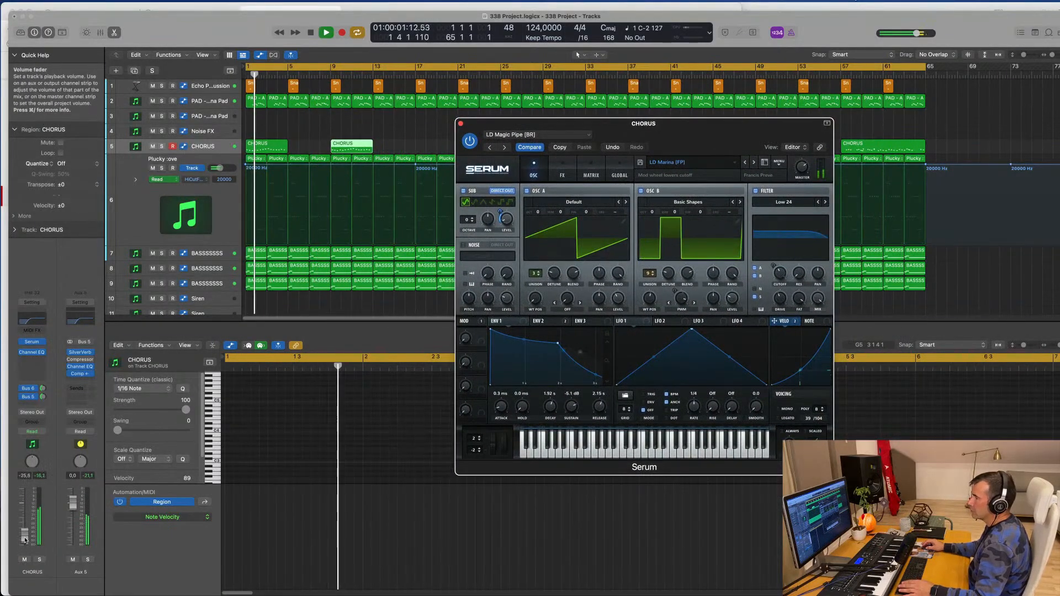
{"action": "left_click_drag", "start_coordinate": [24, 539], "coordinate": [24, 531]}
{"action": "key", "text": "Return"}
{"action": "left_click", "coordinate": [461, 124]}
Delete the CHORUS region at bar 57 and restart playback from the beginning
{"action": "scroll", "coordinate": [424, 130], "scroll_direction": "left", "scroll_amount": 1}
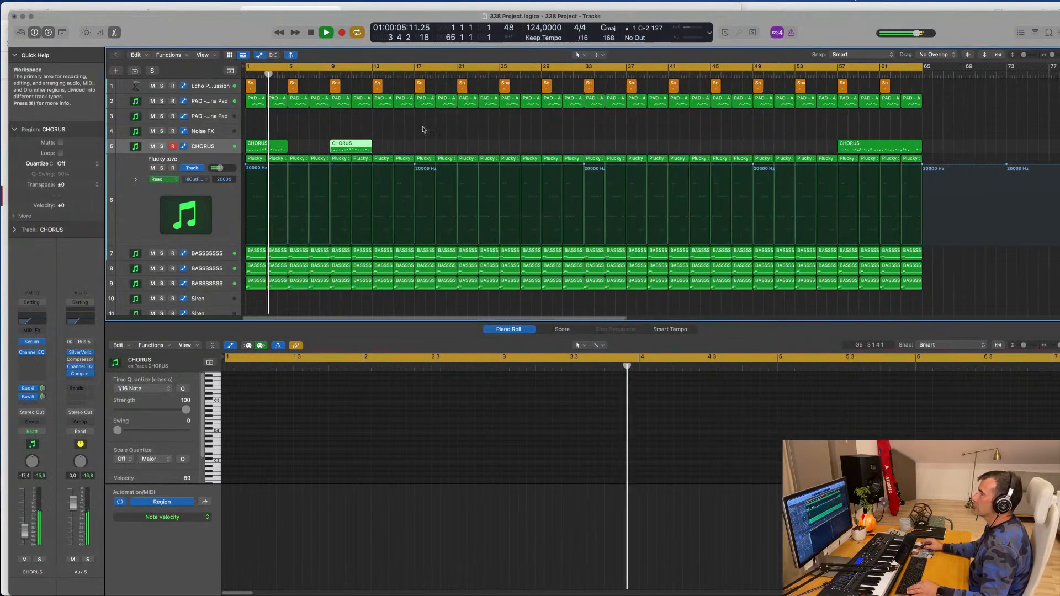
{"action": "scroll", "coordinate": [424, 130], "scroll_direction": "left", "scroll_amount": 5}
{"action": "left_click_drag", "start_coordinate": [598, 127], "coordinate": [611, 141]}
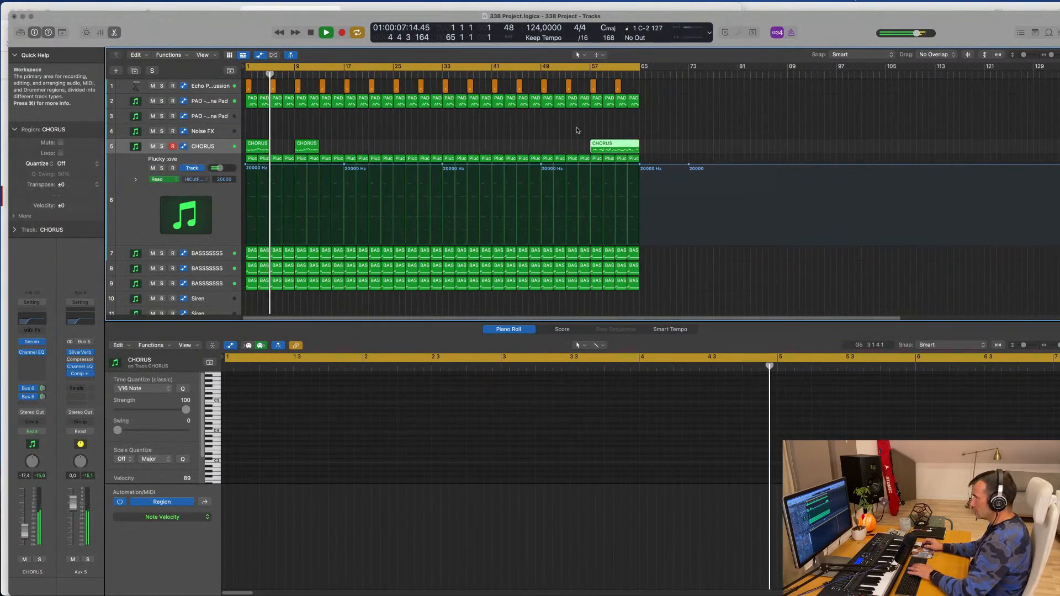
{"action": "key", "text": "Delete"}
{"action": "key", "text": "space"}
{"action": "key", "text": "space"}
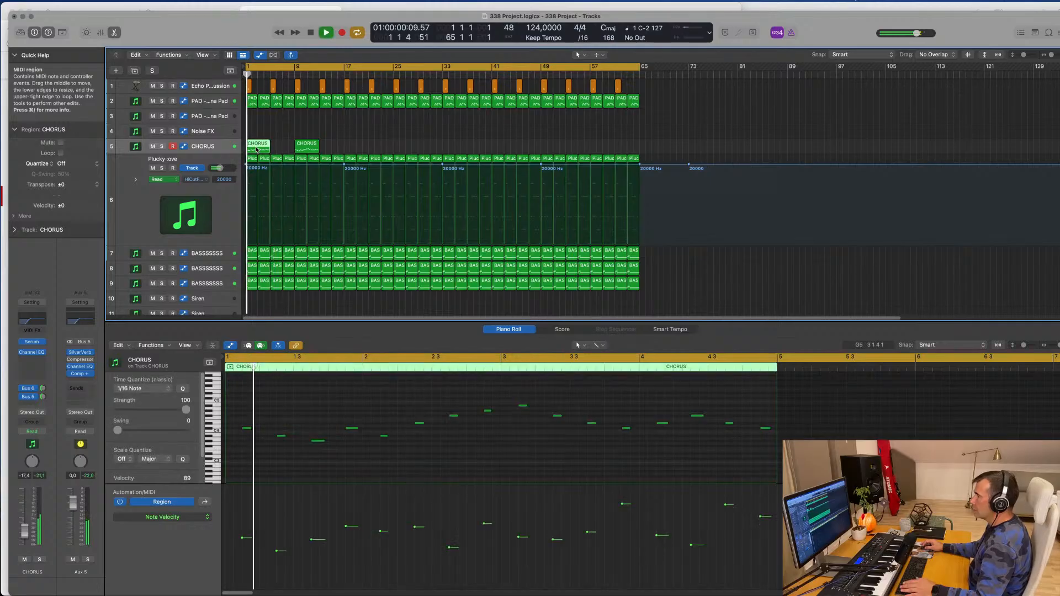
Delete the last two notes of the first CHORUS region's four-bar phrase and replay it from bar 1
{"action": "left_click_drag", "start_coordinate": [752, 410], "coordinate": [763, 436]}
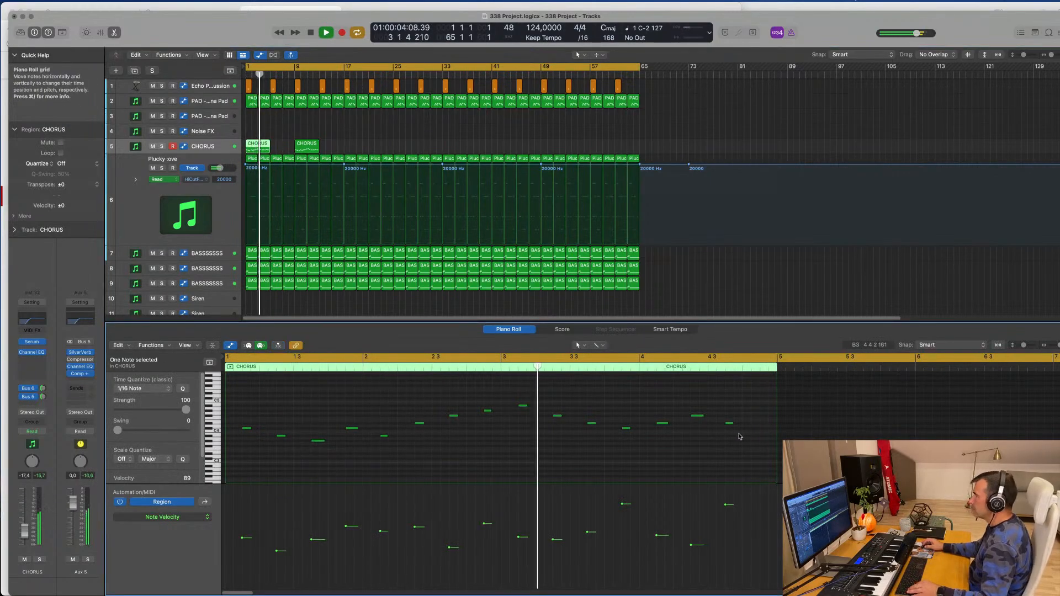
{"action": "scroll", "coordinate": [715, 392], "scroll_direction": "left", "scroll_amount": 2}
{"action": "scroll", "coordinate": [700, 404], "scroll_direction": "right", "scroll_amount": 4}
{"action": "scroll", "coordinate": [679, 407], "scroll_direction": "left", "scroll_amount": 2}
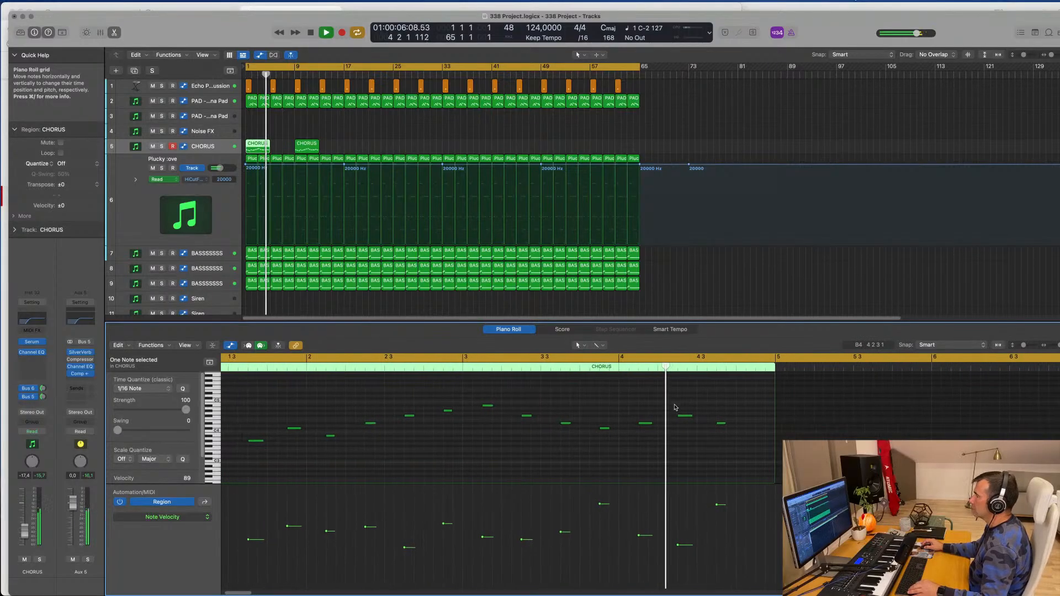
{"action": "left_click_drag", "start_coordinate": [716, 403], "coordinate": [729, 444]}
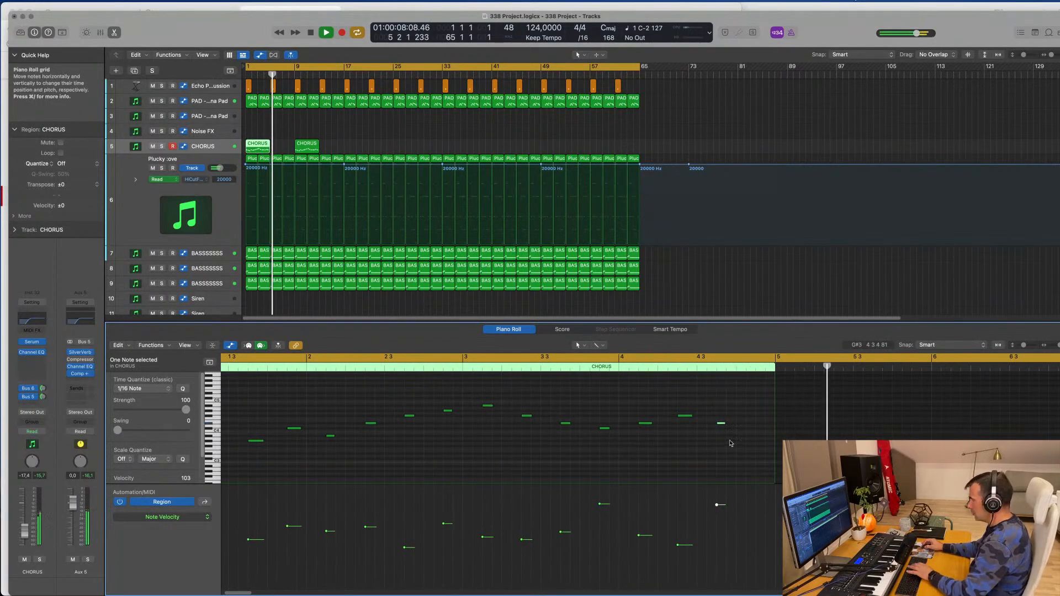
{"action": "key", "text": "Return"}
{"action": "key", "text": "space"}
Select the CHORUS track with its two regions, open its Serum instrument and restart playback
{"action": "scroll", "coordinate": [381, 192], "scroll_direction": "right", "scroll_amount": 2}
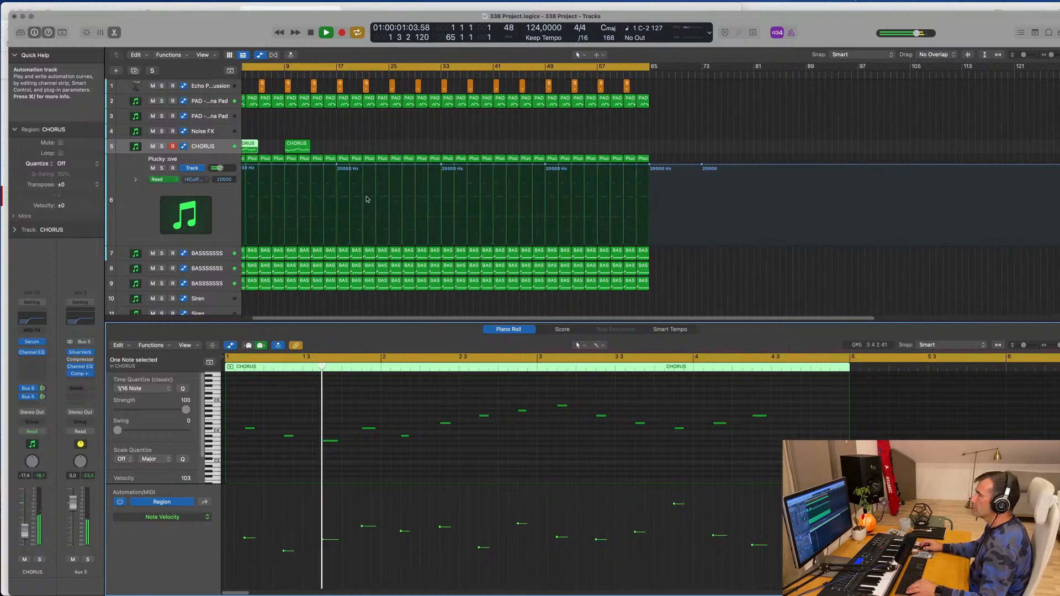
{"action": "scroll", "coordinate": [367, 197], "scroll_direction": "left", "scroll_amount": 2}
{"action": "left_click", "coordinate": [210, 147]}
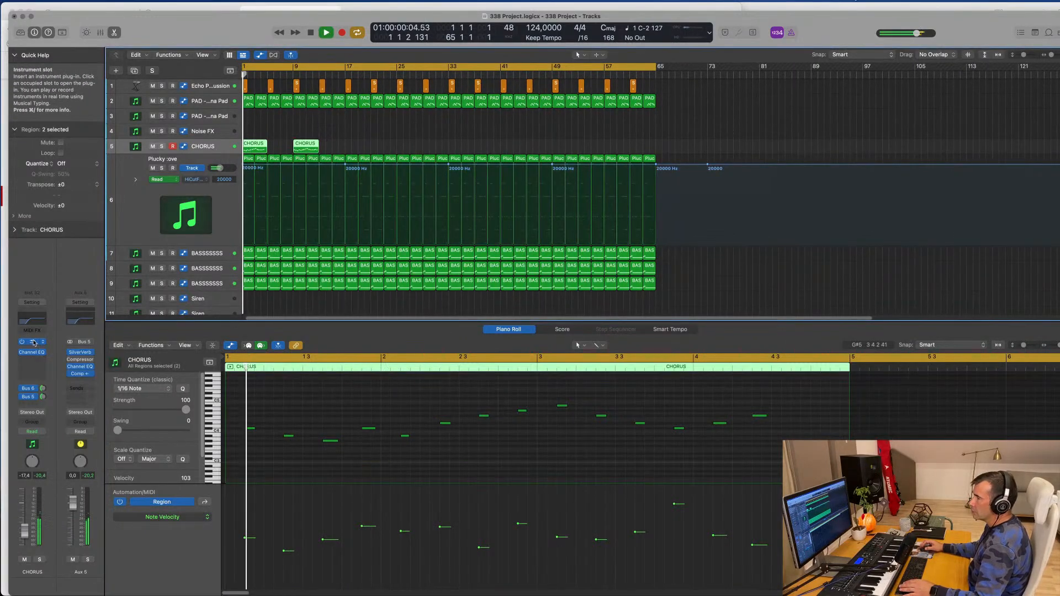
{"action": "left_click", "coordinate": [37, 344]}
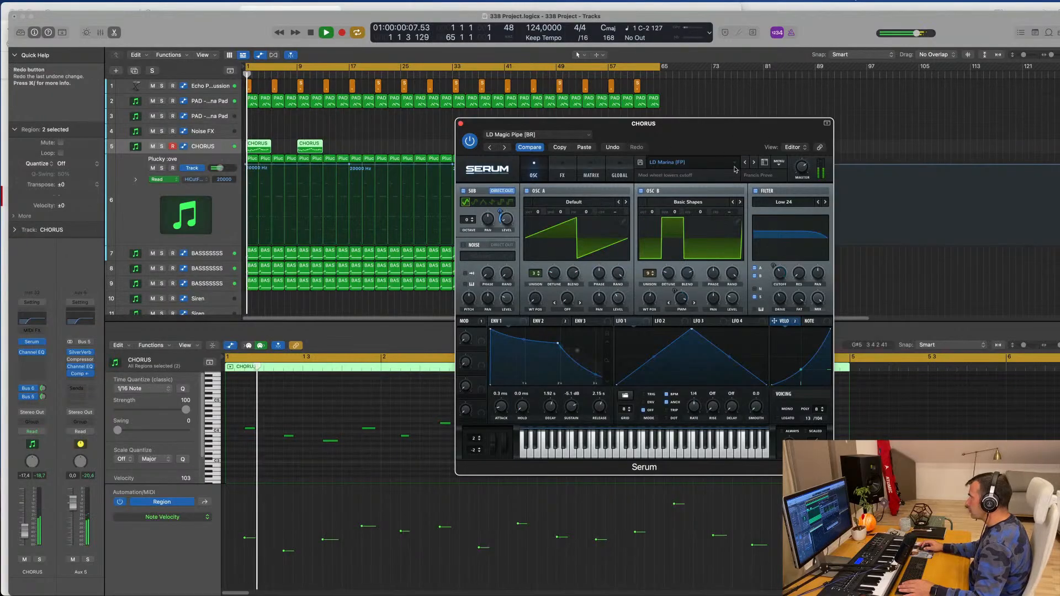
{"action": "key", "text": "space"}
{"action": "key", "text": "space"}
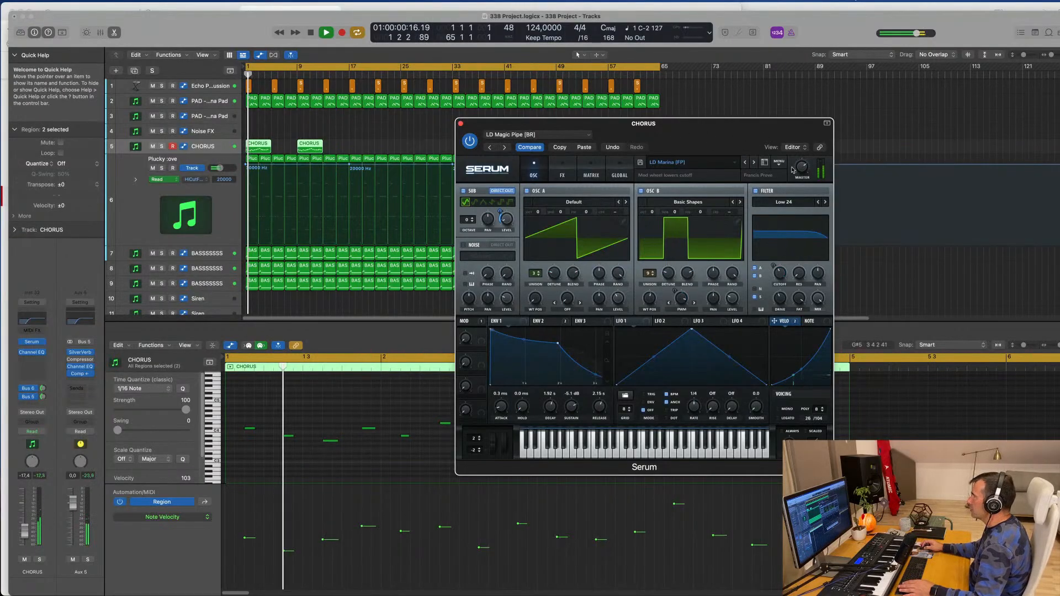
Audition successive Serum lead presets during playback, discarding the current preset's edits, and settle on LD PaWuMpa! [FP]
{"action": "left_click", "coordinate": [753, 163]}
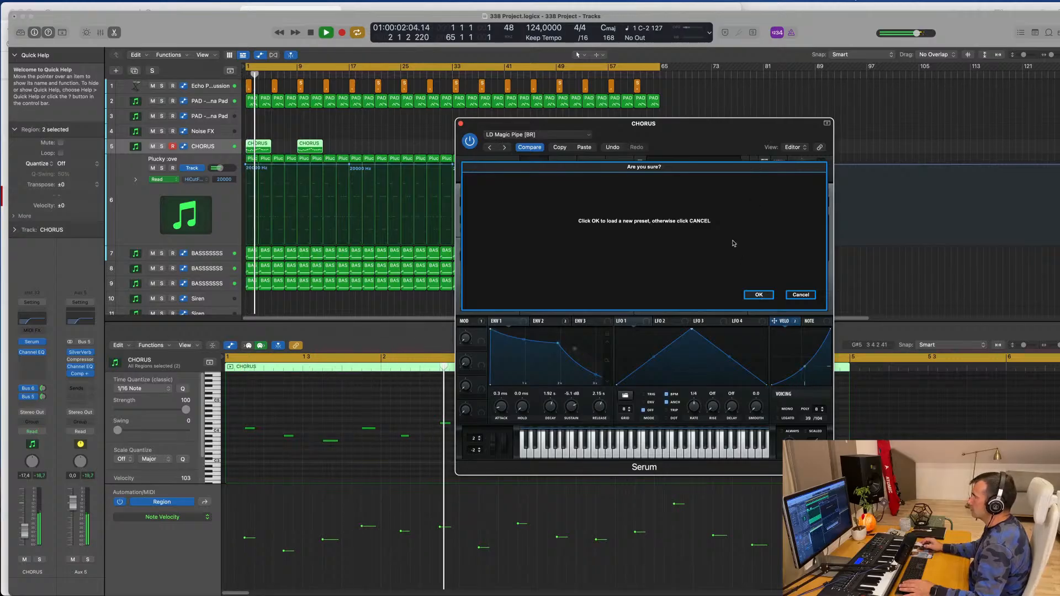
{"action": "key", "text": "Return"}
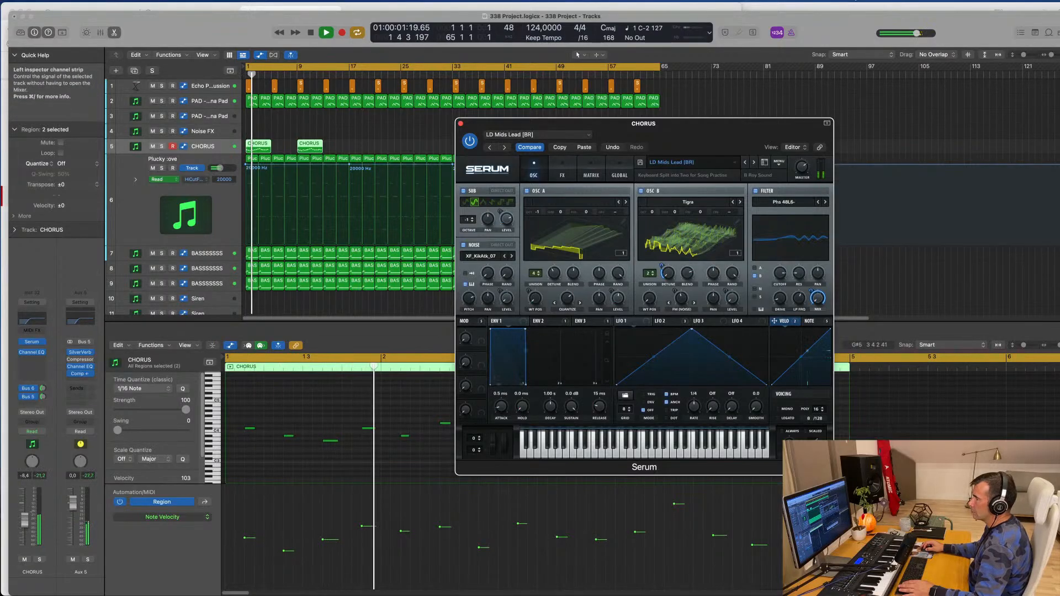
{"action": "left_click", "coordinate": [690, 163]}
{"action": "left_click", "coordinate": [753, 162]}
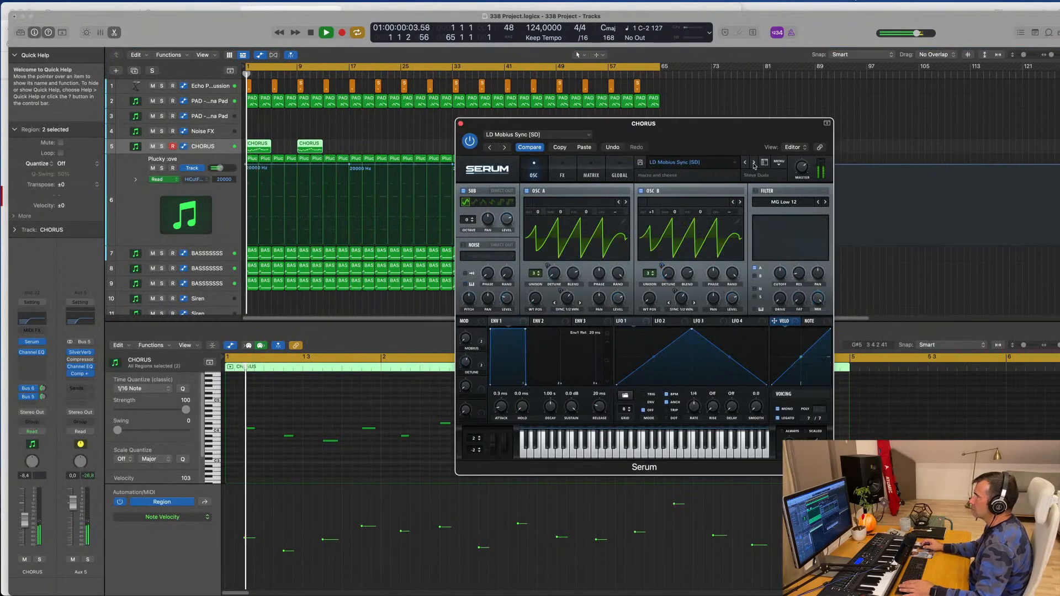
{"action": "left_click", "coordinate": [753, 162]}
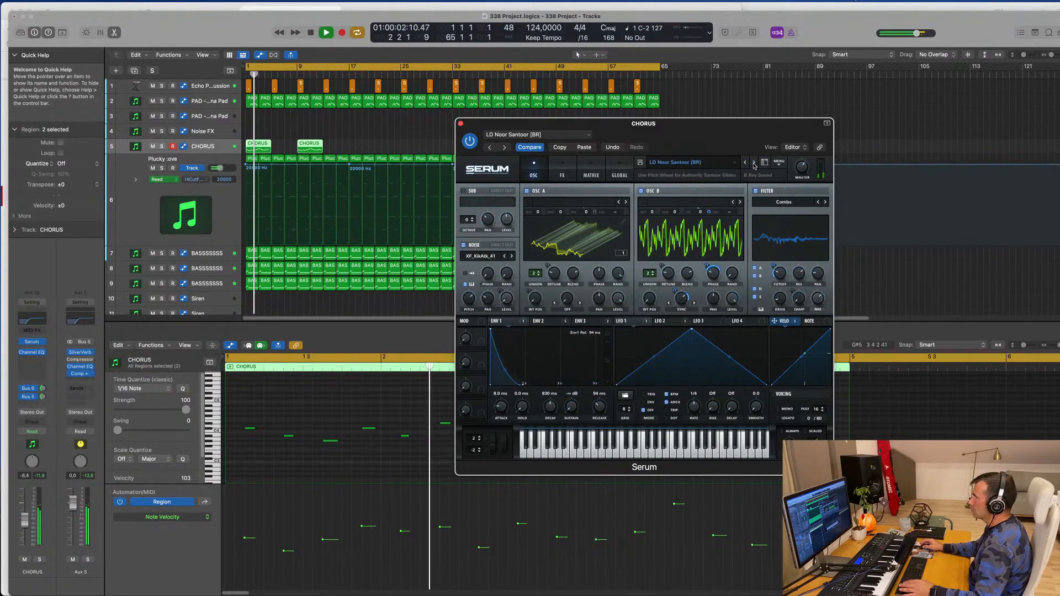
{"action": "left_click", "coordinate": [754, 162]}
{"action": "left_click", "coordinate": [754, 162]}
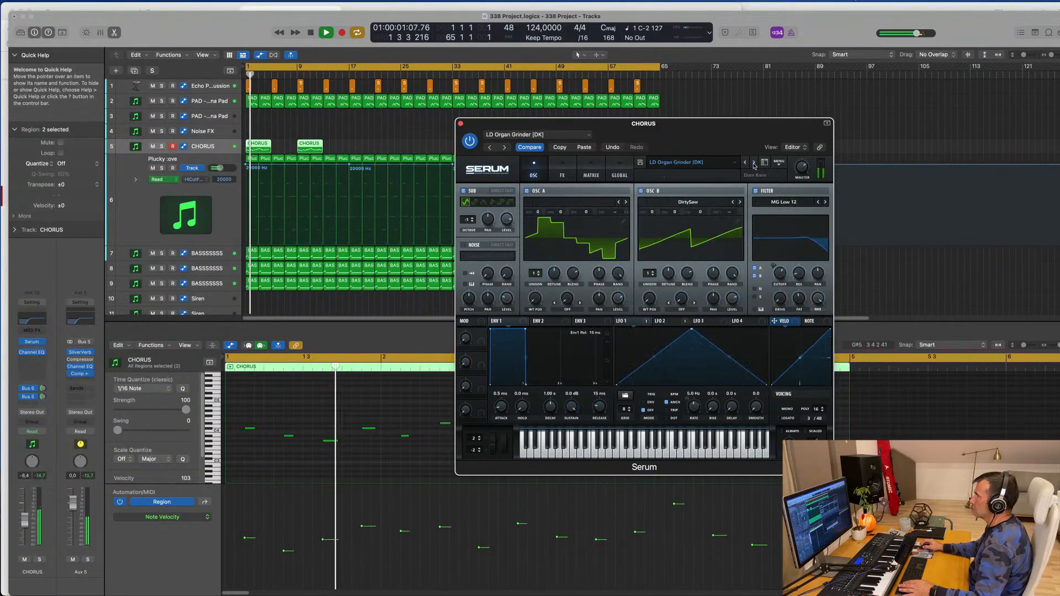
{"action": "left_click", "coordinate": [754, 162]}
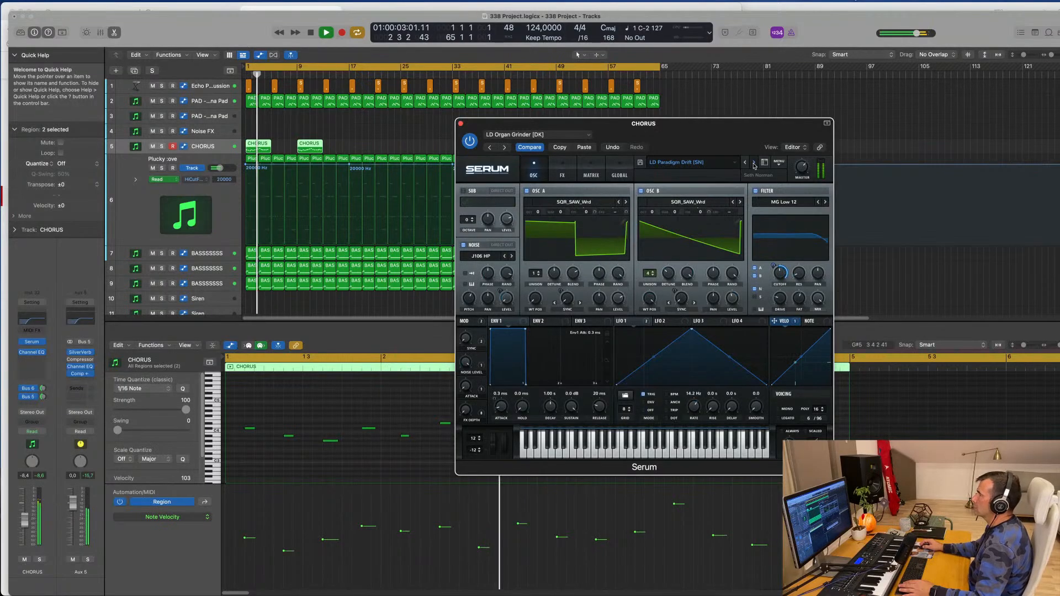
{"action": "left_click", "coordinate": [754, 162]}
Set the CHORUS track's volume to -14.4 dB and move the Serum window clear of the arrangement
{"action": "mouse_move", "coordinate": [689, 127]}
{"action": "left_mouse_down"}
{"action": "mouse_move", "coordinate": [725, 130]}
{"action": "mouse_move", "coordinate": [703, 131]}
{"action": "left_mouse_up"}
{"action": "left_click_drag", "start_coordinate": [24, 520], "coordinate": [24, 528]}
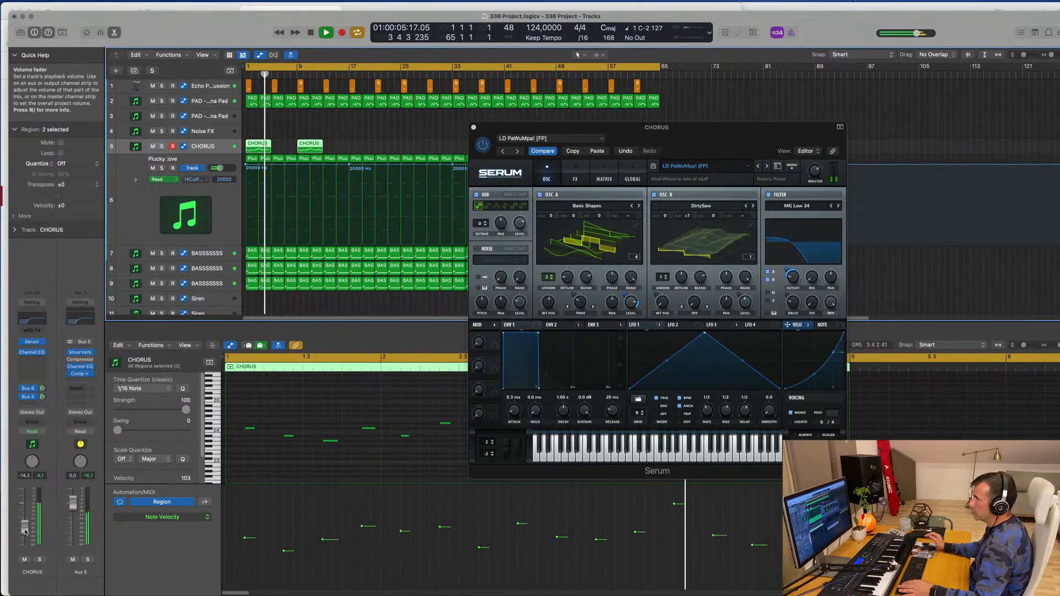
{"action": "left_click_drag", "start_coordinate": [776, 132], "coordinate": [881, 60]}
{"action": "left_click_drag", "start_coordinate": [813, 72], "coordinate": [925, 126]}
{"action": "key", "text": "Return"}
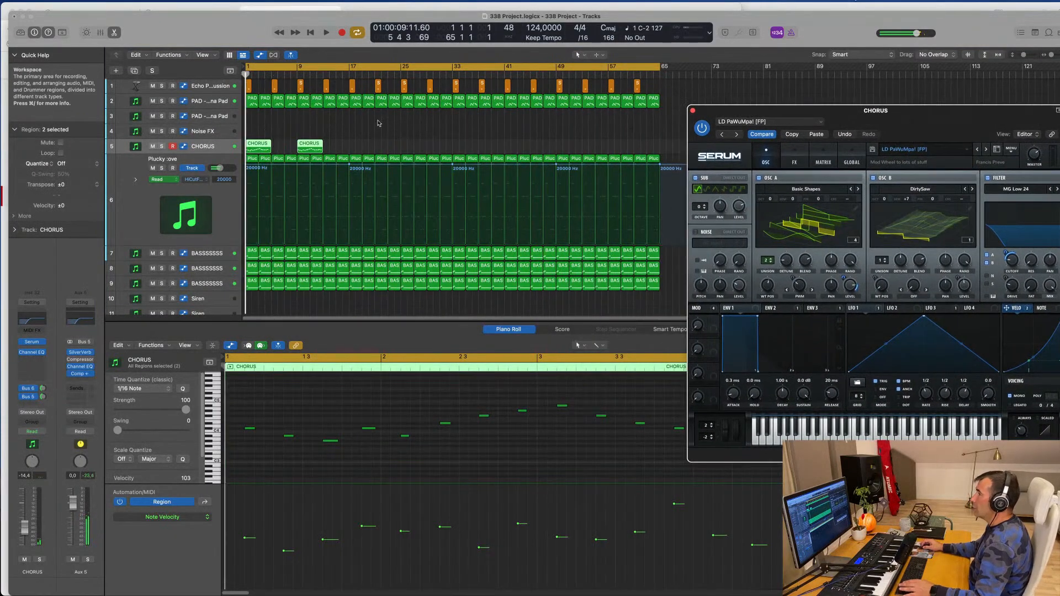
Copy the two CHORUS regions along the track so the phrase repeats every eight bars through bar 57
{"action": "mouse_move", "coordinate": [367, 133]}
{"action": "left_mouse_down"}
{"action": "mouse_move", "coordinate": [283, 153]}
{"action": "mouse_move", "coordinate": [262, 147]}
{"action": "mouse_move", "coordinate": [366, 149]}
{"action": "left_mouse_up"}
{"action": "left_click_drag", "start_coordinate": [250, 147], "coordinate": [424, 135]}
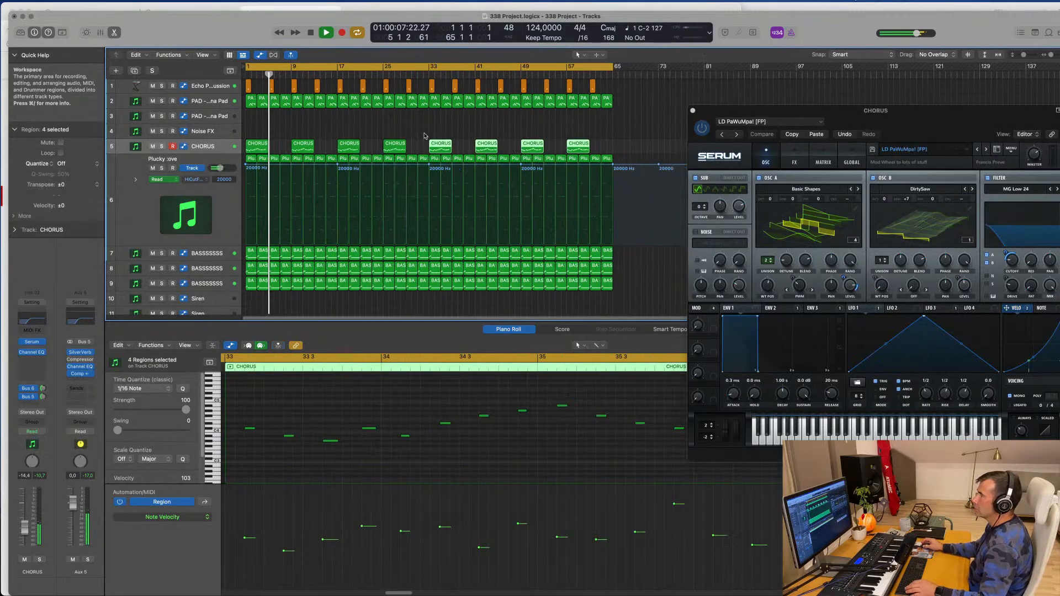
{"action": "left_click", "coordinate": [376, 131]}
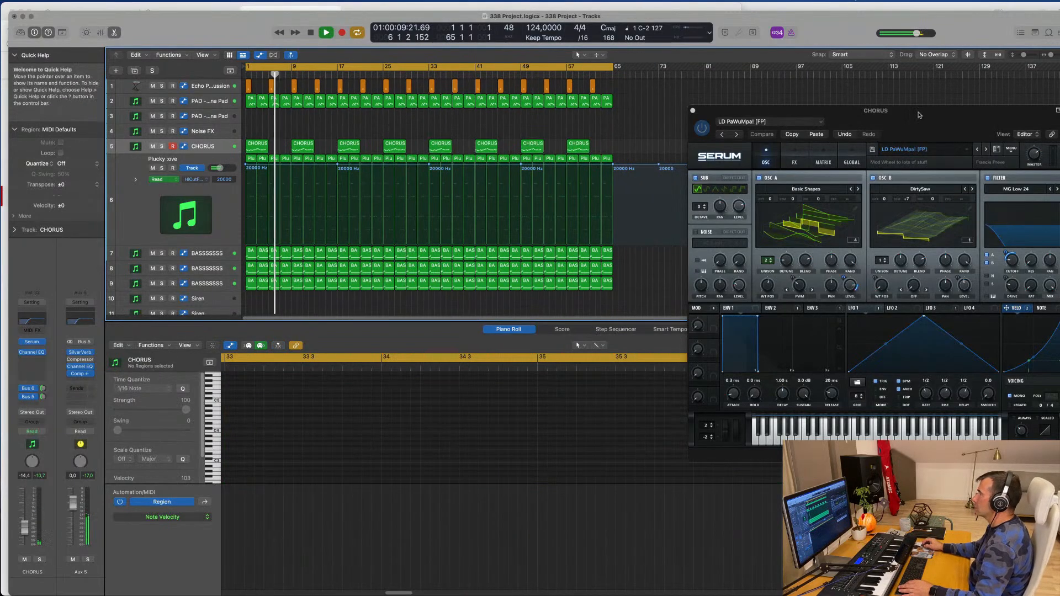
{"action": "left_click_drag", "start_coordinate": [919, 110], "coordinate": [941, 96]}
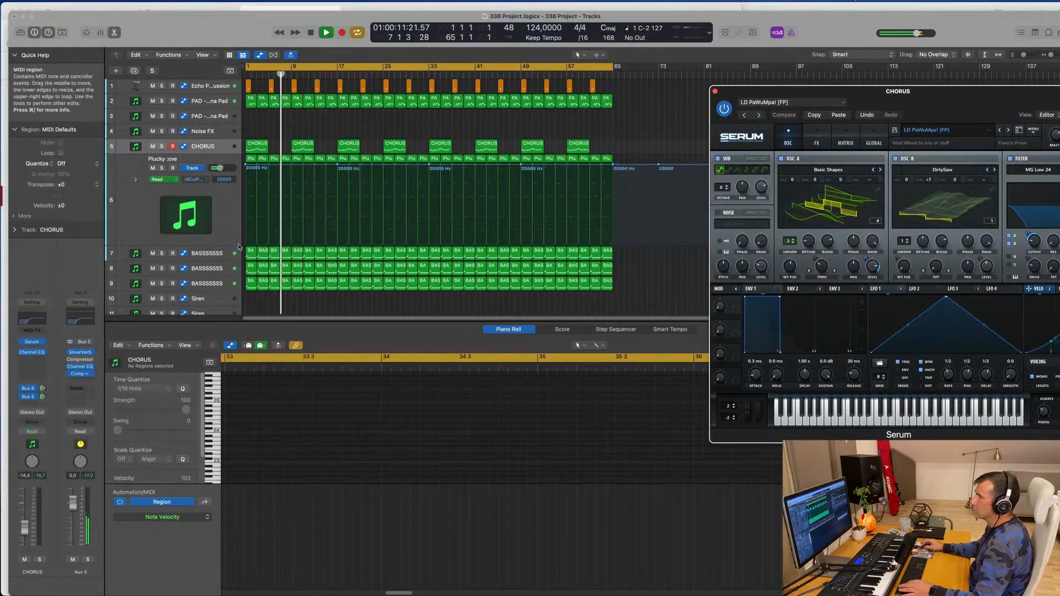
Shape the FX Brasses volume automation to rise from -21.3 dB at bar 1 to -12.8 dB at bar 17, dropping there to -20.1 dB
{"action": "scroll", "coordinate": [317, 227], "scroll_direction": "down", "scroll_amount": 5}
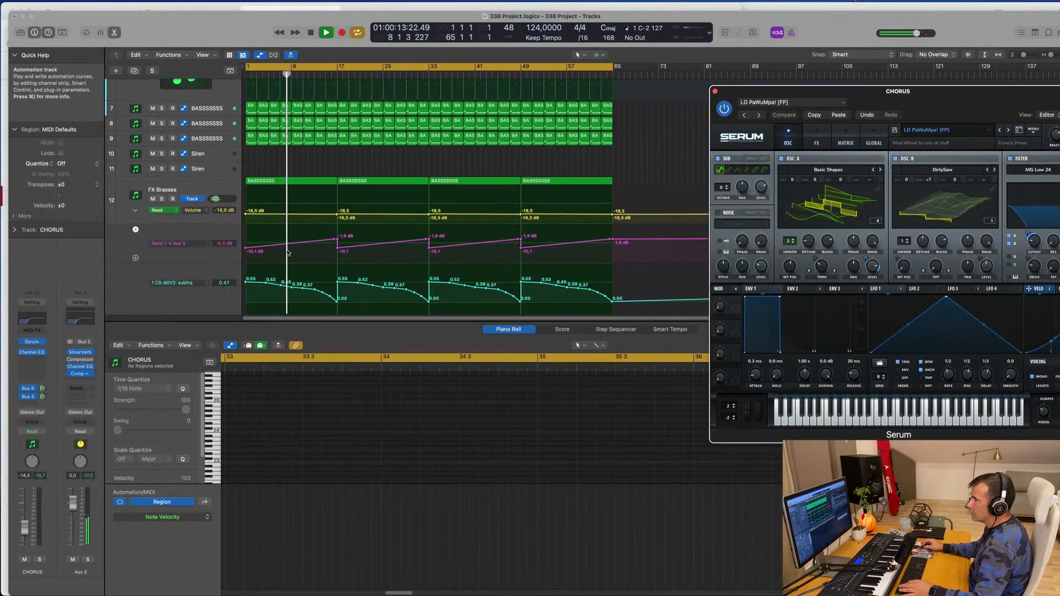
{"action": "left_click", "coordinate": [135, 258]}
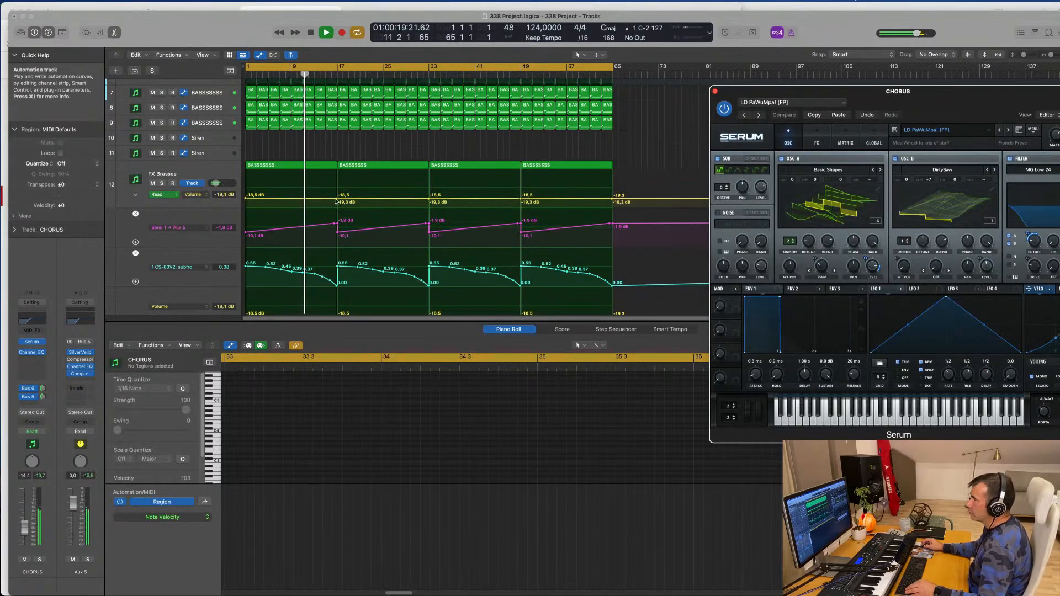
{"action": "left_click_drag", "start_coordinate": [334, 202], "coordinate": [337, 194]}
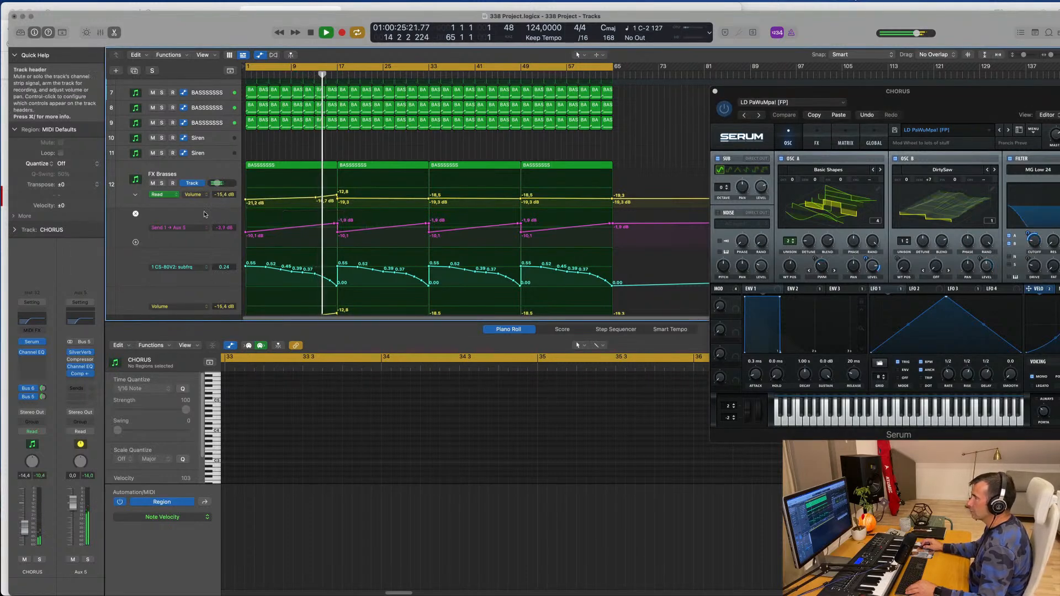
{"action": "scroll", "coordinate": [341, 202], "scroll_direction": "down", "scroll_amount": 2}
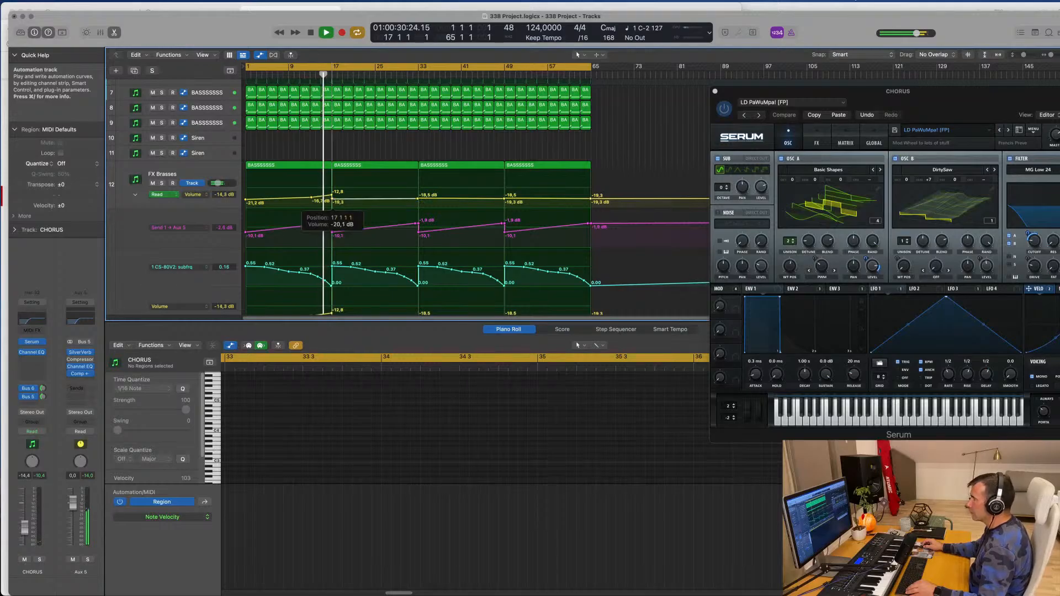
{"action": "scroll", "coordinate": [286, 223], "scroll_direction": "down", "scroll_amount": 2}
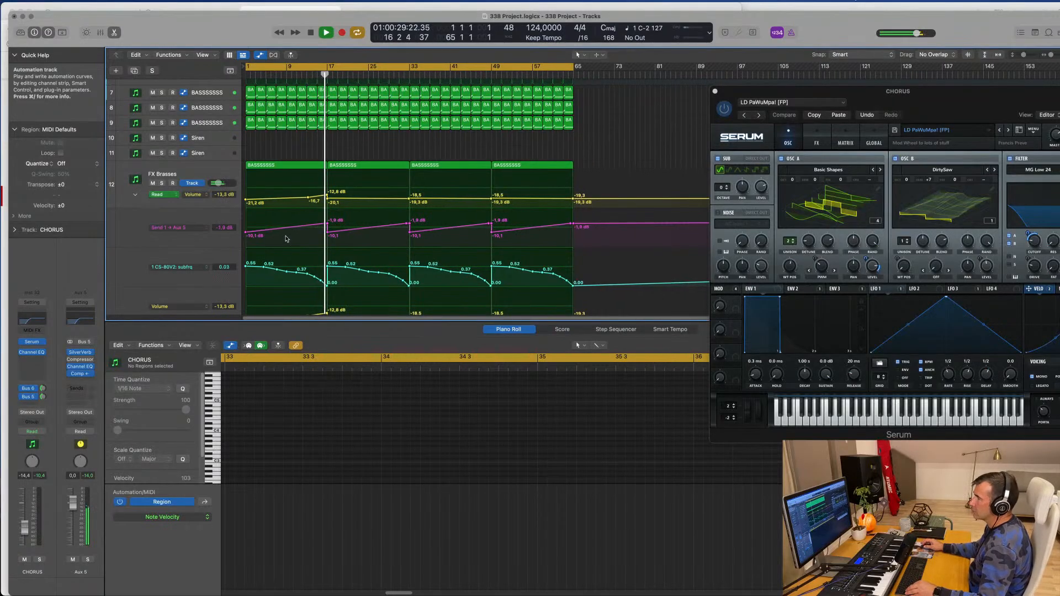
{"action": "scroll", "coordinate": [286, 239], "scroll_direction": "up", "scroll_amount": 5}
{"action": "scroll", "coordinate": [295, 239], "scroll_direction": "down", "scroll_amount": 4}
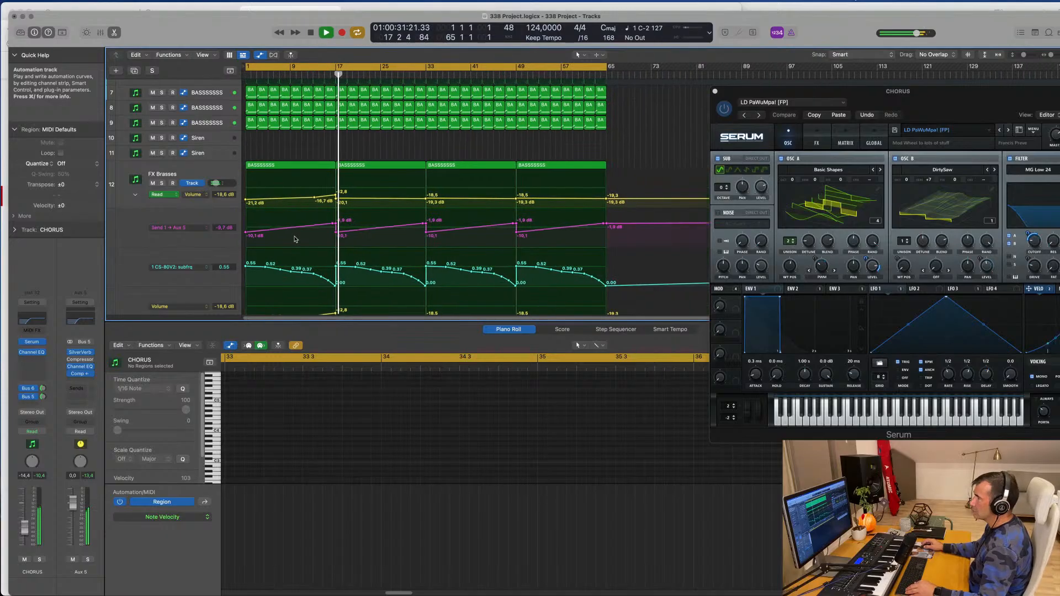
Select the CHORUS track, set its volume to -13.2 dB and close the Serum window
{"action": "scroll", "coordinate": [395, 218], "scroll_direction": "up", "scroll_amount": 10}
{"action": "scroll", "coordinate": [394, 188], "scroll_direction": "down", "scroll_amount": 1}
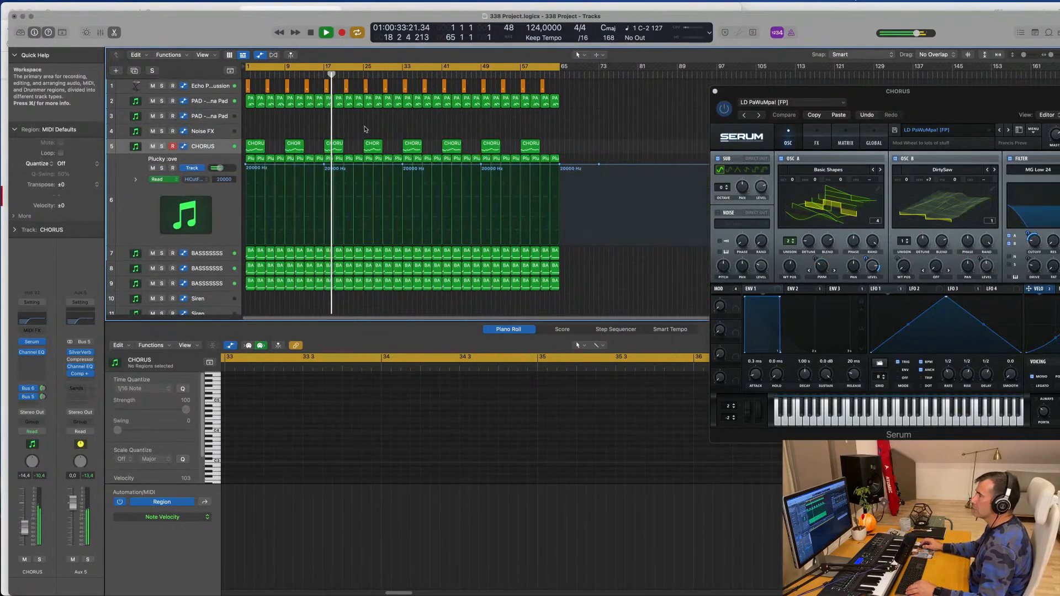
{"action": "scroll", "coordinate": [394, 186], "scroll_direction": "down", "scroll_amount": 1}
{"action": "left_click", "coordinate": [198, 148]}
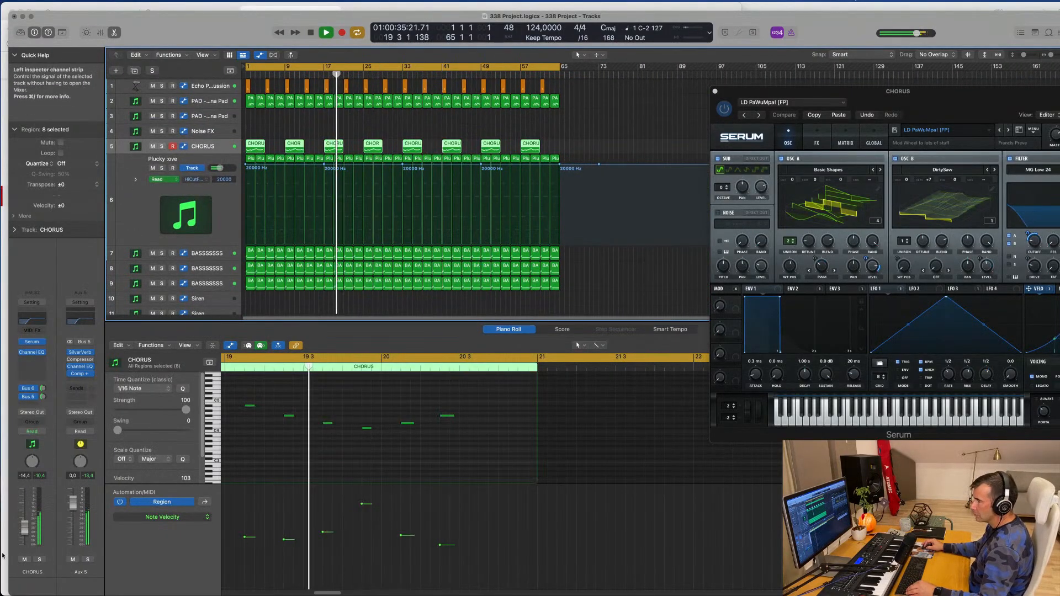
{"action": "left_click_drag", "start_coordinate": [24, 529], "coordinate": [24, 527]}
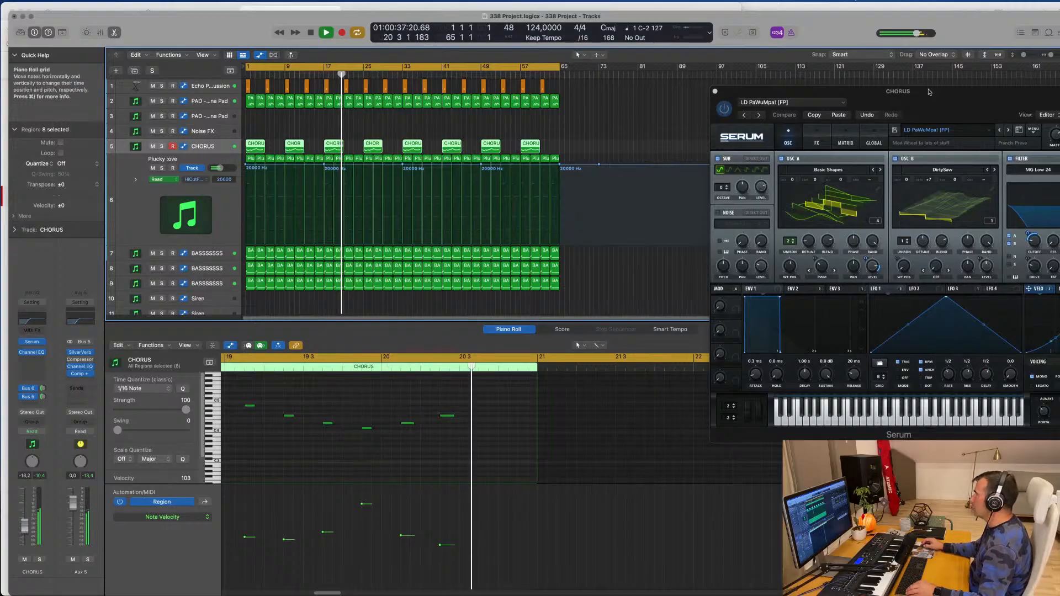
{"action": "left_click_drag", "start_coordinate": [946, 108], "coordinate": [621, 130]}
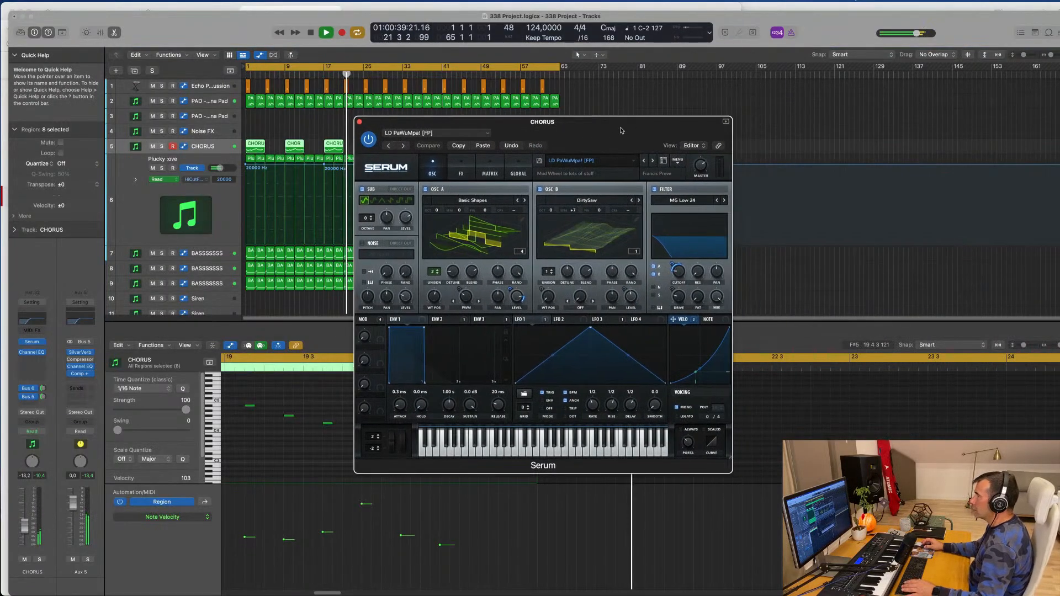
{"action": "left_click", "coordinate": [359, 121]}
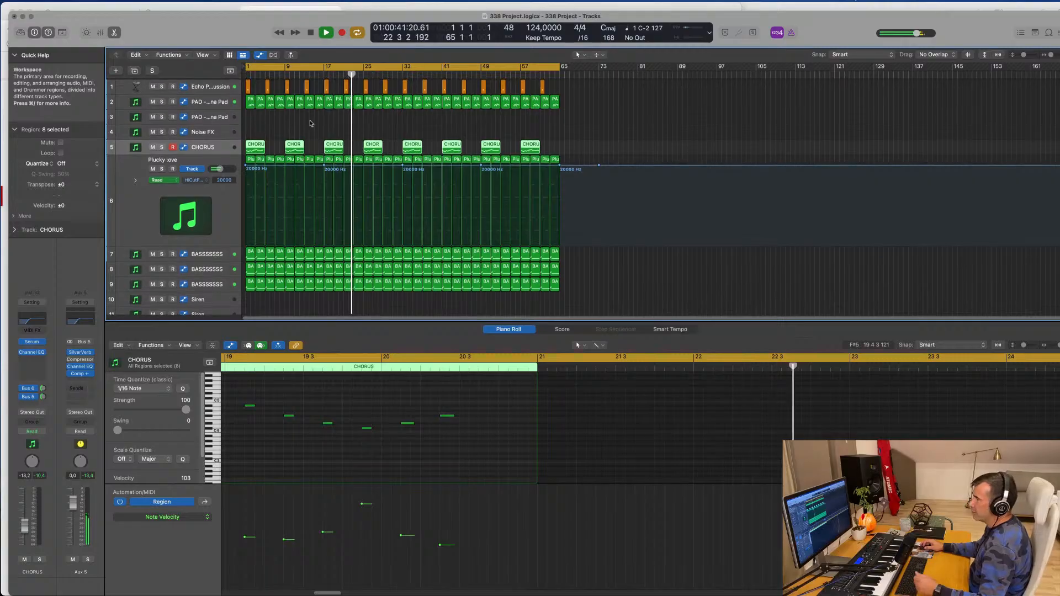
Copy the first CHORUS region onto the Noise FX track at bar 1
{"action": "left_click", "coordinate": [213, 132]}
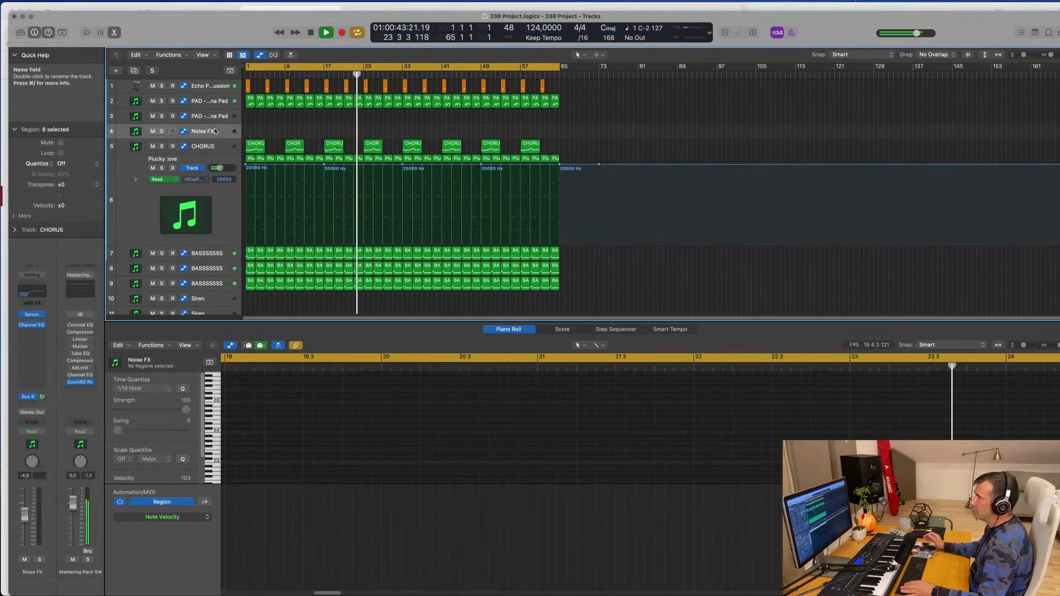
{"action": "key", "text": "Return"}
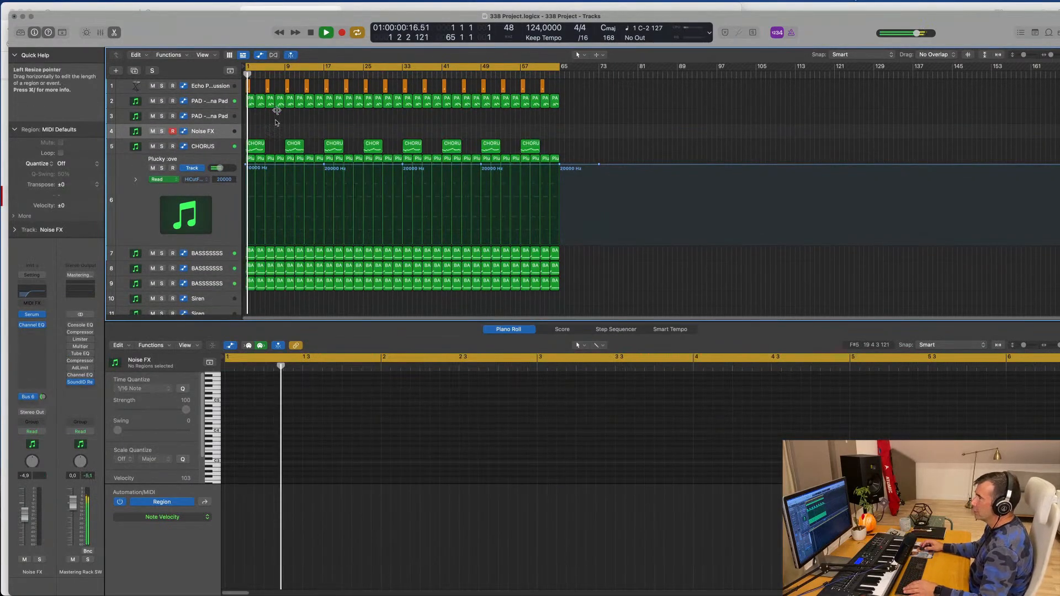
{"action": "left_click", "coordinate": [255, 144]}
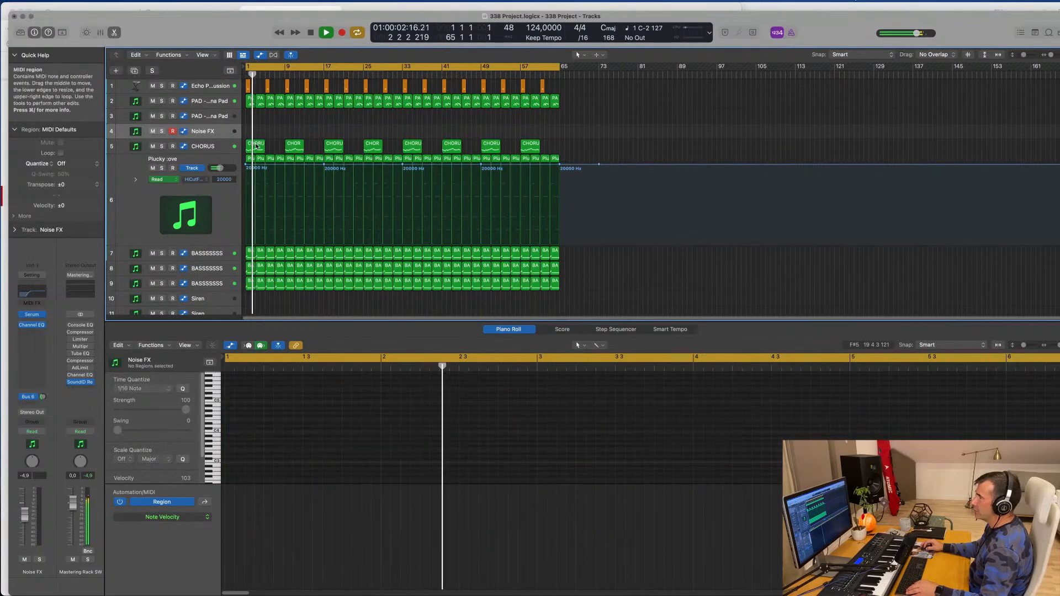
{"action": "left_click_drag", "start_coordinate": [255, 136], "coordinate": [255, 134]}
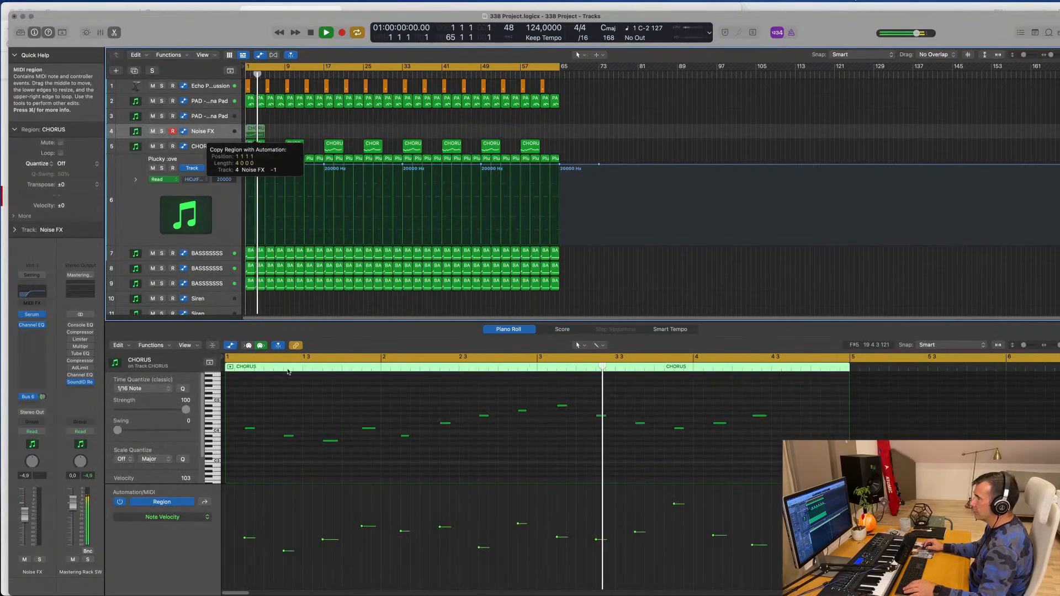
{"action": "key", "text": "space"}
Keep only the first note of the Noise FX region, an octave lower, starting at bar 1 and lasting about two and a half beats
{"action": "left_click_drag", "start_coordinate": [308, 394], "coordinate": [790, 461]}
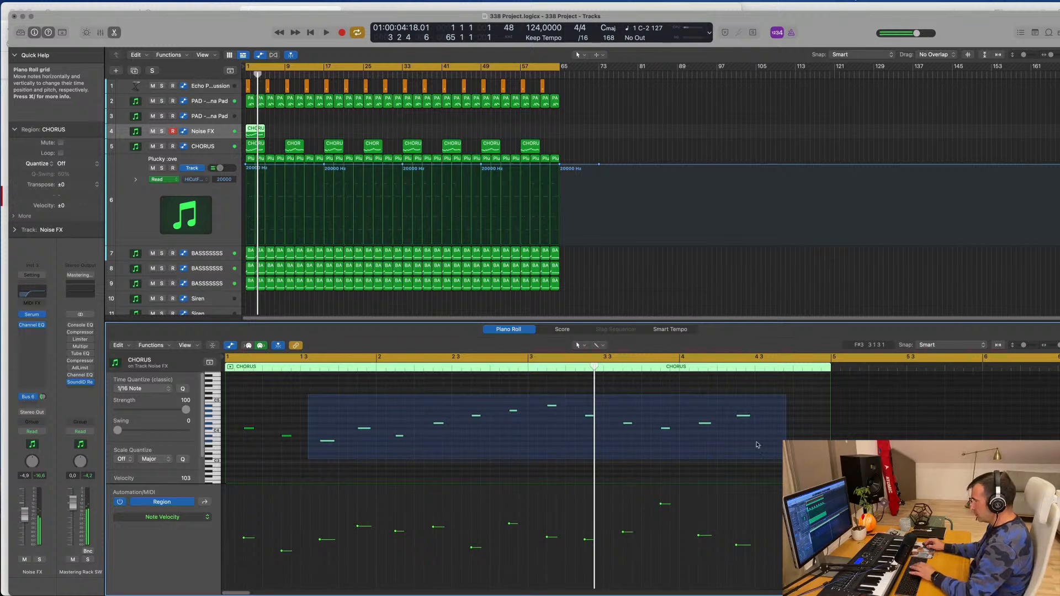
{"action": "key", "text": "Delete"}
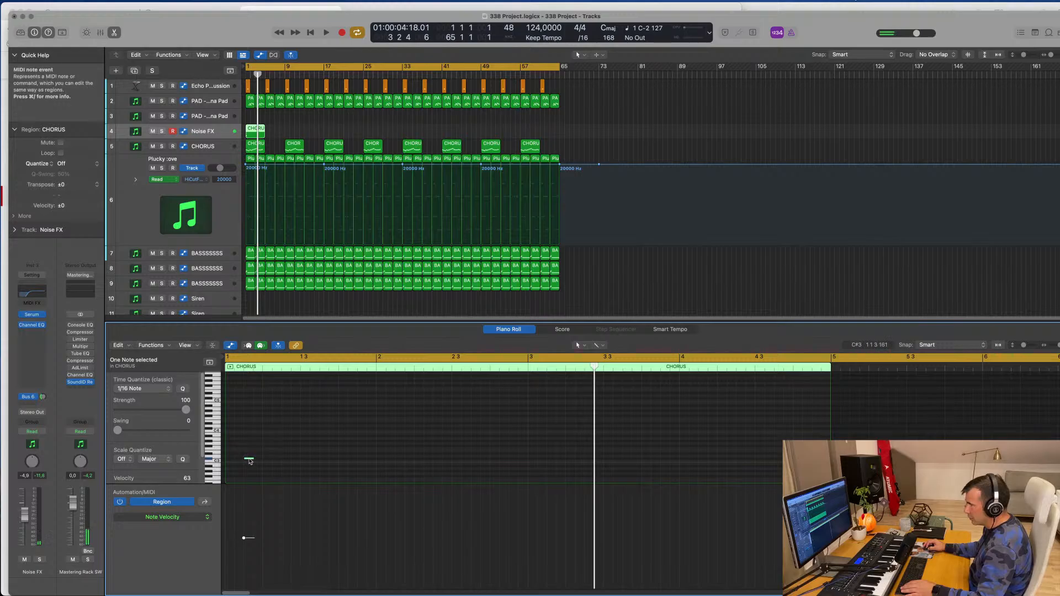
{"action": "left_click_drag", "start_coordinate": [235, 461], "coordinate": [319, 460]}
Solo the Noise FX track and set its volume to about -1.8 dB while auditioning the note
{"action": "key", "text": "space"}
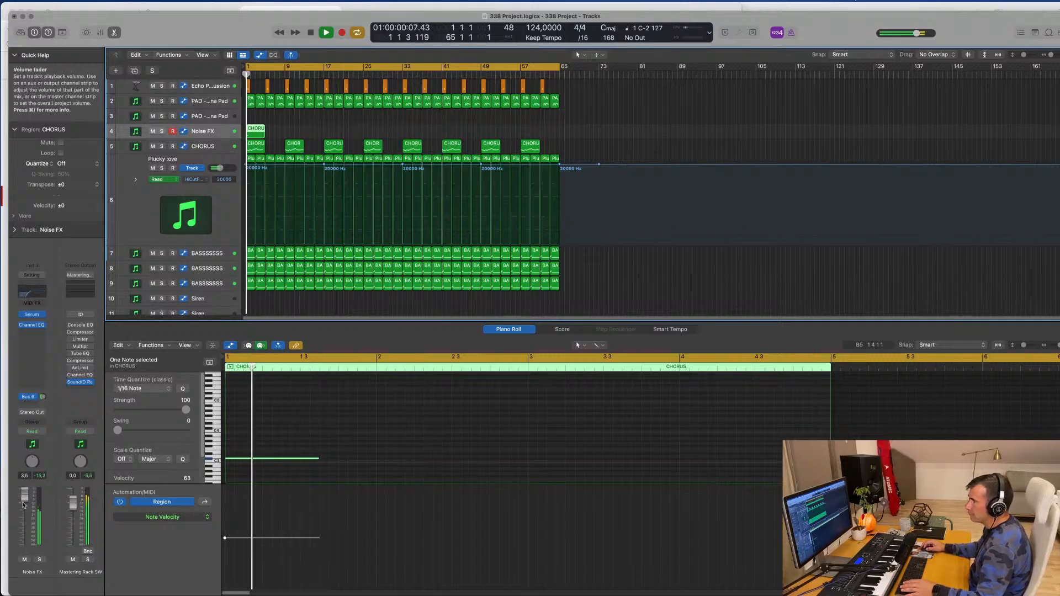
{"action": "left_click", "coordinate": [39, 560]}
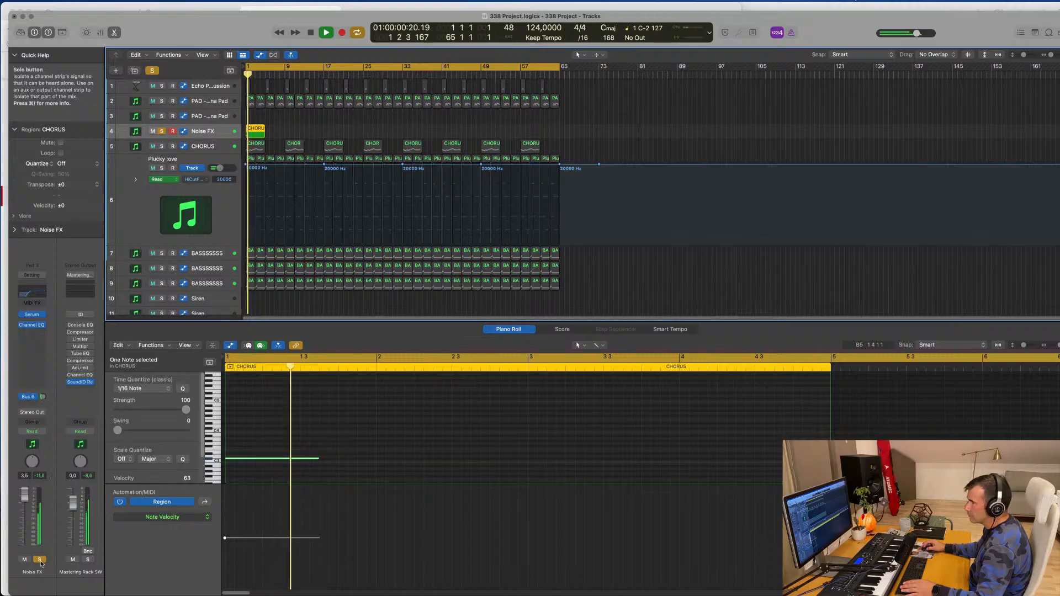
{"action": "key", "text": "space"}
{"action": "key", "text": "space"}
{"action": "left_click_drag", "start_coordinate": [24, 495], "coordinate": [24, 496]}
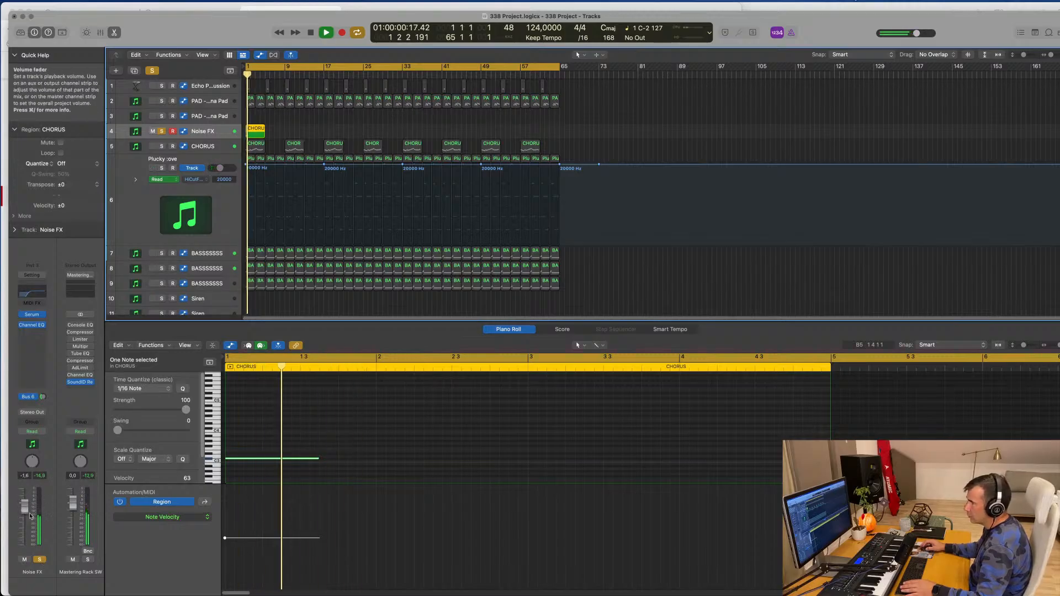
{"action": "key", "text": "space"}
{"action": "key", "text": "space"}
Raise the Noise FX note by one octave and unsolo the track
{"action": "left_click_drag", "start_coordinate": [280, 421], "coordinate": [282, 482]}
{"action": "key", "text": "alt+shift+Up"}
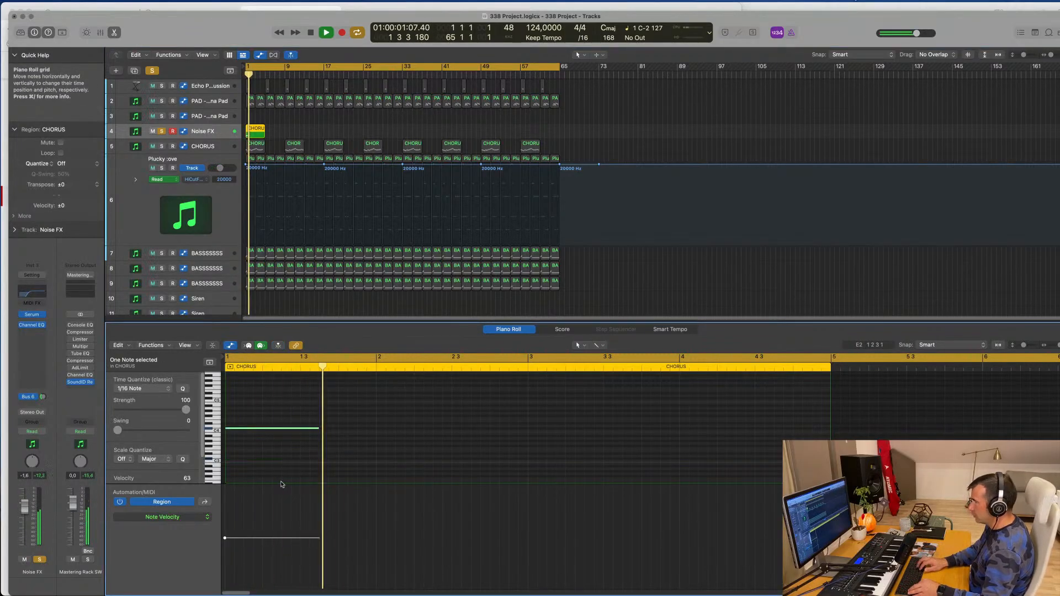
{"action": "key", "text": "alt+shift+Up"}
{"action": "key", "text": "alt+shift+Down"}
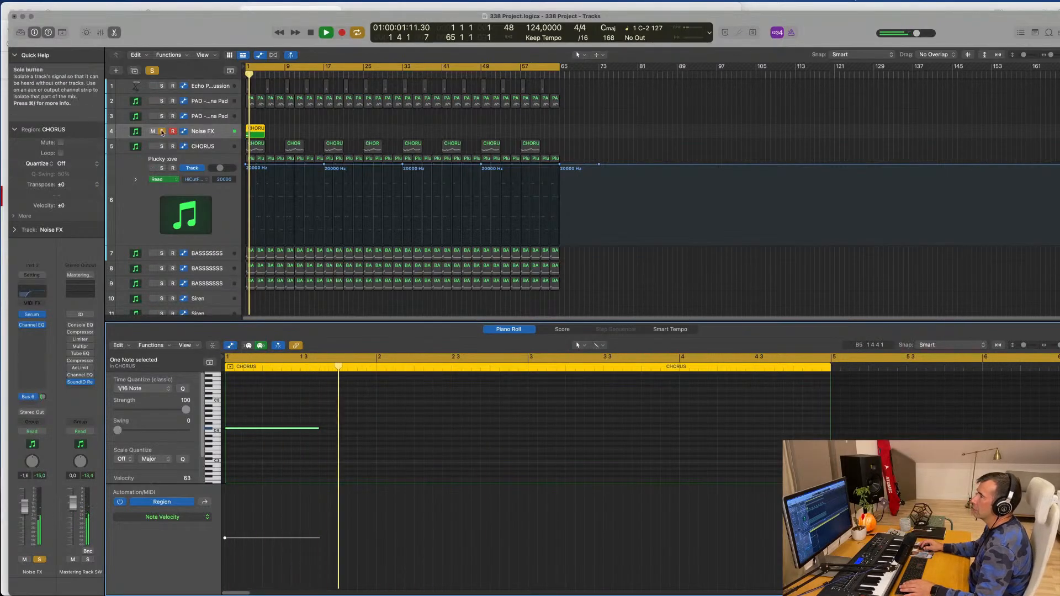
{"action": "key", "text": "ctrl+s"}
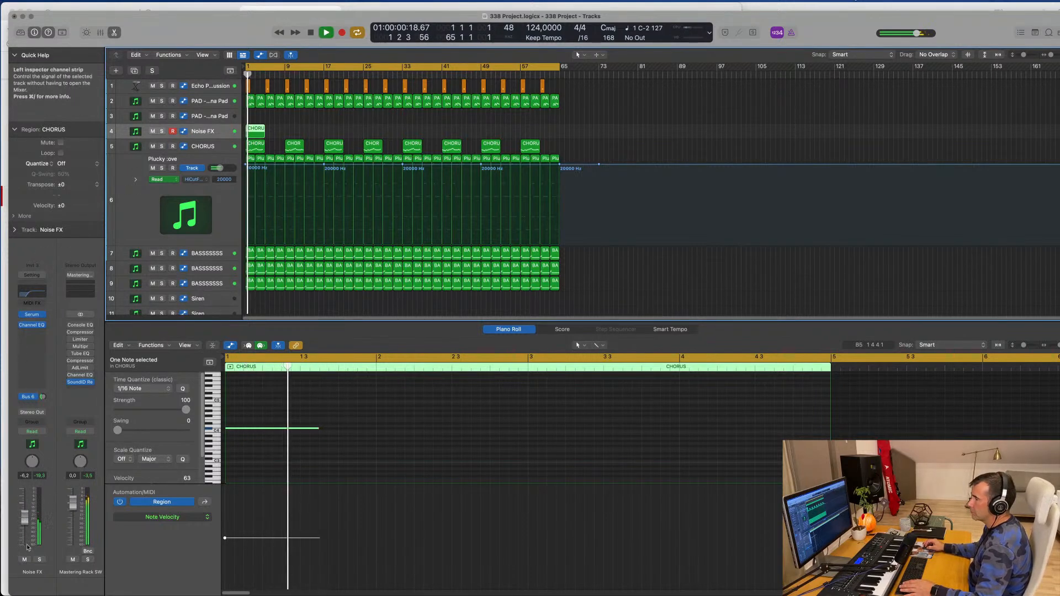
Set the Noise FX volume to -8.2 dB and open its Serum window clear of the first bars of the arrangement
{"action": "left_click_drag", "start_coordinate": [24, 518], "coordinate": [25, 531]}
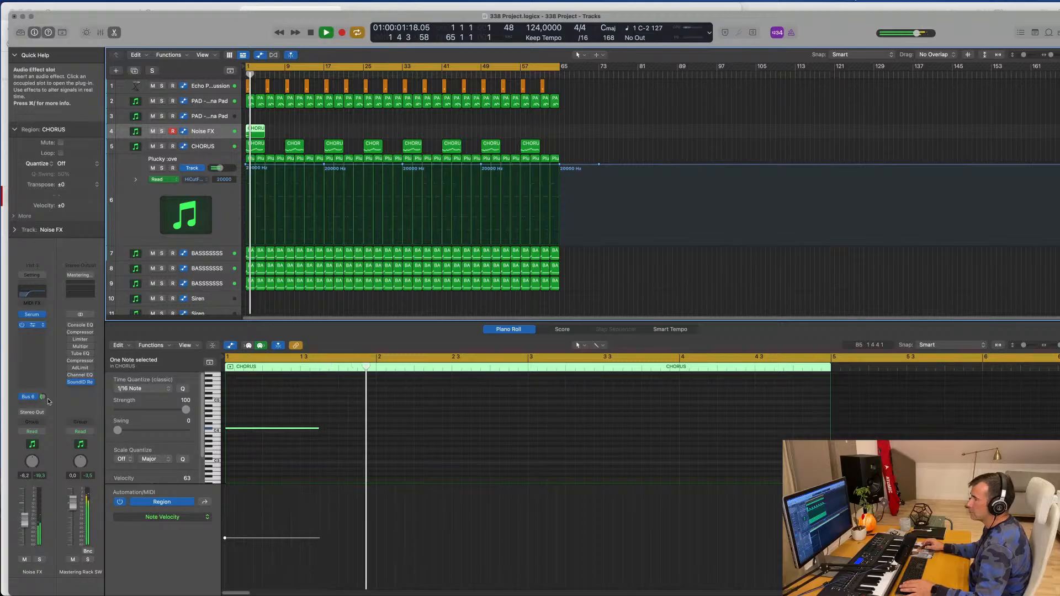
{"action": "left_click", "coordinate": [32, 315]}
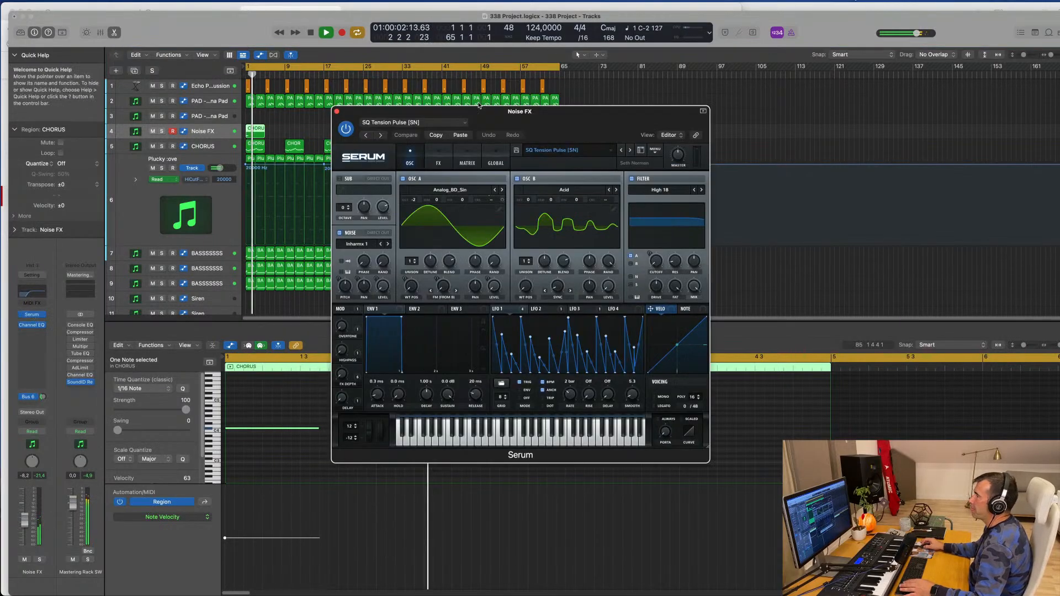
{"action": "left_click_drag", "start_coordinate": [580, 114], "coordinate": [783, 130]}
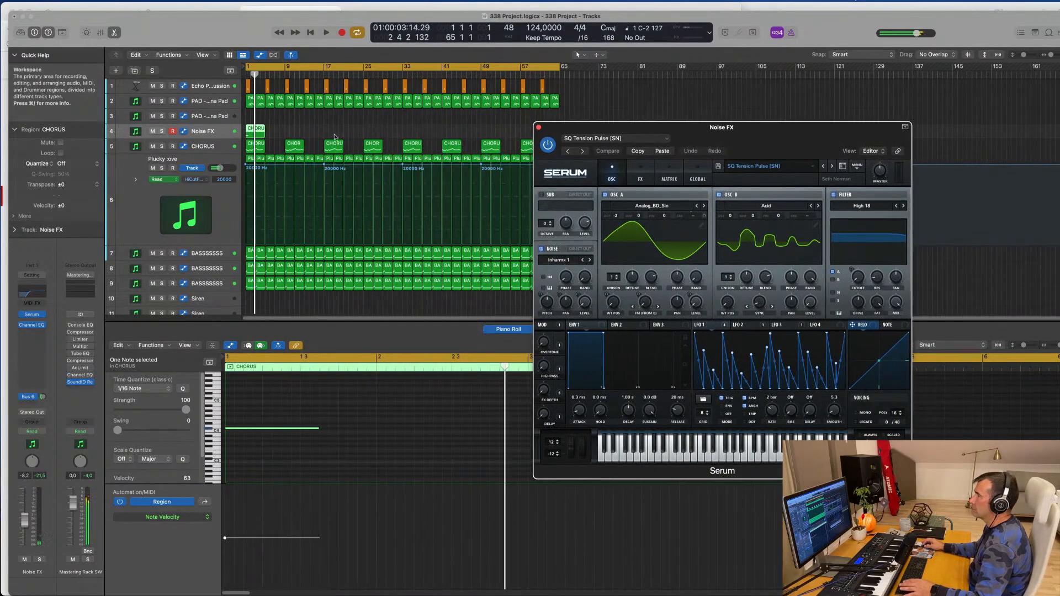
Place copies of the Noise FX region every eight bars from bar 5 through bar 61, leaving bar 1 empty
{"action": "left_click", "coordinate": [256, 132]}
{"action": "left_click", "coordinate": [257, 132]}
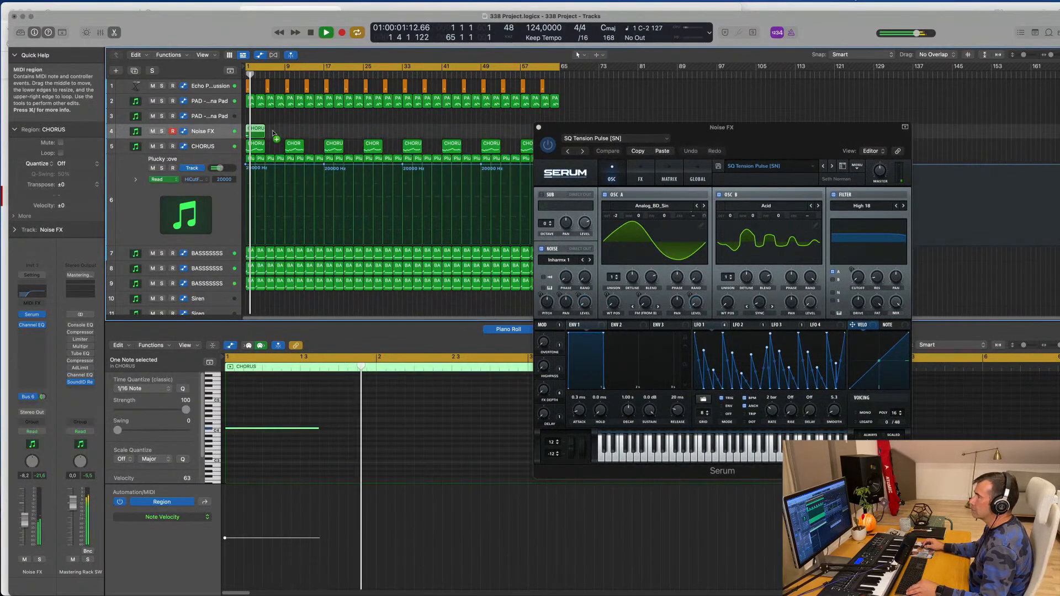
{"action": "left_click_drag", "start_coordinate": [274, 133], "coordinate": [447, 133]}
{"action": "left_click", "coordinate": [275, 133], "text": "shift"}
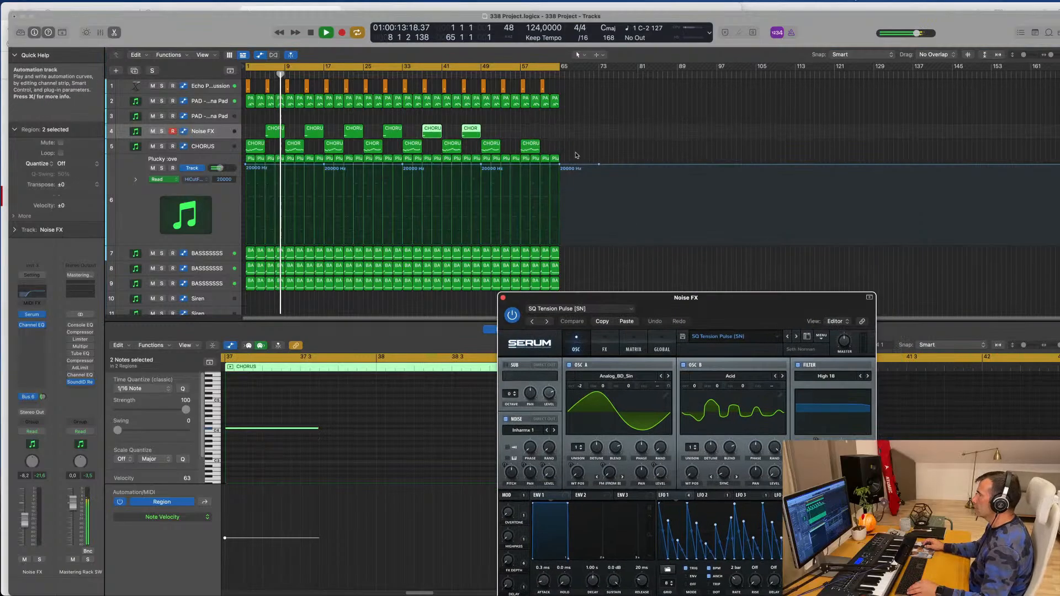
{"action": "mouse_move", "coordinate": [527, 128]}
{"action": "left_mouse_down"}
{"action": "mouse_move", "coordinate": [428, 132]}
{"action": "mouse_move", "coordinate": [508, 134]}
{"action": "left_mouse_up"}
{"action": "left_click_drag", "start_coordinate": [630, 119], "coordinate": [619, 122]}
{"action": "left_click", "coordinate": [619, 122]}
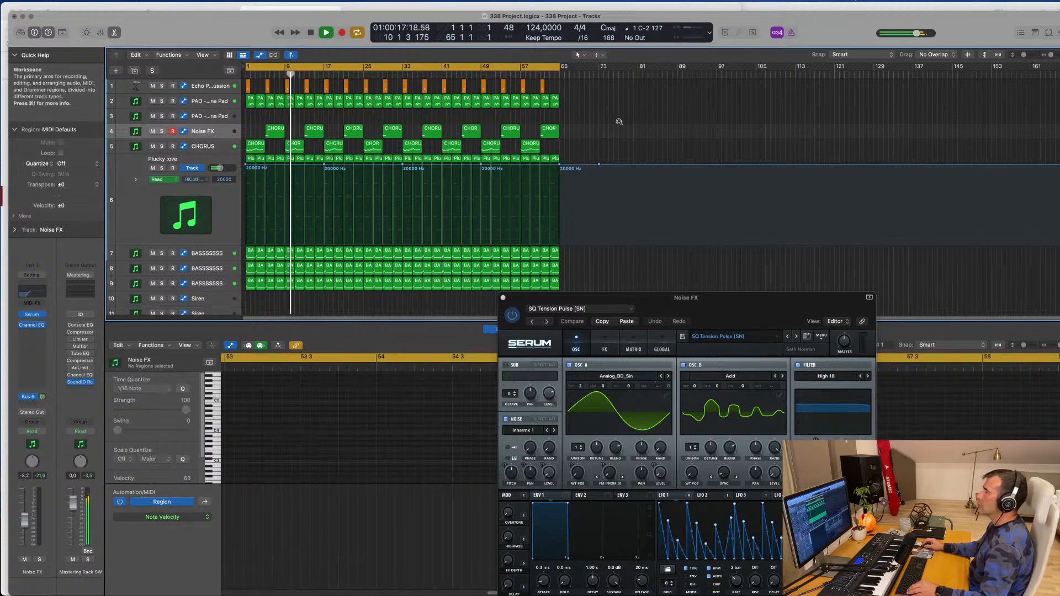
Reduce the track heights for an overview of the arrangement and close the Noise FX Serum window
{"action": "scroll", "coordinate": [536, 166], "scroll_direction": "down", "scroll_amount": 10}
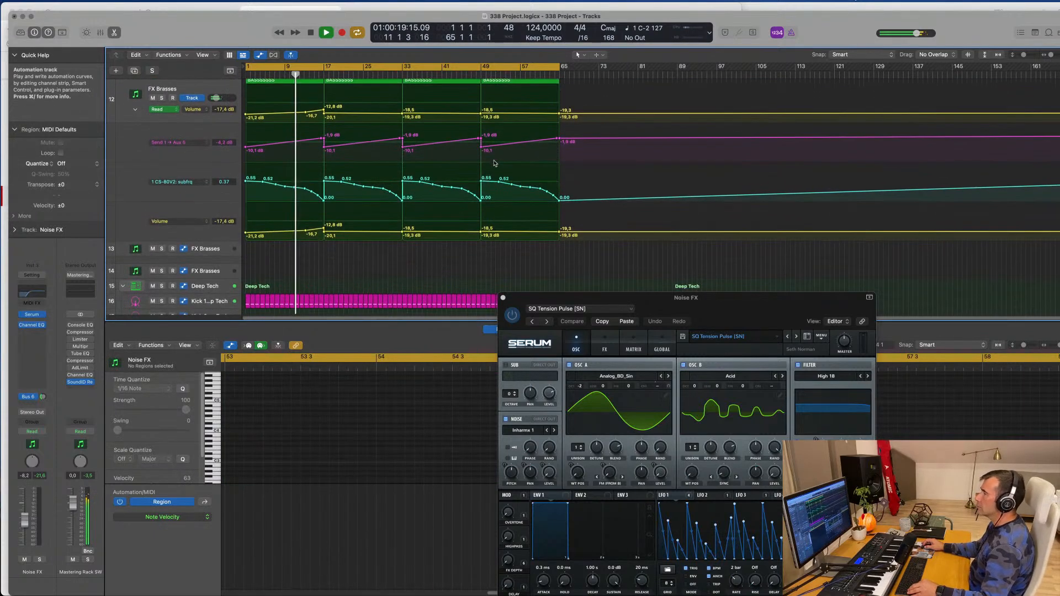
{"action": "scroll", "coordinate": [446, 145], "scroll_direction": "down", "scroll_amount": 5}
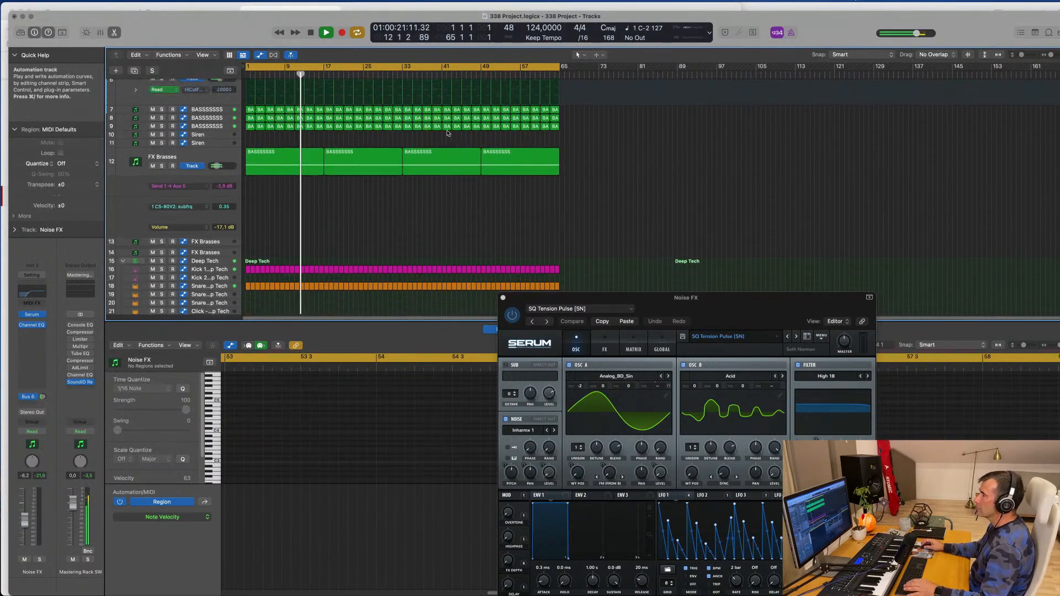
{"action": "scroll", "coordinate": [362, 112], "scroll_direction": "up", "scroll_amount": 3}
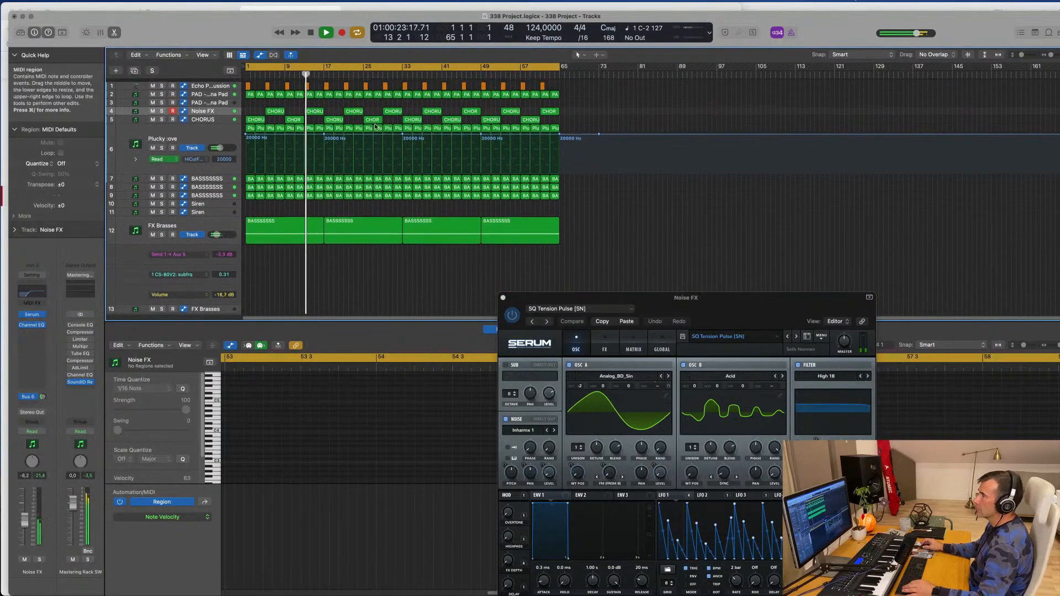
{"action": "left_click", "coordinate": [503, 298]}
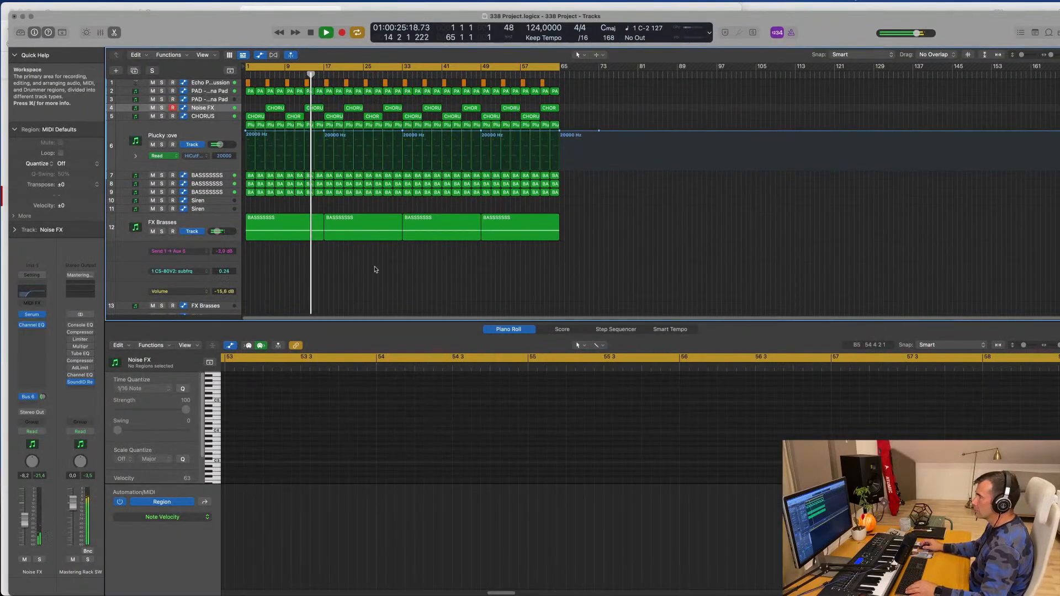
{"action": "scroll", "coordinate": [407, 274], "scroll_direction": "up", "scroll_amount": 1}
{"action": "scroll", "coordinate": [407, 274], "scroll_direction": "down", "scroll_amount": 1}
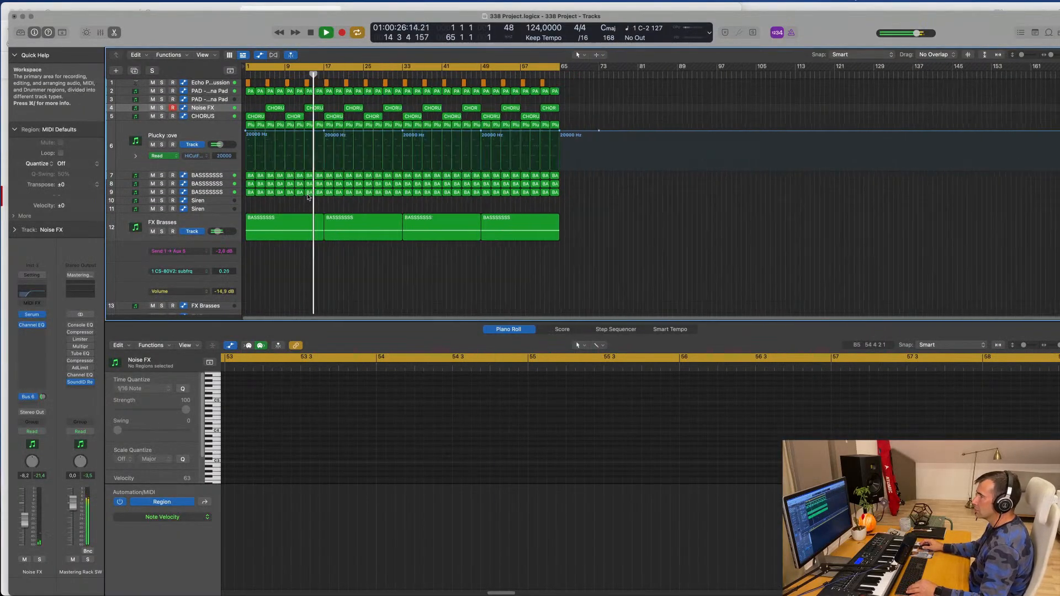
Select the Plucky track and compare it soloed against the full mix
{"action": "left_click", "coordinate": [201, 125]}
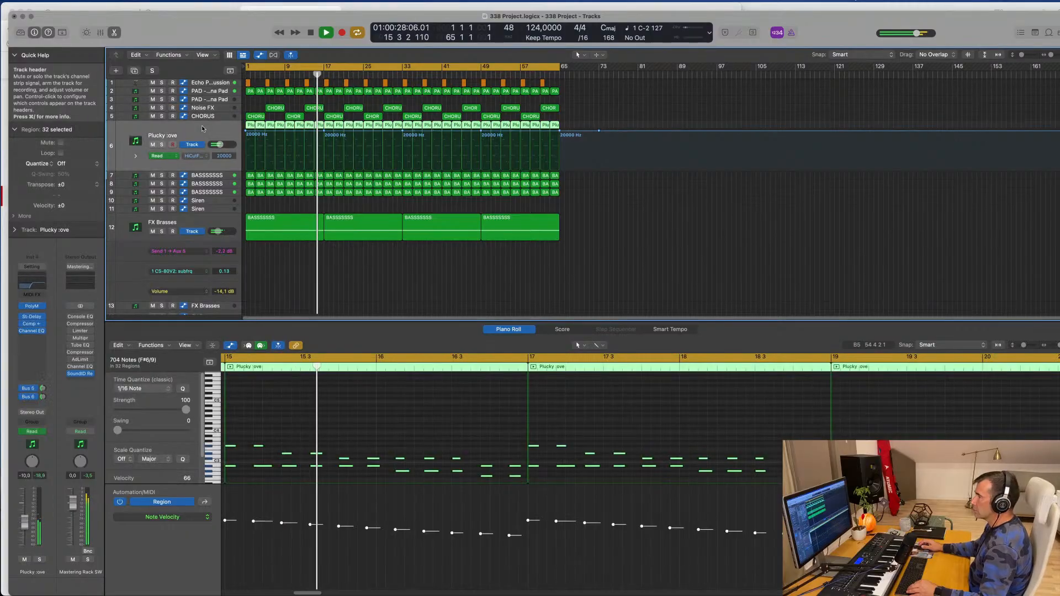
{"action": "left_click", "coordinate": [162, 144]}
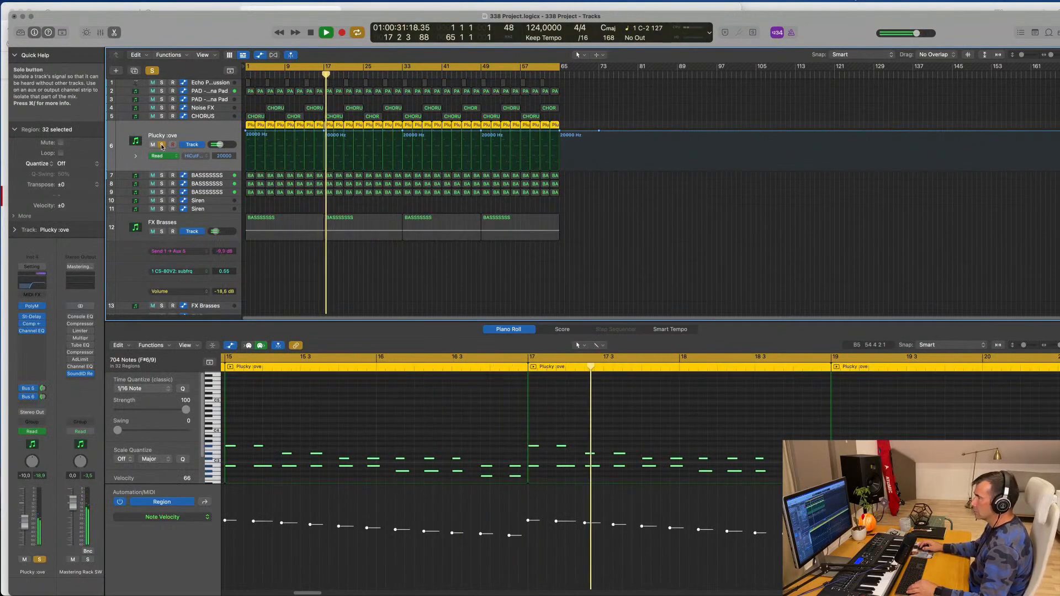
{"action": "left_click", "coordinate": [162, 145]}
{"action": "key", "text": "Return"}
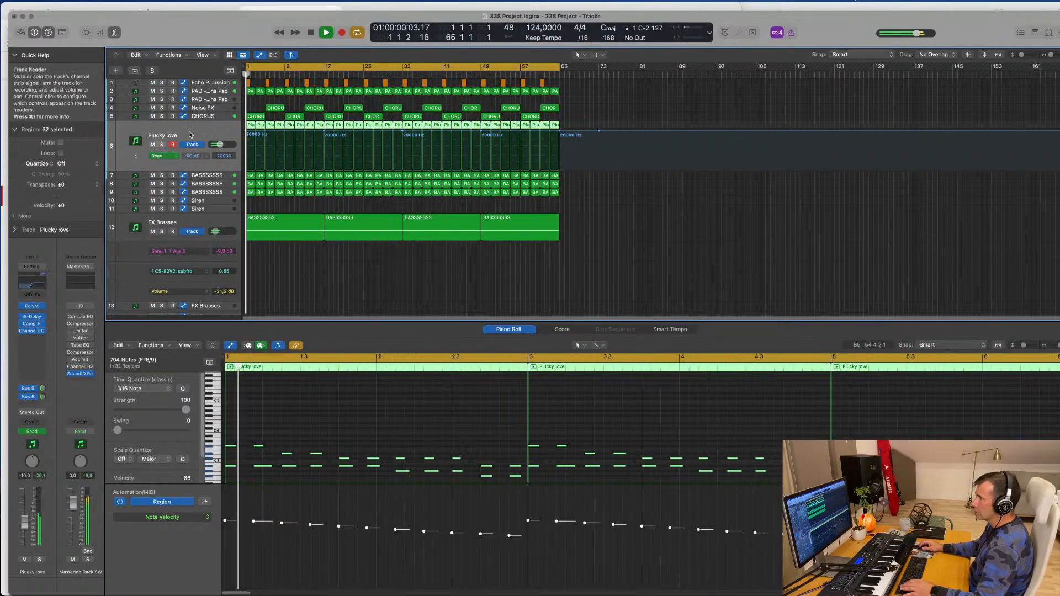
{"action": "left_click", "coordinate": [162, 144]}
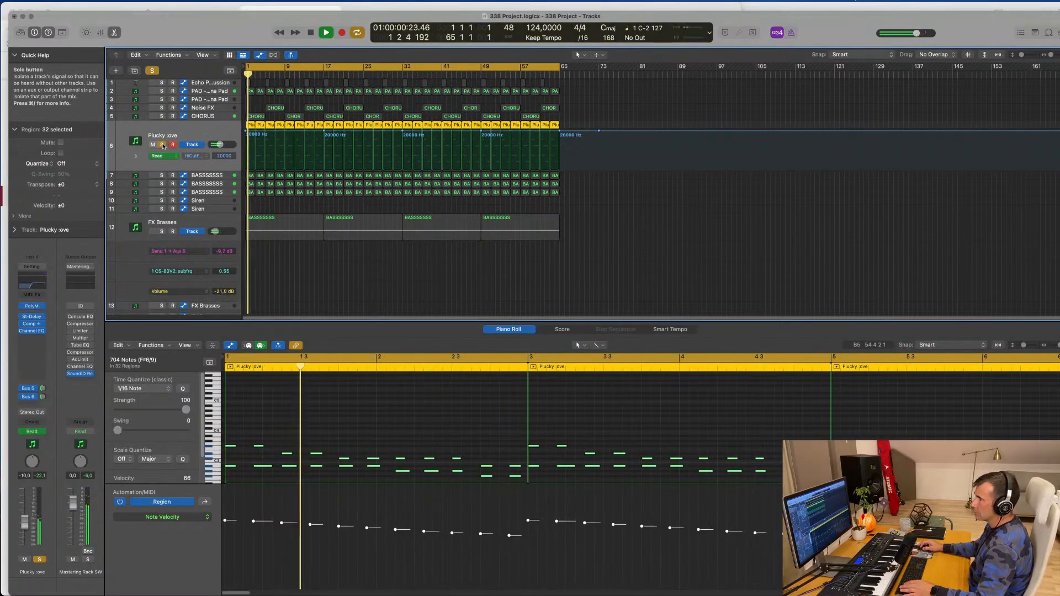
{"action": "left_click", "coordinate": [162, 144]}
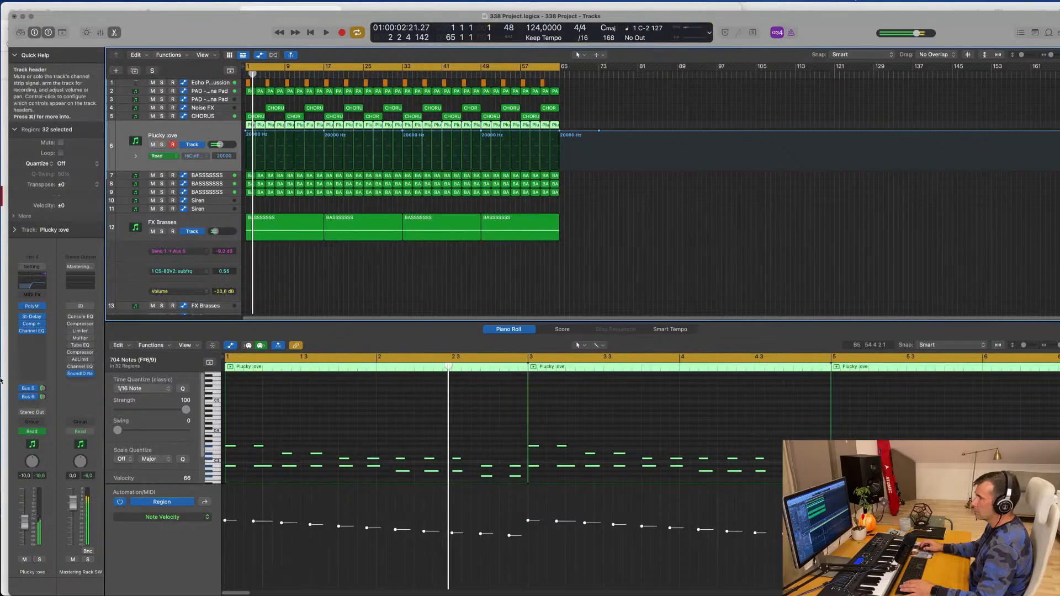
Replay the loop from bar 1 and raise the Plucky track's volume to -4.3 dB
{"action": "key", "text": "Return"}
{"action": "left_click_drag", "start_coordinate": [26, 521], "coordinate": [25, 516]}
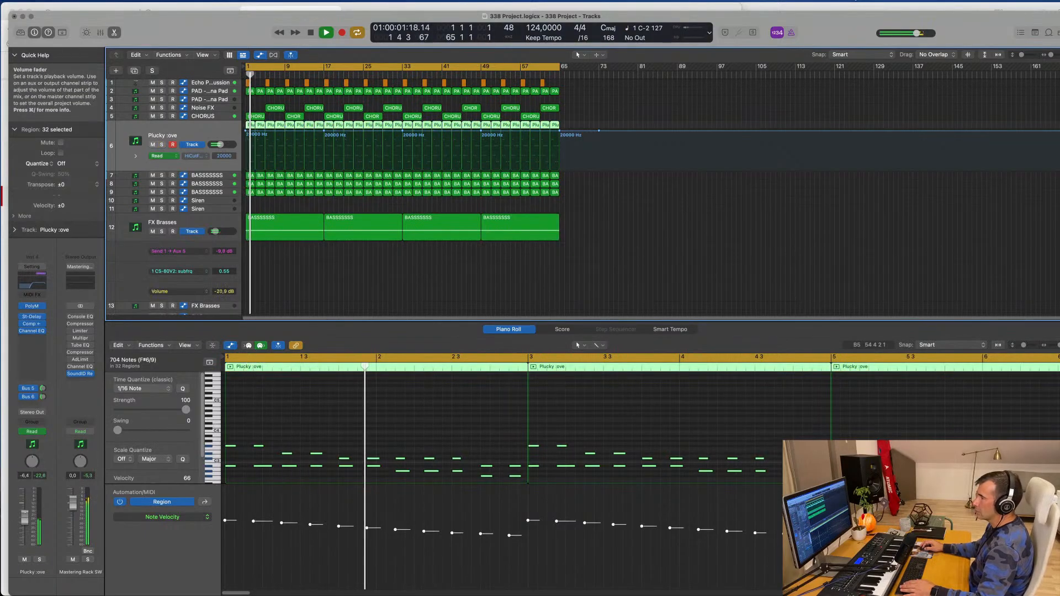
{"action": "key", "text": "Return"}
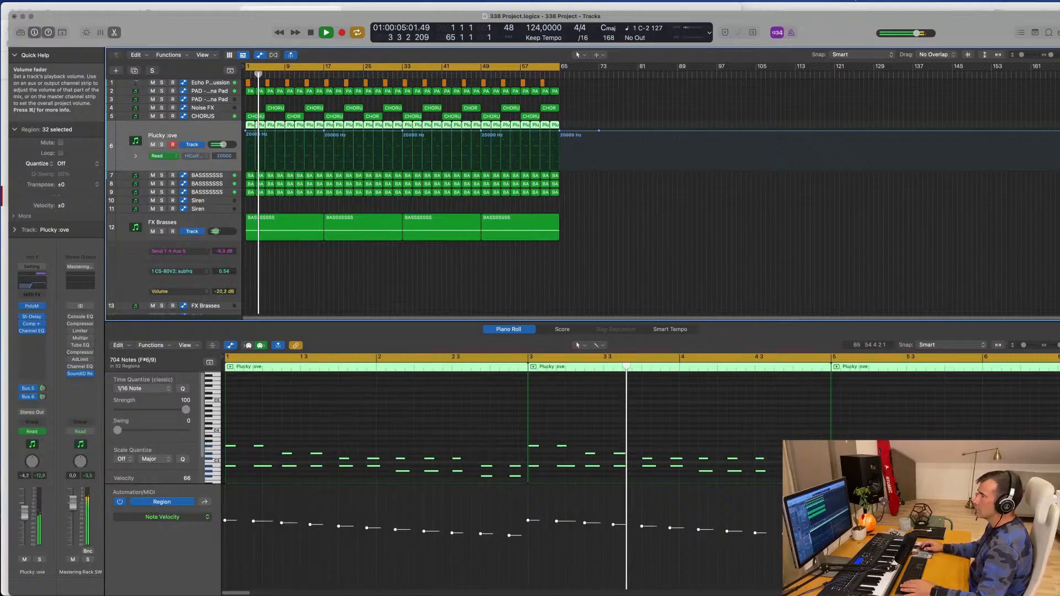
{"action": "scroll", "coordinate": [370, 300], "scroll_direction": "up", "scroll_amount": 2}
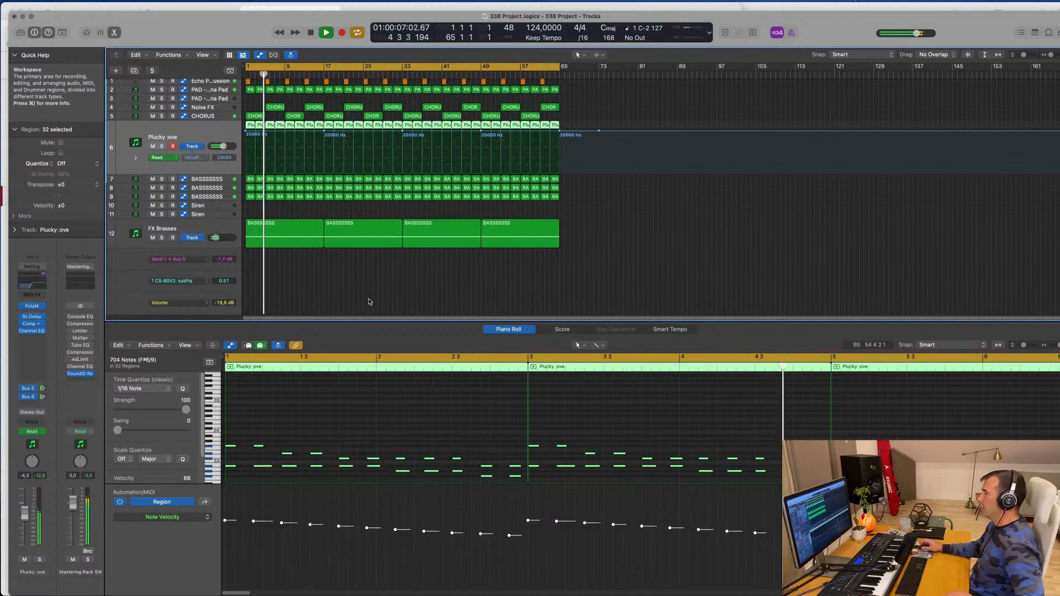